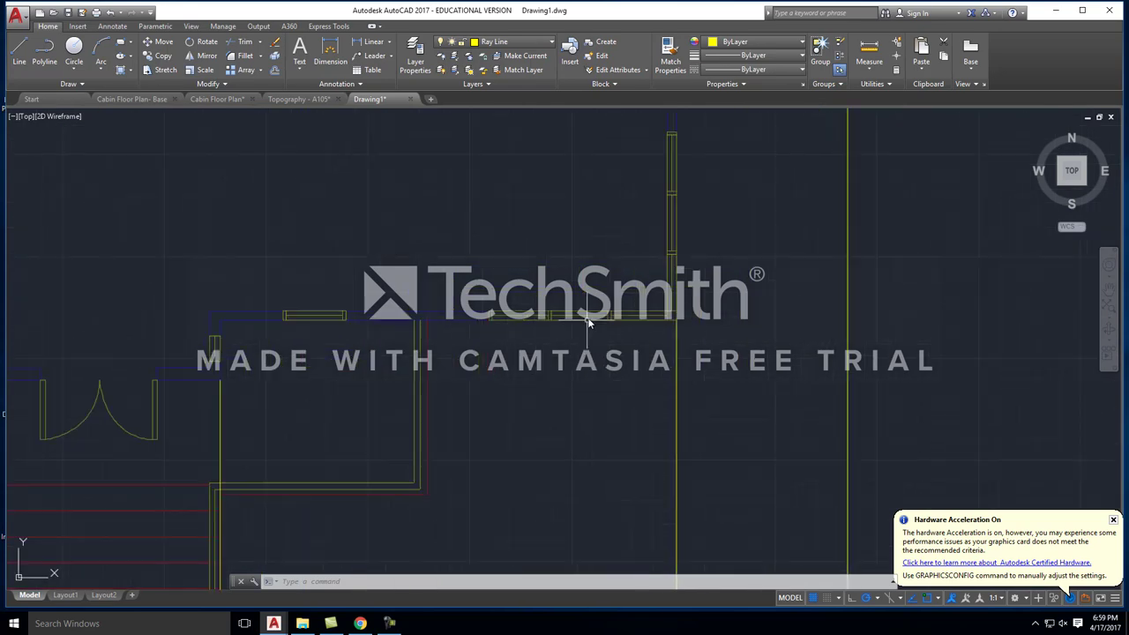
# Step: Examine the cabin floor plan's walls, windows and corners, especially along the south side where the vertical ray lines start
pyautogui.scroll(-4, 512, 406)
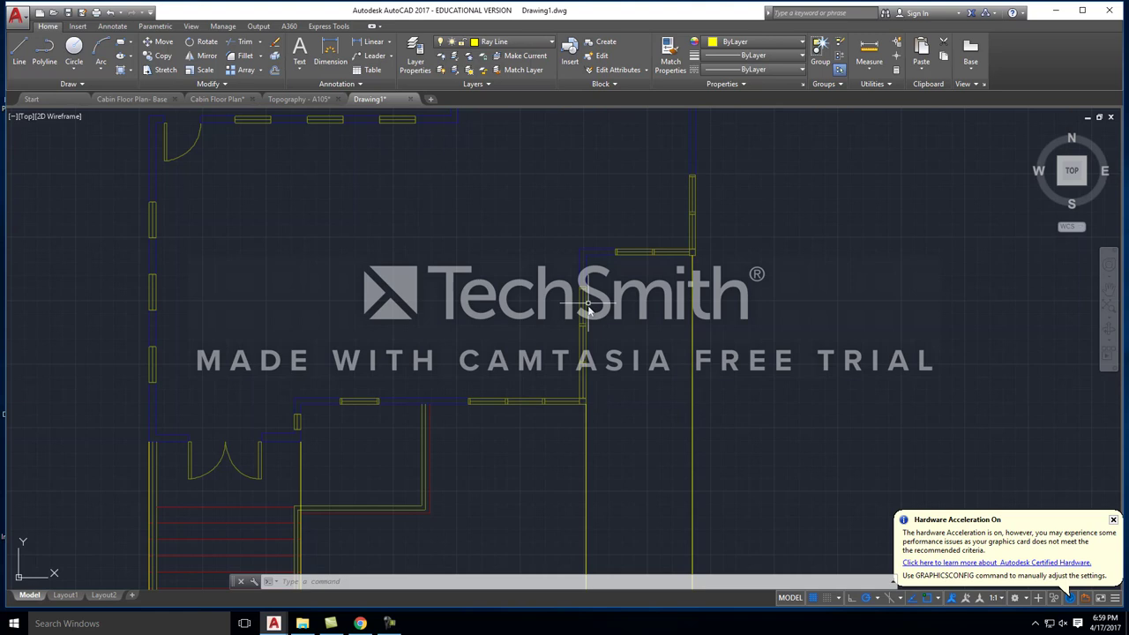
pyautogui.scroll(-2, 441, 388)
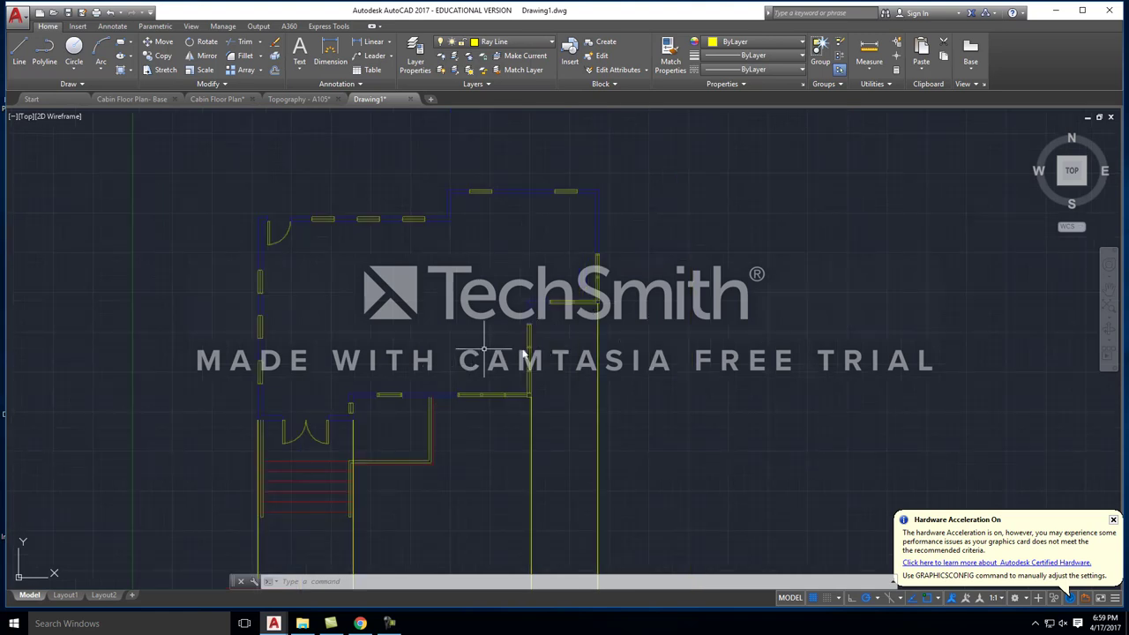
pyautogui.moveTo(523, 355); pyautogui.dragTo(537, 327, button='middle')
pyautogui.scroll(2, 529, 342)
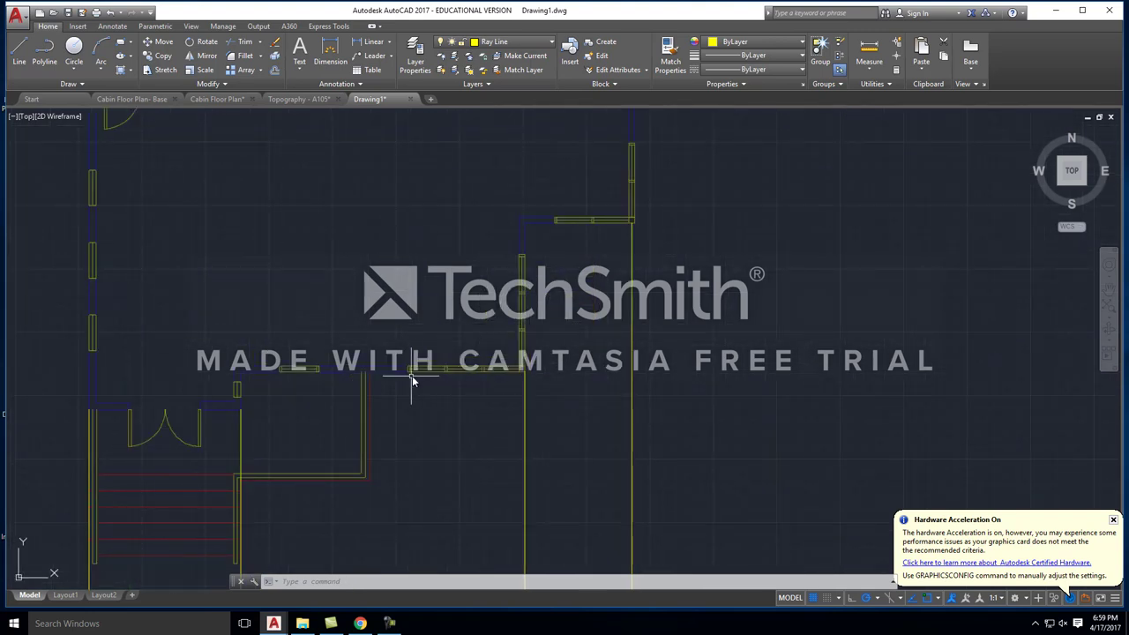
pyautogui.scroll(2, 412, 372)
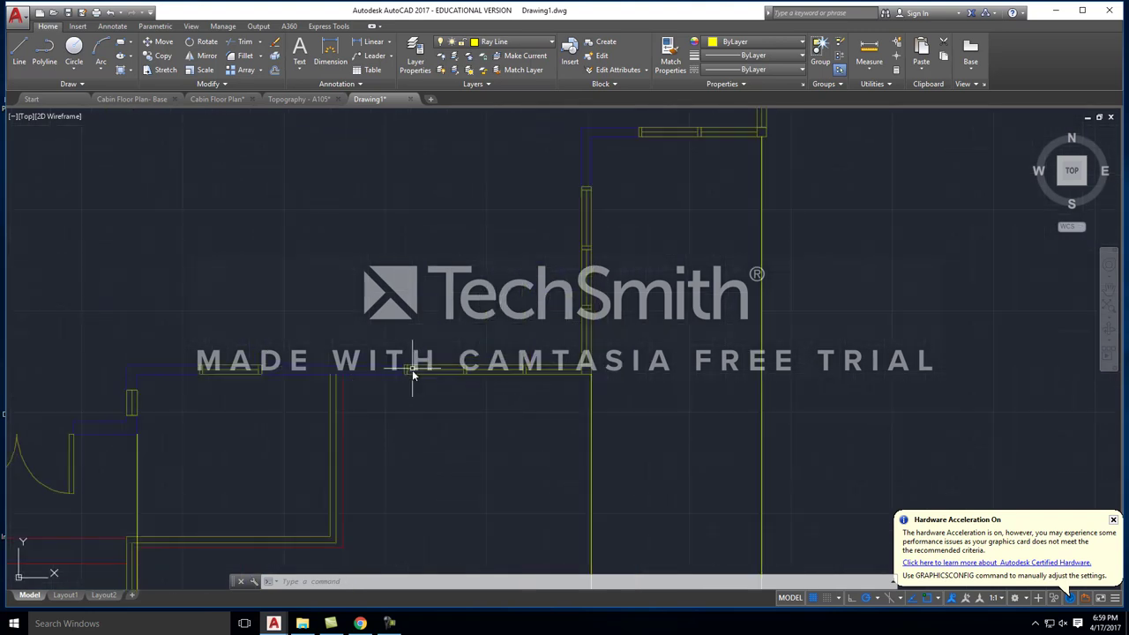
pyautogui.scroll(-3, 569, 247)
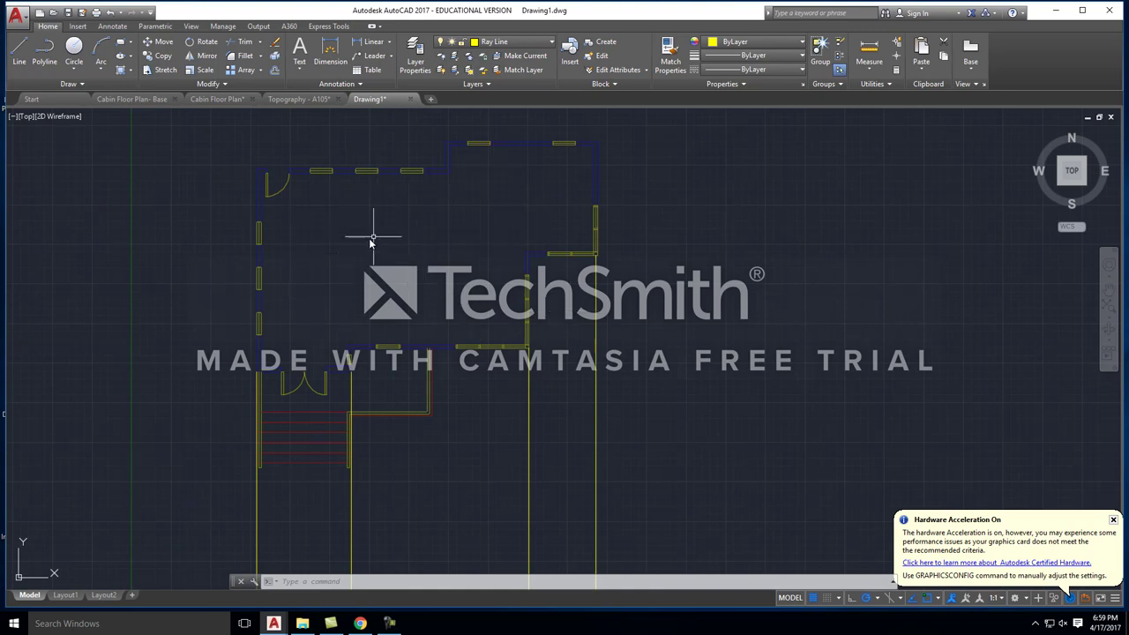
pyautogui.scroll(3, 509, 168)
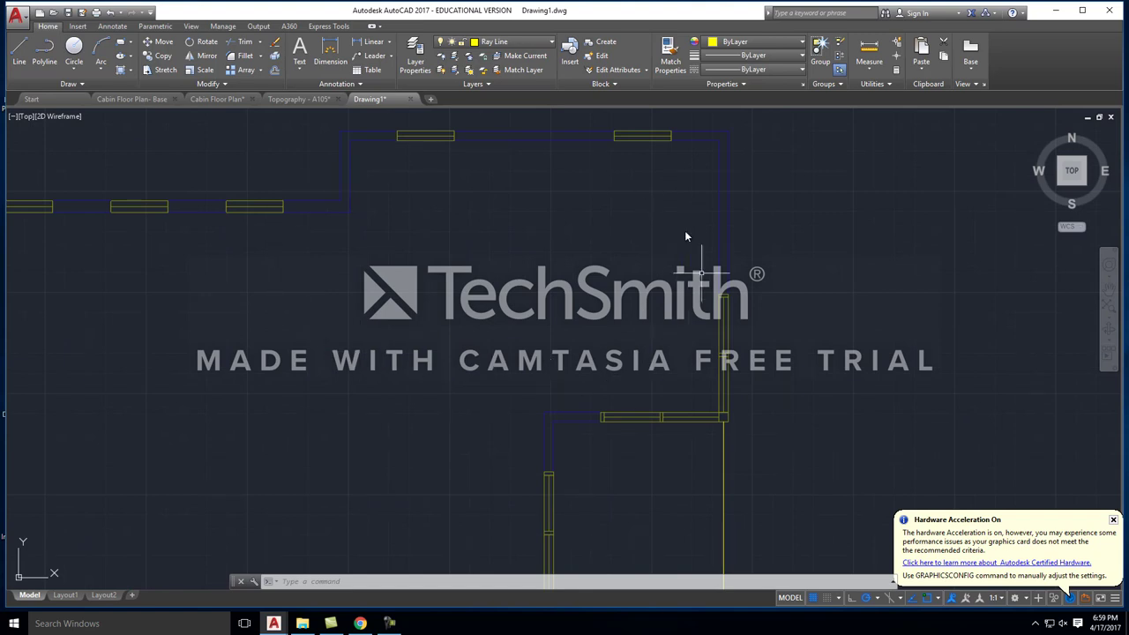
pyautogui.scroll(-3, 609, 238)
pyautogui.scroll(2, 468, 247)
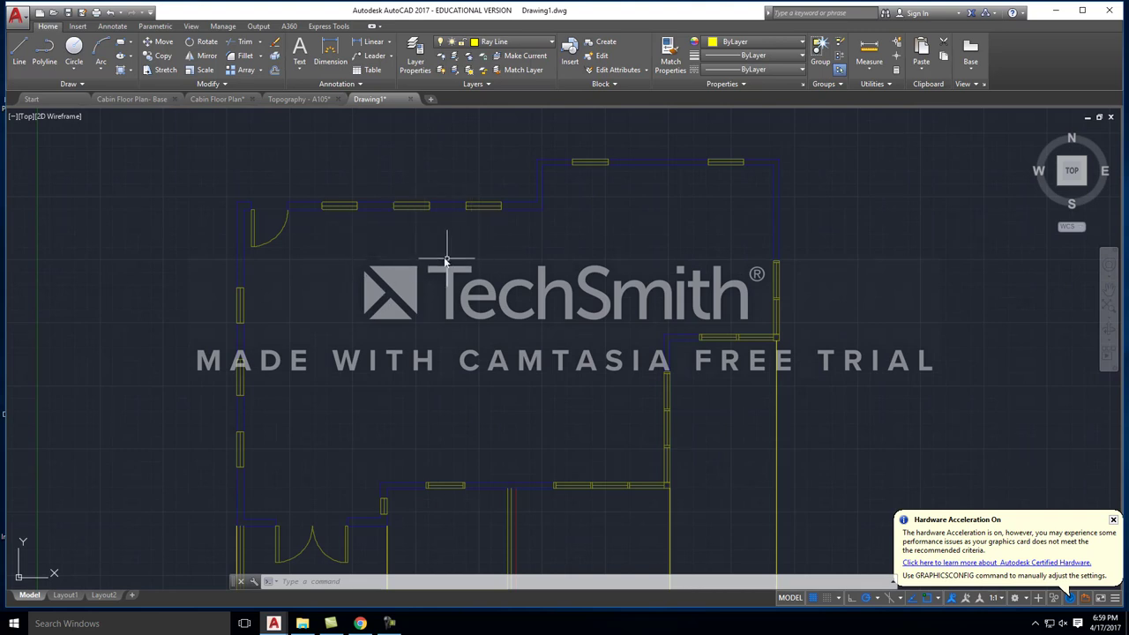
pyautogui.moveTo(643, 357); pyautogui.dragTo(671, 301, button='middle')
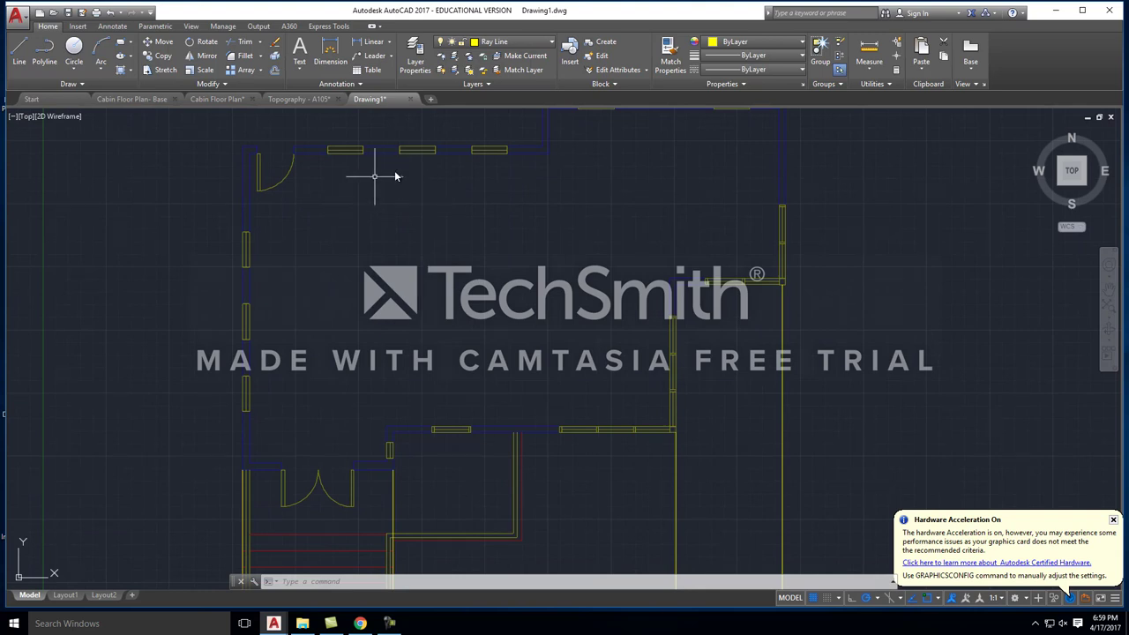
pyautogui.scroll(-5, 377, 210)
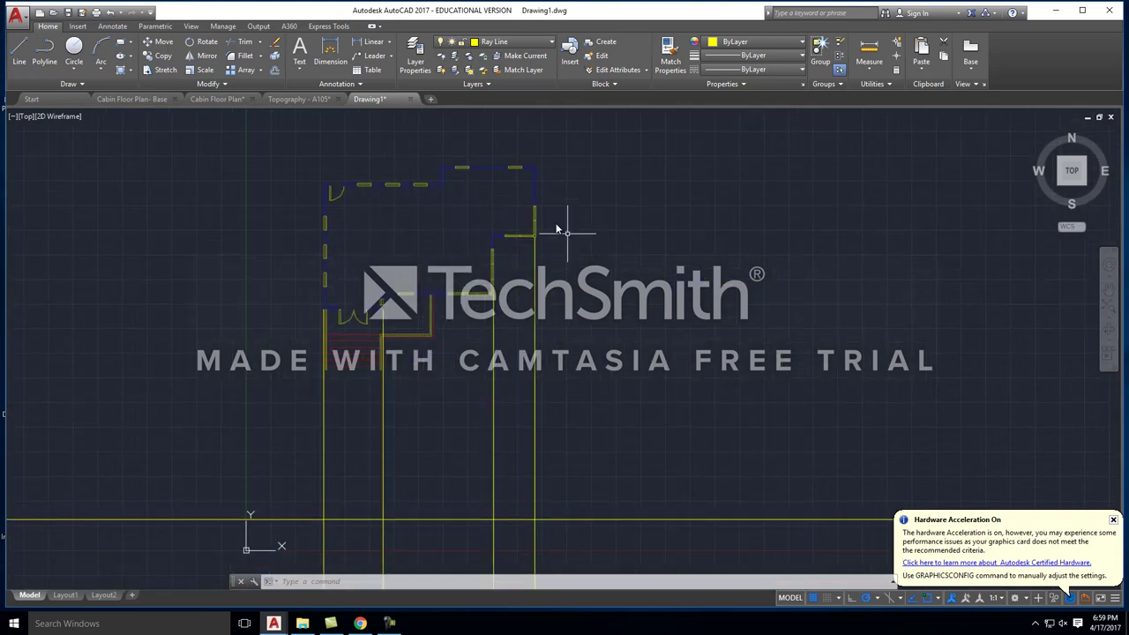
# Step: Examine how the vertical ray lines project from the plan's south corners down to the horizontal base line
pyautogui.moveTo(453, 212); pyautogui.dragTo(453, 265, button='middle')
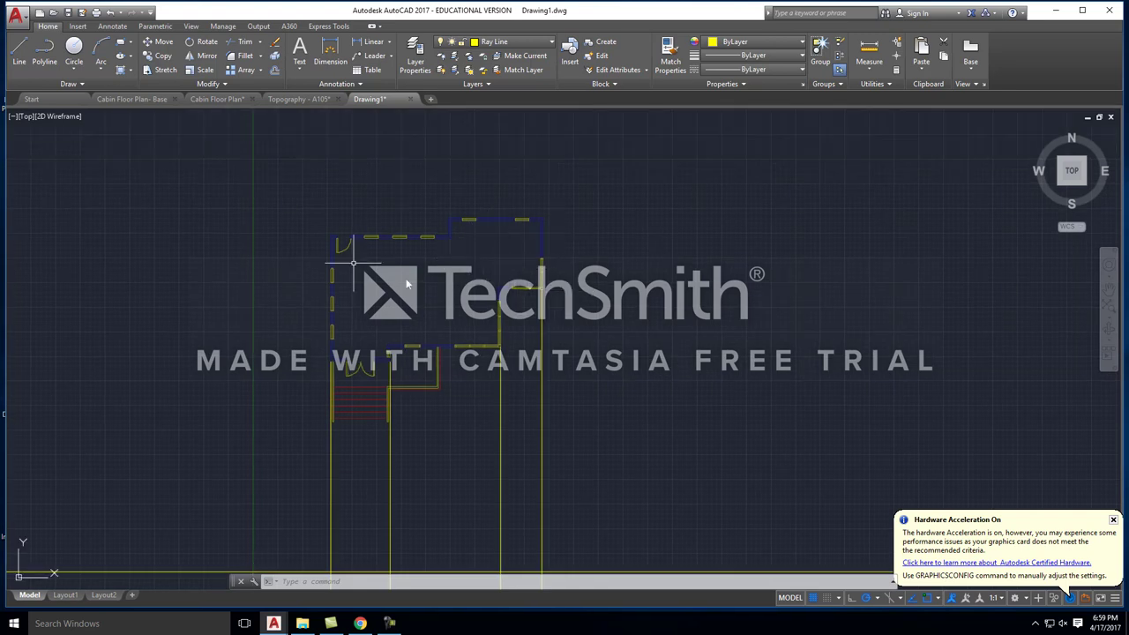
pyautogui.moveTo(485, 300); pyautogui.dragTo(478, 262, button='middle')
pyautogui.scroll(2, 527, 216)
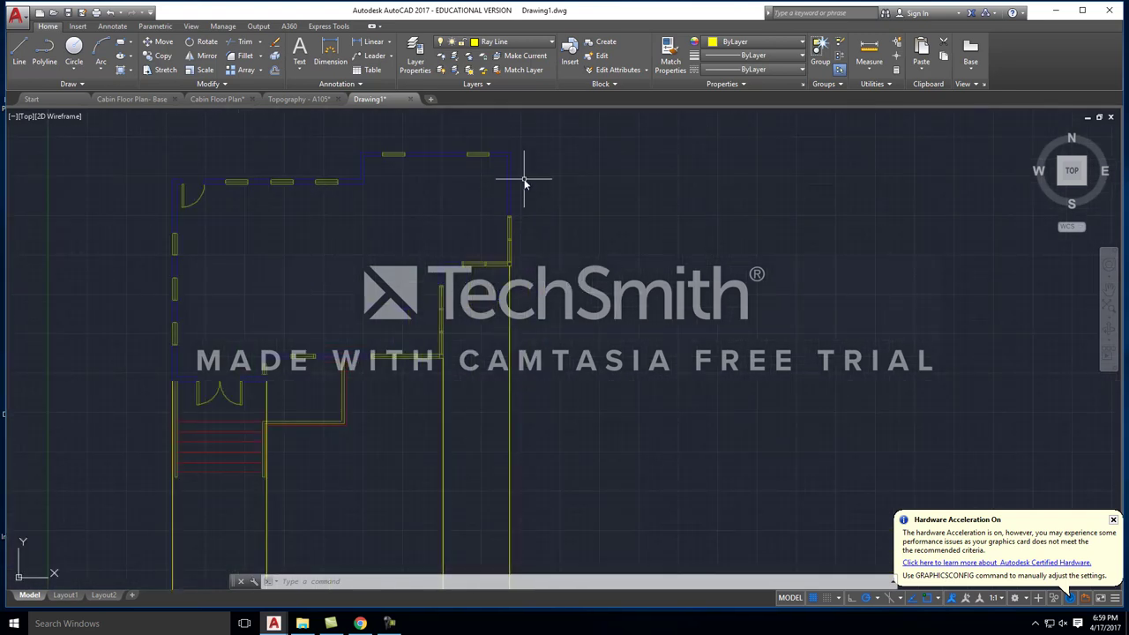
pyautogui.scroll(-2, 583, 184)
pyautogui.moveTo(595, 255); pyautogui.dragTo(576, 219, button='middle')
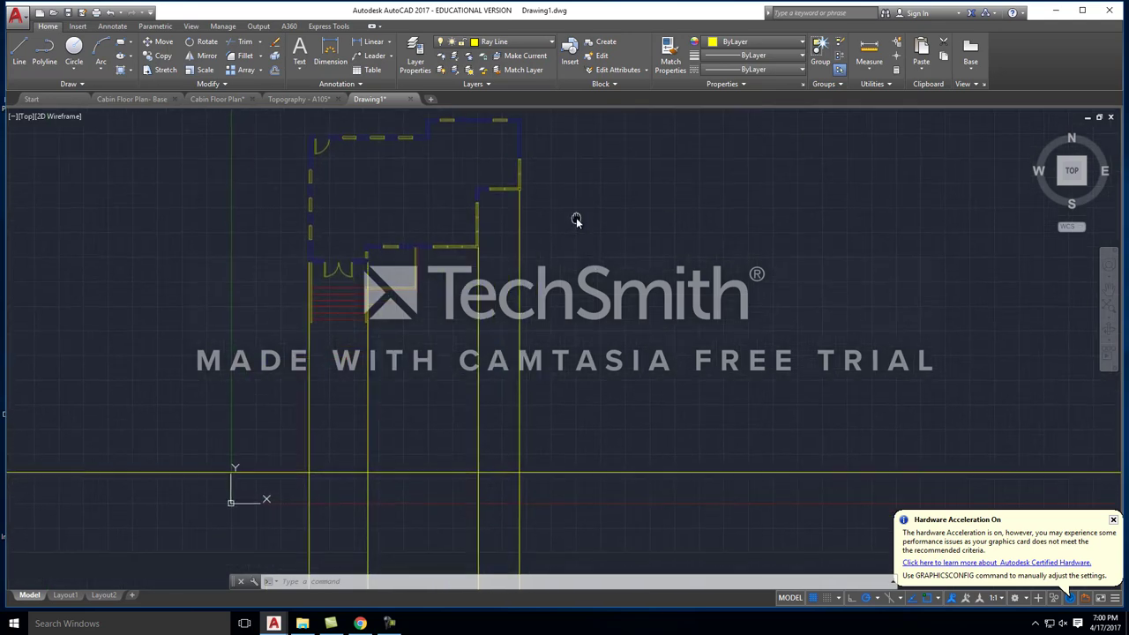
pyautogui.scroll(3, 374, 267)
pyautogui.scroll(-3, 521, 282)
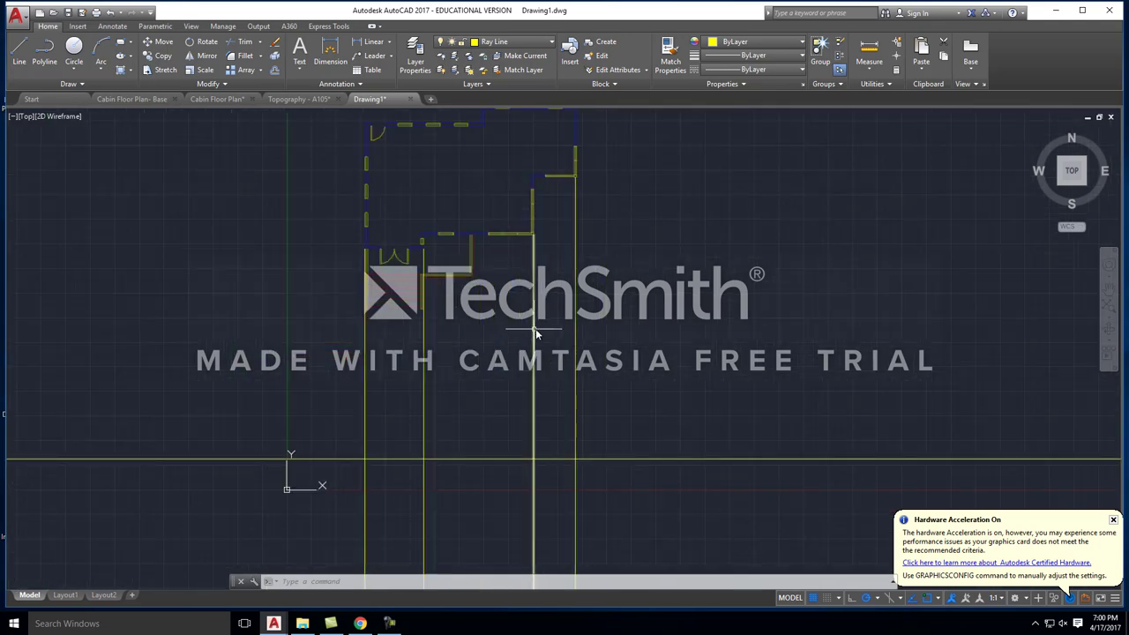
pyautogui.moveTo(422, 345); pyautogui.dragTo(418, 314, button='middle')
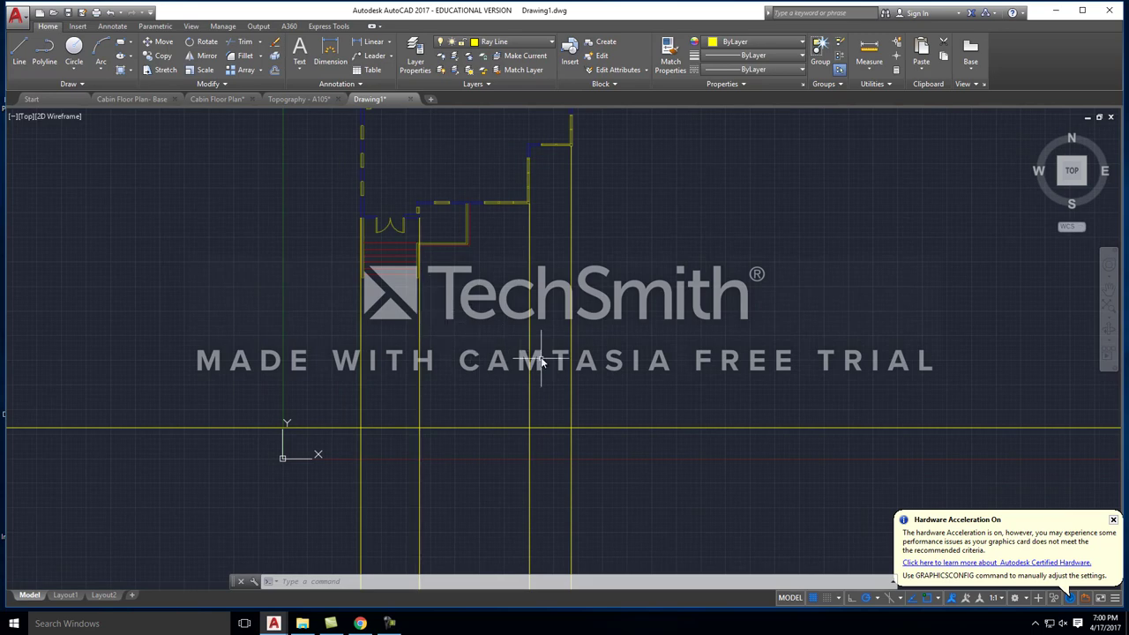
pyautogui.scroll(4, 511, 274)
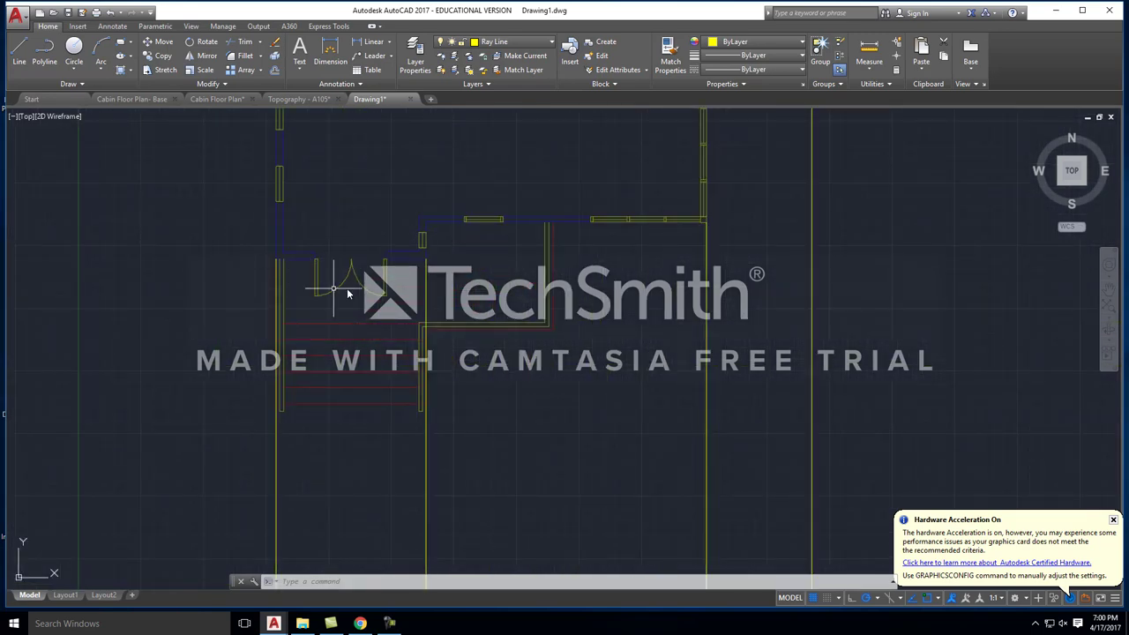
pyautogui.scroll(-5, 411, 238)
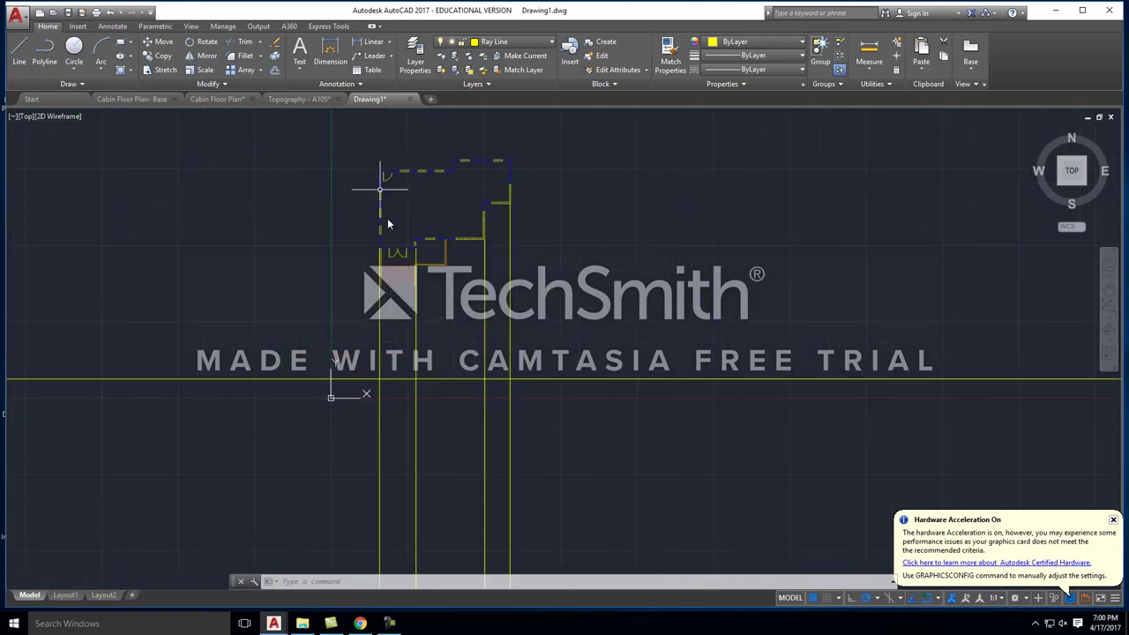
pyautogui.scroll(4, 386, 240)
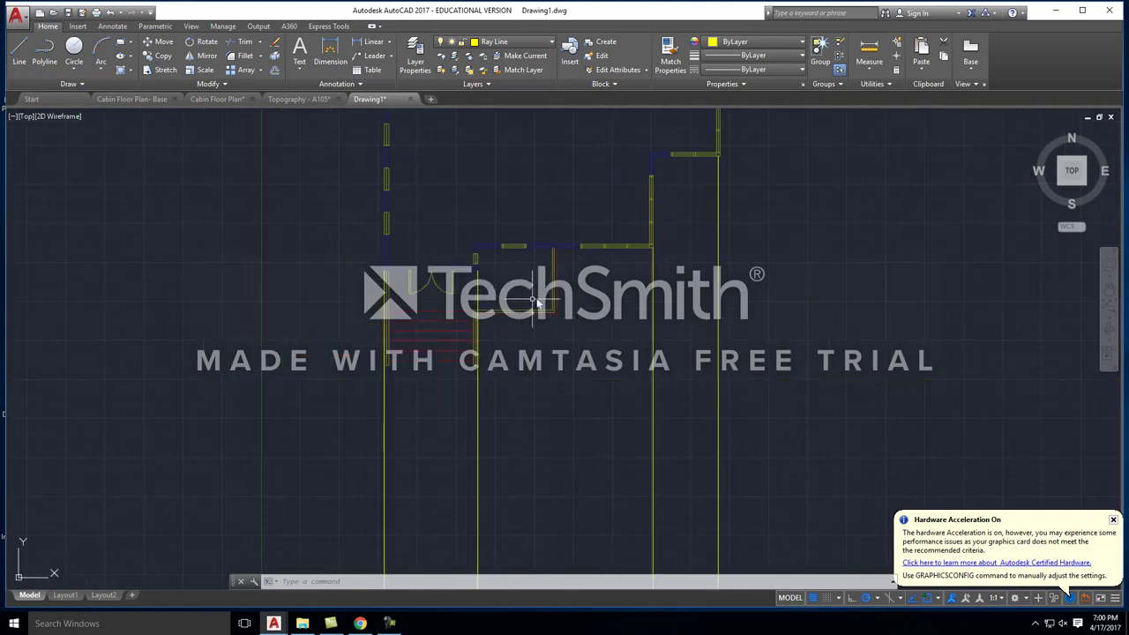
pyautogui.scroll(-3, 379, 278)
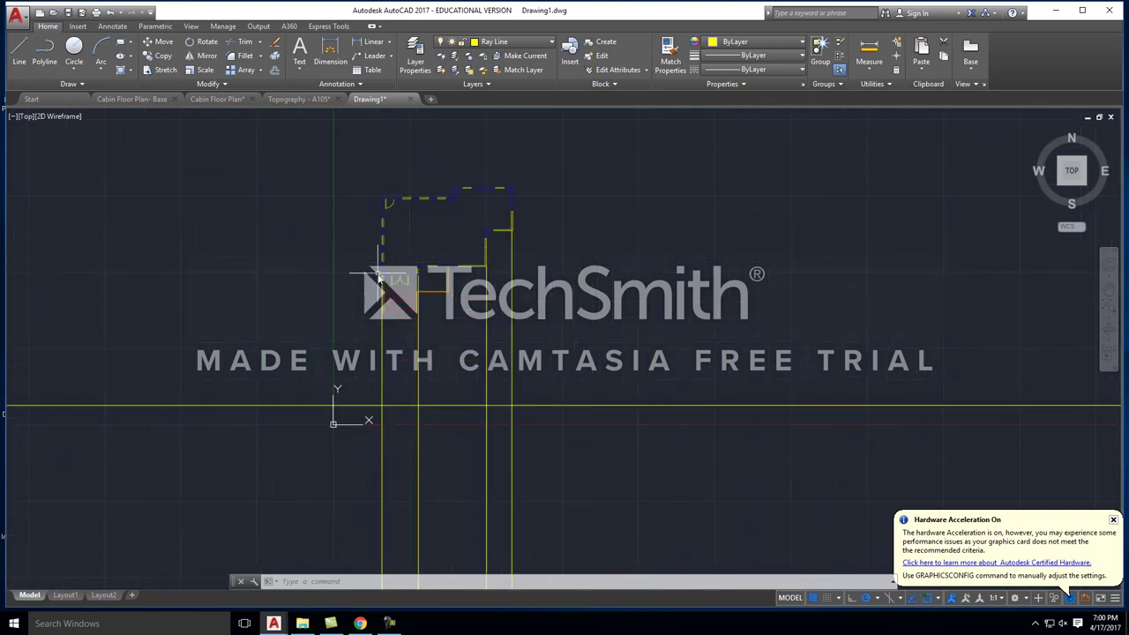
pyautogui.scroll(2, 397, 403)
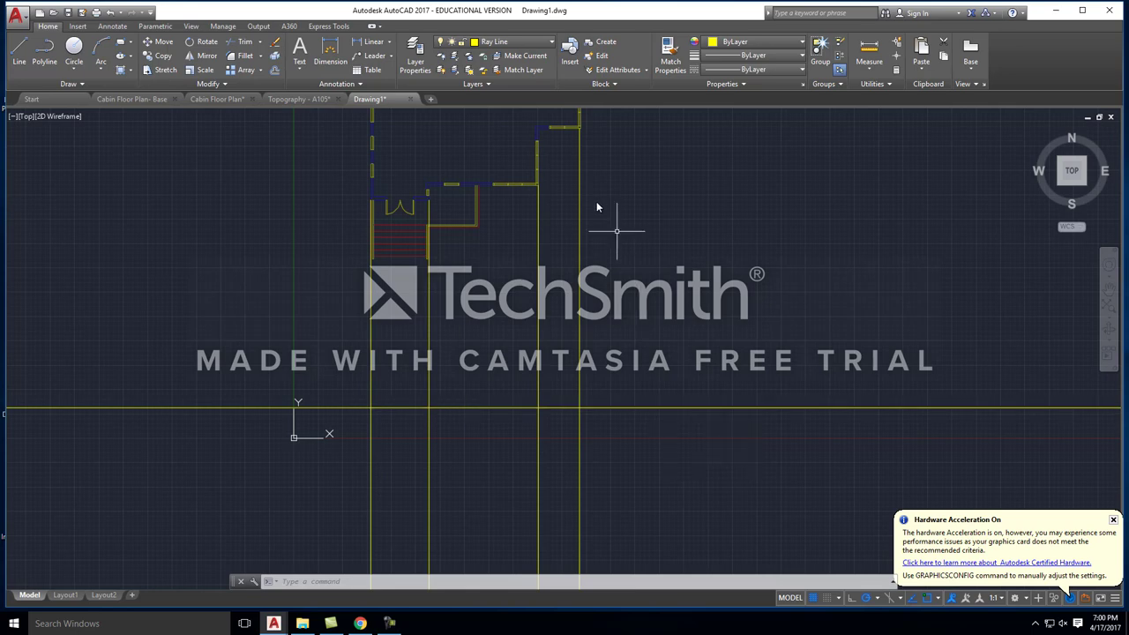
# Step: Make South Elevation the current layer
pyautogui.moveTo(510, 237); pyautogui.dragTo(497, 217, button='middle')
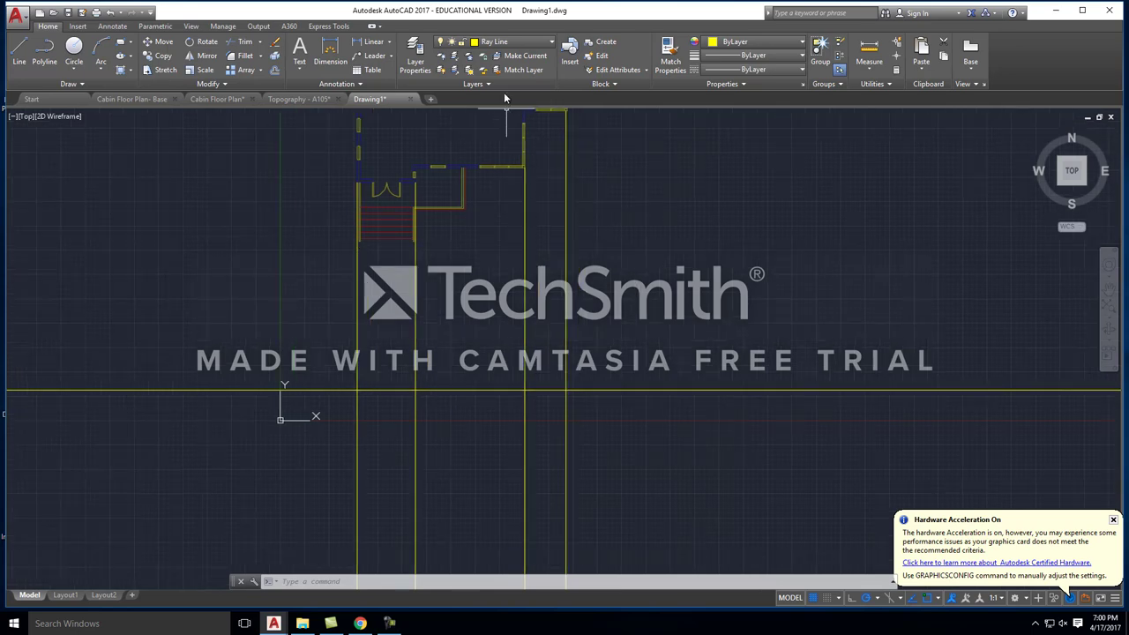
pyautogui.click(505, 44)
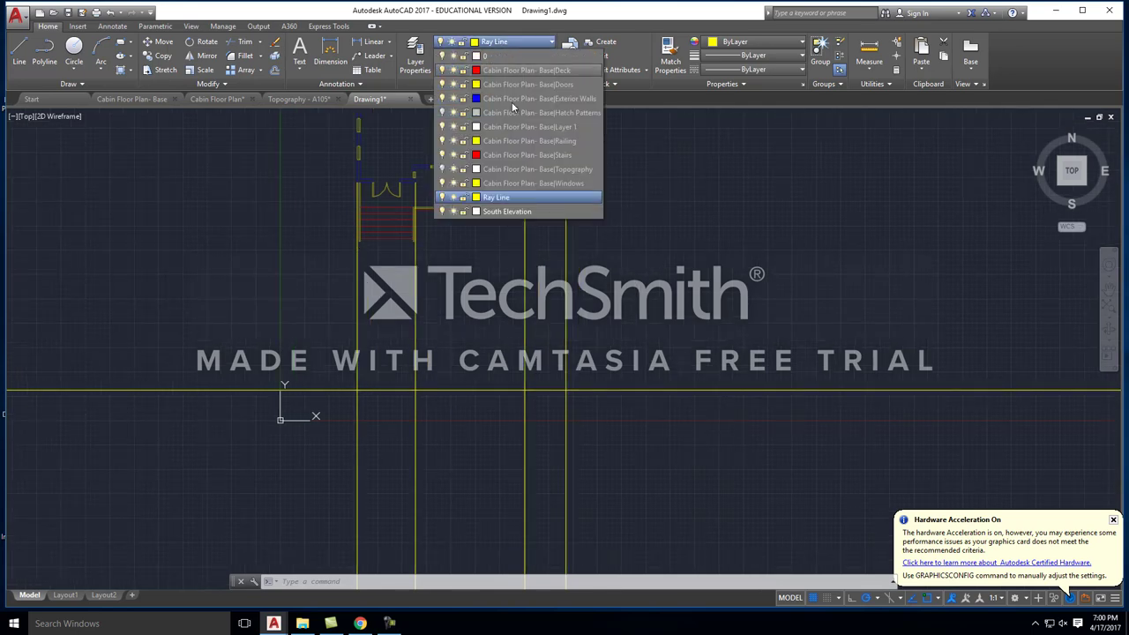
pyautogui.click(489, 213)
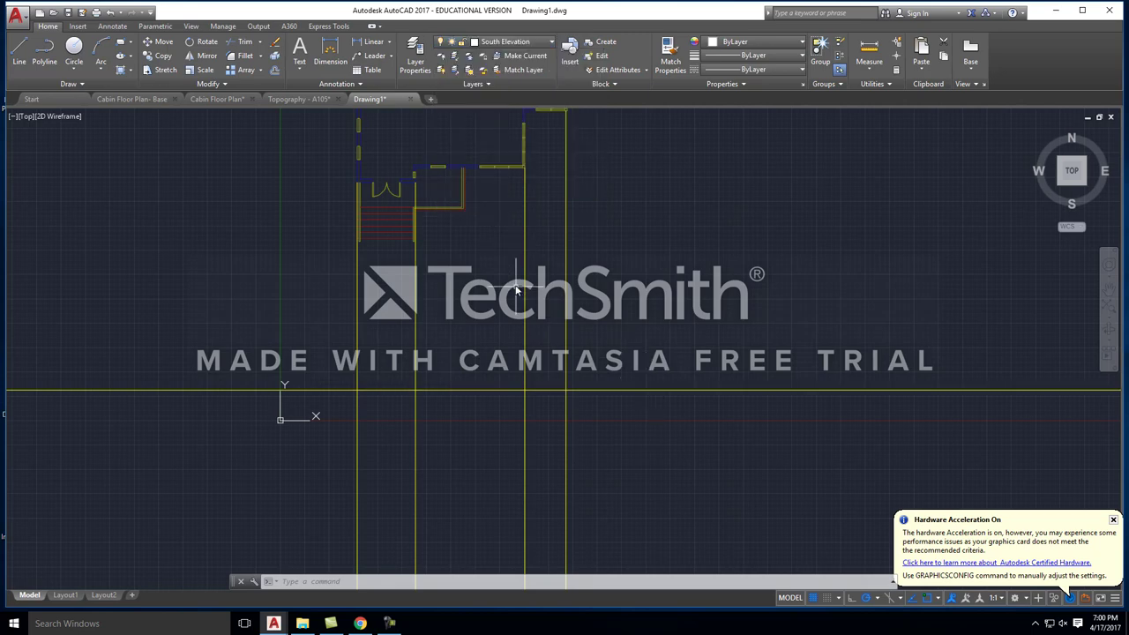
# Step: Draw a polyline segment 14' straight up from the intersection of the westernmost vertical ray and the horizontal base line
pyautogui.moveTo(428, 375)
pyautogui.mouseDown(button='middle')
pyautogui.moveTo(482, 307)
pyautogui.moveTo(471, 335)
pyautogui.mouseUp(button='middle')
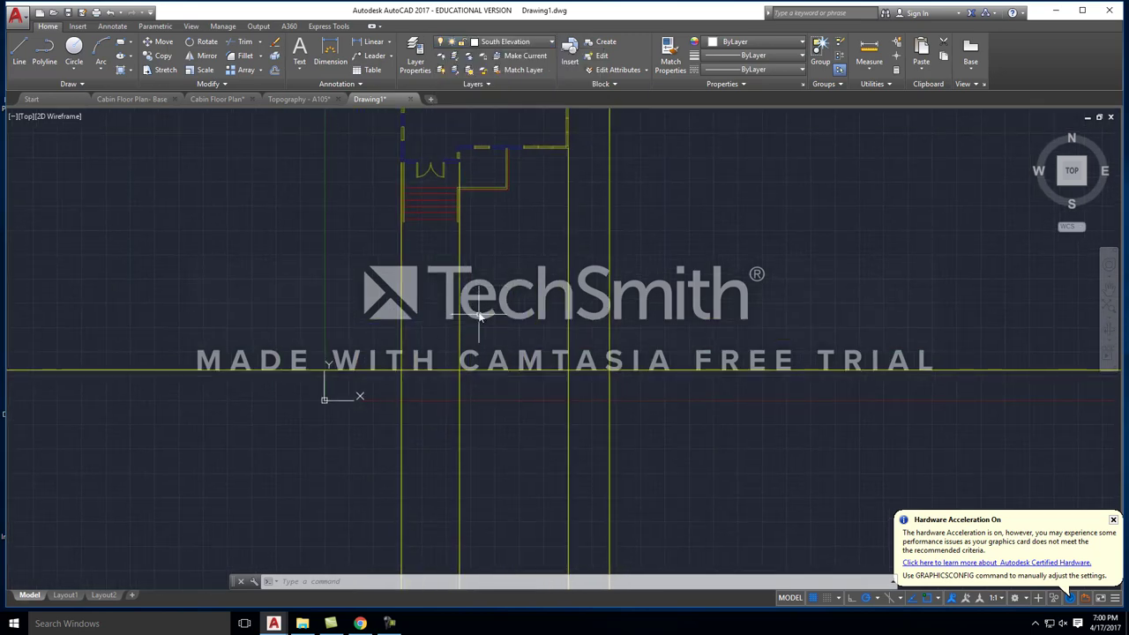
pyautogui.write('p')
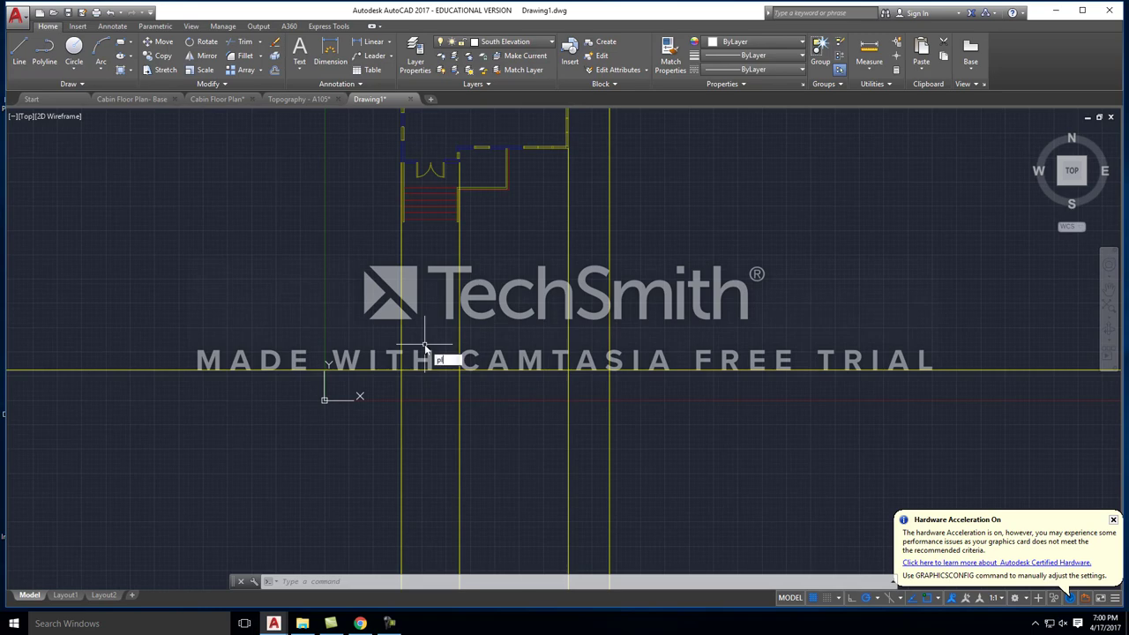
pyautogui.write('l')
pyautogui.press('Return')
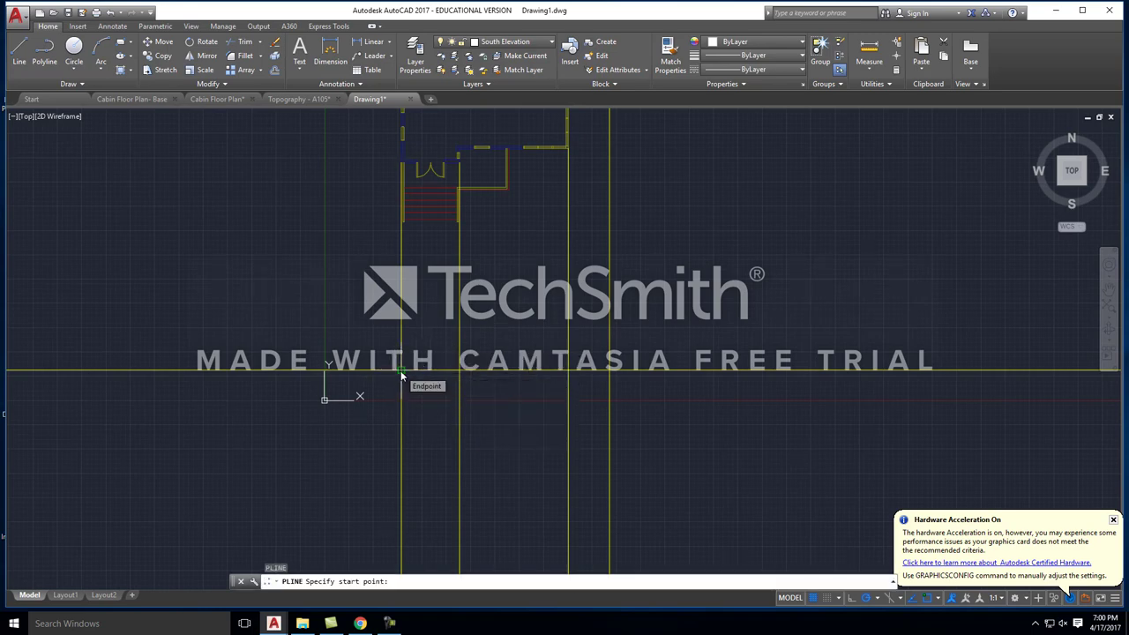
pyautogui.moveTo(400, 371); pyautogui.dragTo(401, 444, button='middle')
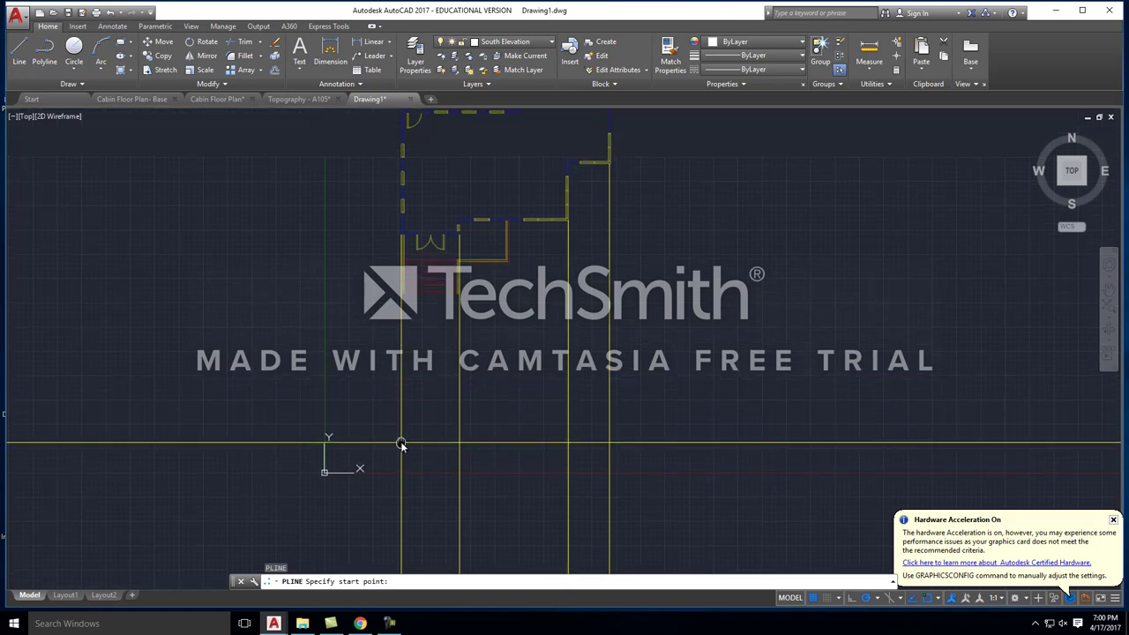
pyautogui.click(402, 443)
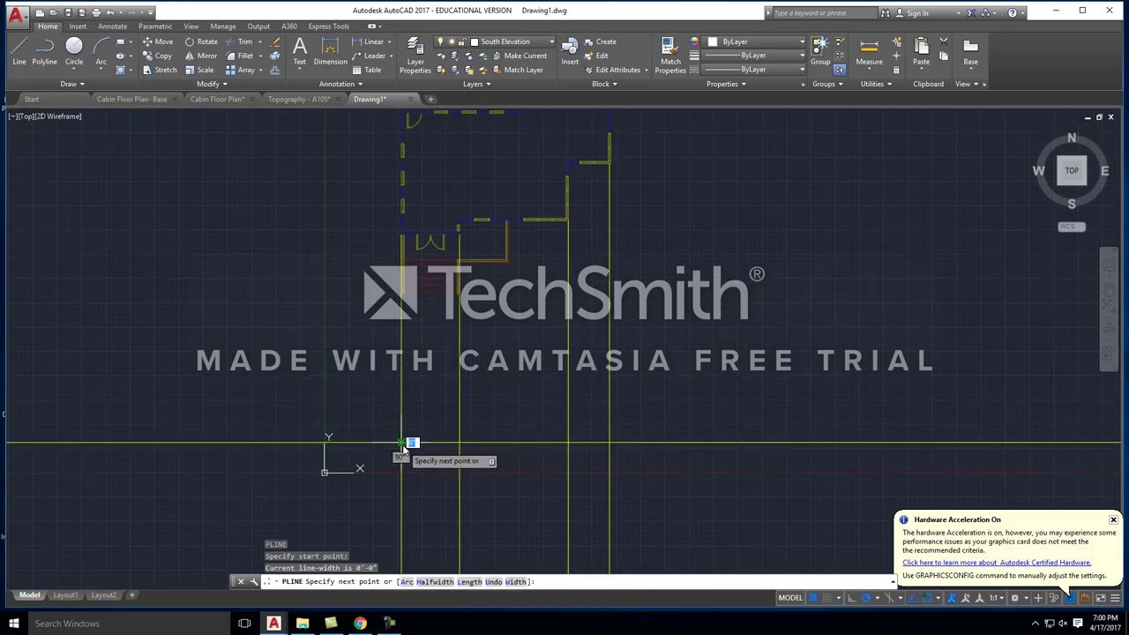
pyautogui.scroll(4, 401, 448)
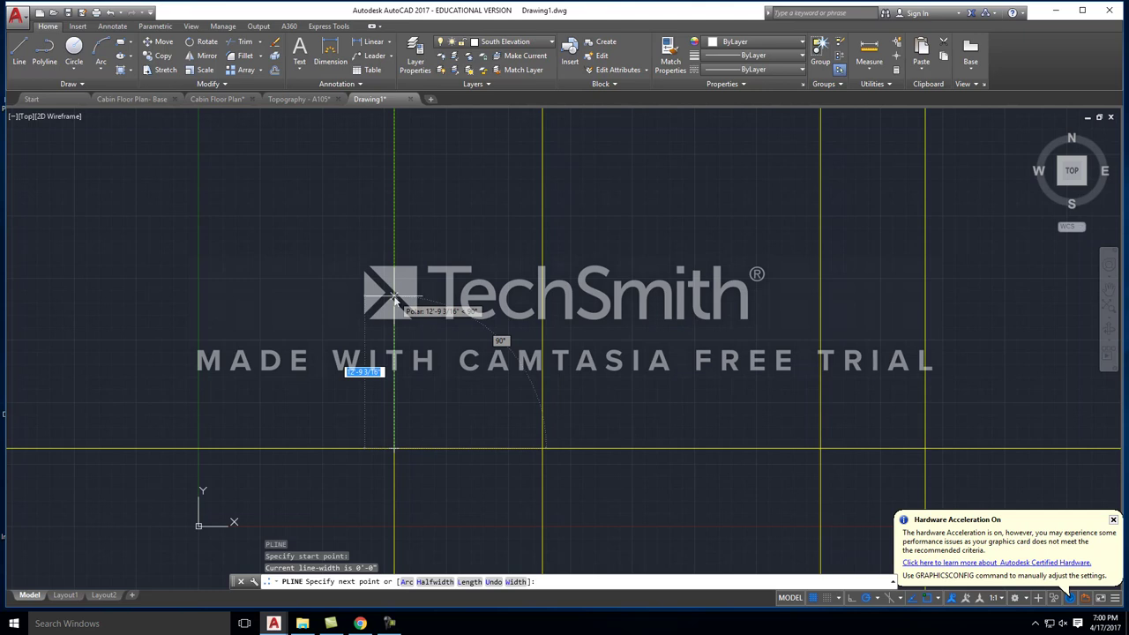
pyautogui.scroll(-4, 394, 304)
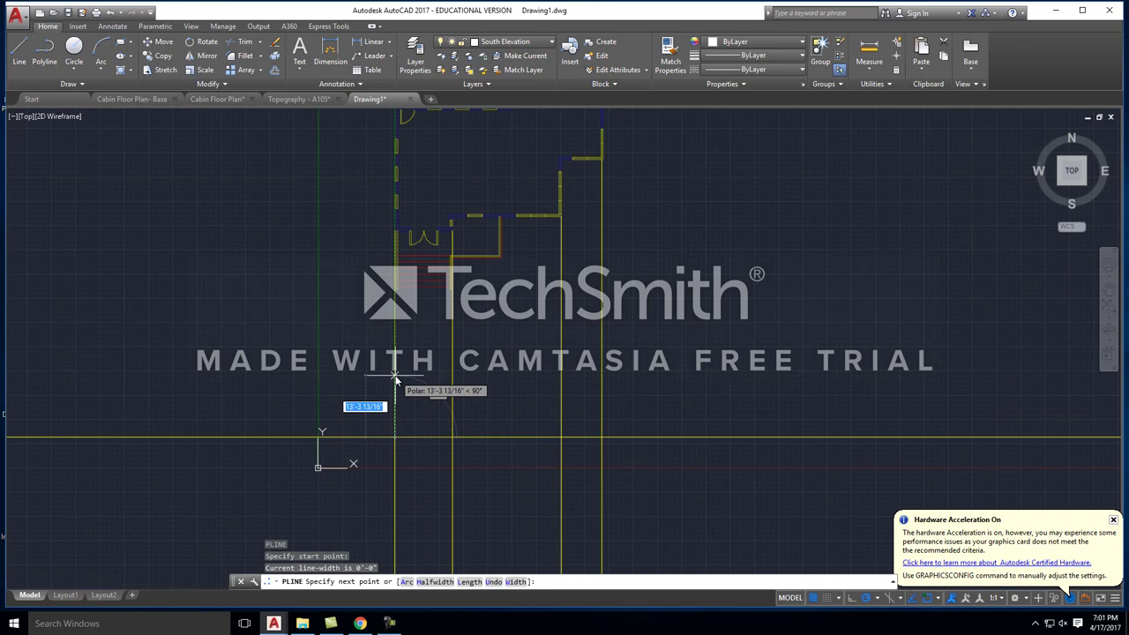
pyautogui.scroll(1, 397, 421)
pyautogui.scroll(-1, 398, 402)
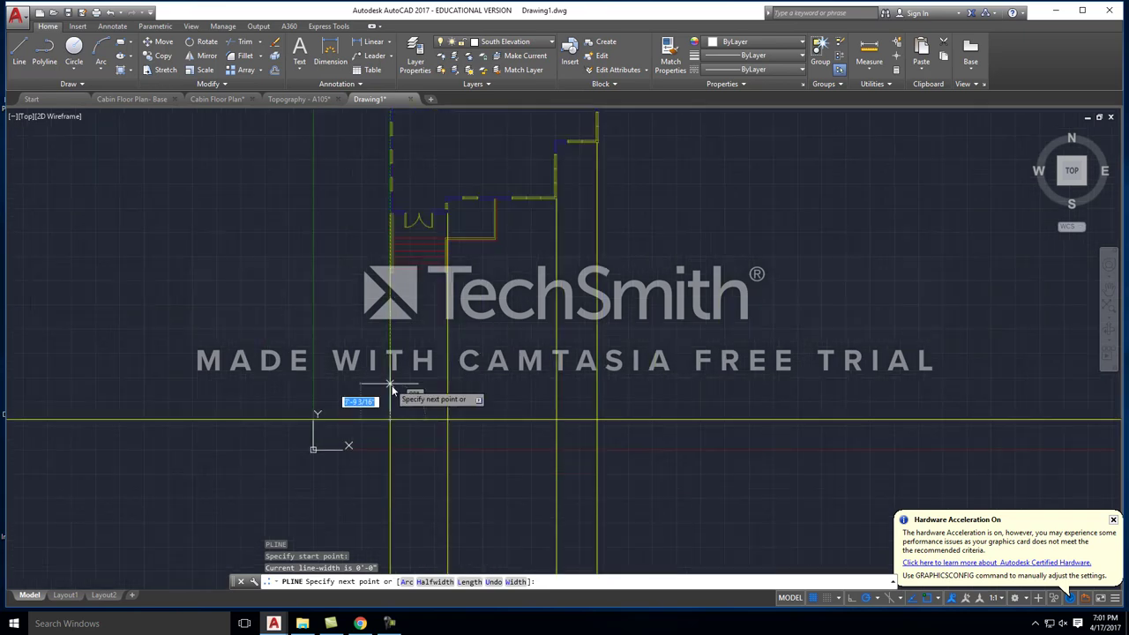
pyautogui.scroll(4, 395, 414)
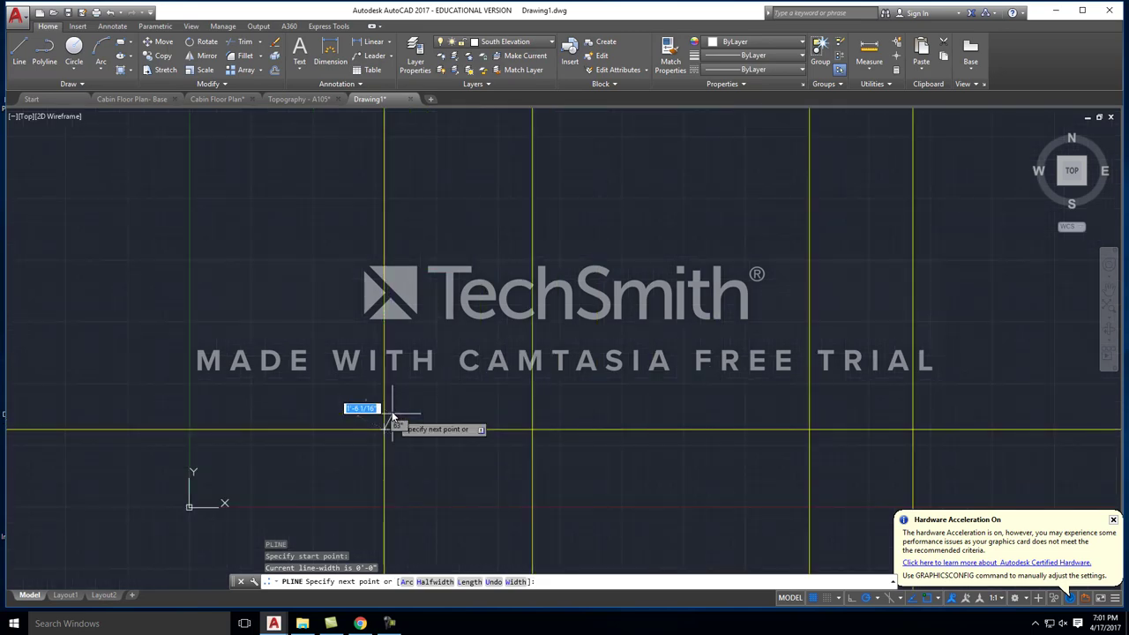
pyautogui.scroll(-3, 394, 415)
pyautogui.scroll(-1, 394, 412)
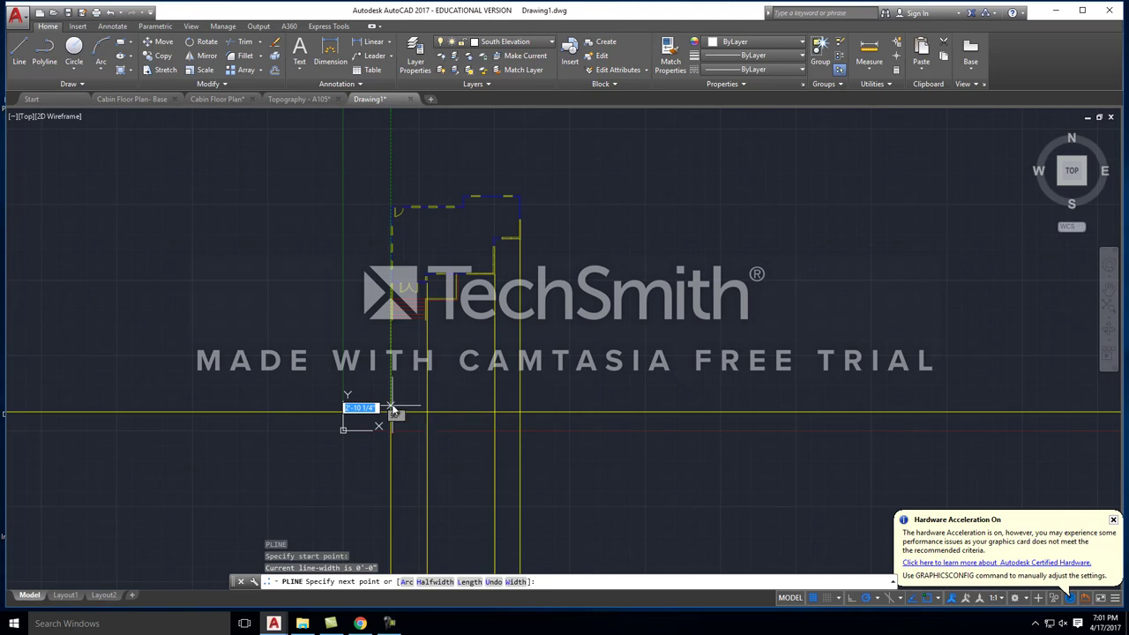
pyautogui.scroll(2, 392, 408)
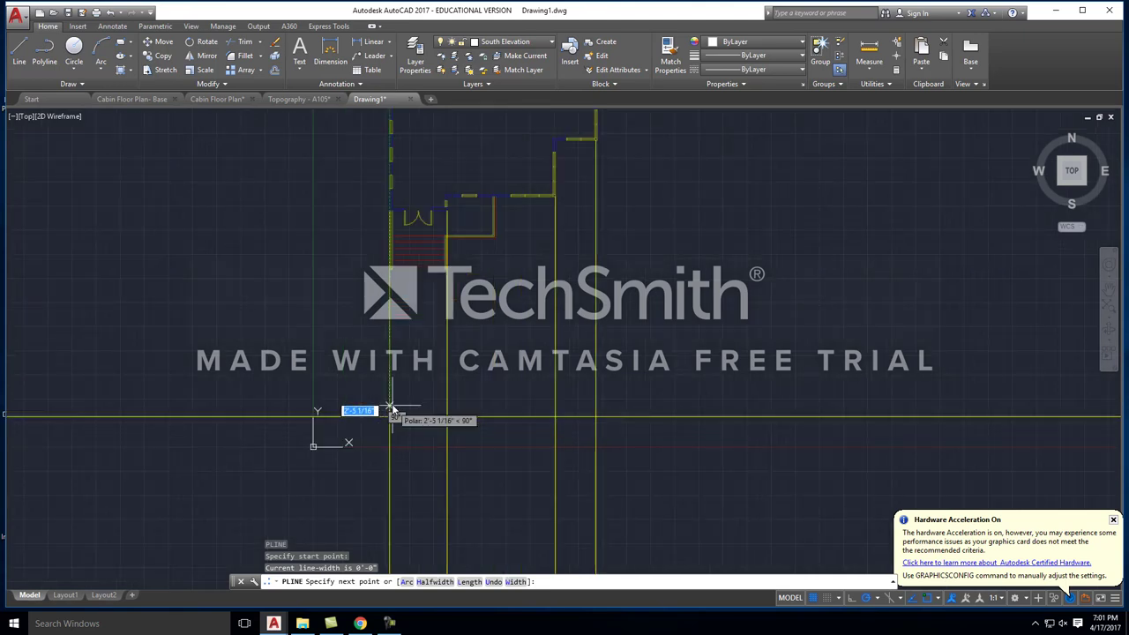
pyautogui.scroll(2, 392, 410)
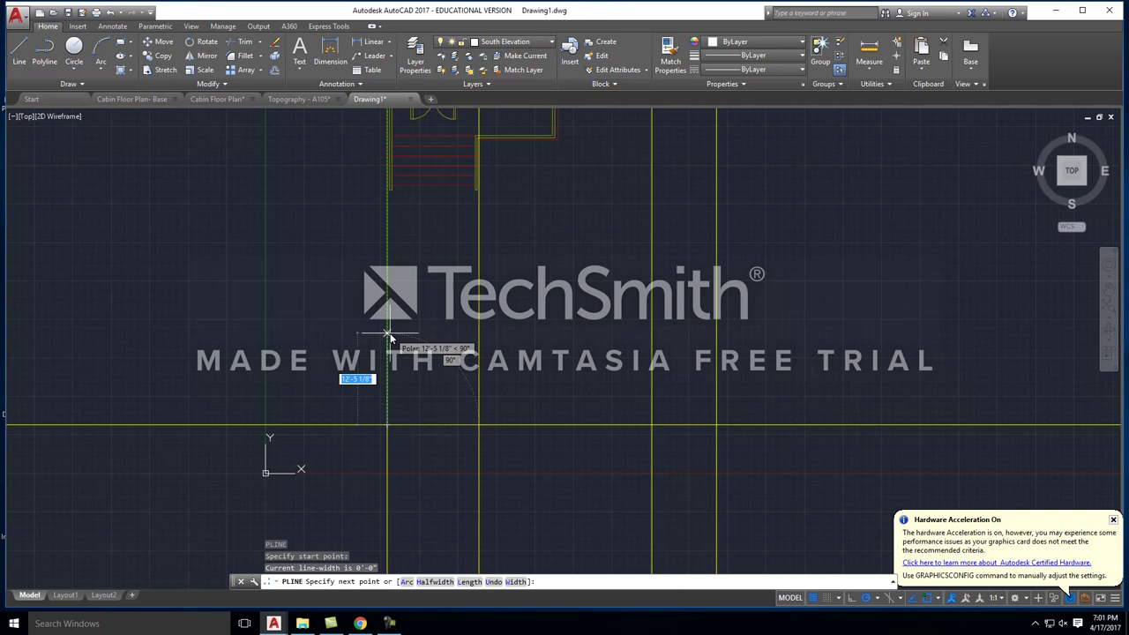
pyautogui.write("14'")
pyautogui.press('Return')
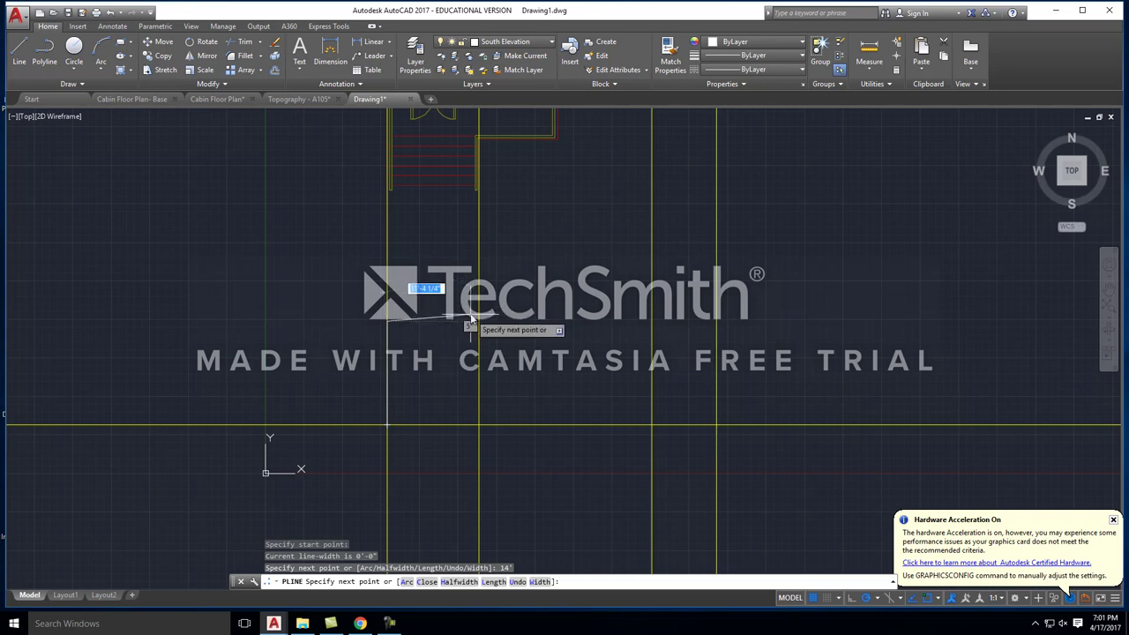
# Step: Continue the polyline horizontally to the second vertical ray from the west, followed by a 2' segment straight down
pyautogui.scroll(2, 397, 328)
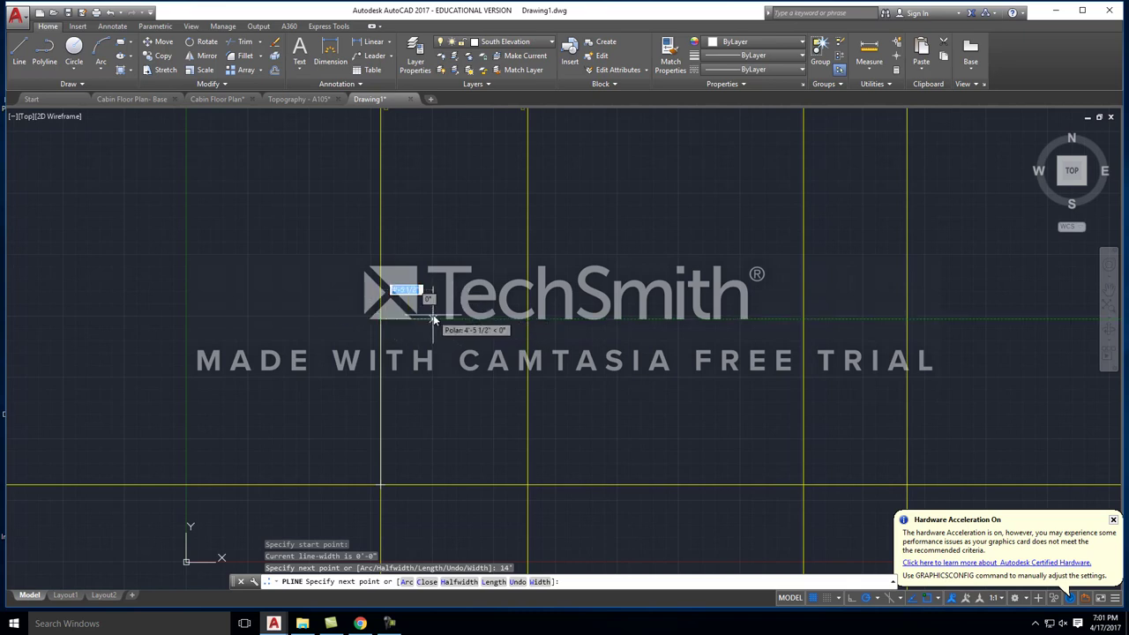
pyautogui.scroll(-3, 419, 300)
pyautogui.scroll(3, 441, 325)
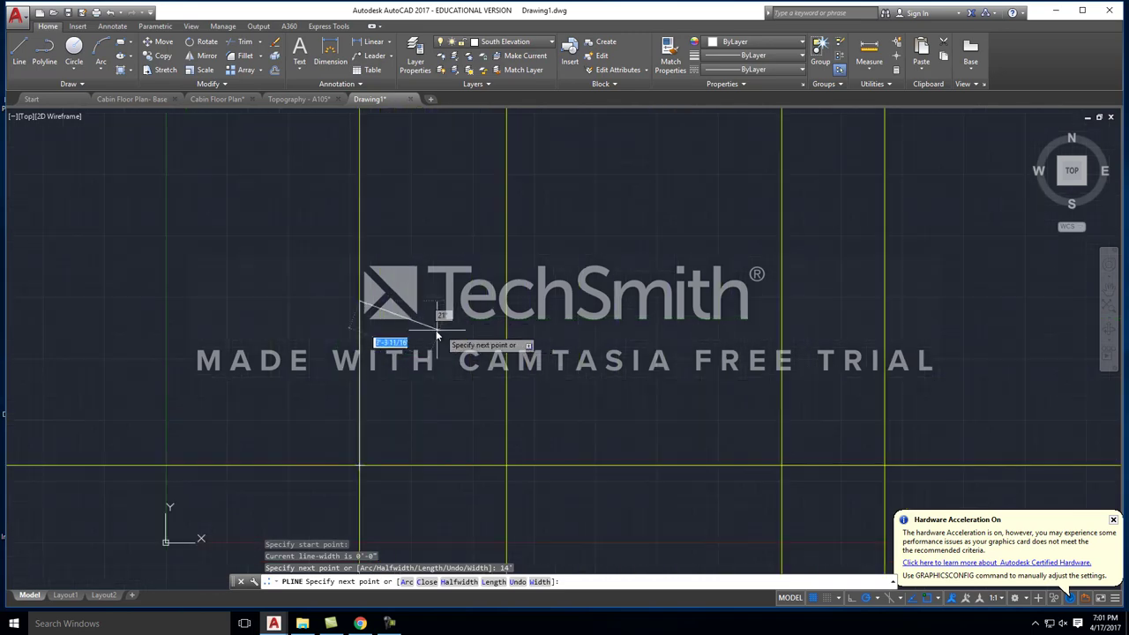
pyautogui.scroll(-3, 505, 302)
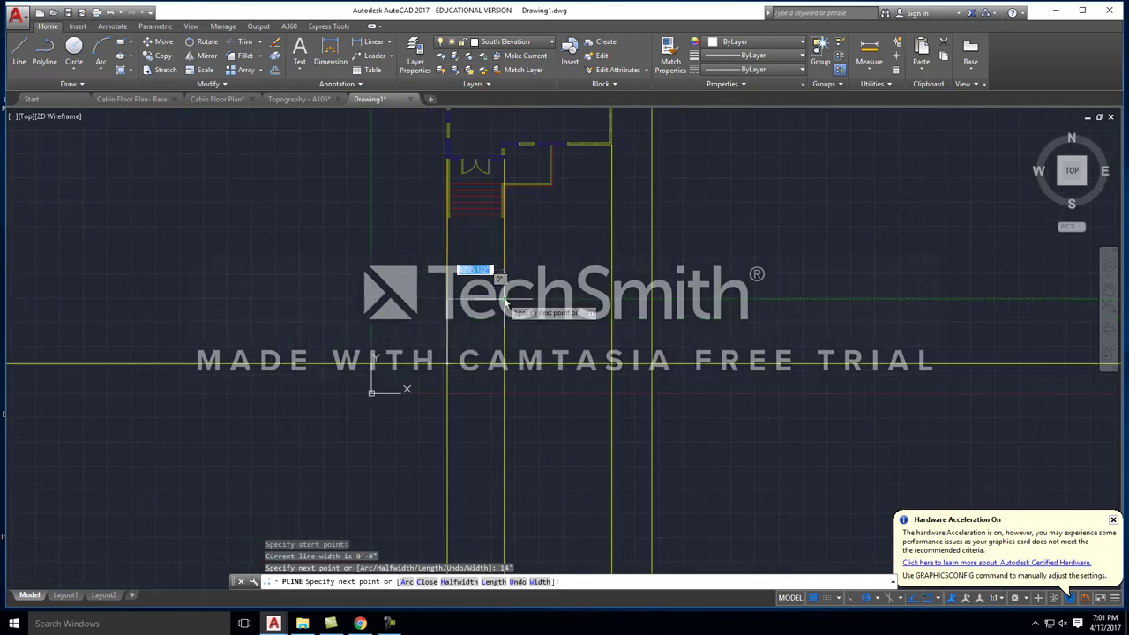
pyautogui.click(503, 301)
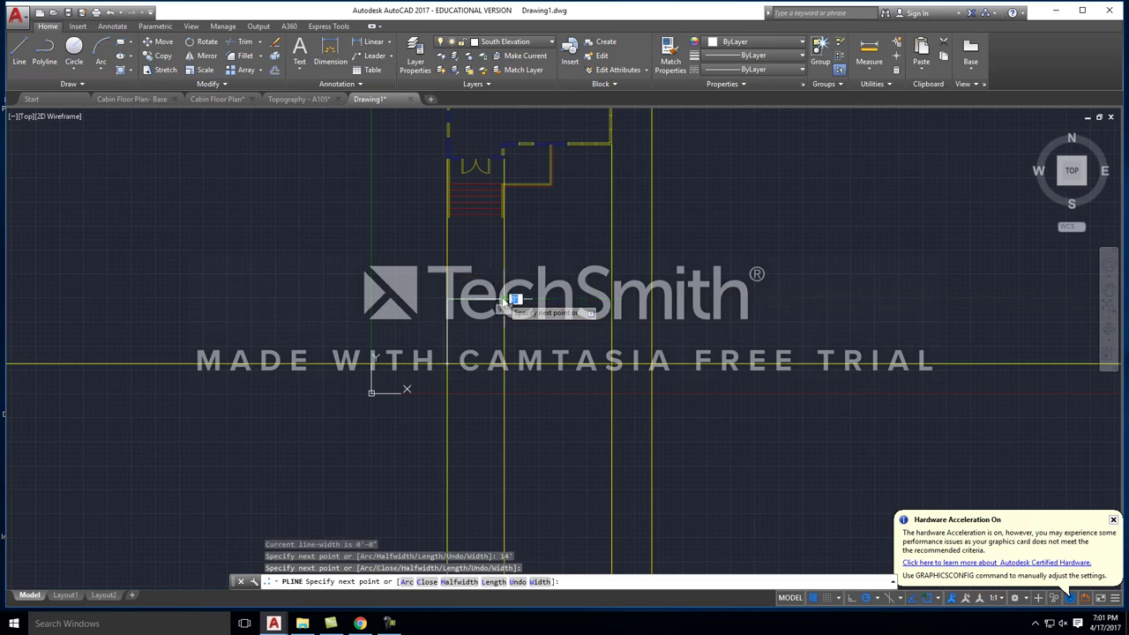
pyautogui.scroll(8, 503, 303)
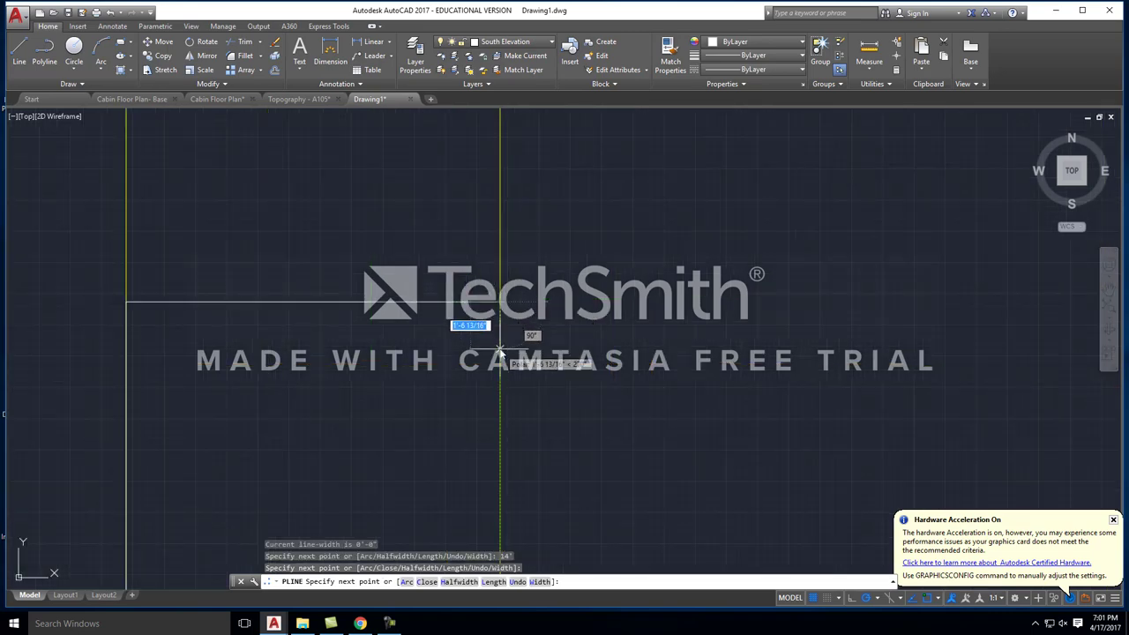
pyautogui.write("2'")
pyautogui.press('Return')
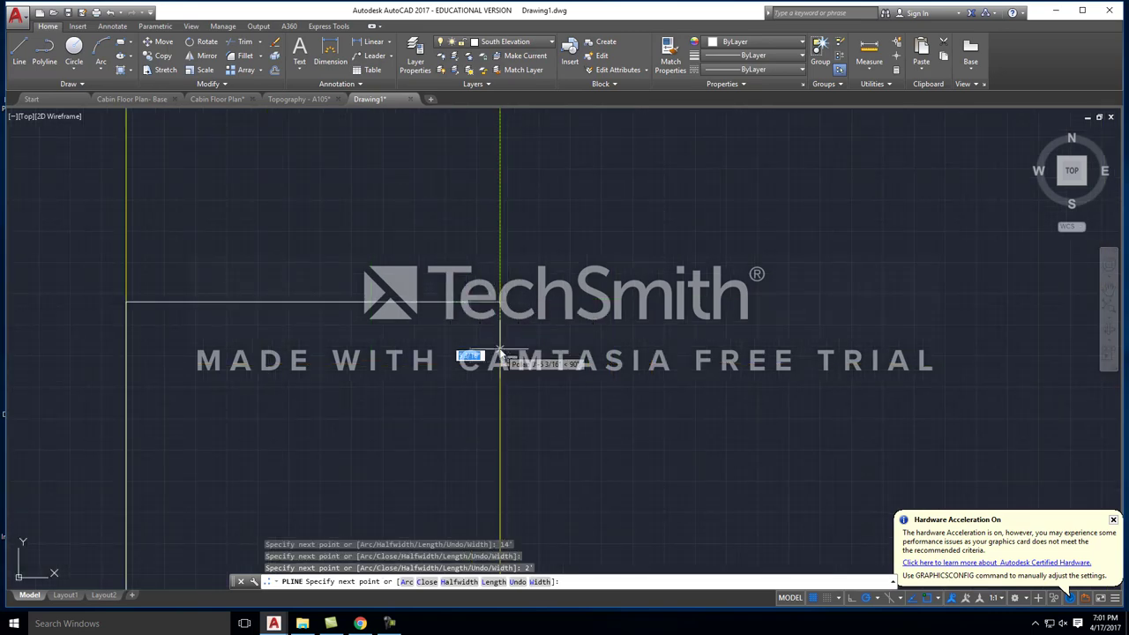
# Step: Extend the polyline horizontally to the third vertical ray, followed by a 3' segment straight up
pyautogui.scroll(-5, 401, 320)
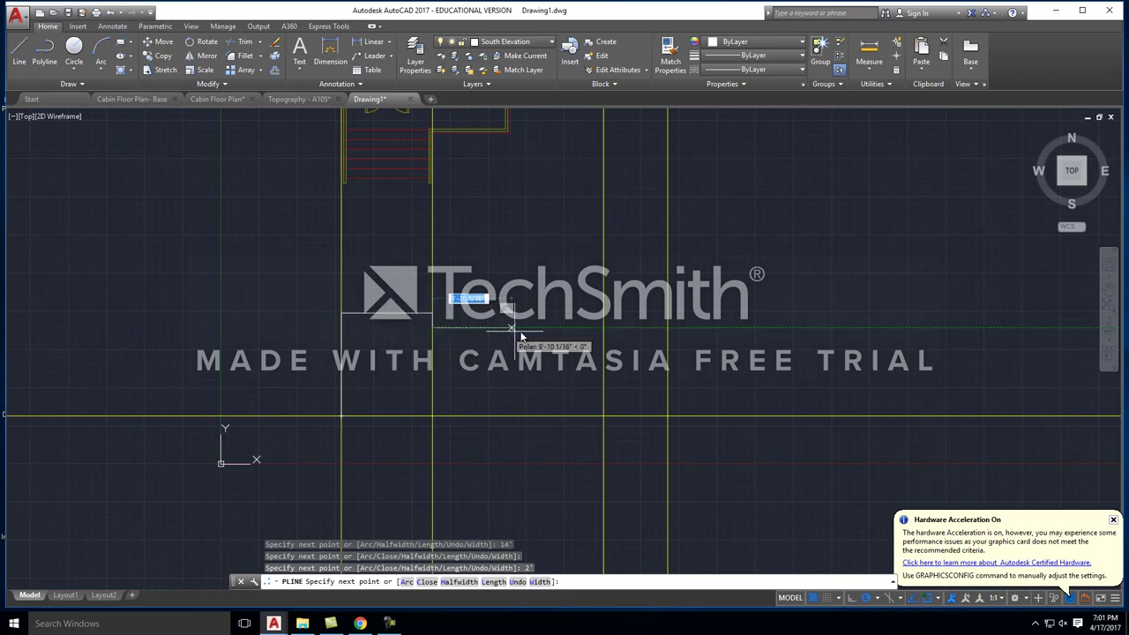
pyautogui.click(607, 325)
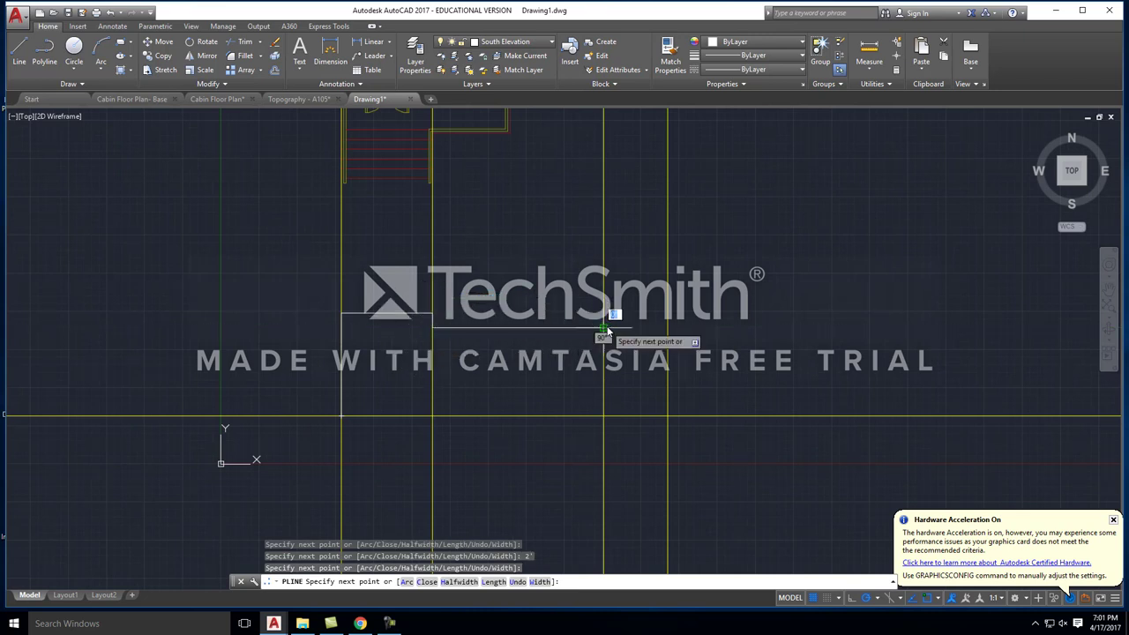
pyautogui.scroll(-3, 626, 413)
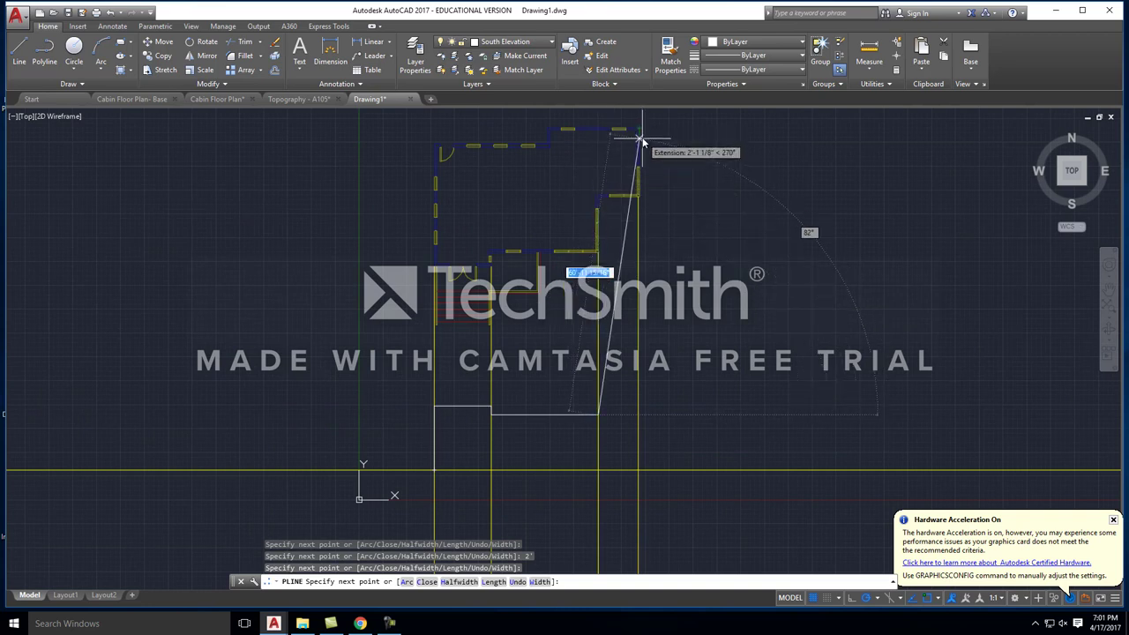
pyautogui.scroll(4, 604, 439)
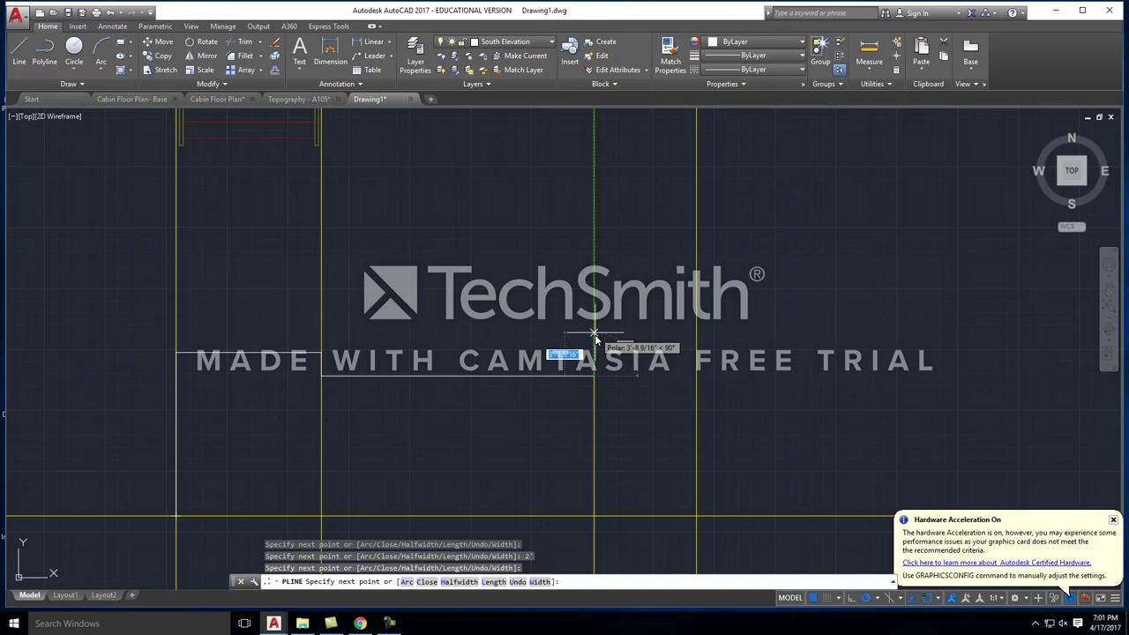
pyautogui.write("3'")
pyautogui.press('Return')
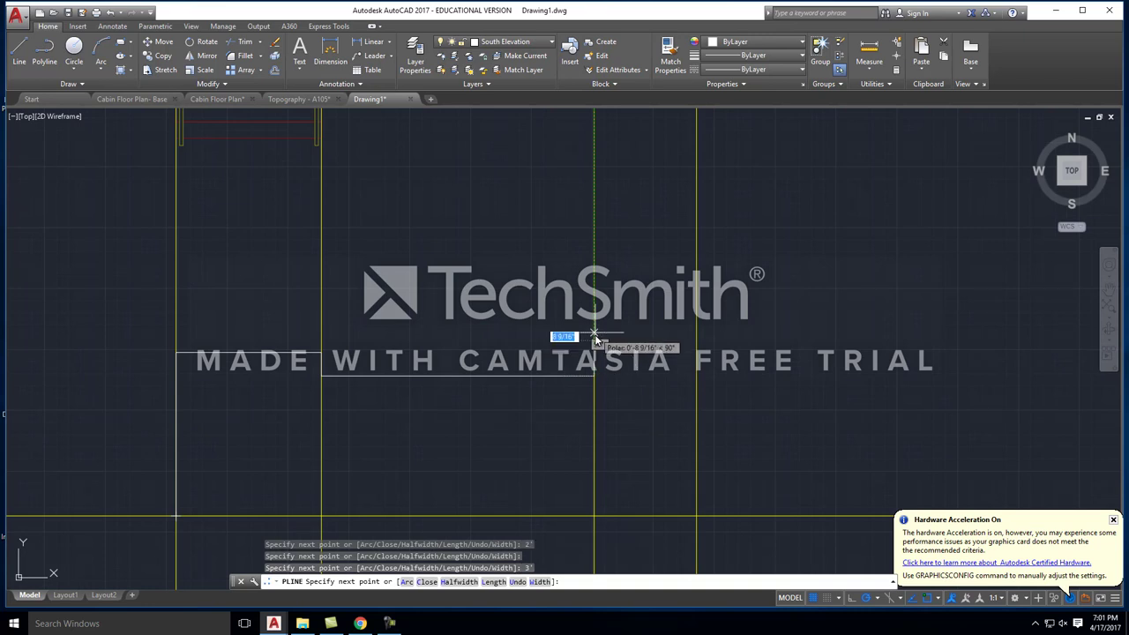
# Step: Finish the polyline with a horizontal segment to the easternmost ray and a vertical one down to the base line
pyautogui.click(696, 343)
pyautogui.scroll(-3, 696, 343)
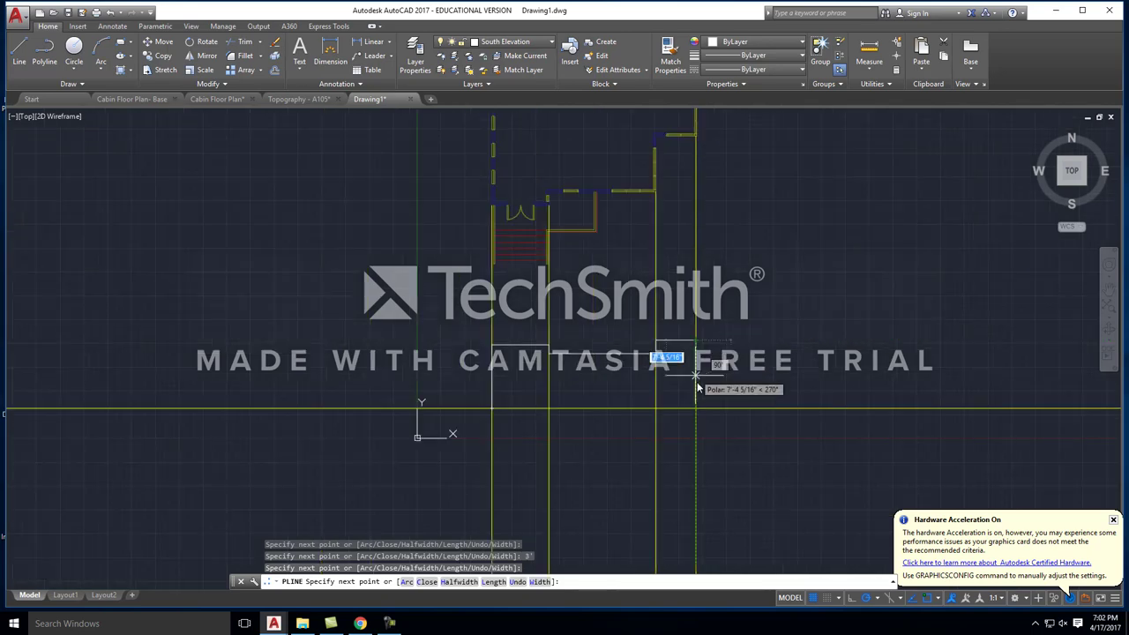
pyautogui.click(697, 410)
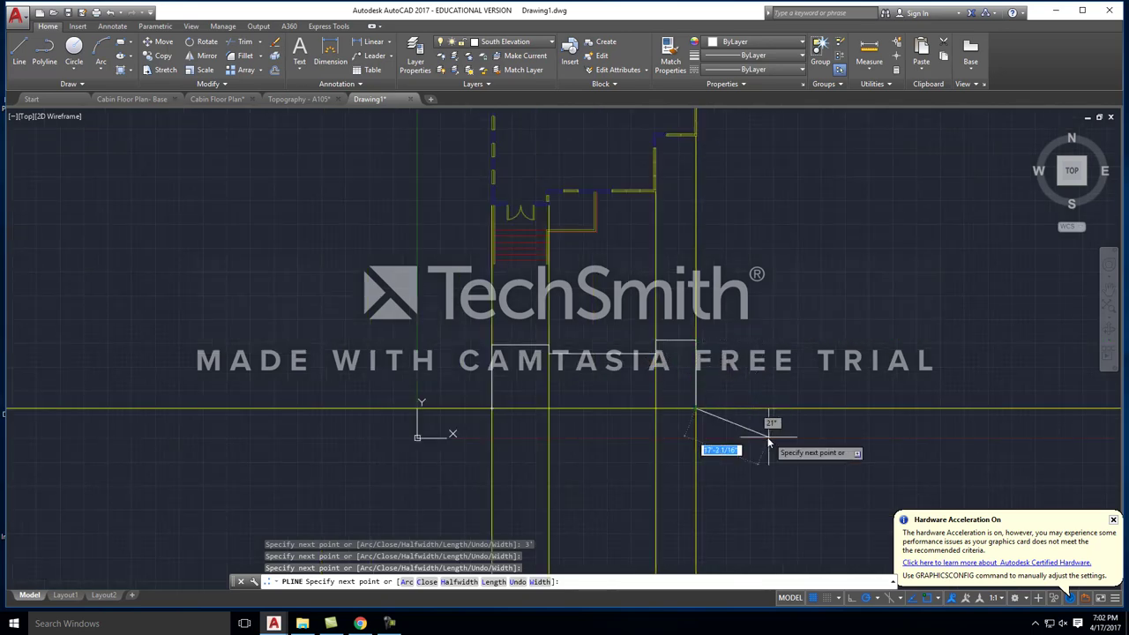
pyautogui.press('Escape')
# Step: Examine the elevation outline's extent and stepped top edge against the floor plan and its vertical rays
pyautogui.scroll(2, 606, 371)
pyautogui.click(593, 346)
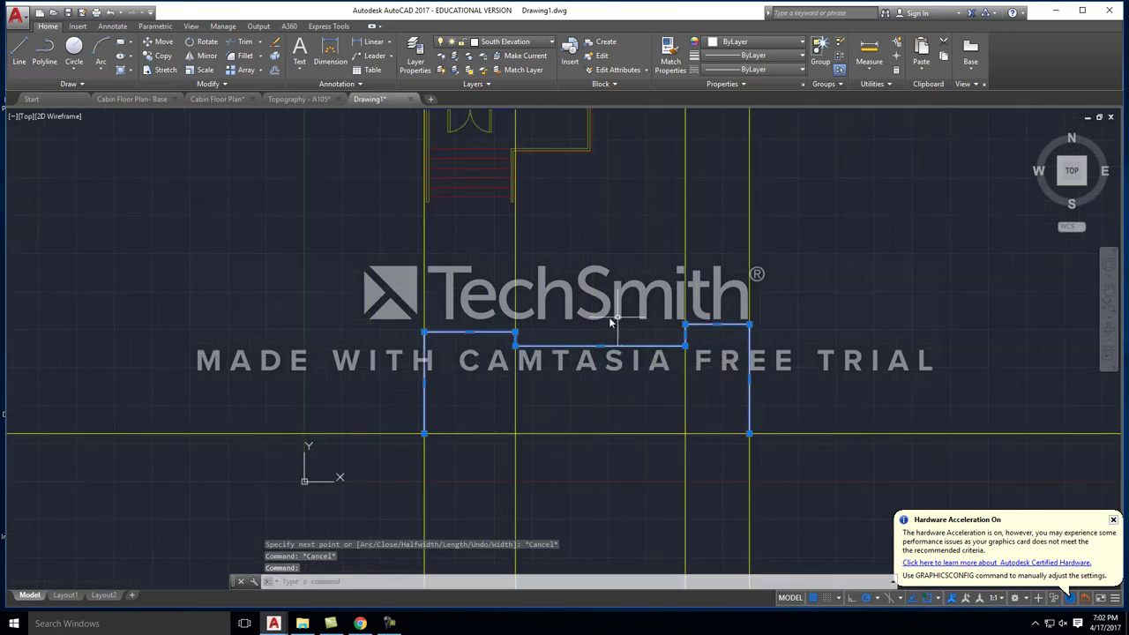
pyautogui.scroll(-5, 650, 433)
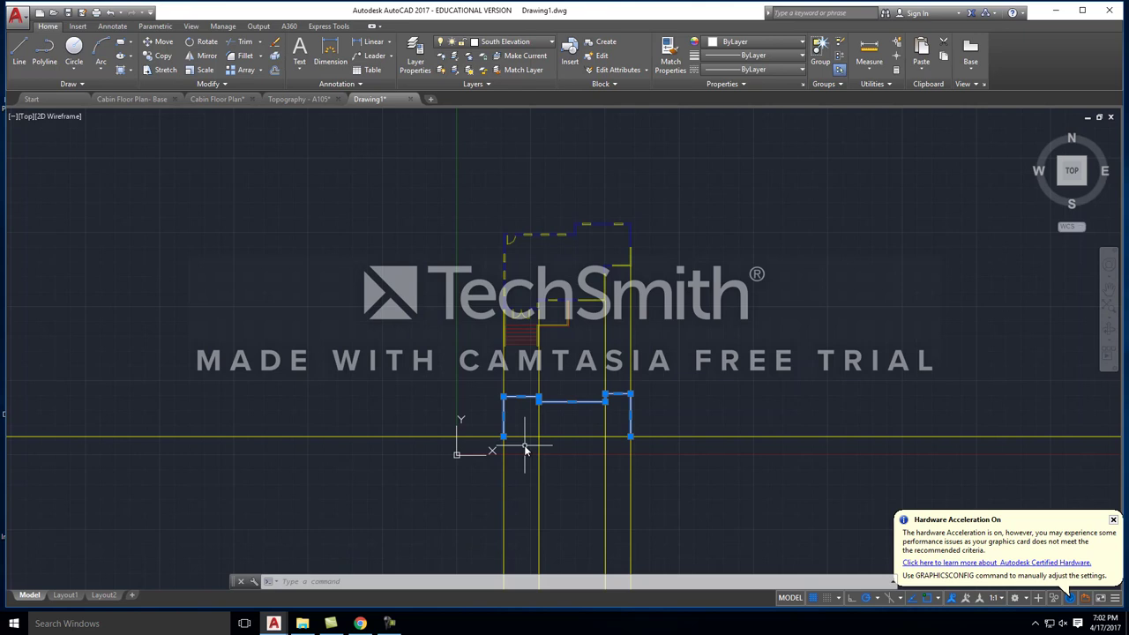
pyautogui.scroll(2, 538, 414)
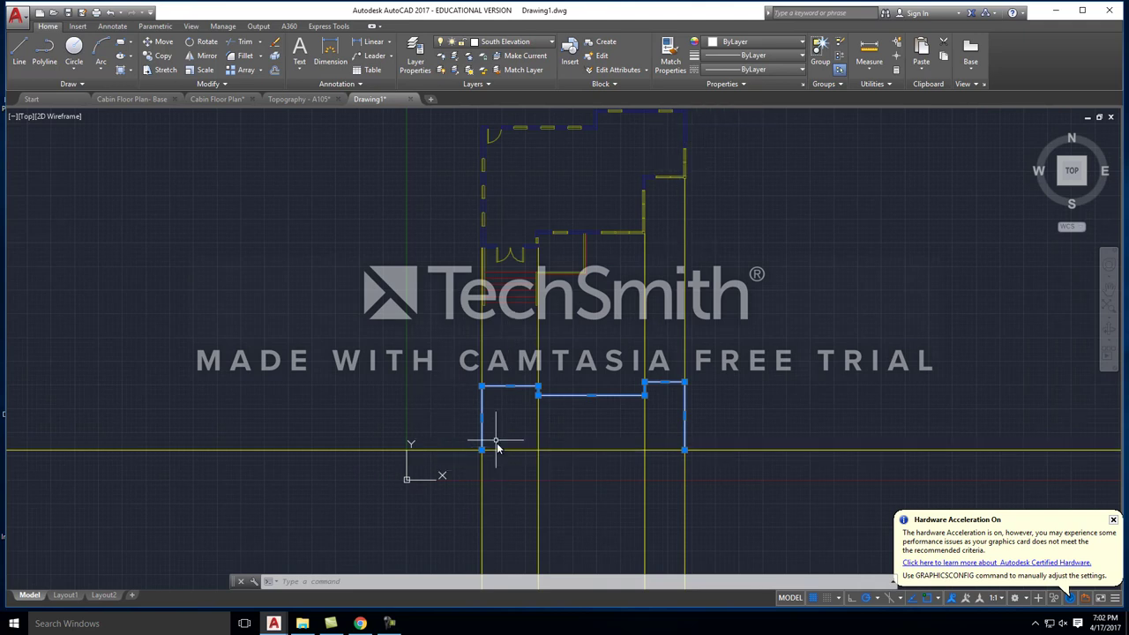
pyautogui.scroll(2, 483, 450)
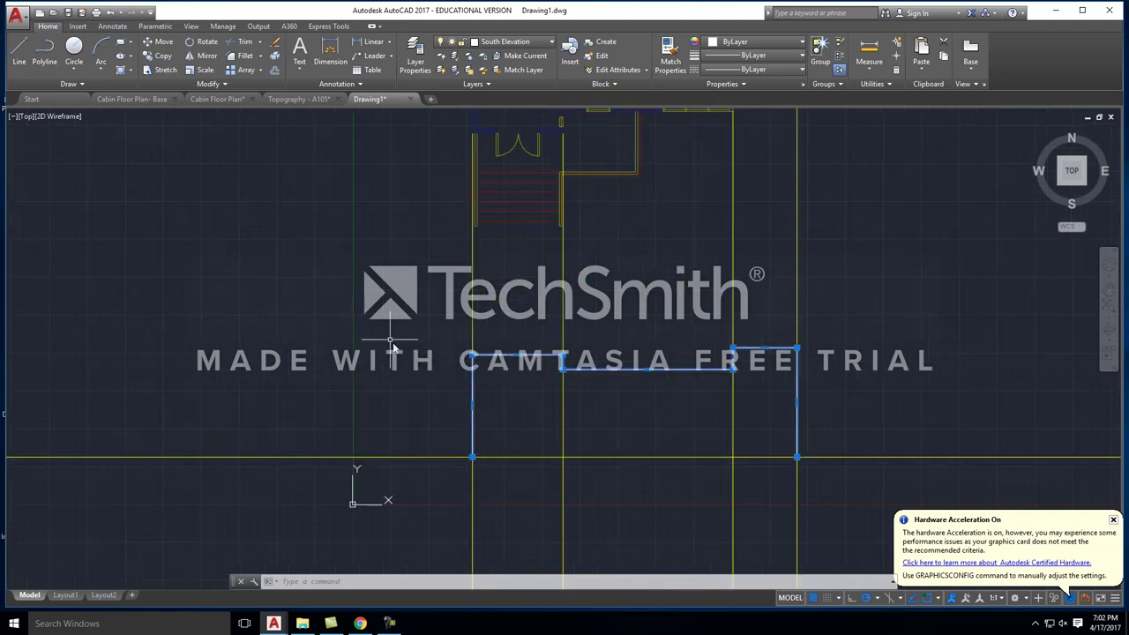
pyautogui.scroll(-2, 391, 318)
pyautogui.press('Escape')
pyautogui.press('Escape')
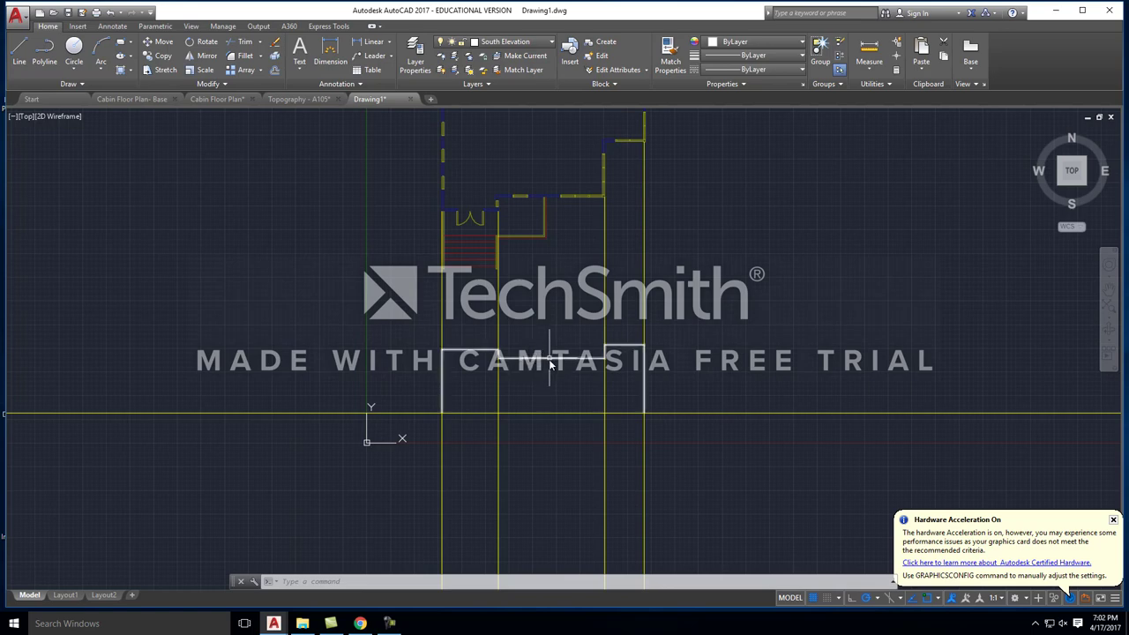
pyautogui.click(548, 359)
pyautogui.press('Escape')
pyautogui.press('Escape')
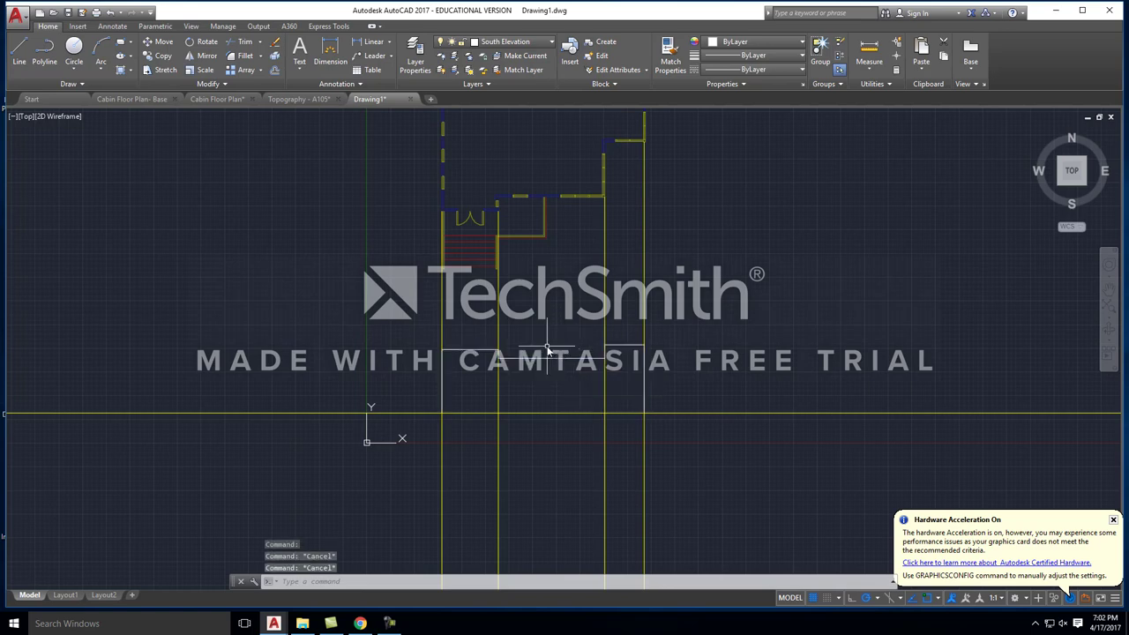
# Step: Draw a vertical line along the second ray from the outline's lower step corner to the base line
pyautogui.moveTo(519, 359); pyautogui.dragTo(495, 319, button='middle')
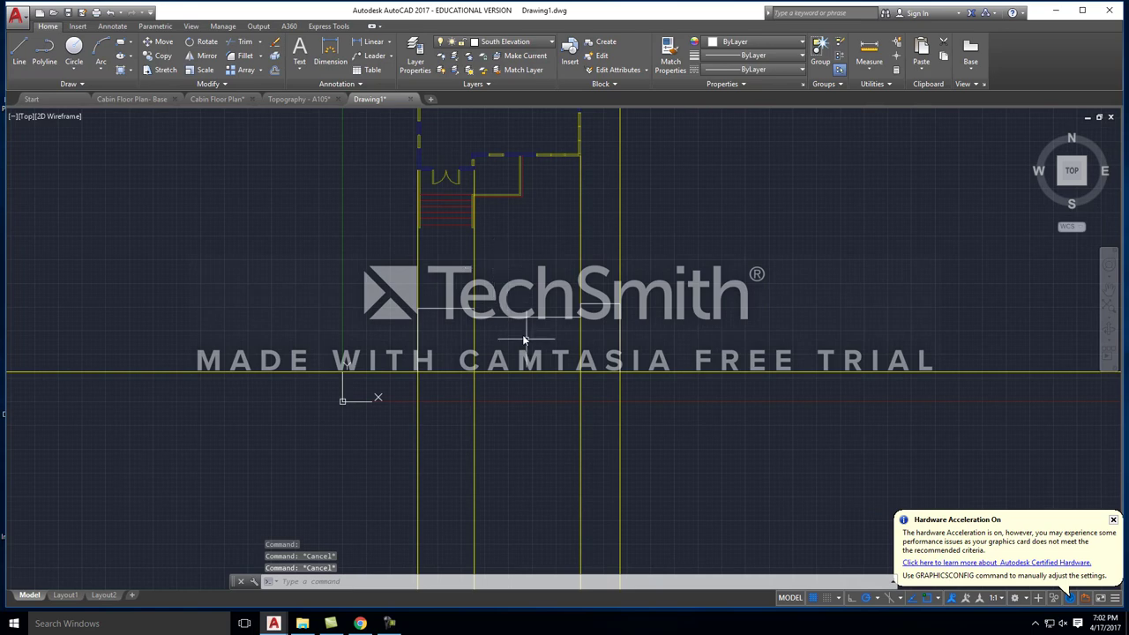
pyautogui.write('l')
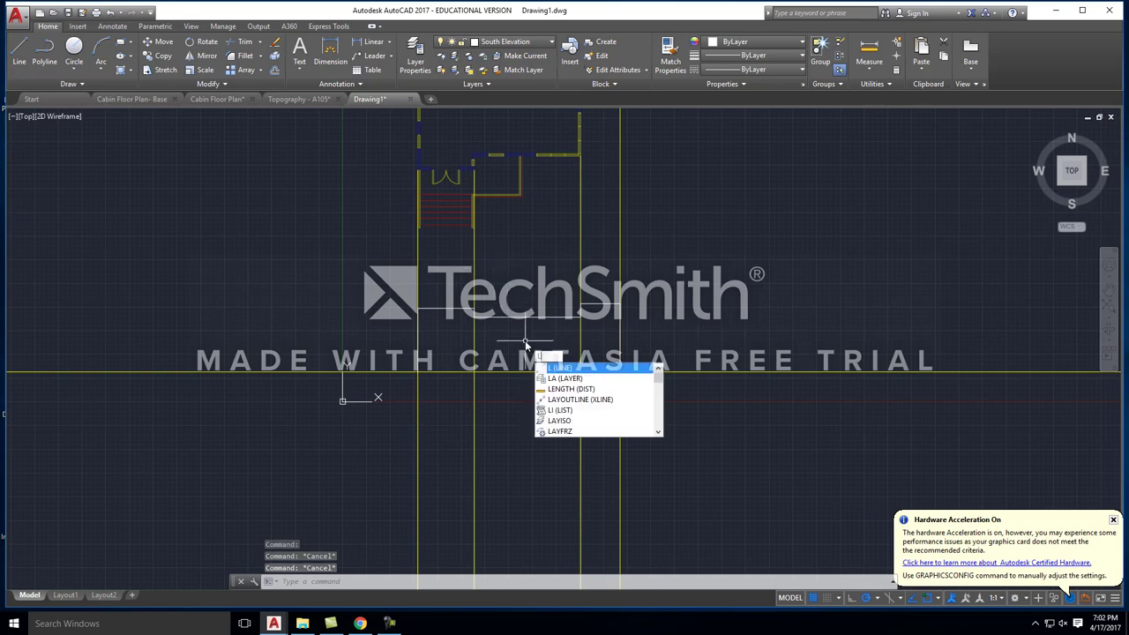
pyautogui.press('Return')
pyautogui.scroll(5, 485, 327)
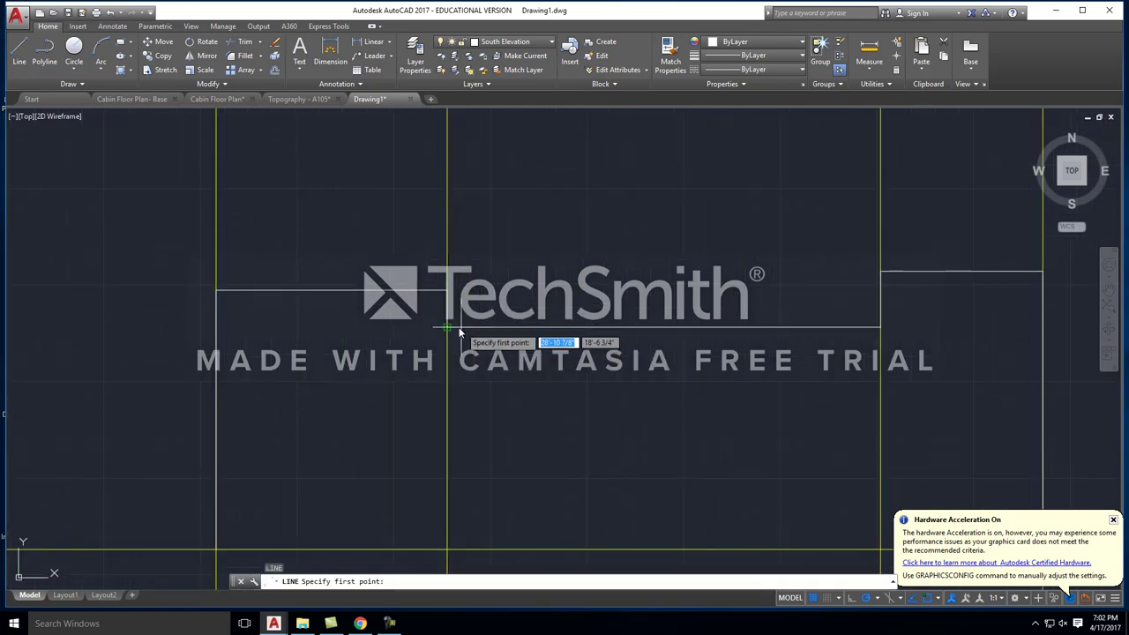
pyautogui.scroll(-4, 449, 329)
pyautogui.click(448, 327)
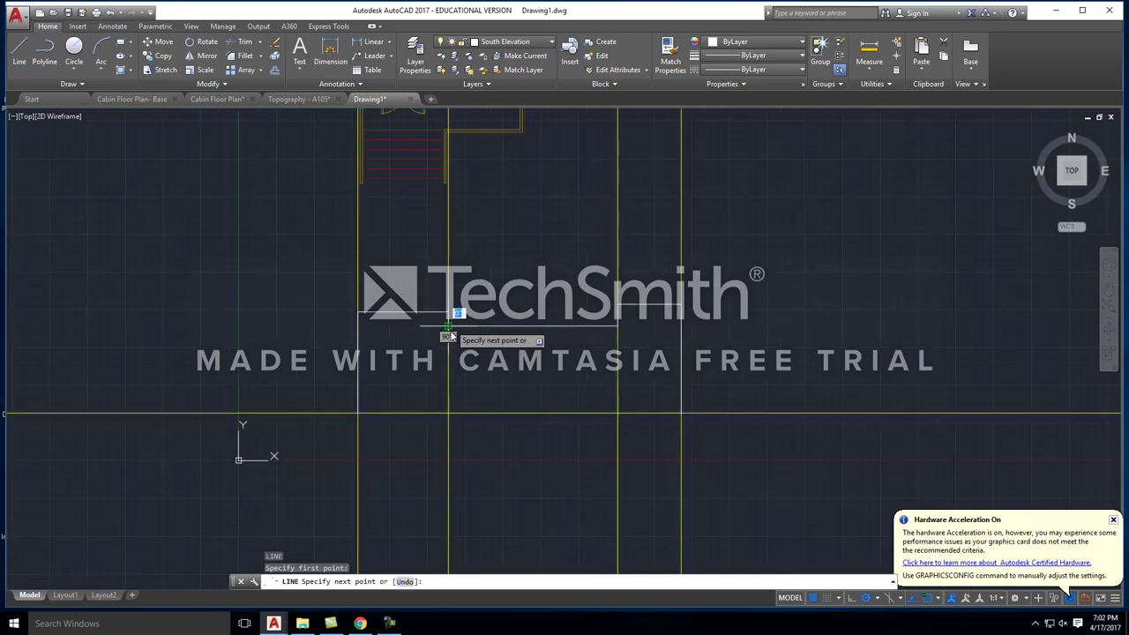
pyautogui.click(448, 415)
pyautogui.press('Escape')
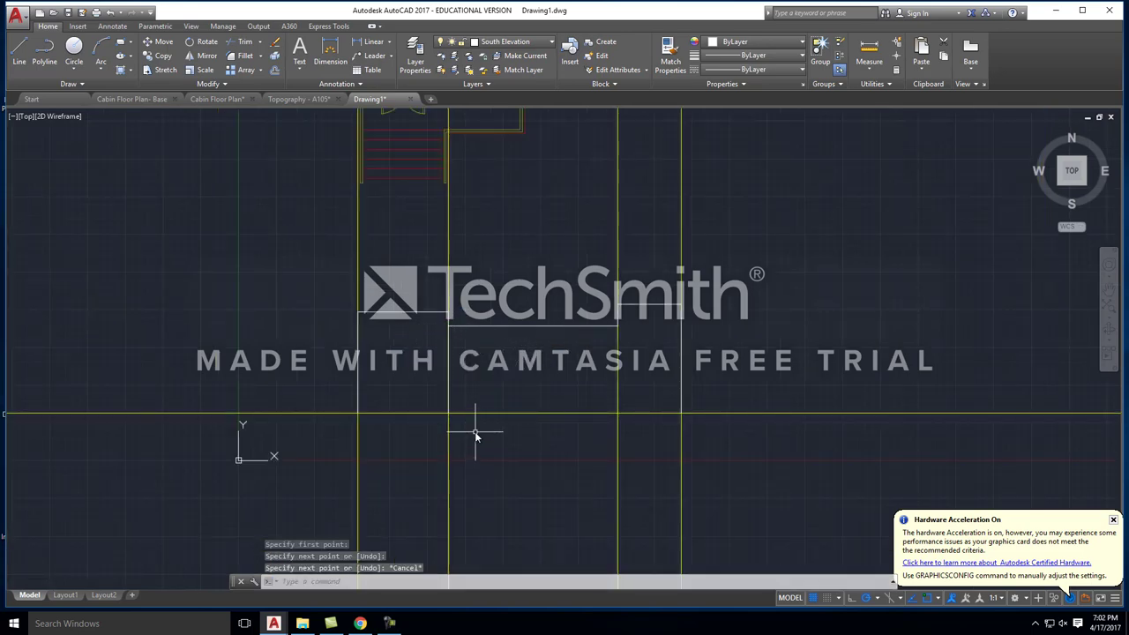
# Step: Draw a vertical line along the third ray from the lower step corner of the outline to the base line
pyautogui.scroll(4, 450, 327)
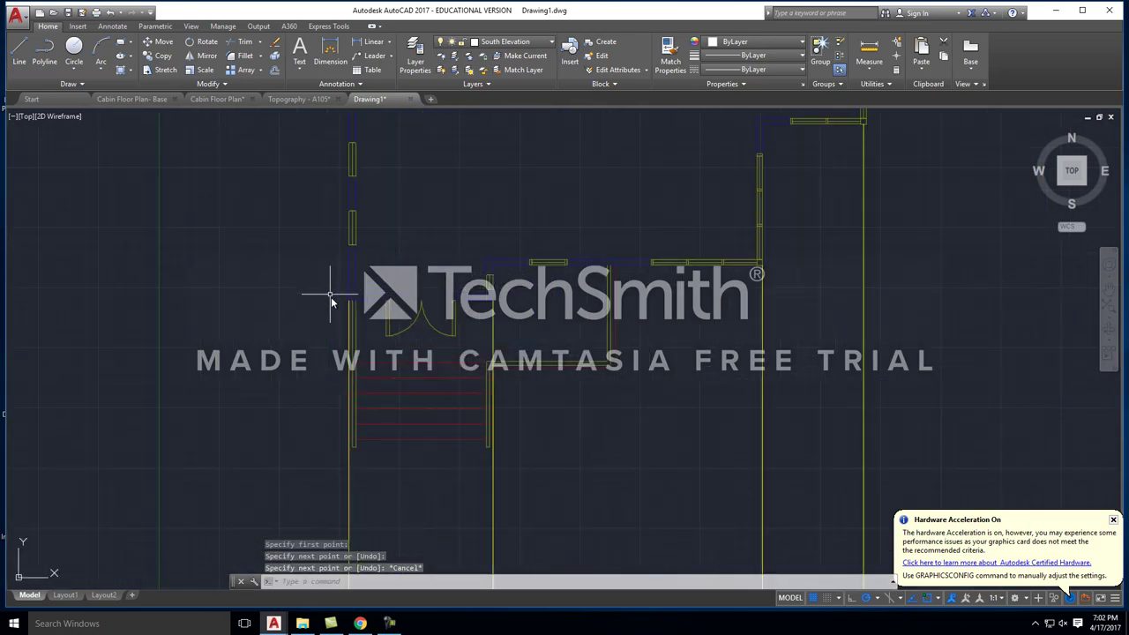
pyautogui.scroll(-5, 325, 252)
pyautogui.scroll(5, 507, 428)
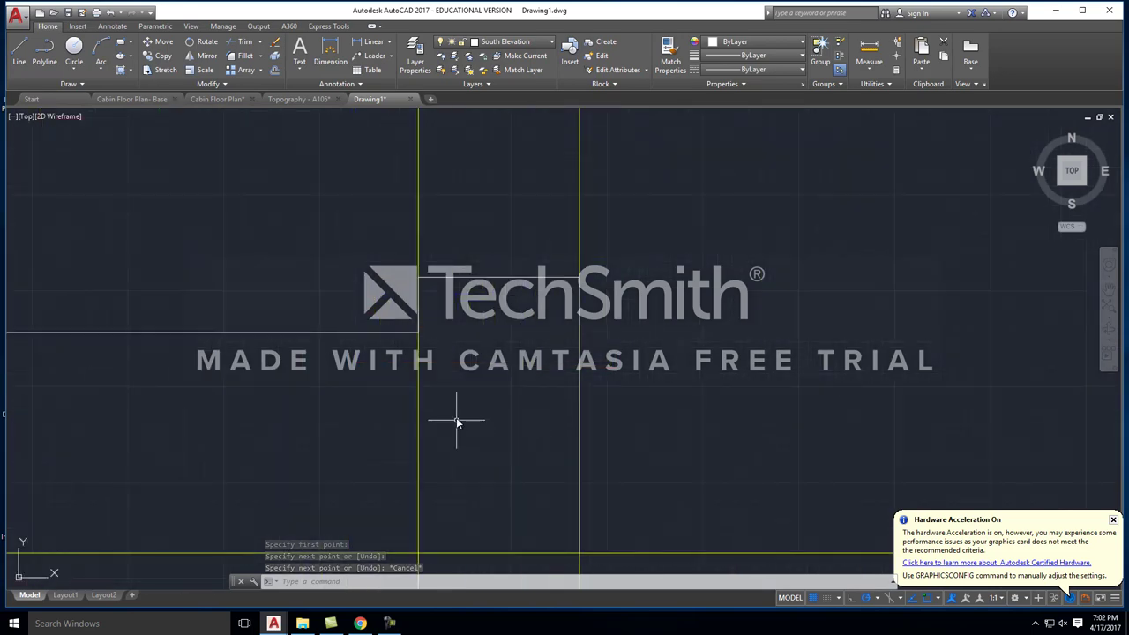
pyautogui.press('Return')
pyautogui.click(420, 333)
pyautogui.scroll(-3, 419, 333)
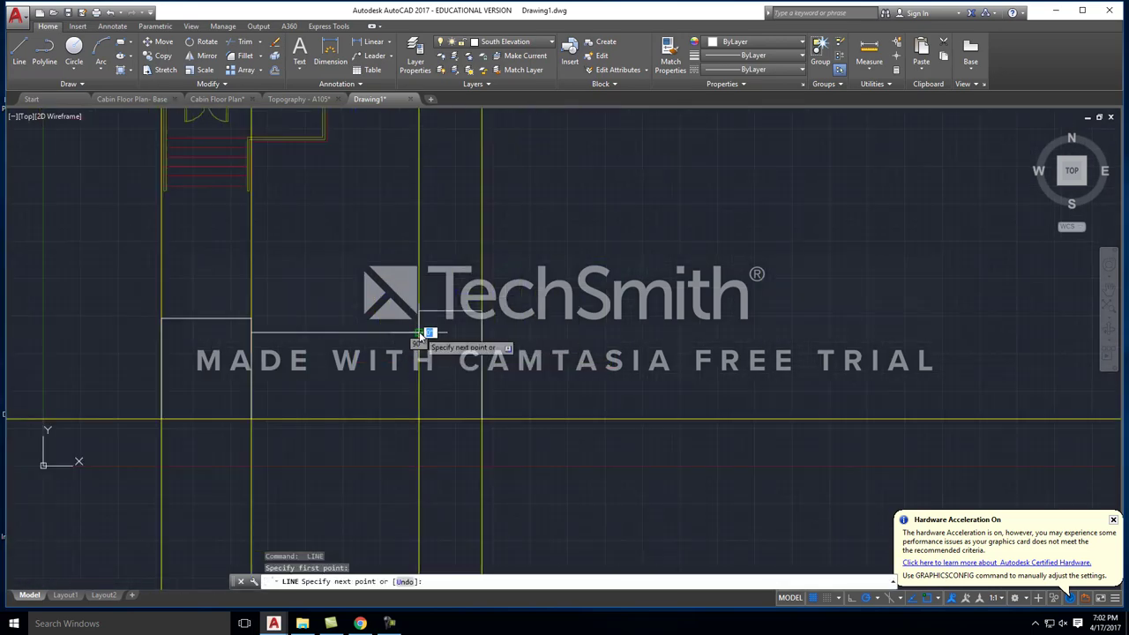
pyautogui.click(419, 419)
pyautogui.press('Escape')
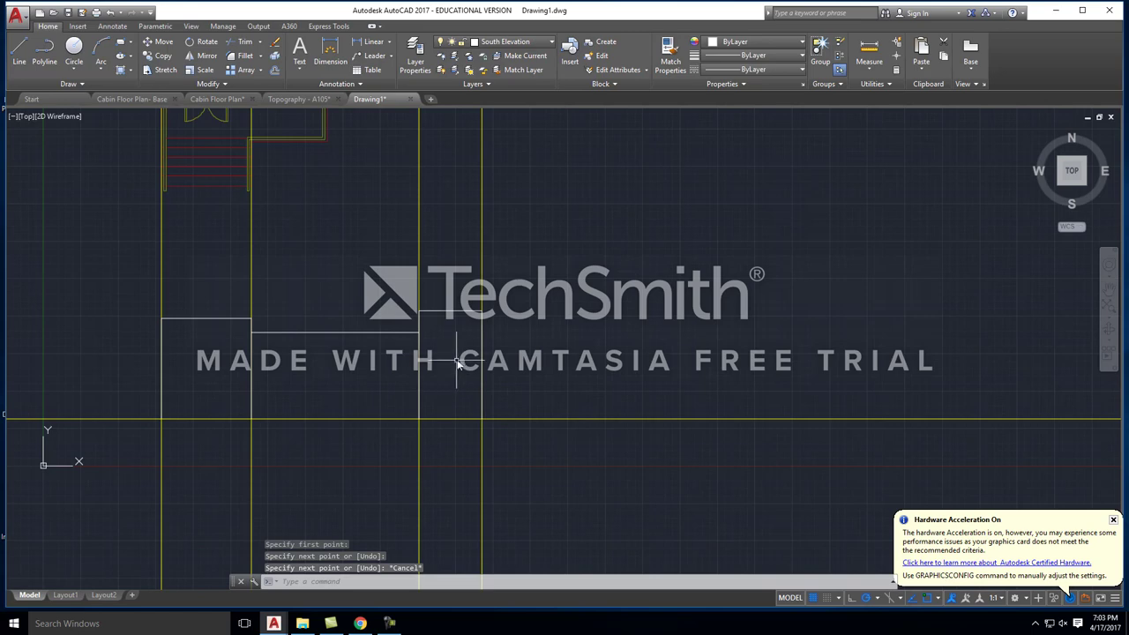
# Step: Move the easternmost vertical ray from its start point at the corner post's midpoint to the post's outer southeast corner
pyautogui.moveTo(221, 378); pyautogui.dragTo(311, 437, button='middle')
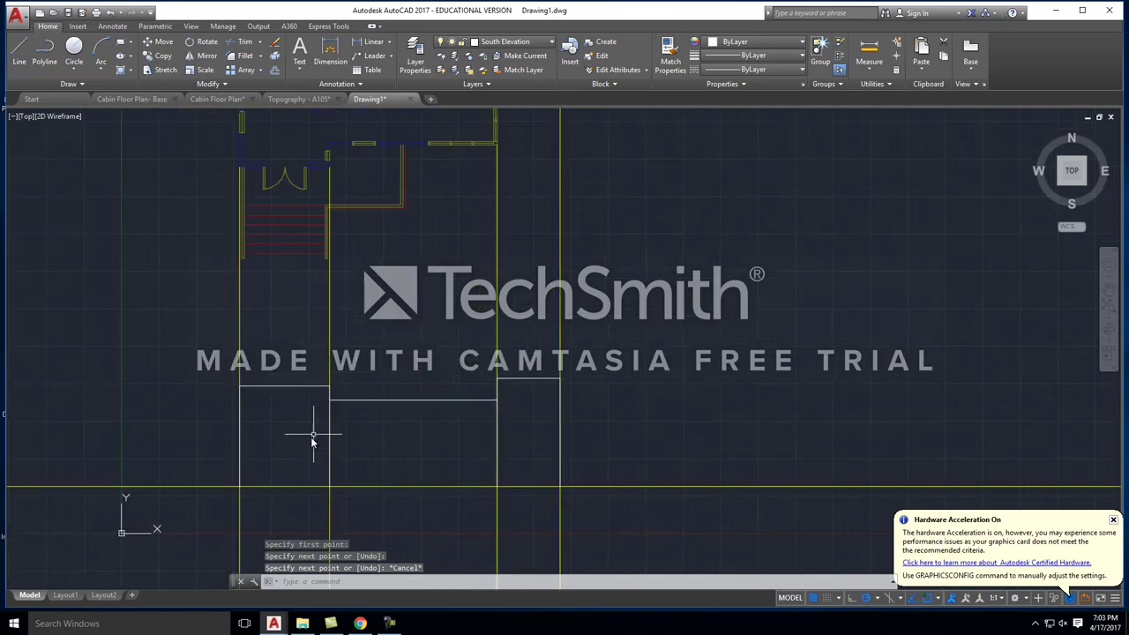
pyautogui.scroll(-2, 311, 437)
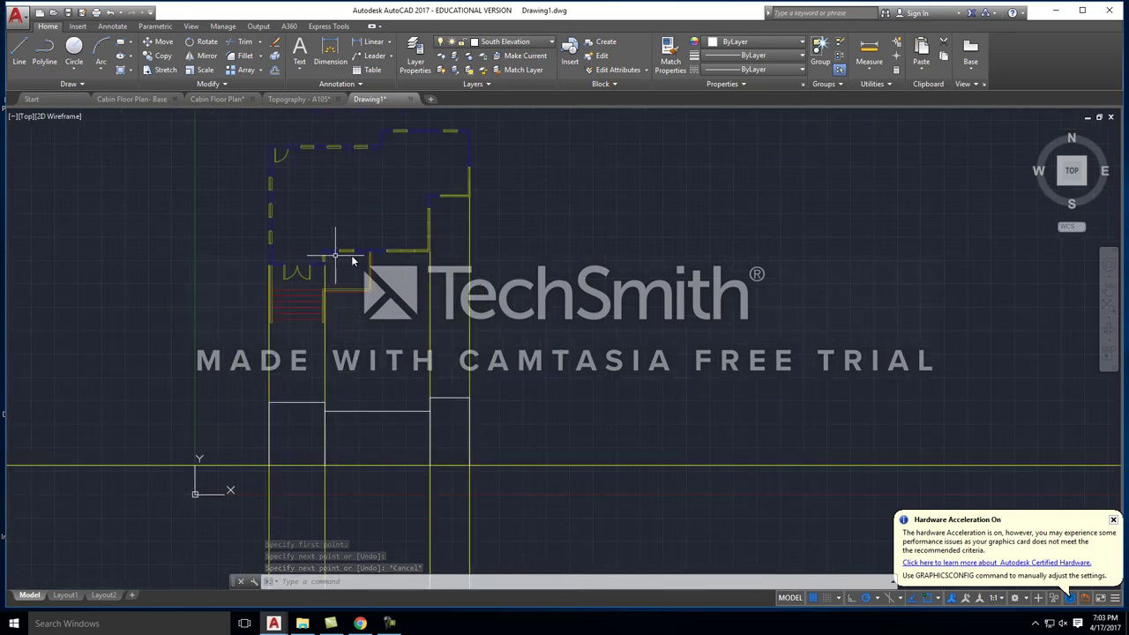
pyautogui.scroll(3, 294, 247)
pyautogui.moveTo(295, 257); pyautogui.dragTo(281, 304, button='middle')
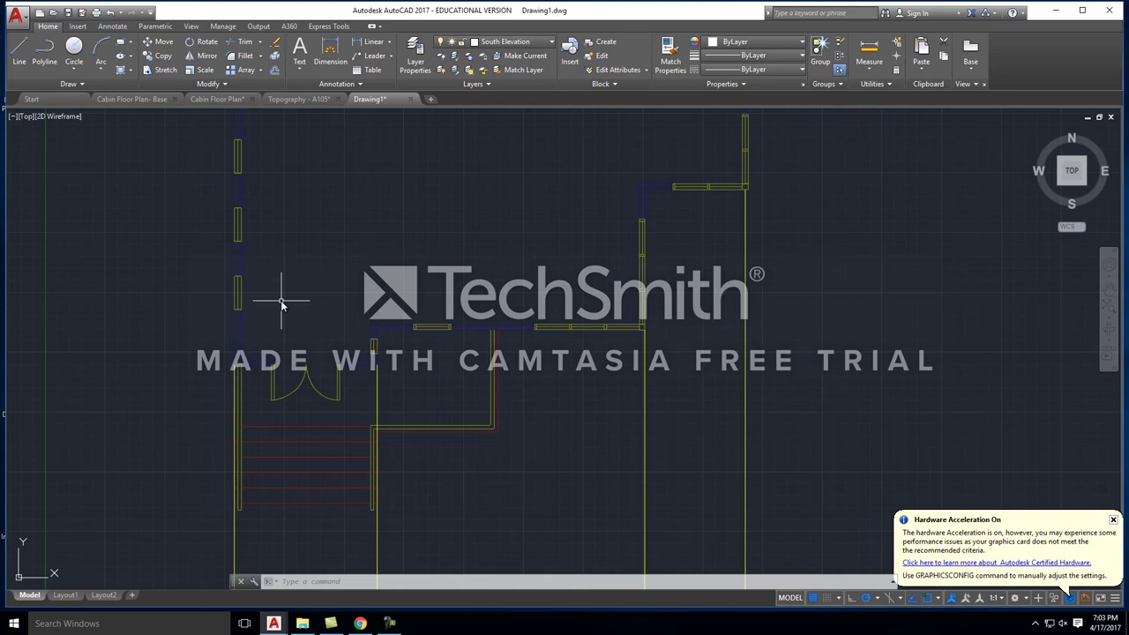
pyautogui.scroll(4, 750, 230)
pyautogui.click(674, 196)
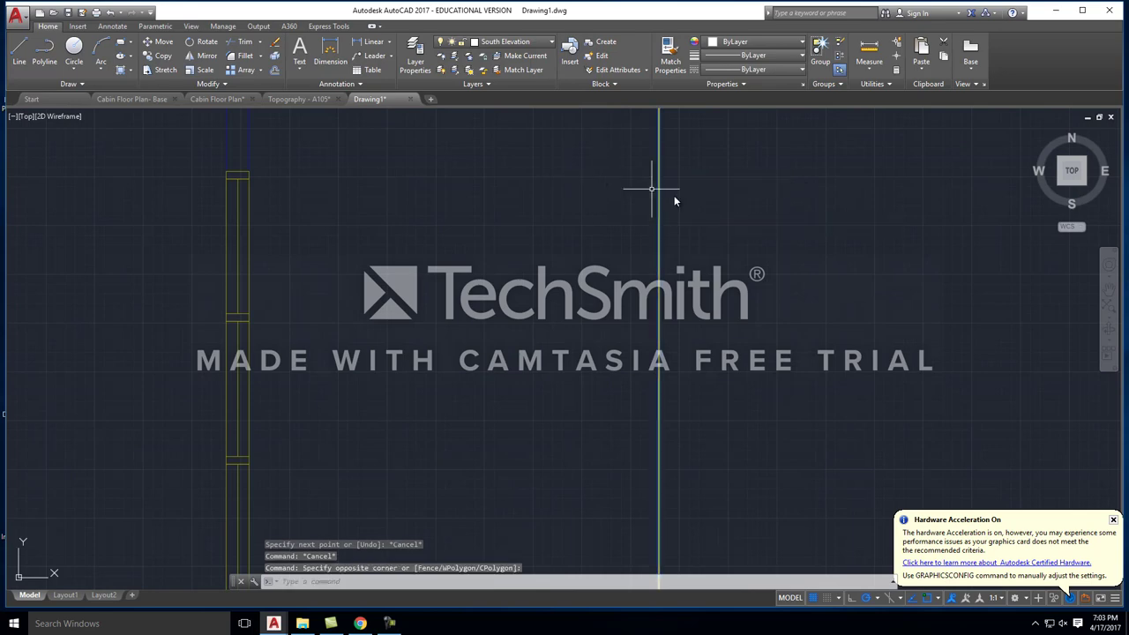
pyautogui.moveTo(674, 202); pyautogui.dragTo(680, 362, button='middle')
pyautogui.click(680, 362)
pyautogui.write('m')
pyautogui.press('Return')
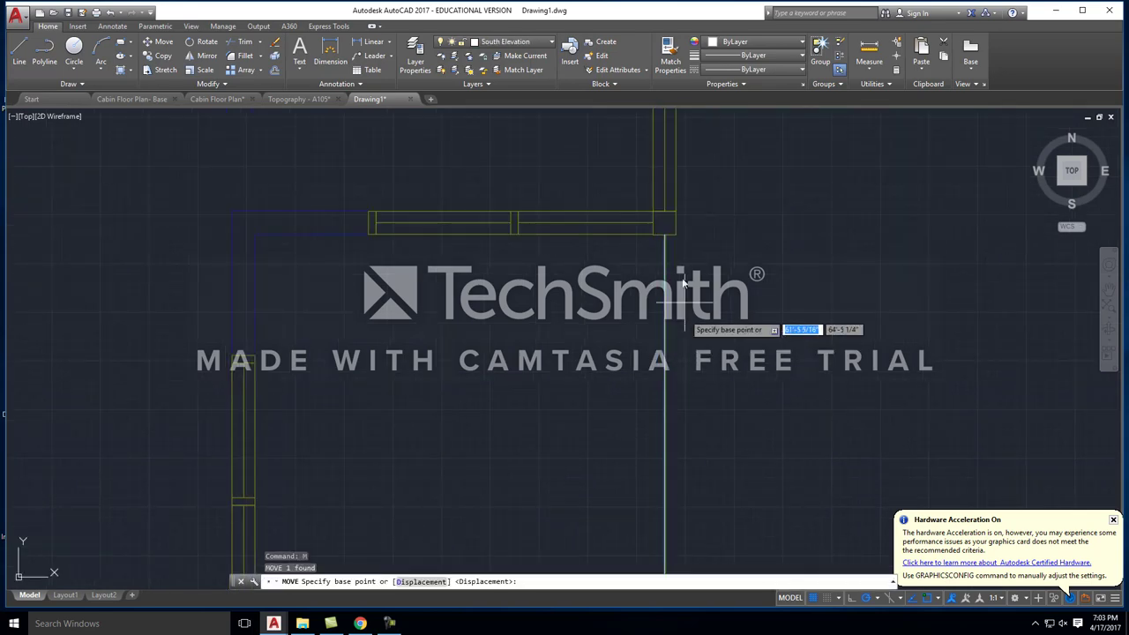
pyautogui.click(666, 235)
pyautogui.press('Escape')
pyautogui.scroll(-2, 728, 183)
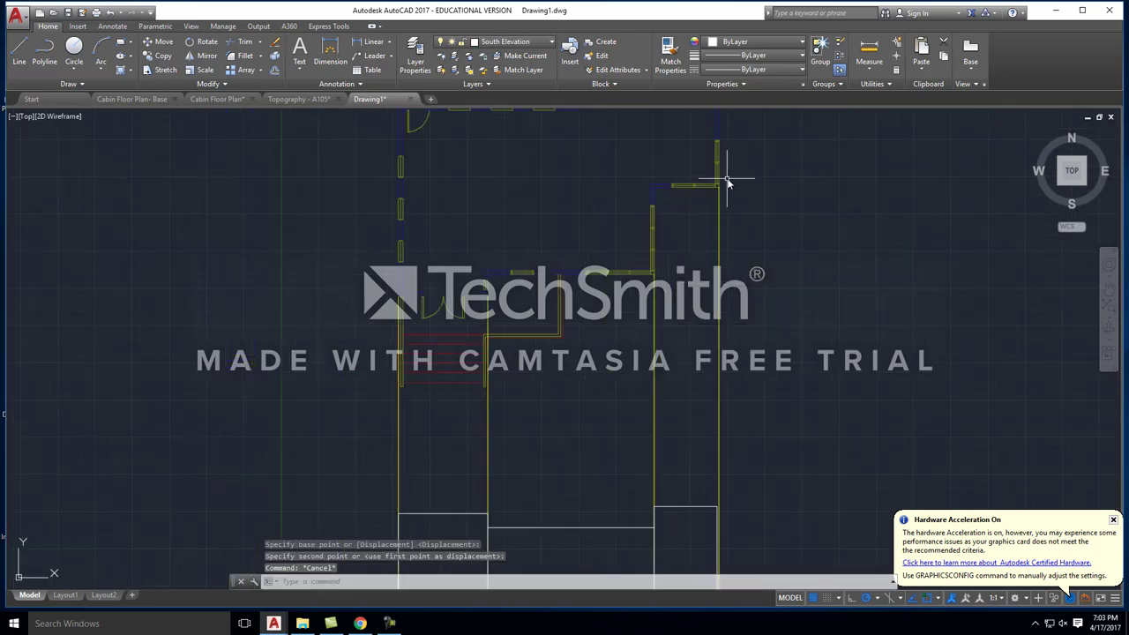
pyautogui.moveTo(749, 439); pyautogui.dragTo(643, 334, button='middle')
pyautogui.scroll(-1, 643, 335)
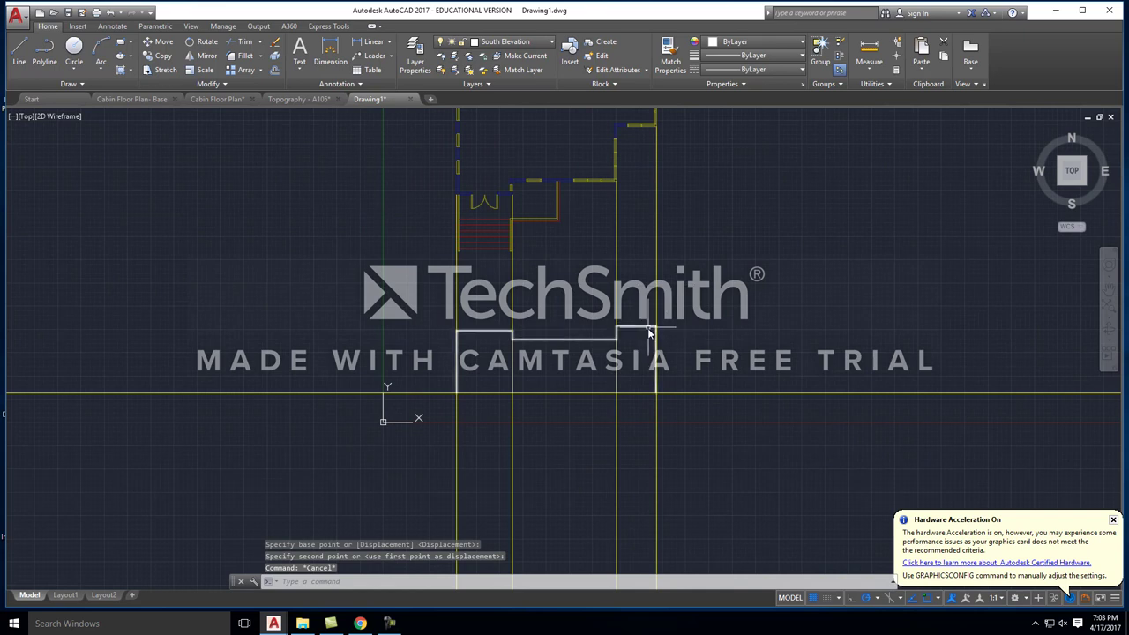
# Step: Stretch the elevation outline's east vertical edge by its midpoint onto the relocated easternmost ray
pyautogui.click(653, 367)
pyautogui.scroll(5, 653, 368)
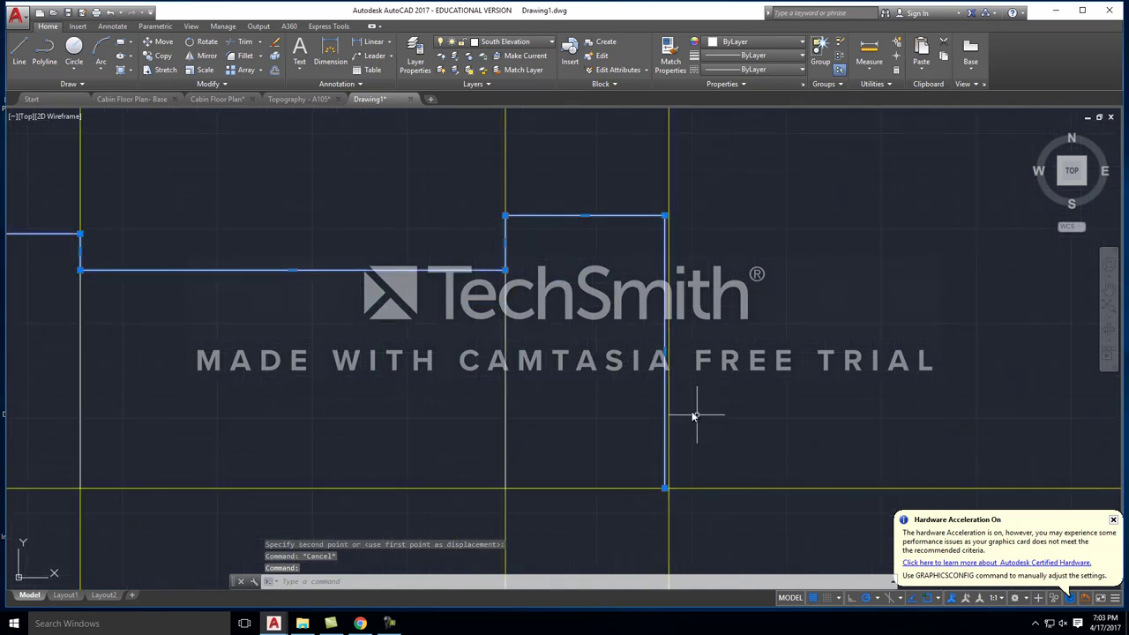
pyautogui.click(665, 353)
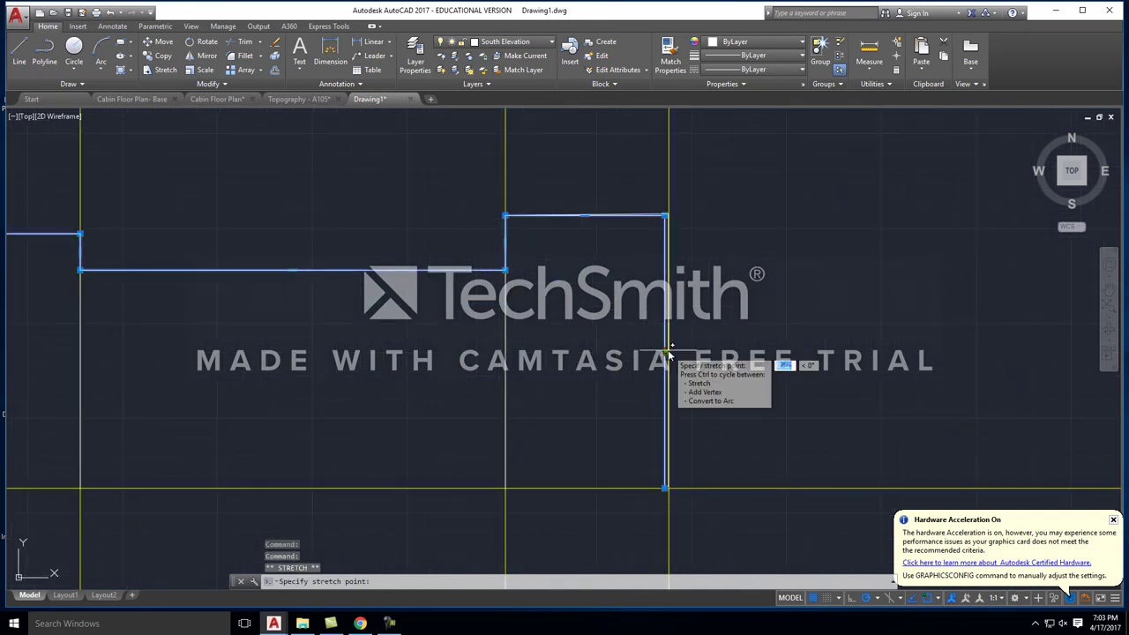
pyautogui.press('Escape')
pyautogui.scroll(5, 635, 357)
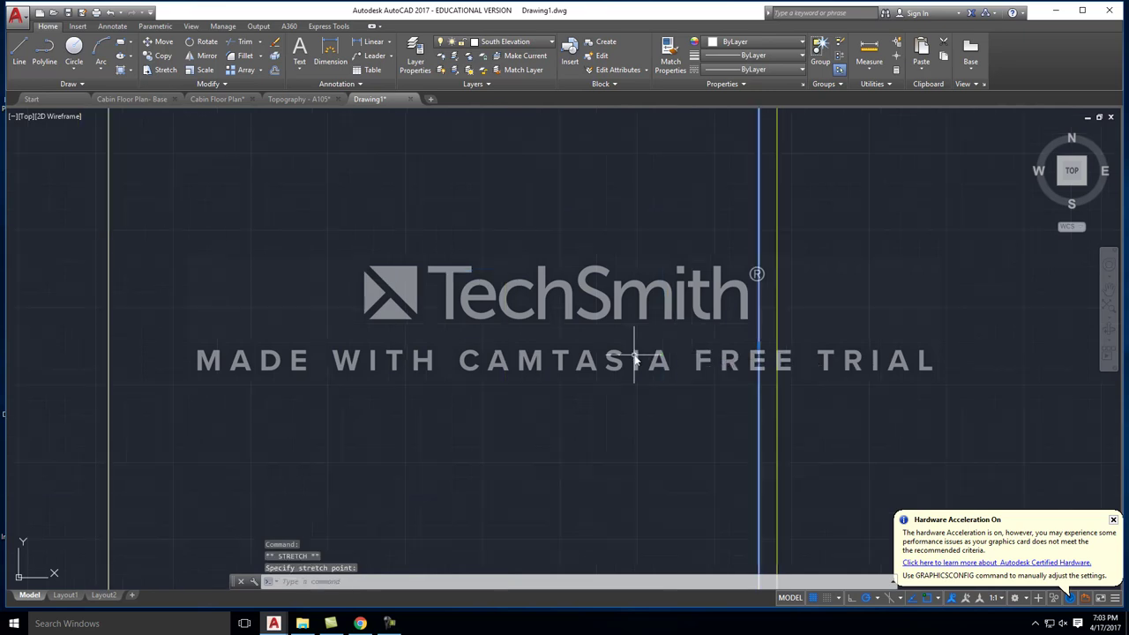
pyautogui.rightClick(764, 346)
pyautogui.press('Escape')
pyautogui.press('Escape')
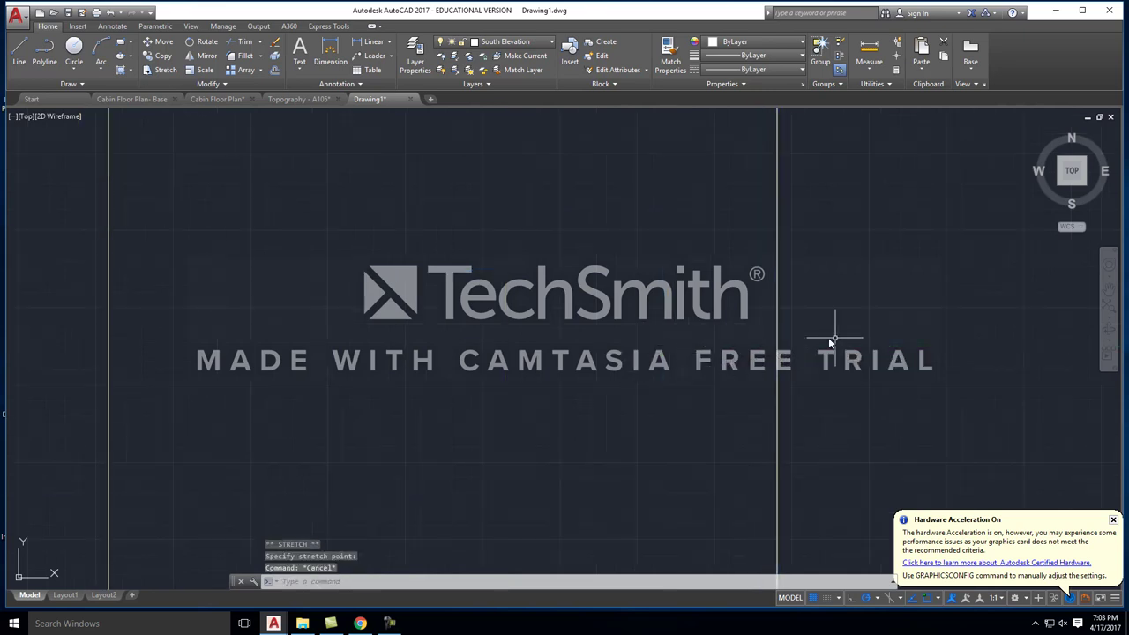
# Step: Examine the adjusted elevation outline and the floor plan's south-facing windows and wall corners above it
pyautogui.scroll(-3, 828, 337)
pyautogui.scroll(-2, 862, 364)
pyautogui.scroll(1, 814, 257)
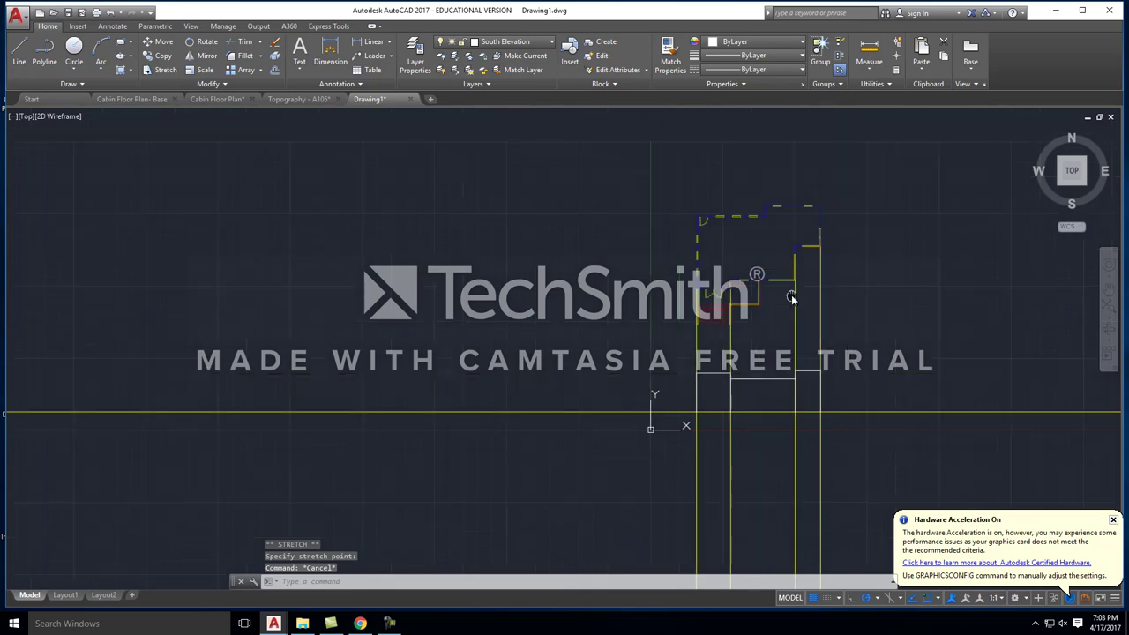
pyautogui.scroll(4, 798, 388)
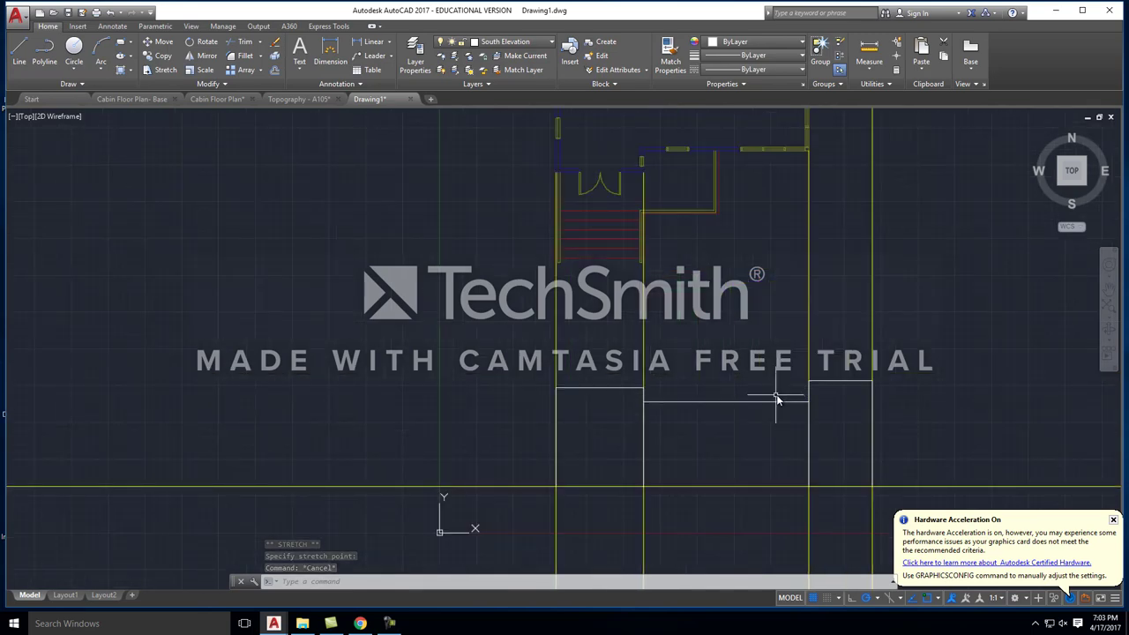
pyautogui.moveTo(776, 395)
pyautogui.mouseDown(button='middle')
pyautogui.moveTo(669, 377)
pyautogui.moveTo(655, 412)
pyautogui.moveTo(603, 413)
pyautogui.mouseUp(button='middle')
pyautogui.scroll(3, 529, 389)
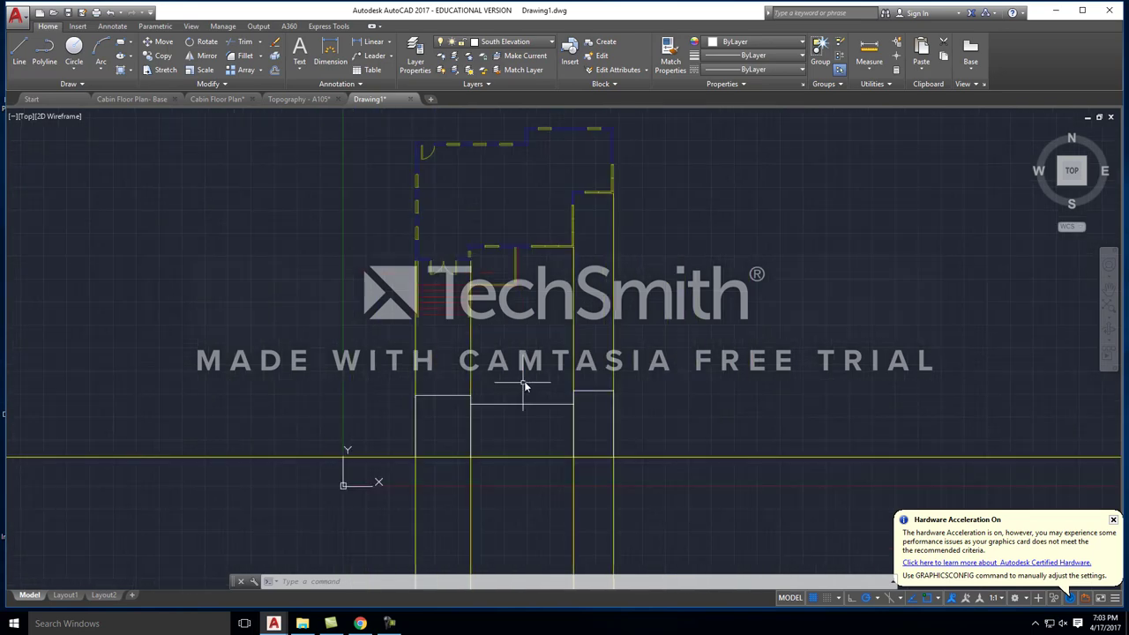
pyautogui.scroll(-1, 618, 194)
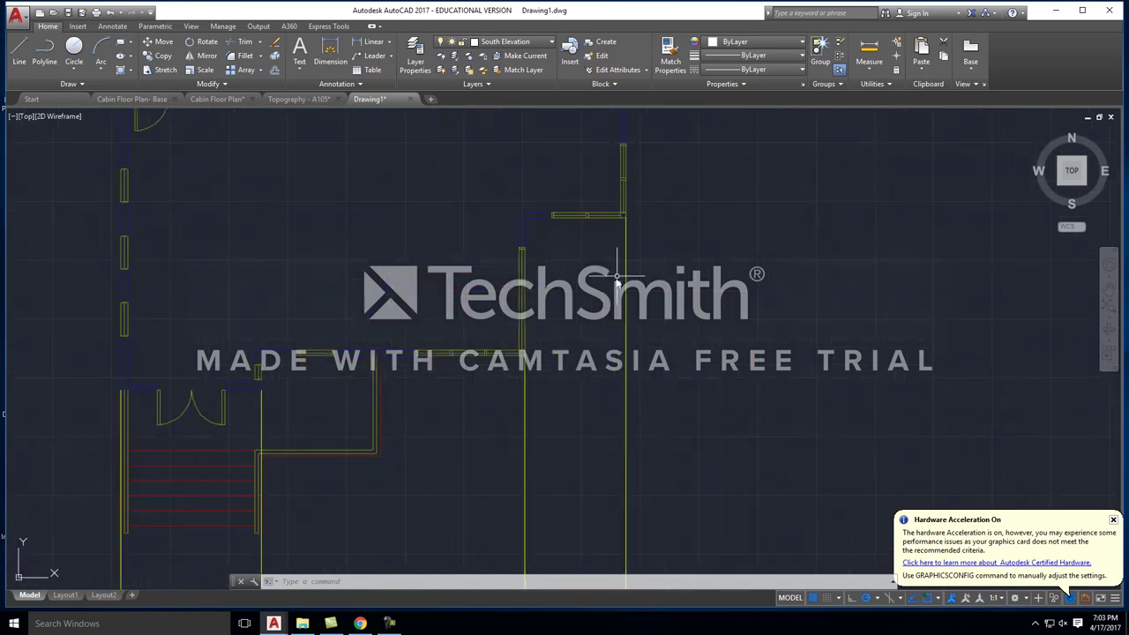
pyautogui.scroll(2, 622, 208)
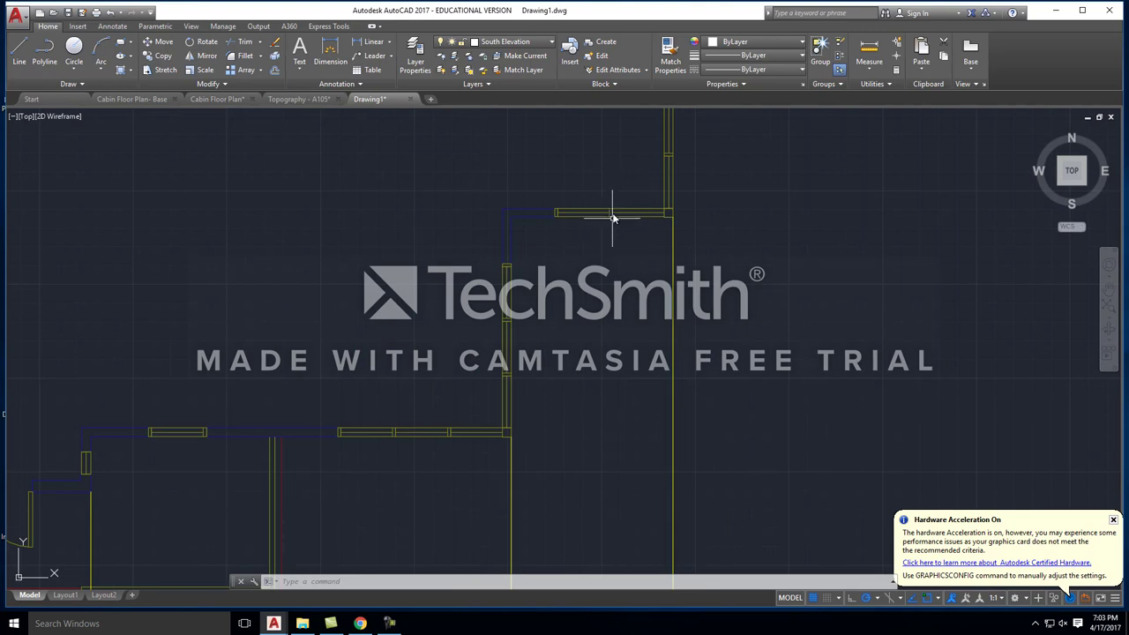
pyautogui.scroll(-1, 613, 212)
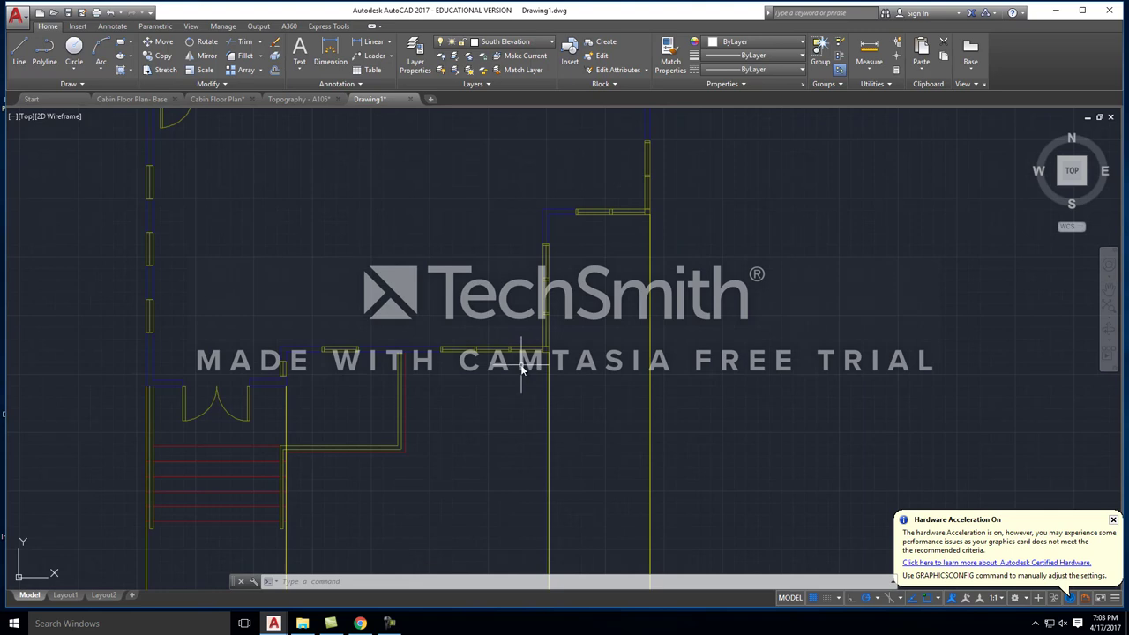
pyautogui.scroll(-1, 521, 369)
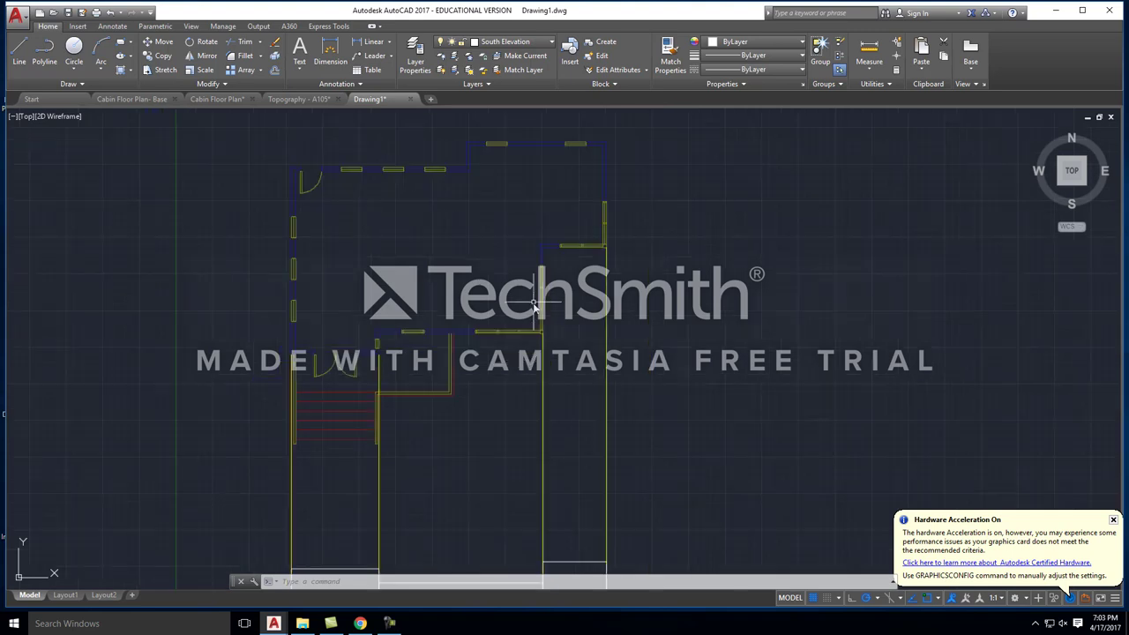
# Step: Make Ray Line the current layer and draw a ray straight down from the inner southwest corner of the eastern corner post
pyautogui.click(531, 49)
pyautogui.click(499, 202)
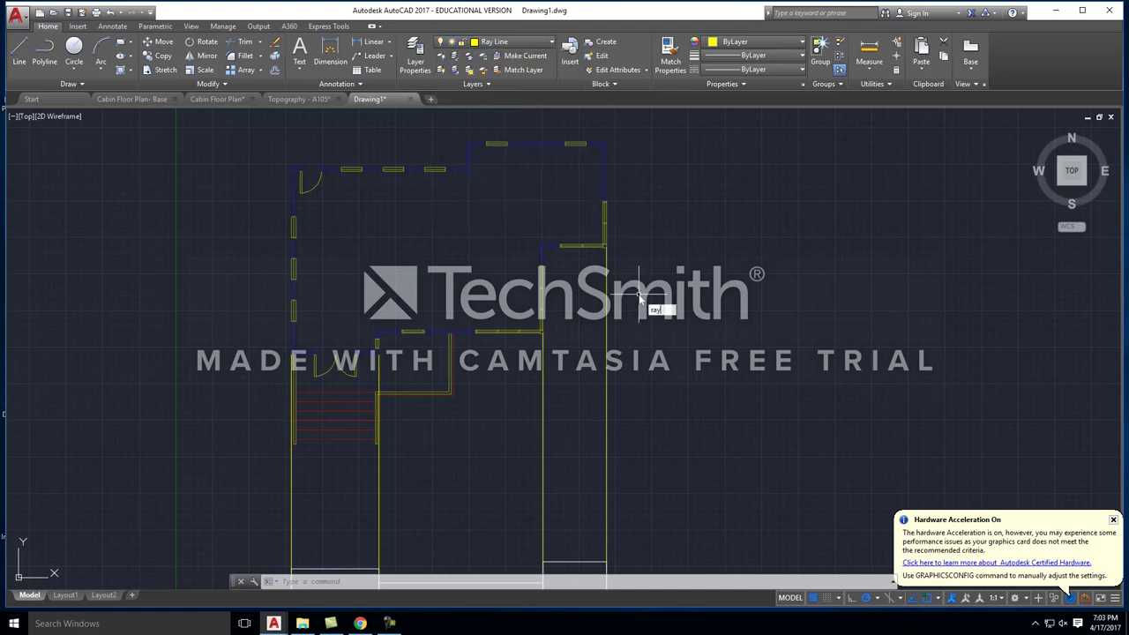
pyautogui.press('Return')
pyautogui.scroll(5, 556, 254)
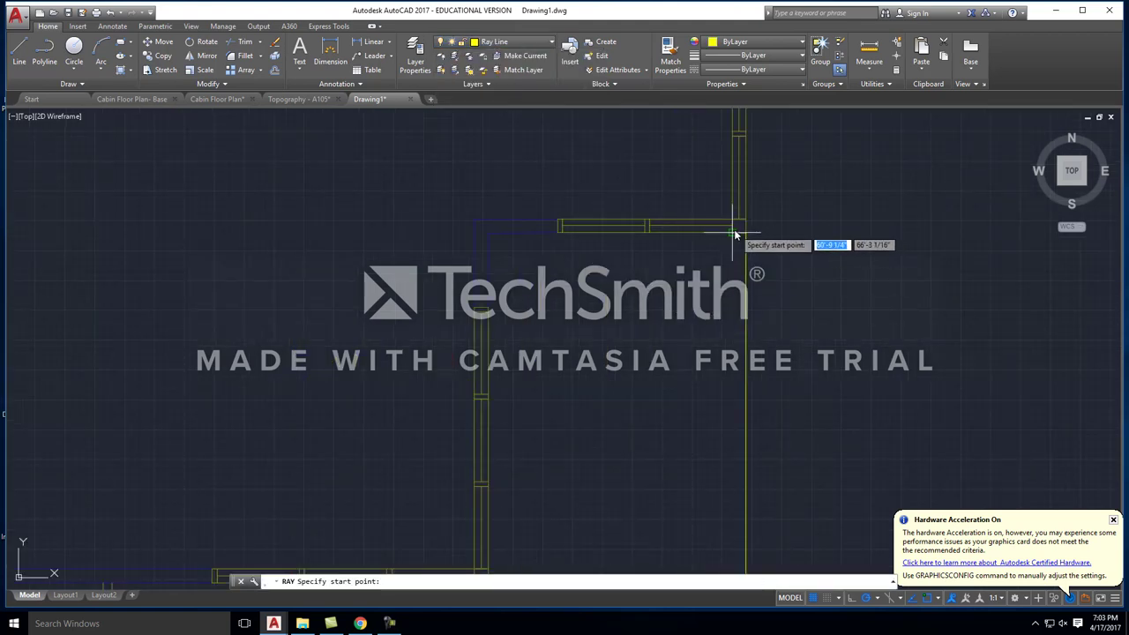
pyautogui.click(736, 234)
pyautogui.scroll(-3, 733, 228)
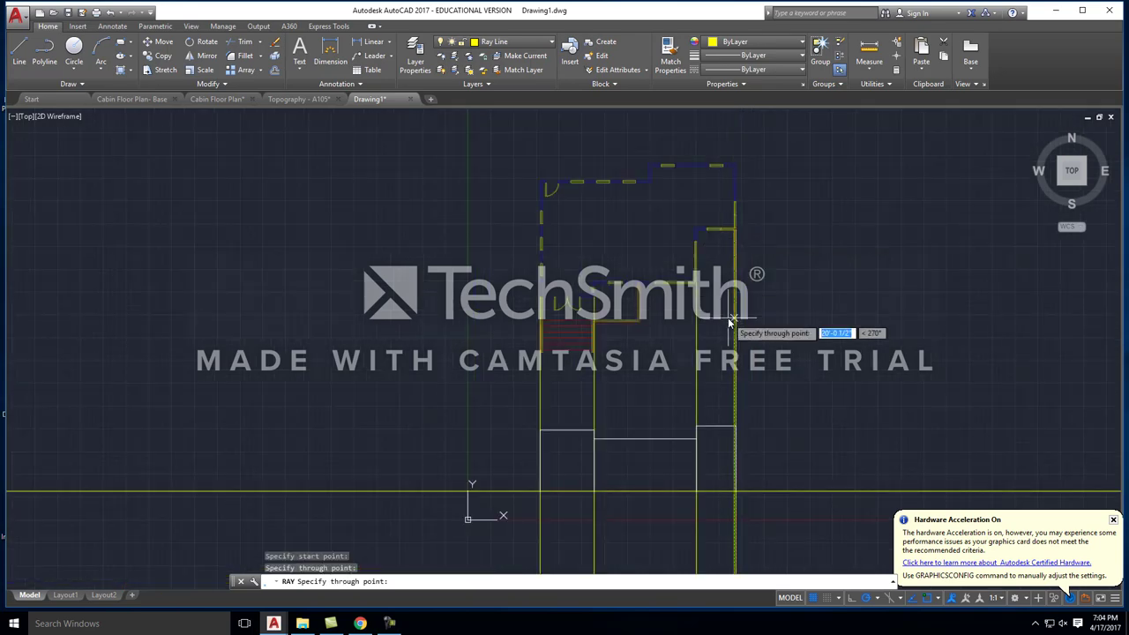
pyautogui.scroll(3, 732, 239)
pyautogui.press('Escape')
pyautogui.scroll(2, 667, 222)
# Step: Draw two rays straight down from both sides of the centre mullion in the easternmost south-wall window
pyautogui.press('Return')
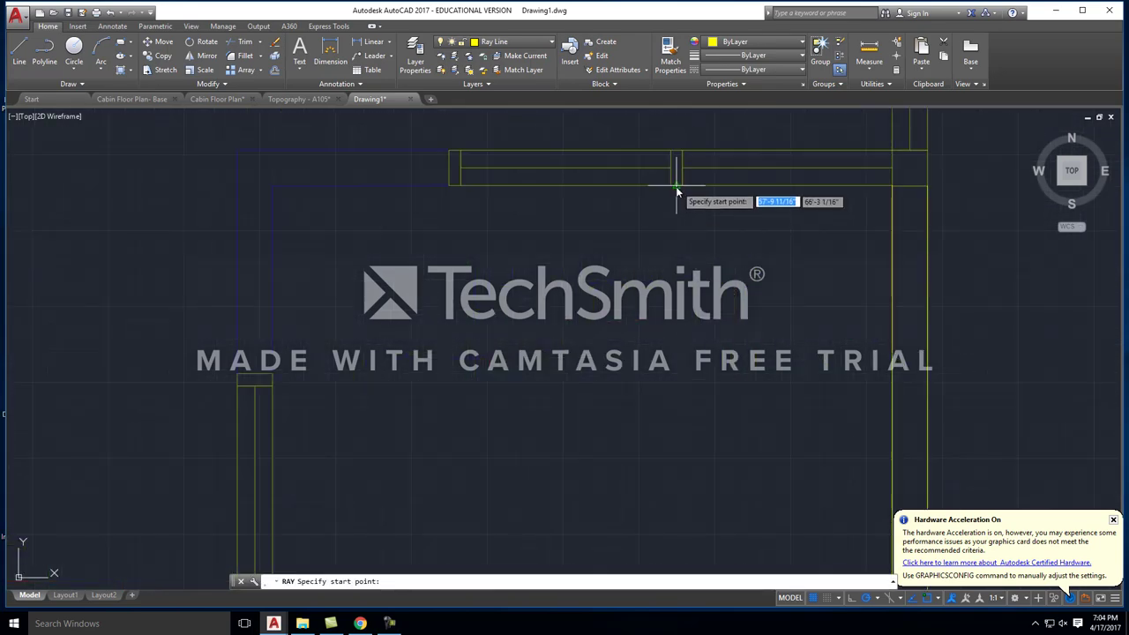
pyautogui.click(682, 185)
pyautogui.click(681, 265)
pyautogui.press('Return')
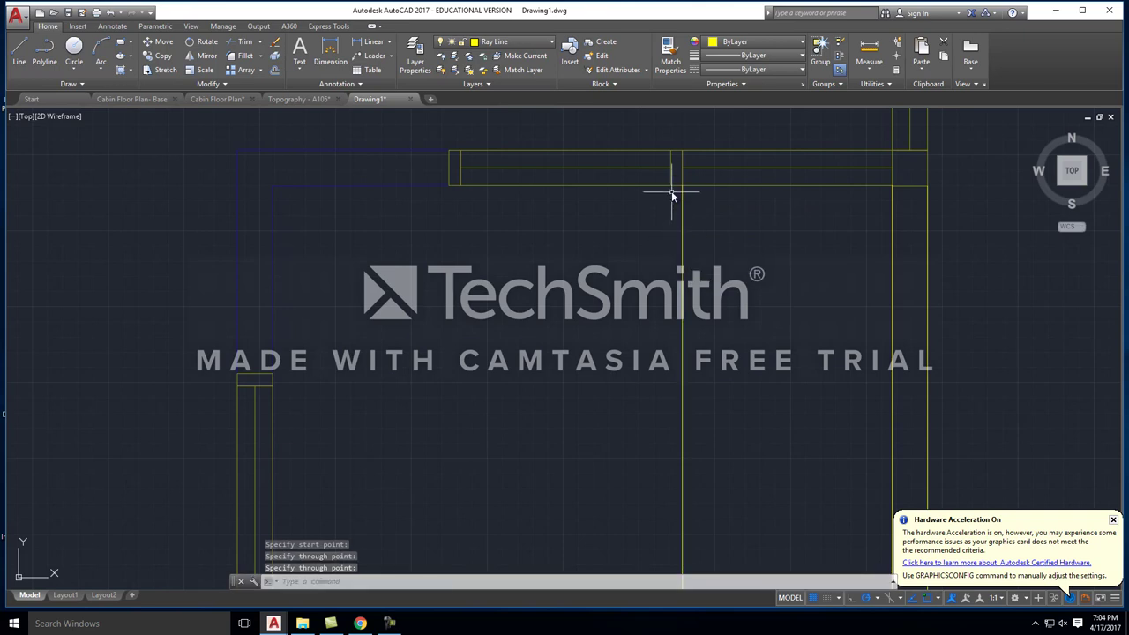
pyautogui.press('Return')
pyautogui.click(673, 189)
pyautogui.click(676, 222)
pyautogui.press('Escape')
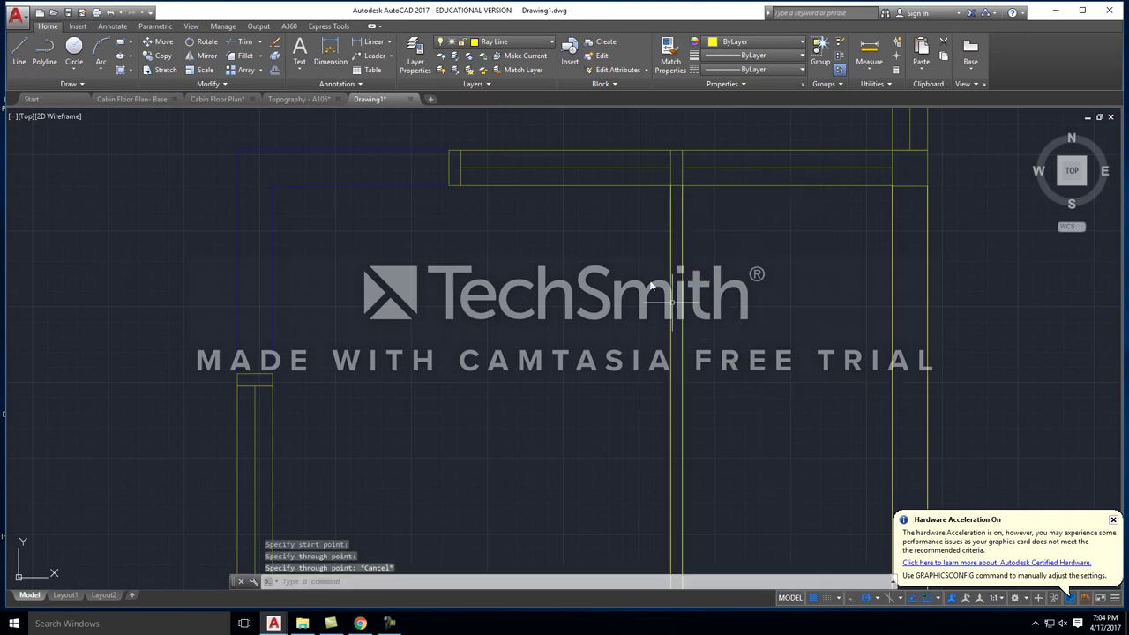
# Step: Draw two rays straight down from both edges of the west frame of the easternmost south-wall window
pyautogui.press('Return')
pyautogui.click(460, 184)
pyautogui.click(460, 254)
pyautogui.press('Return')
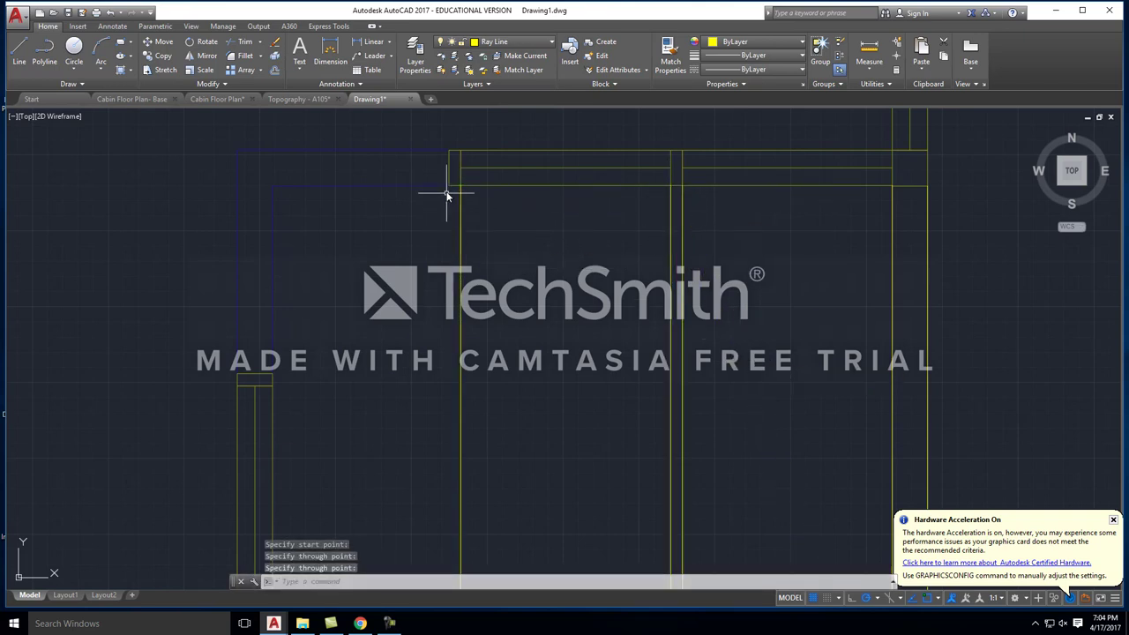
pyautogui.press('Return')
pyautogui.click(449, 184)
pyautogui.click(449, 221)
pyautogui.press('Escape')
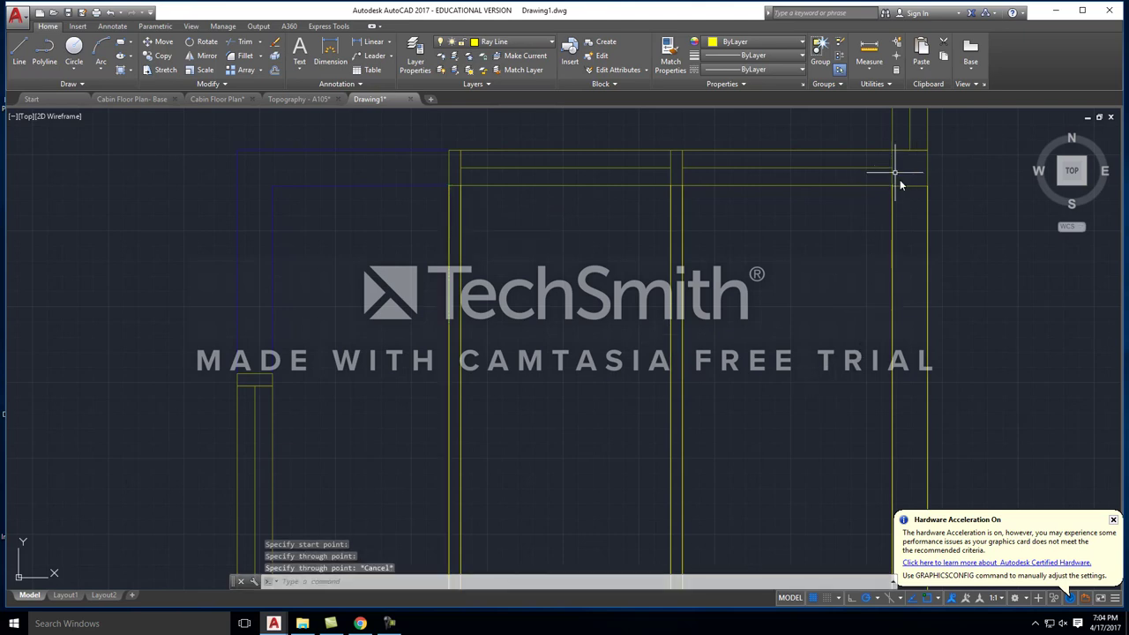
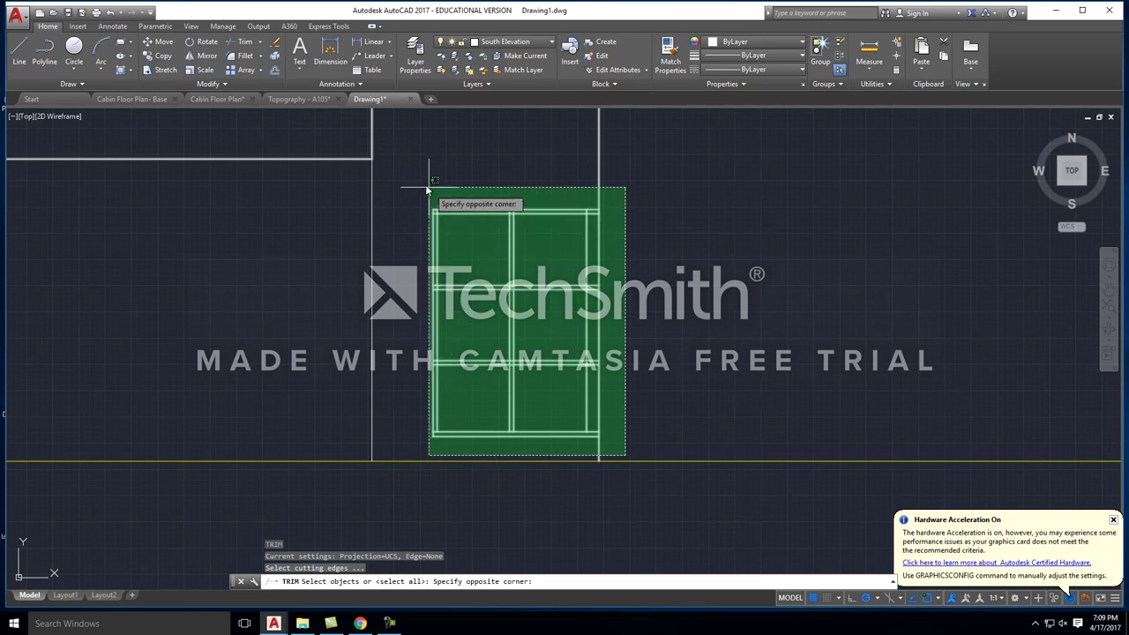
# Step: Trim the overlapping lines where the elevation window's upper crossbar crosses the centre mullion, using all window lines as cutting edges
pyautogui.click(422, 182)
pyautogui.press('Return')
pyautogui.scroll(8, 515, 279)
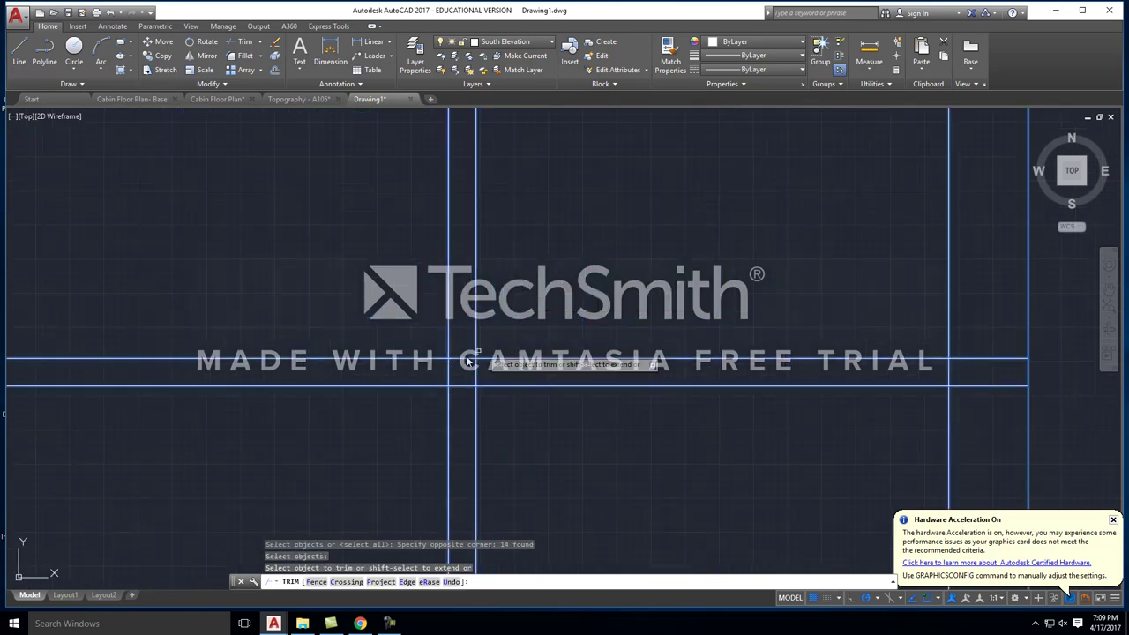
pyautogui.click(462, 386)
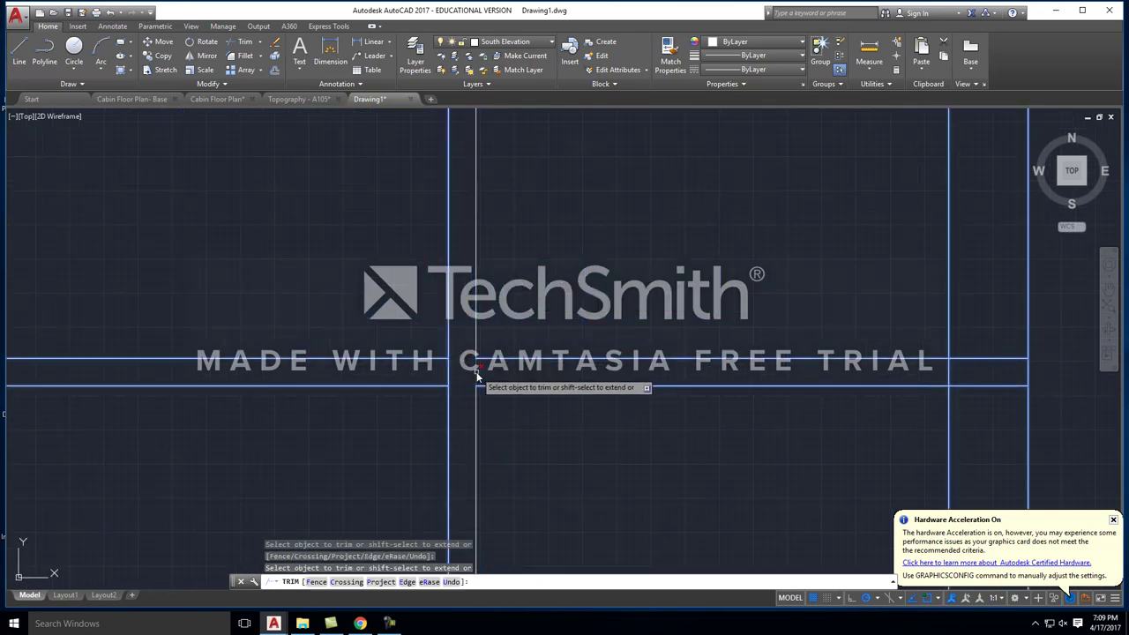
pyautogui.scroll(-5, 449, 371)
pyautogui.scroll(7, 454, 313)
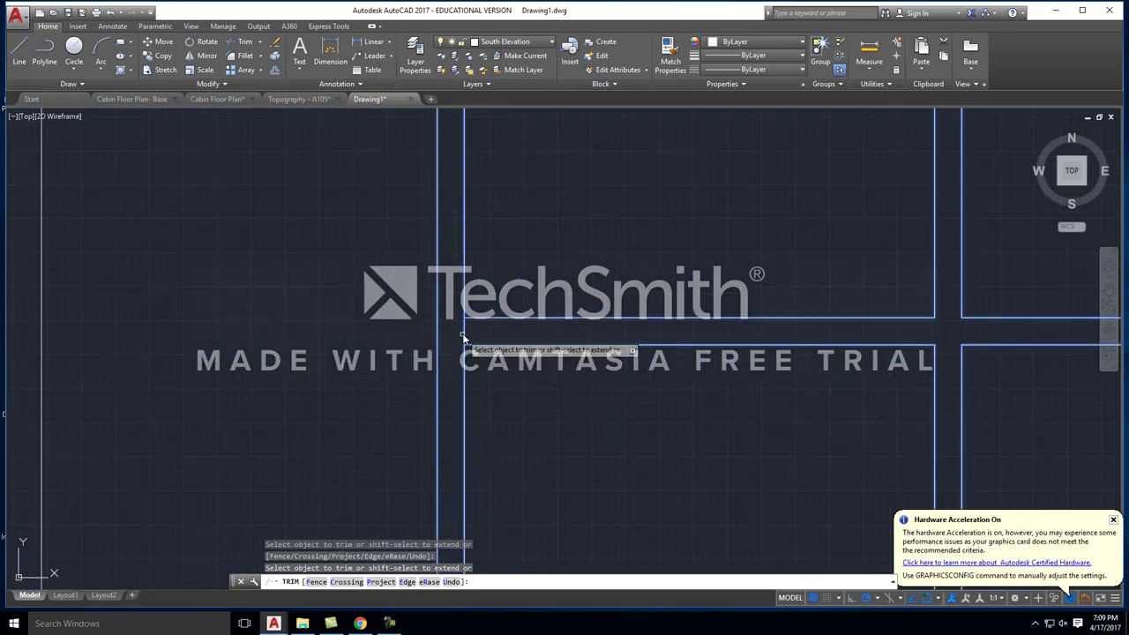
# Step: Trim the overlapping line segments where the window's lower crossbar meets the west frame
pyautogui.scroll(-5, 468, 292)
pyautogui.scroll(6, 434, 320)
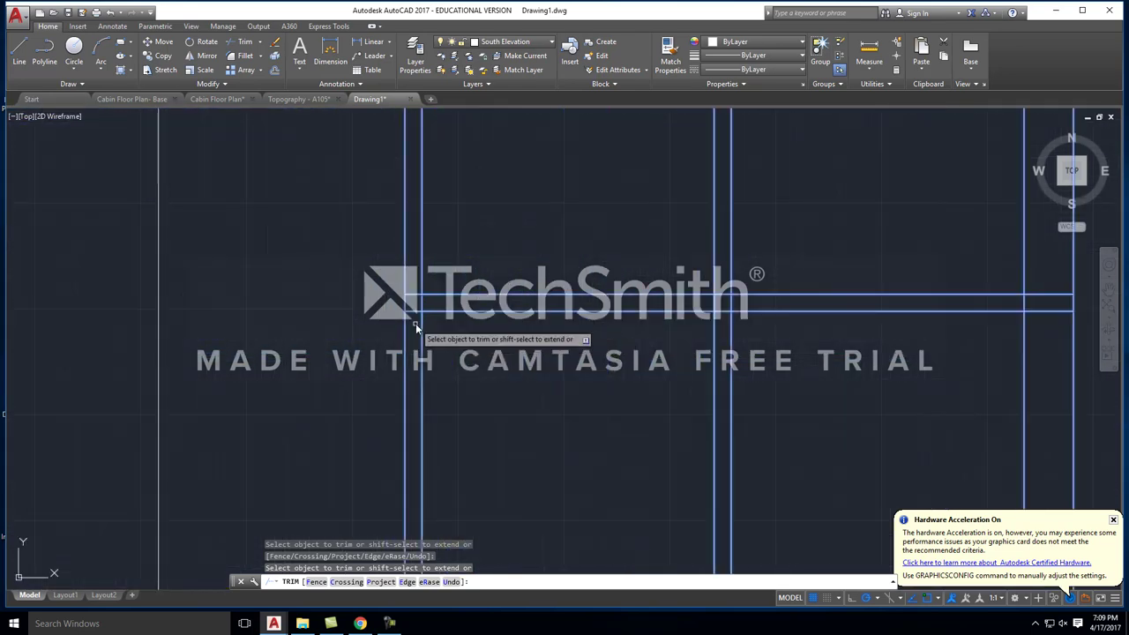
pyautogui.click(415, 323)
pyautogui.click(429, 308)
pyautogui.click(429, 295)
pyautogui.scroll(-4, 410, 291)
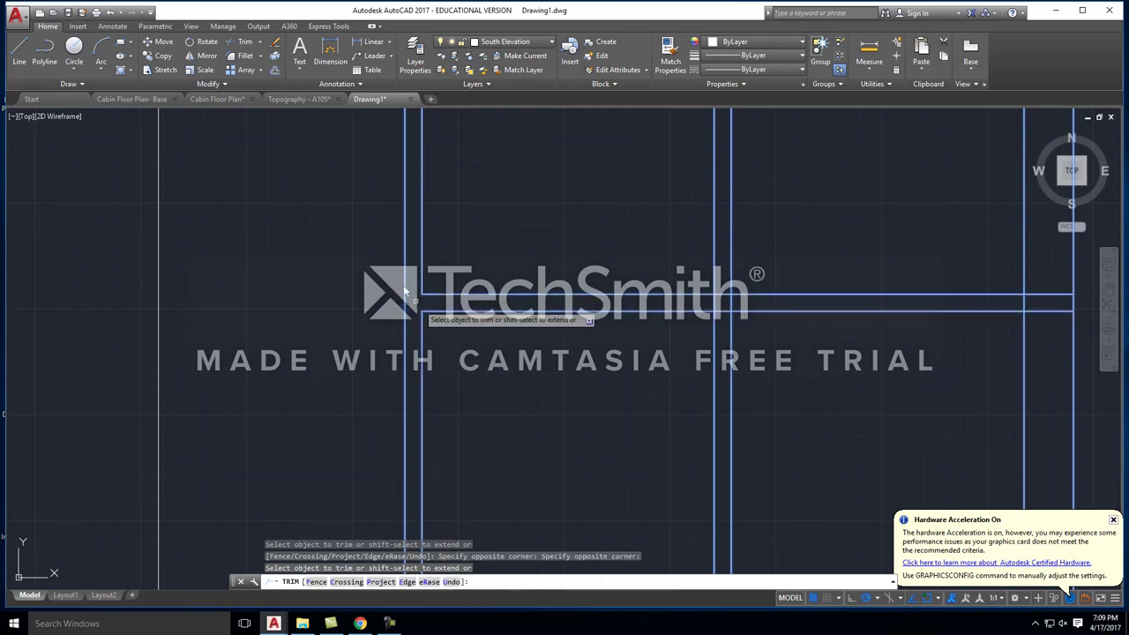
# Step: Trim the overlapping lines where the window's lower crossbar crosses the centre mullion, and end the Trim command
pyautogui.scroll(6, 529, 278)
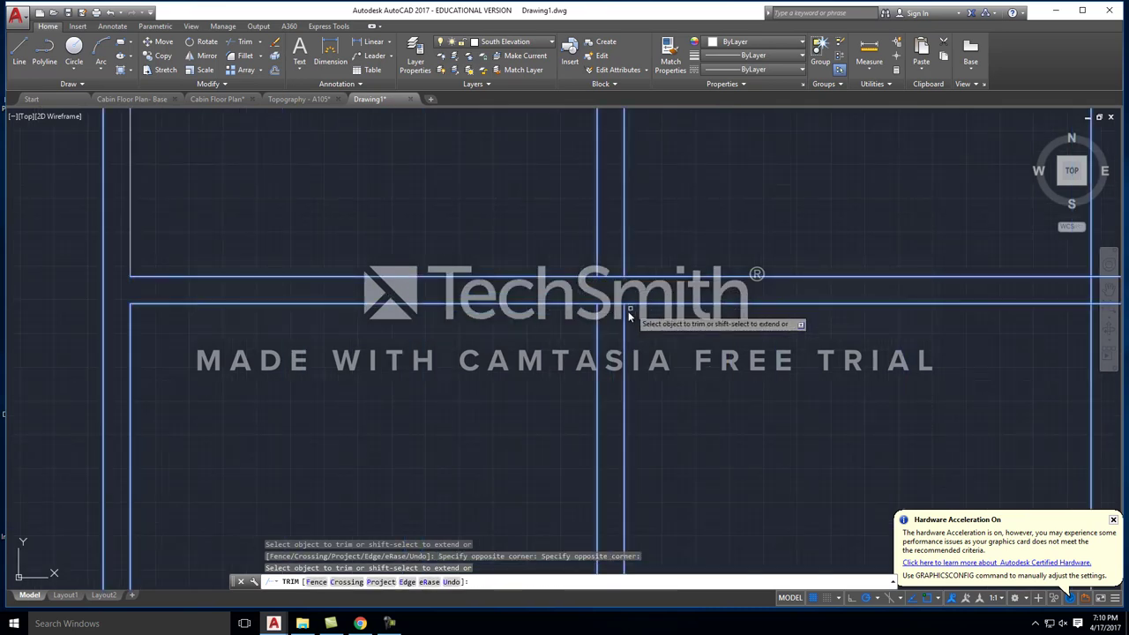
pyautogui.click(607, 295)
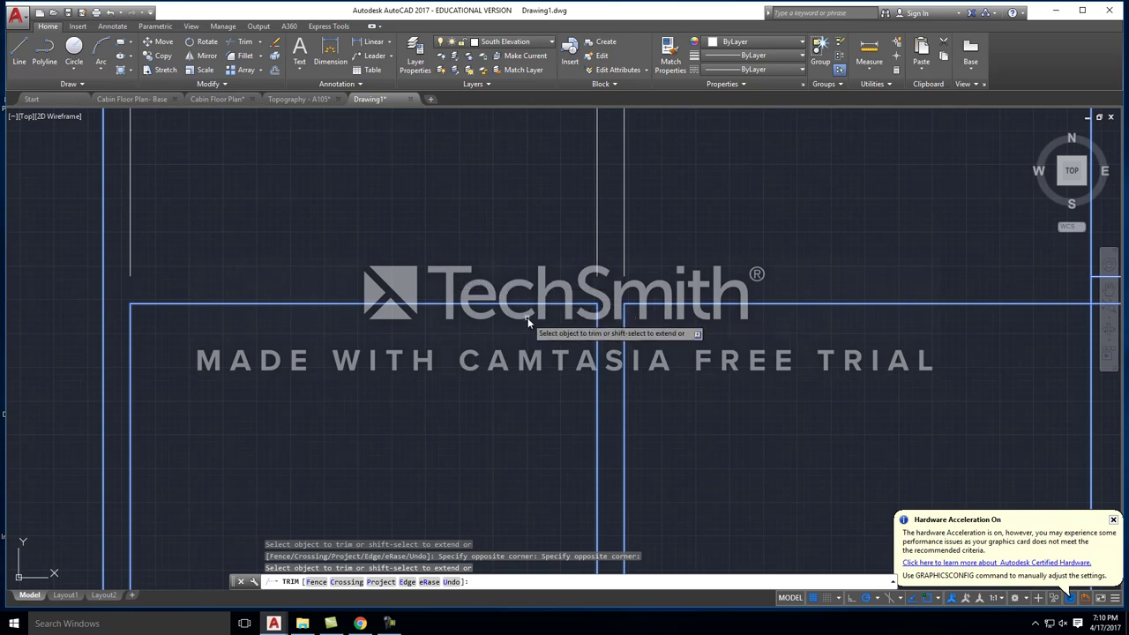
pyautogui.scroll(-4, 464, 238)
pyautogui.scroll(5, 511, 244)
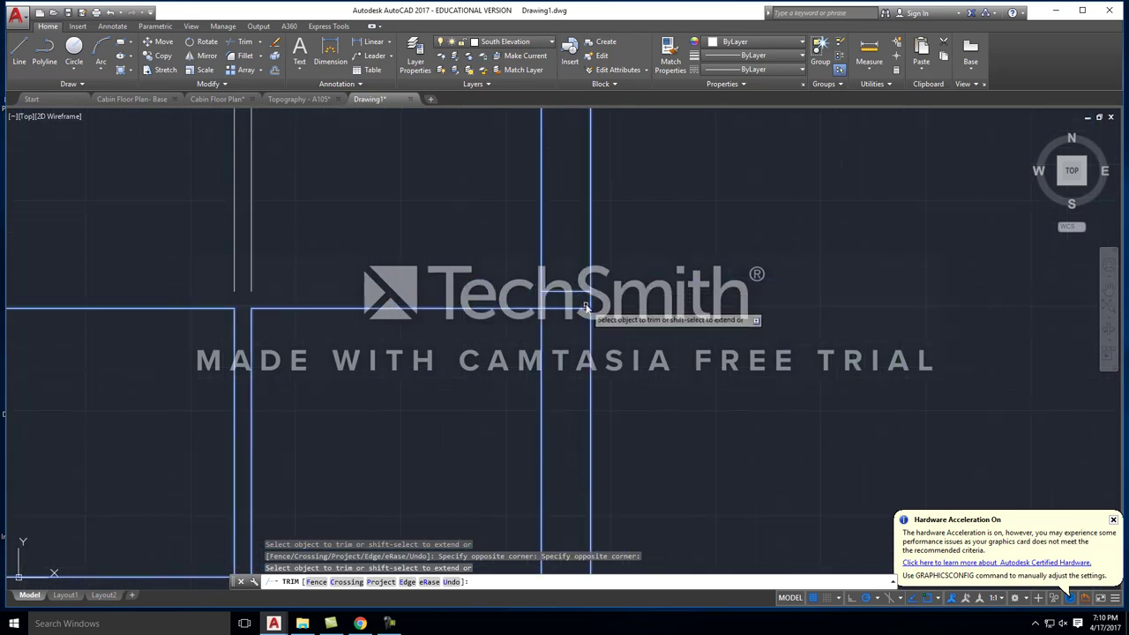
pyautogui.press('Escape')
# Step: Stretch the leftover piece of the lower crossbar's upper line west to the inner edge of the west frame
pyautogui.scroll(-2, 633, 290)
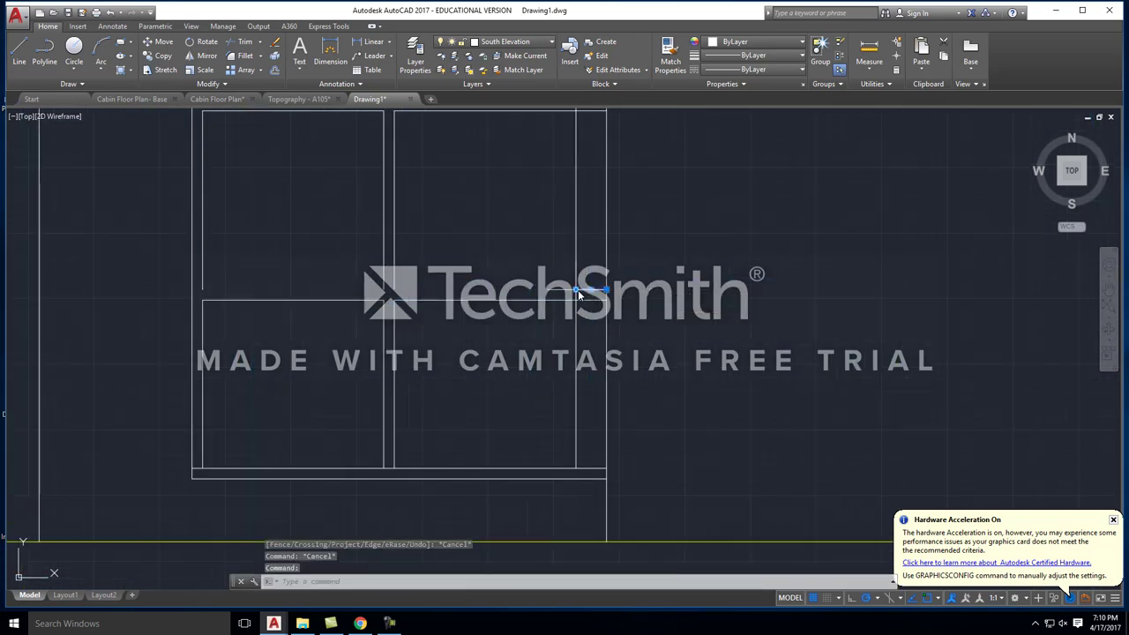
pyautogui.click(578, 289)
pyautogui.click(202, 289)
pyautogui.press('Escape')
pyautogui.press('Escape')
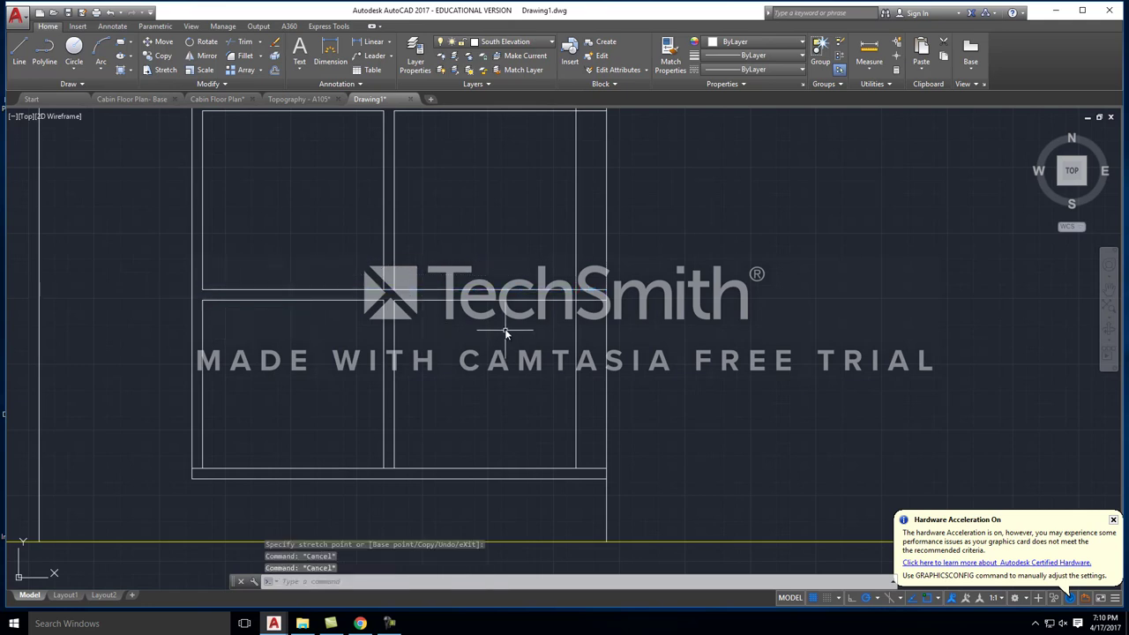
# Step: Trim the lower crossbar's line ends that run past the inner line of the window's east frame
pyautogui.write('tr')
pyautogui.press('Return')
pyautogui.click(643, 323)
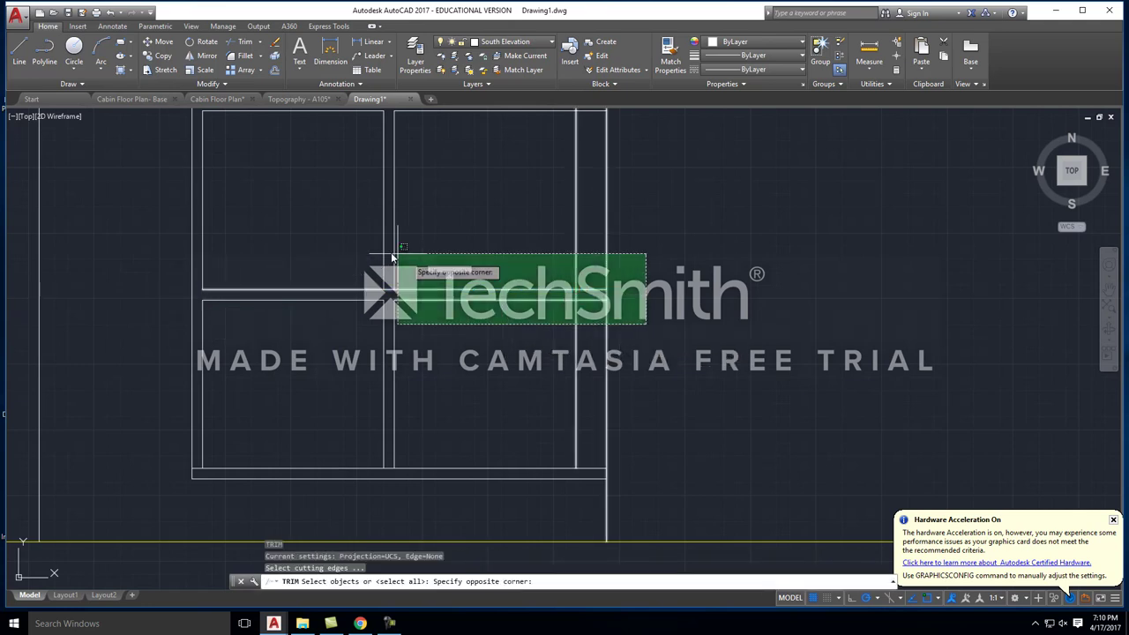
pyautogui.click(417, 267)
pyautogui.scroll(2, 393, 293)
pyautogui.press('Return')
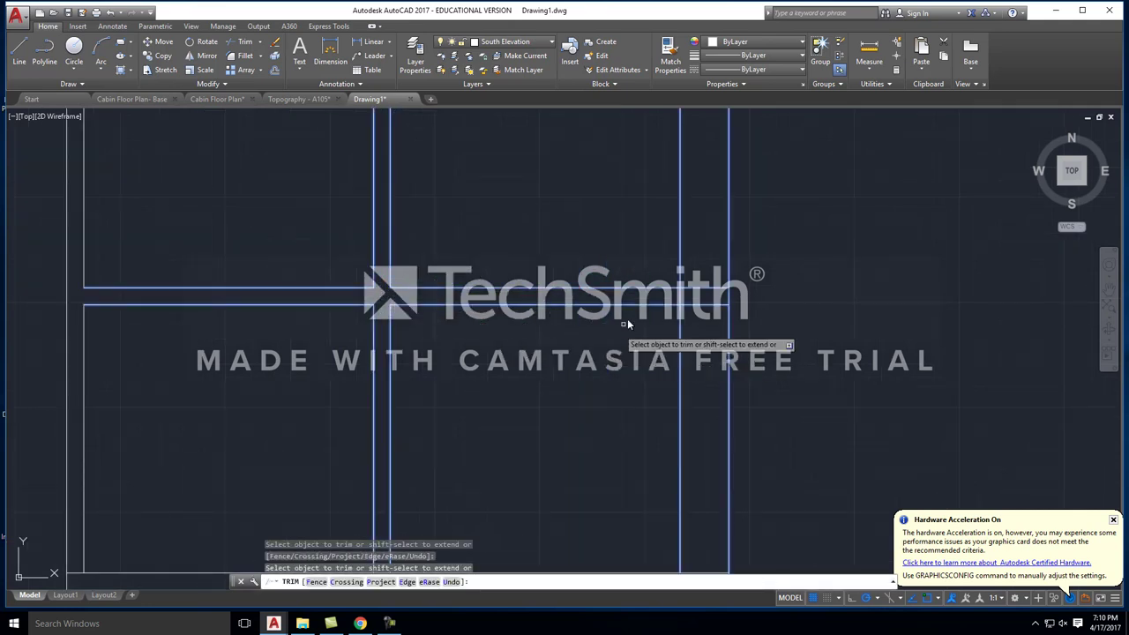
pyautogui.click(711, 291)
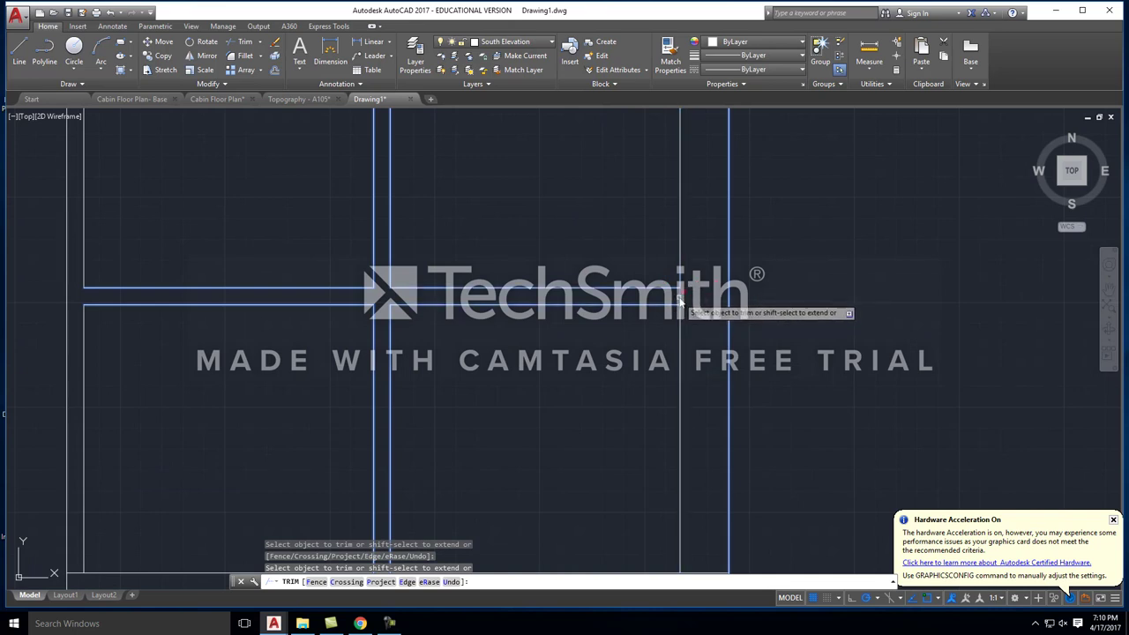
# Step: Trim the bottom rail, upper crossbar and top rail lines that overrun the east frame's inner line, and end the Trim command
pyautogui.scroll(-2, 621, 367)
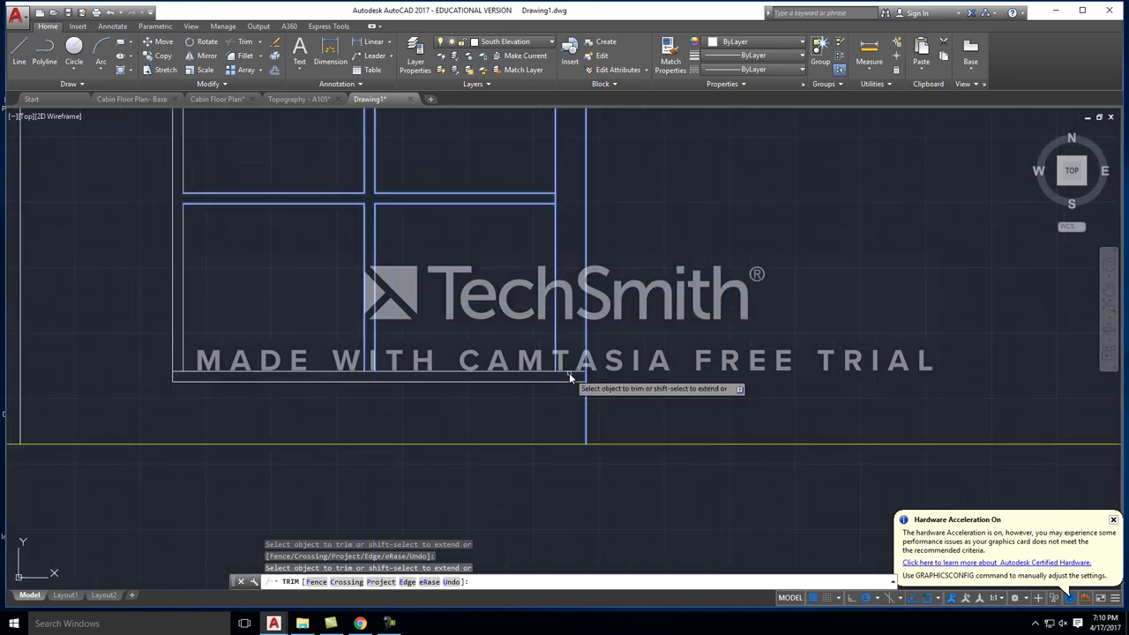
pyautogui.scroll(-3, 597, 375)
pyautogui.scroll(3, 617, 295)
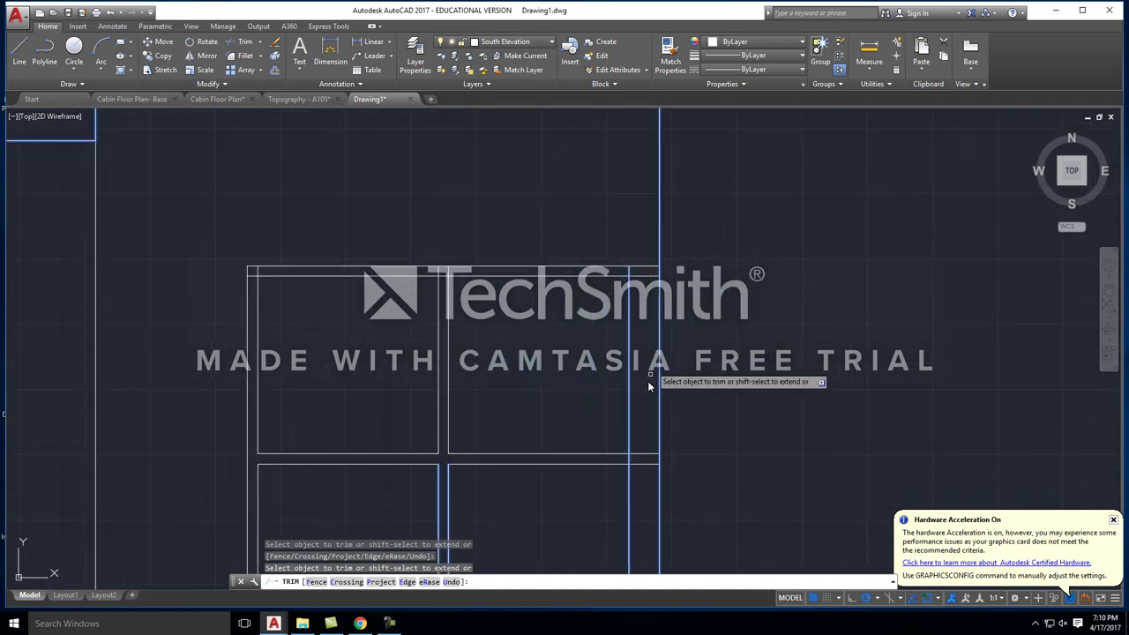
pyautogui.moveTo(651, 484); pyautogui.dragTo(650, 456)
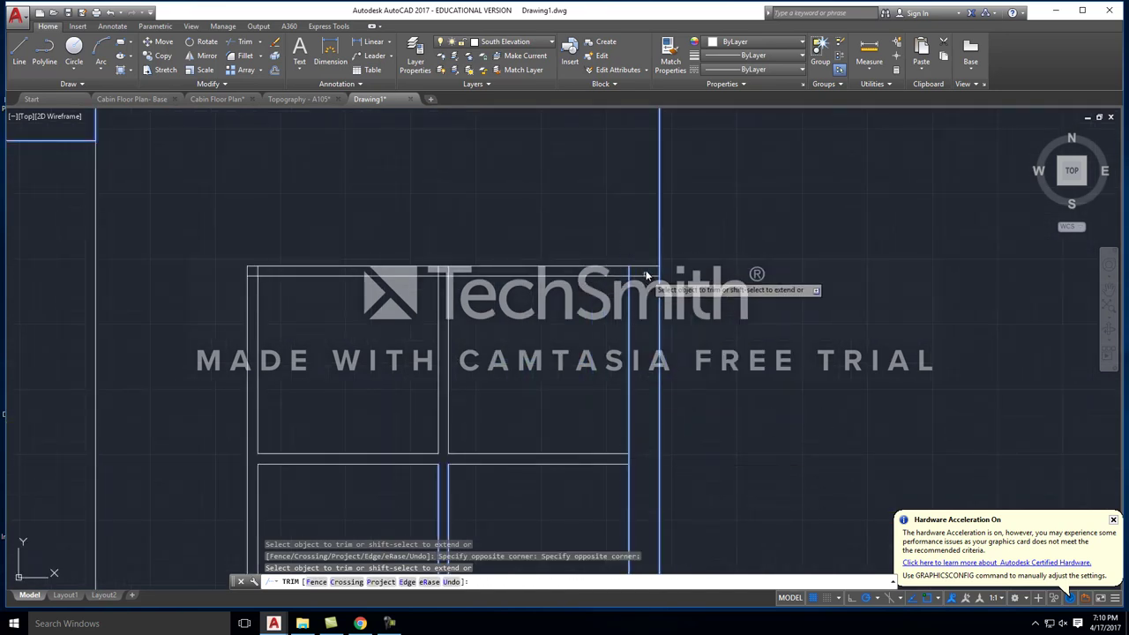
pyautogui.scroll(4, 479, 273)
pyautogui.press('Escape')
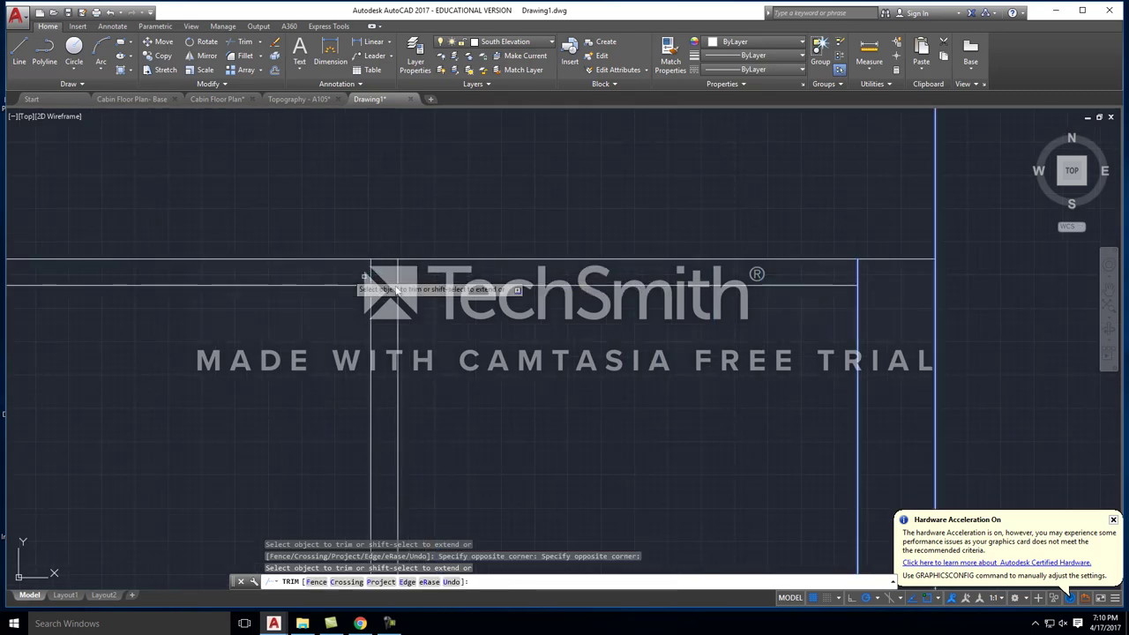
pyautogui.scroll(-3, 448, 247)
pyautogui.scroll(1, 482, 277)
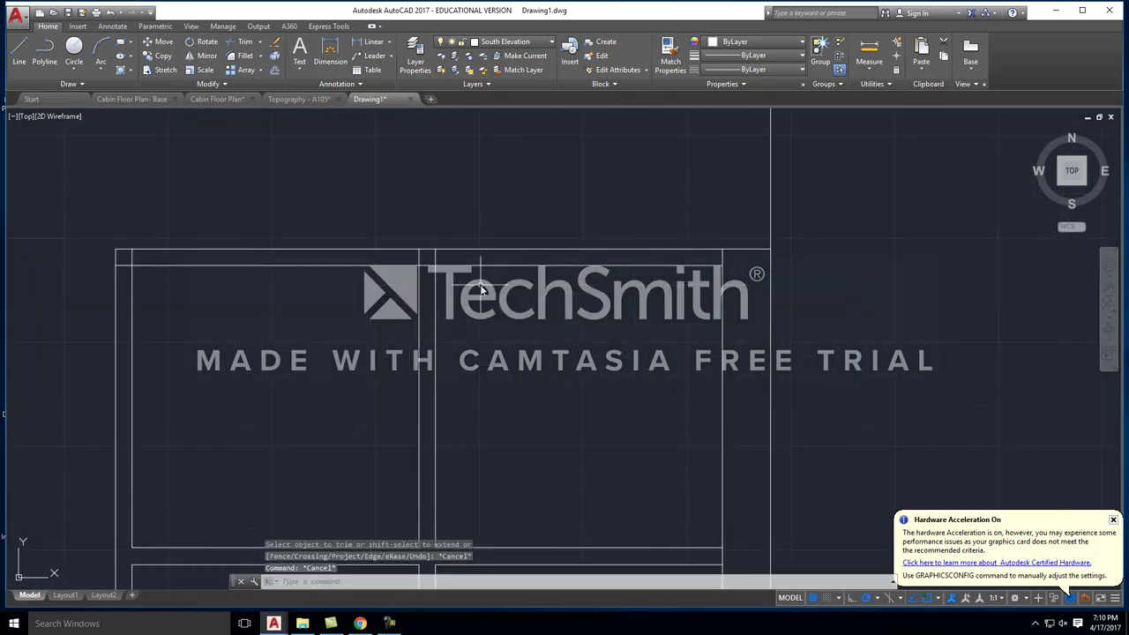
pyautogui.press('Return')
pyautogui.moveTo(481, 290); pyautogui.dragTo(410, 242)
pyautogui.scroll(3, 442, 272)
pyautogui.click(437, 235)
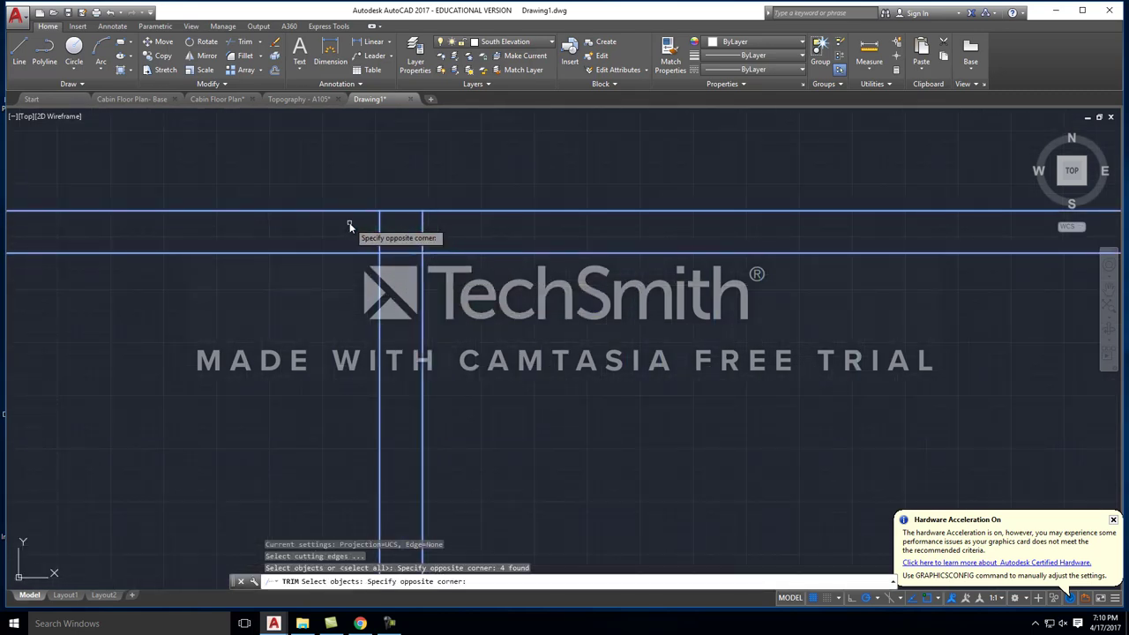
pyautogui.click(428, 242)
pyautogui.press('Escape')
pyautogui.press('Escape')
pyautogui.scroll(-1, 457, 253)
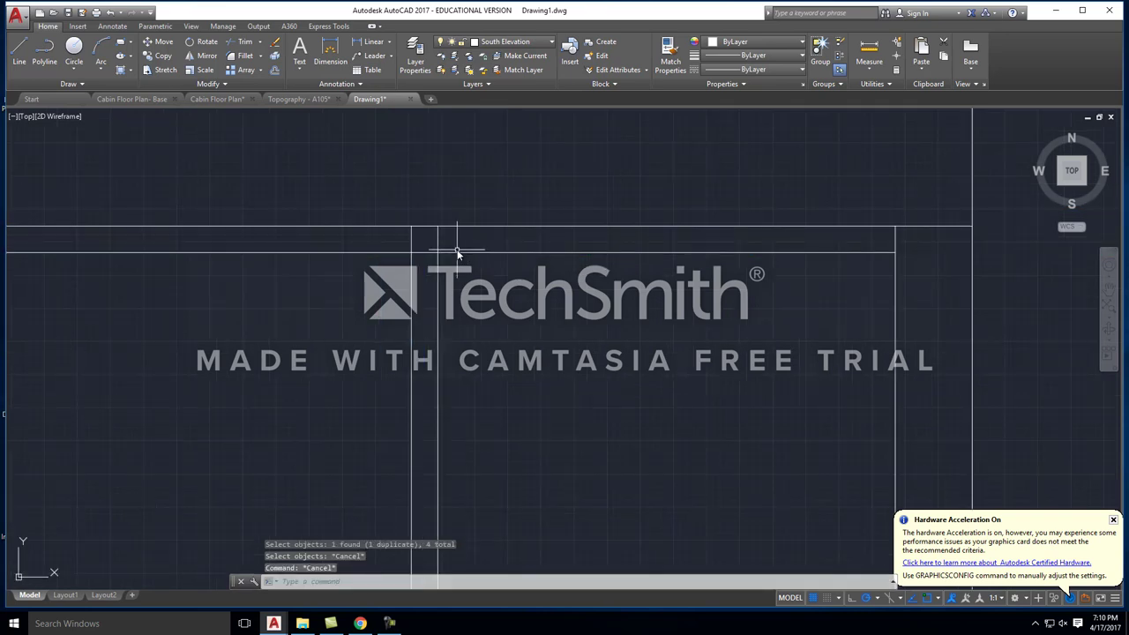
# Step: Shorten both lines of the centre mullion at their upper ends to the inner line of the window's top rail
pyautogui.click(438, 263)
pyautogui.click(438, 227)
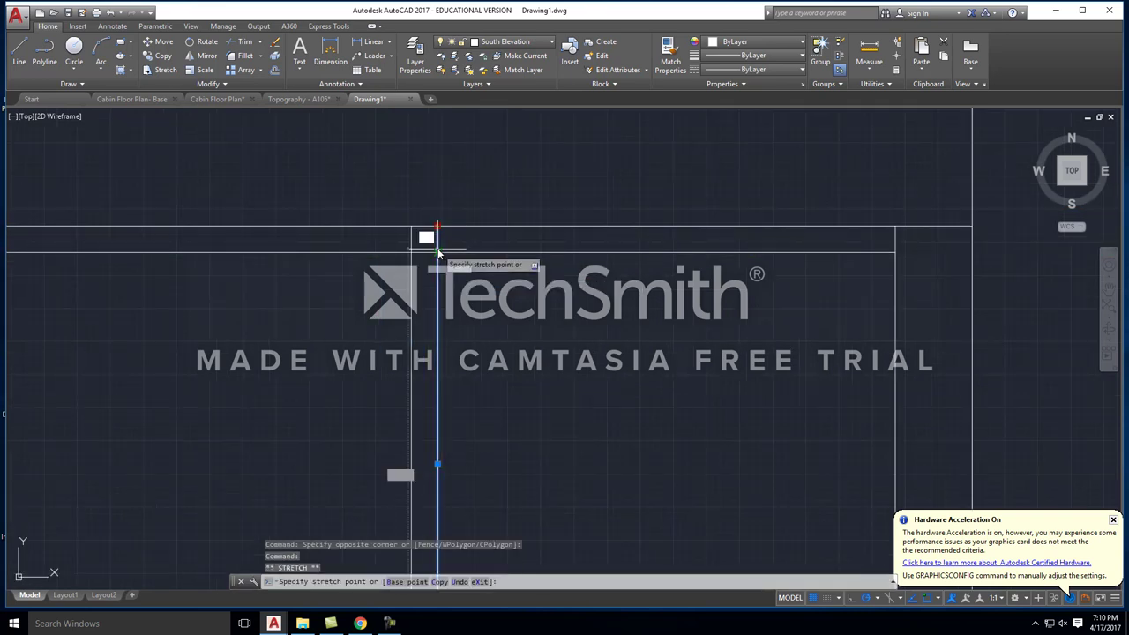
pyautogui.click(437, 253)
pyautogui.click(411, 237)
pyautogui.click(410, 227)
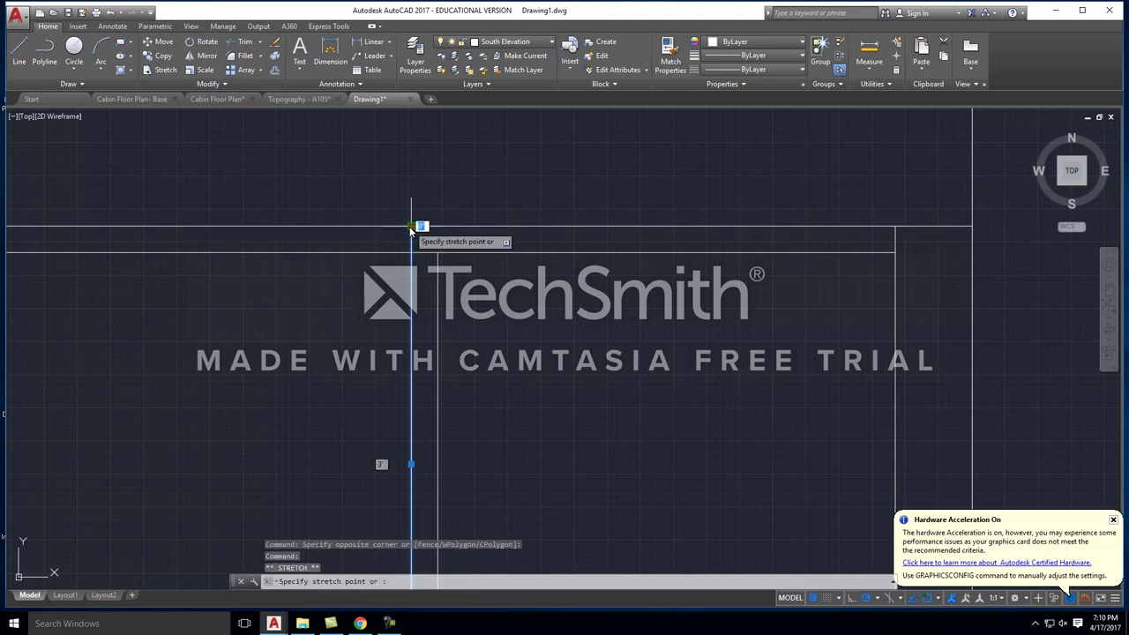
pyautogui.press('Escape')
# Step: Trim the overlapping lines where the window's top rail meets the west frame, using the four corner lines as cutting edges
pyautogui.scroll(-3, 411, 228)
pyautogui.scroll(4, 412, 231)
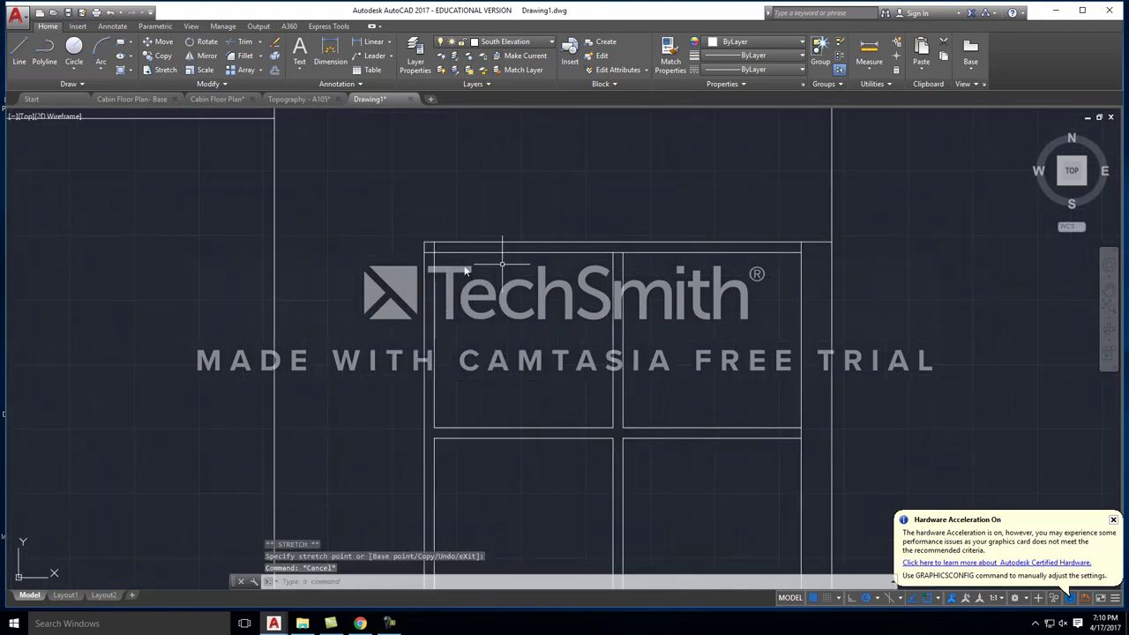
pyautogui.write('tr')
pyautogui.press('Return')
pyautogui.click(459, 244)
pyautogui.click(411, 221)
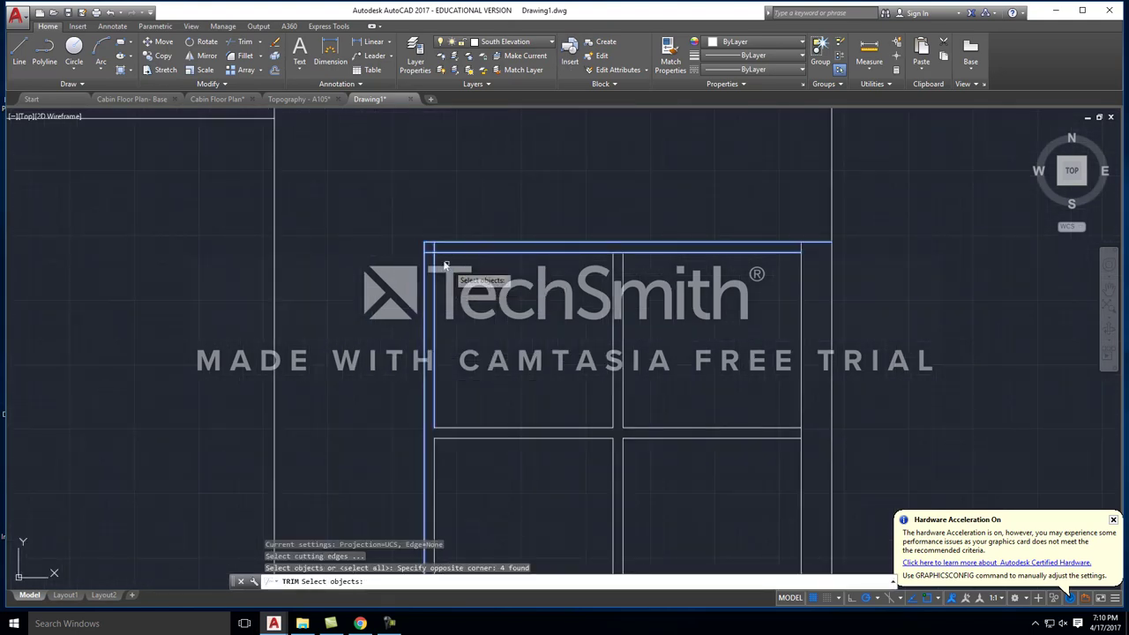
pyautogui.press('Return')
pyautogui.scroll(3, 396, 240)
pyautogui.scroll(-3, 411, 223)
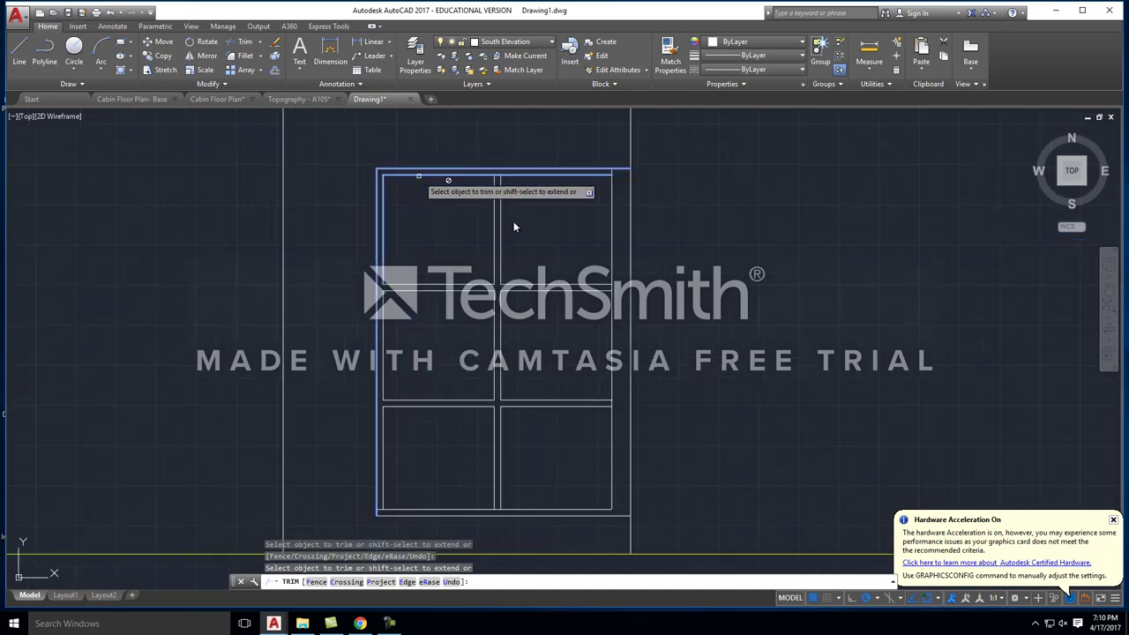
pyautogui.press('Escape')
# Step: Stretch the lower end of the window's east vertical line down to the outer line of the bottom rail
pyautogui.scroll(-2, 582, 339)
pyautogui.scroll(4, 609, 339)
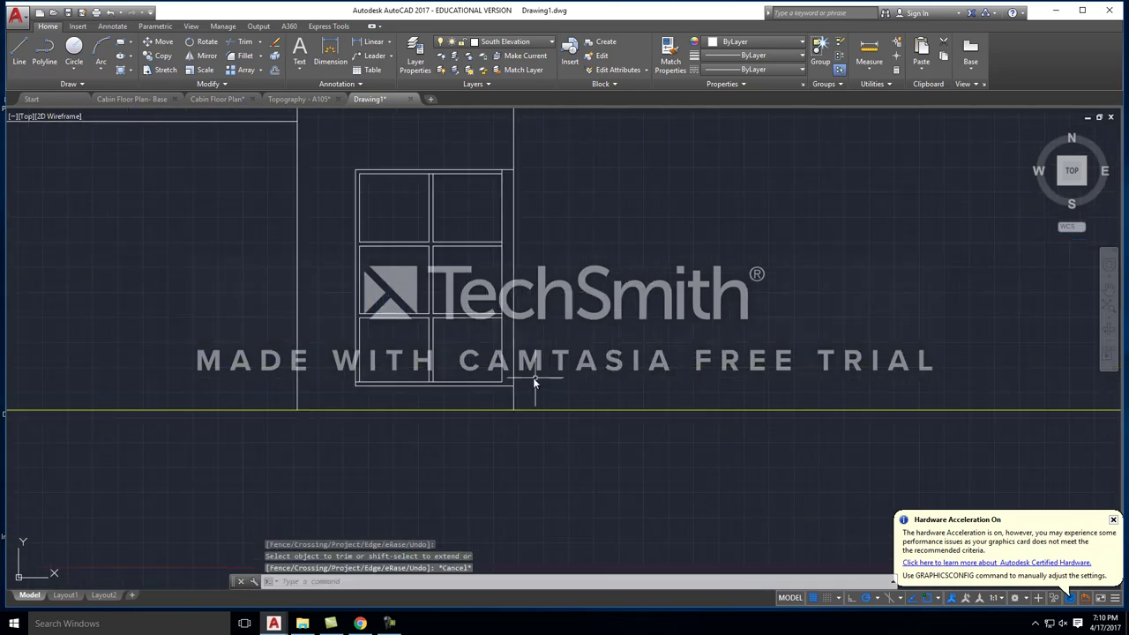
pyautogui.click(504, 171)
pyautogui.scroll(4, 509, 386)
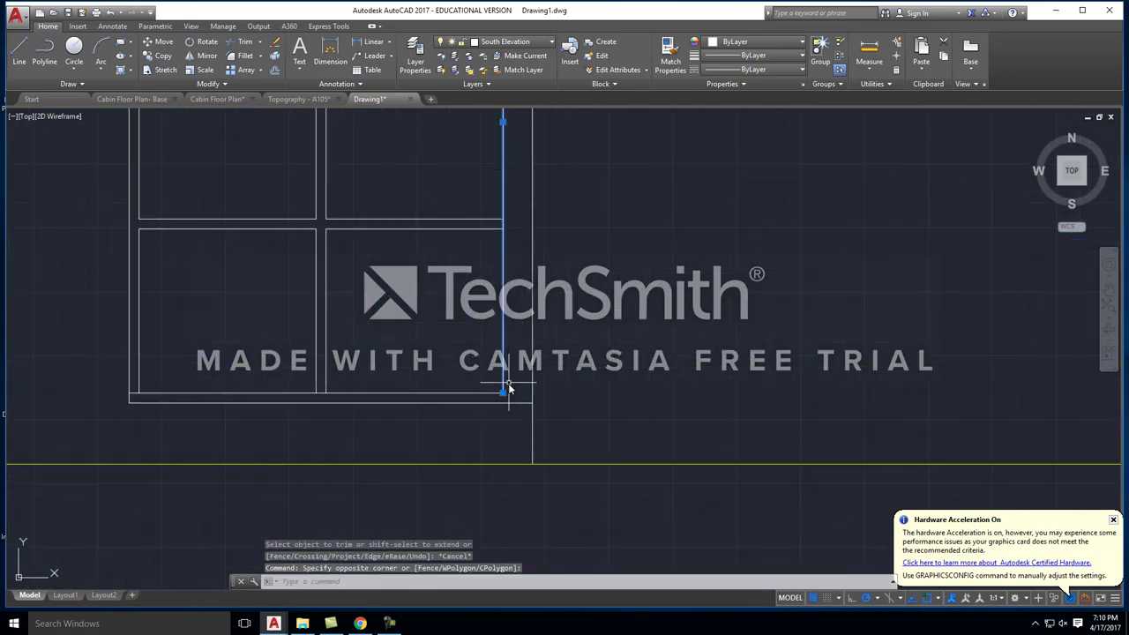
pyautogui.click(504, 394)
pyautogui.press('Escape')
# Step: Compare the windows along the floor plan's south-facing and east walls with the finished window in the elevation
pyautogui.scroll(-10, 599, 332)
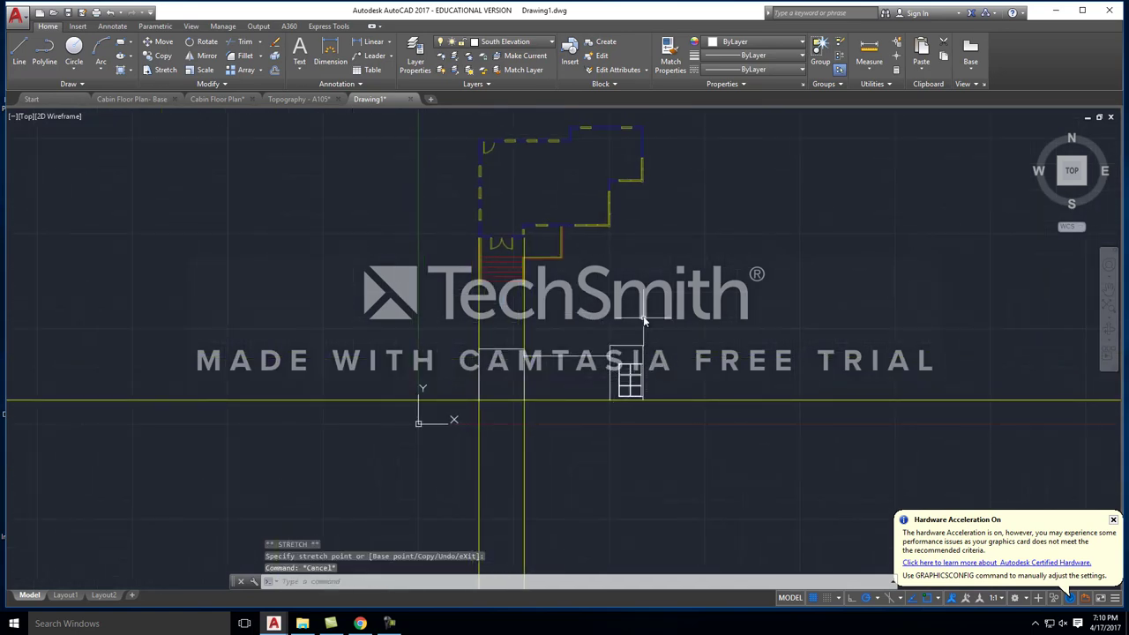
pyautogui.scroll(8, 610, 189)
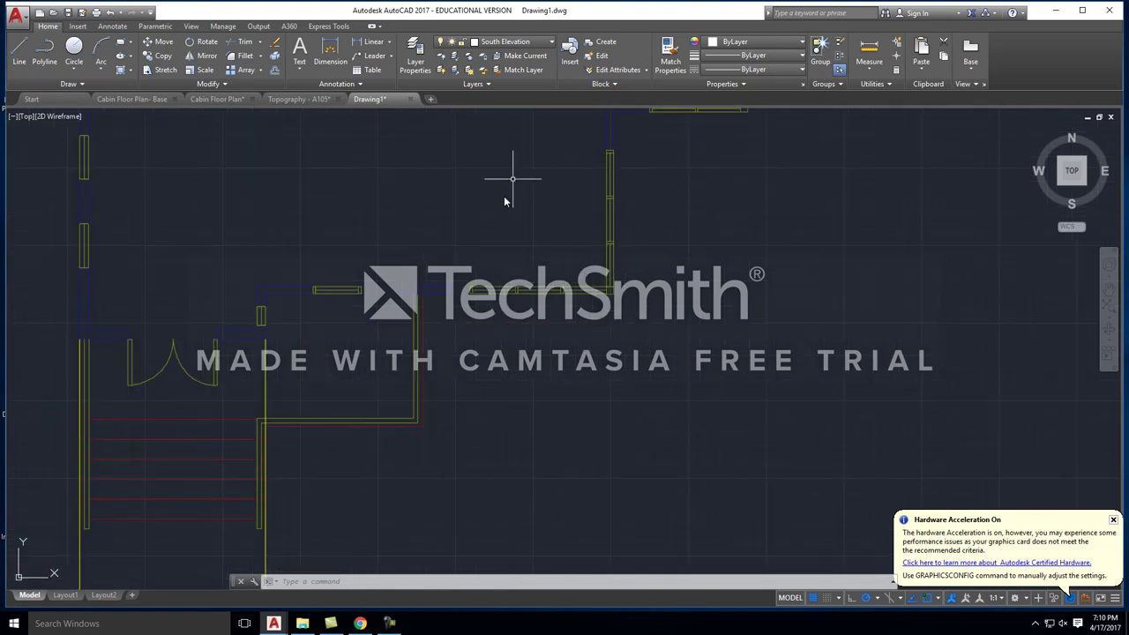
pyautogui.scroll(-2, 424, 328)
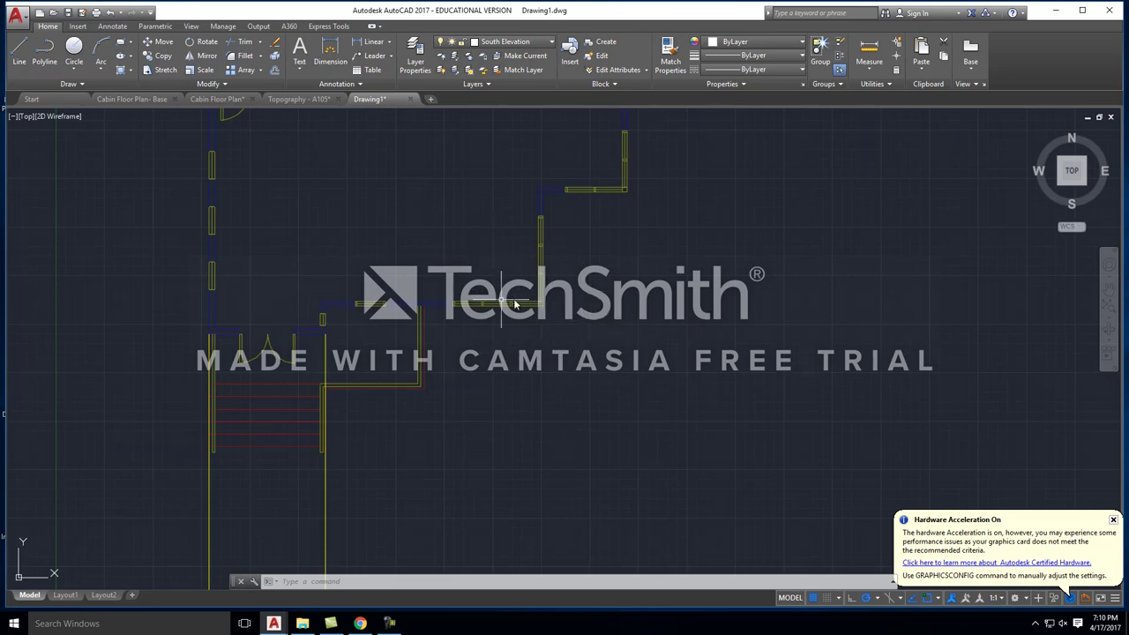
pyautogui.scroll(-3, 629, 262)
pyautogui.scroll(3, 549, 245)
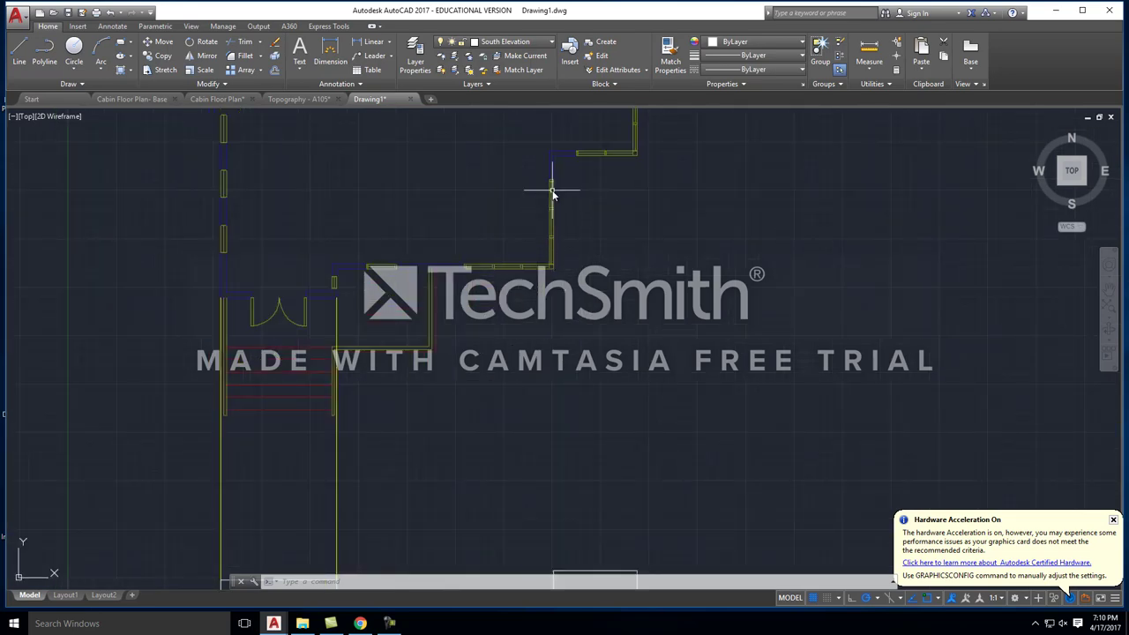
pyautogui.scroll(3, 553, 194)
pyautogui.scroll(-3, 520, 199)
pyautogui.scroll(1, 507, 176)
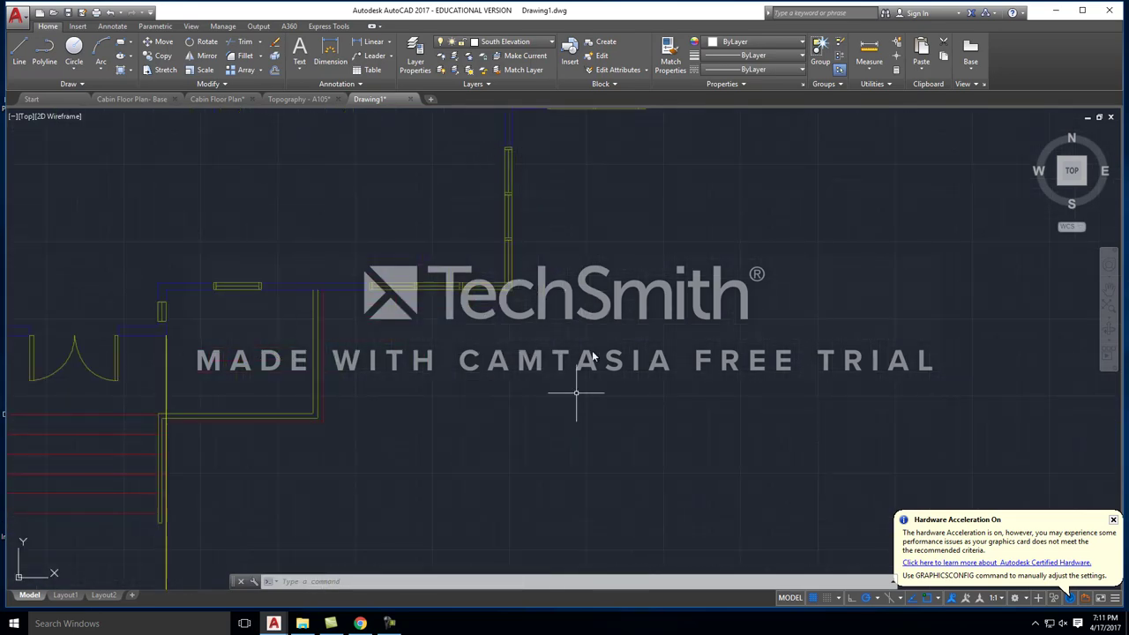
pyautogui.scroll(-1, 491, 297)
pyautogui.scroll(1, 504, 220)
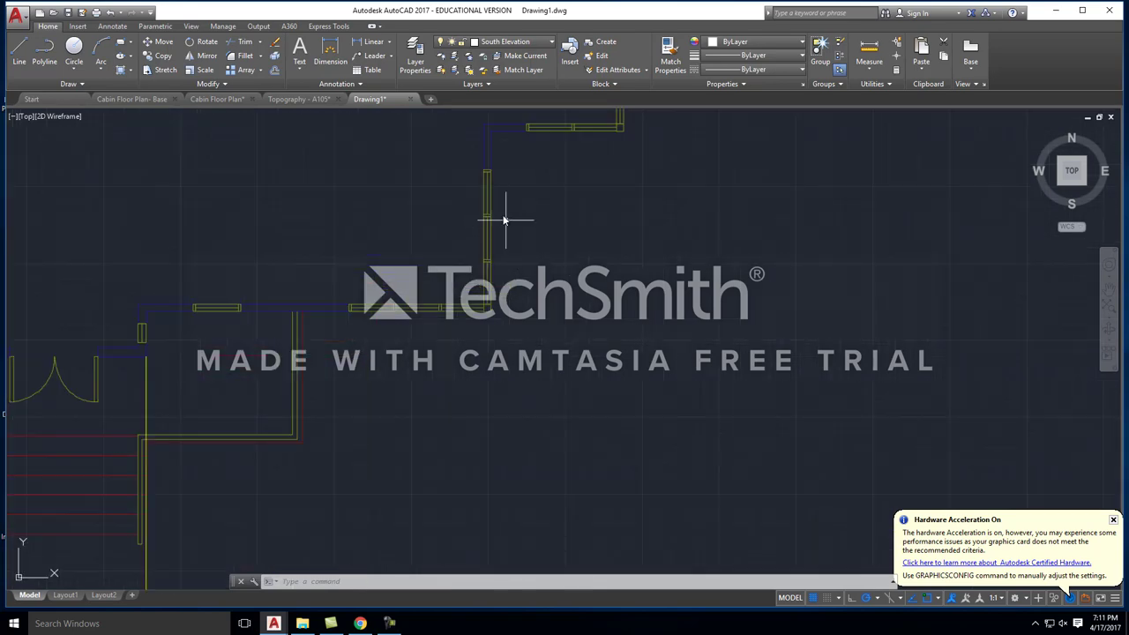
pyautogui.scroll(-2, 417, 214)
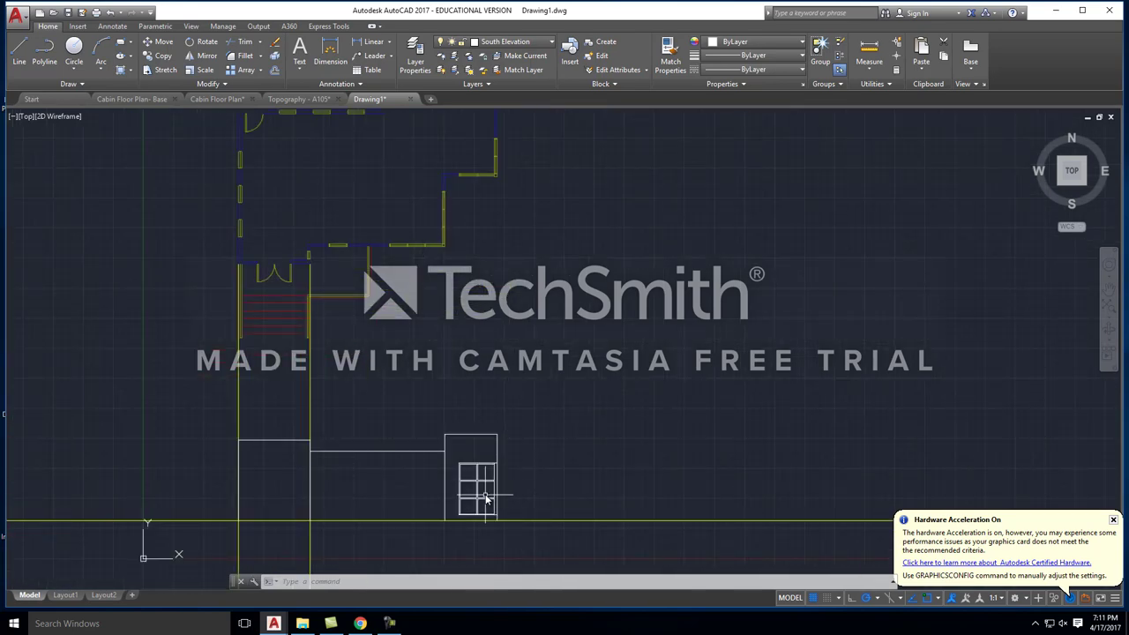
pyautogui.scroll(1, 485, 500)
pyautogui.scroll(-2, 511, 461)
pyautogui.scroll(-2, 578, 432)
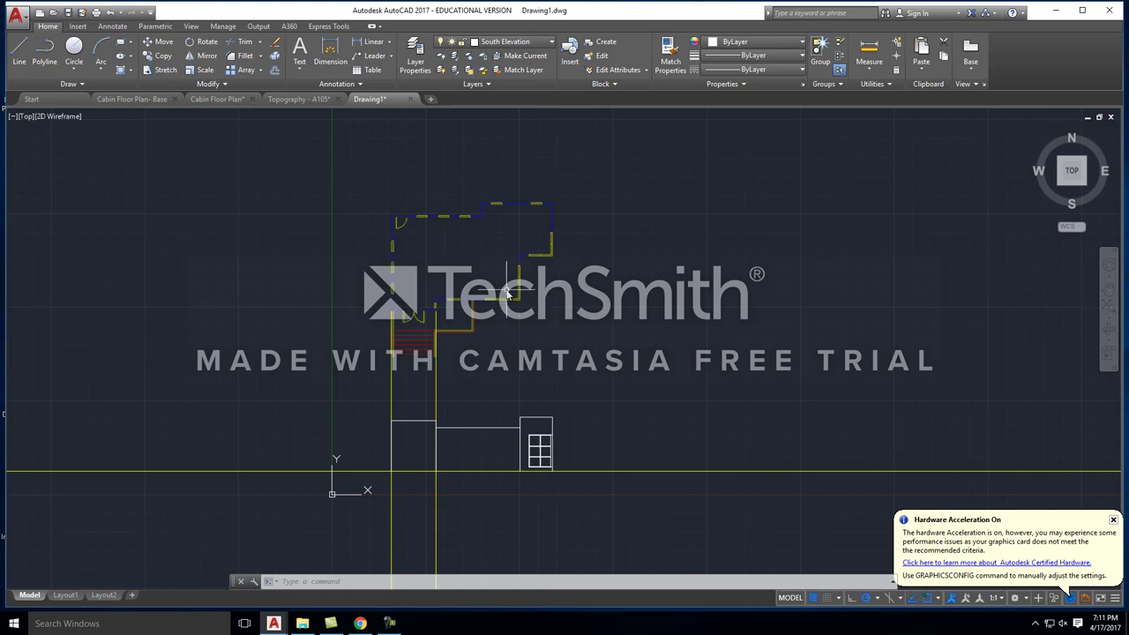
# Step: Examine the floor plan's small south window and the double door above the steps against the elevation outline
pyautogui.scroll(5, 484, 327)
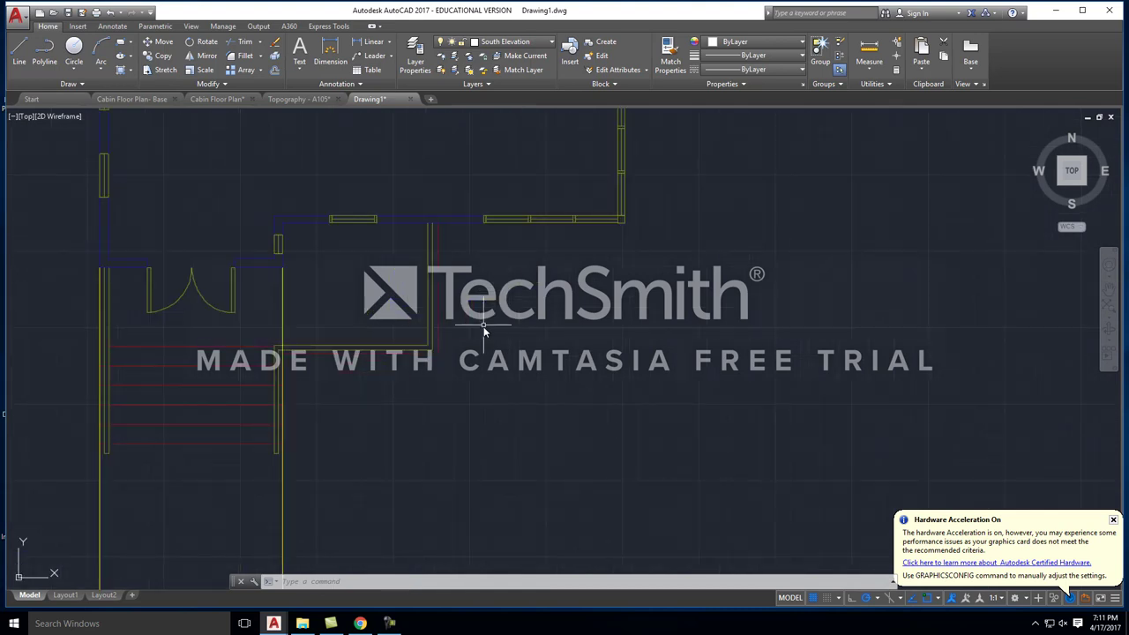
pyautogui.scroll(2, 432, 239)
pyautogui.moveTo(308, 212); pyautogui.dragTo(567, 282, button='middle')
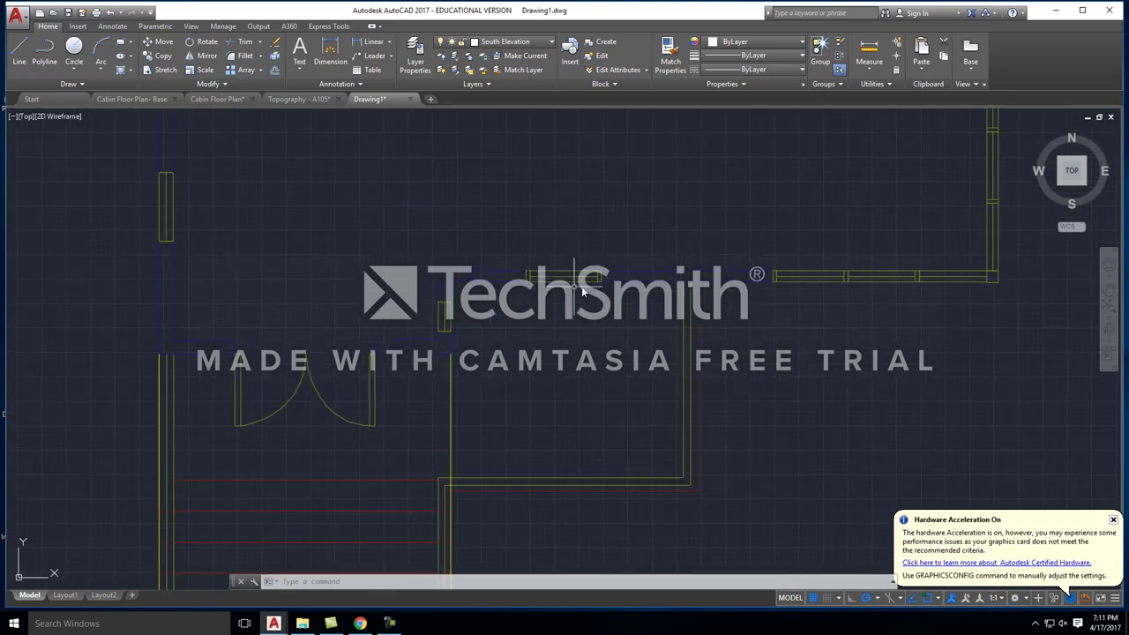
pyautogui.scroll(-4, 531, 257)
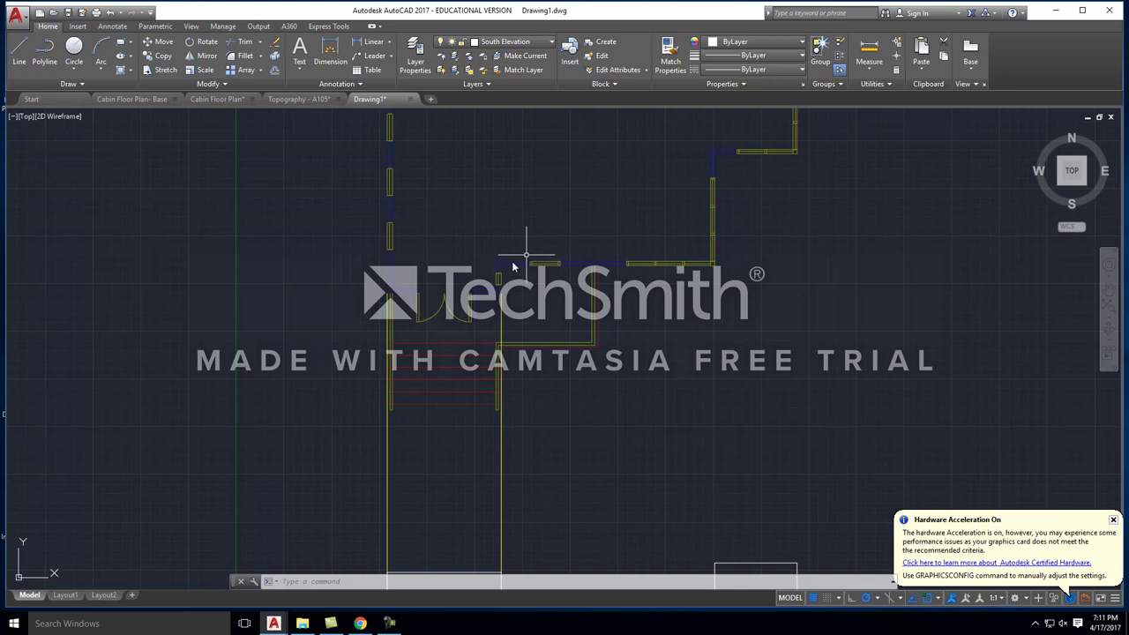
pyautogui.moveTo(501, 291); pyautogui.dragTo(498, 319, button='middle')
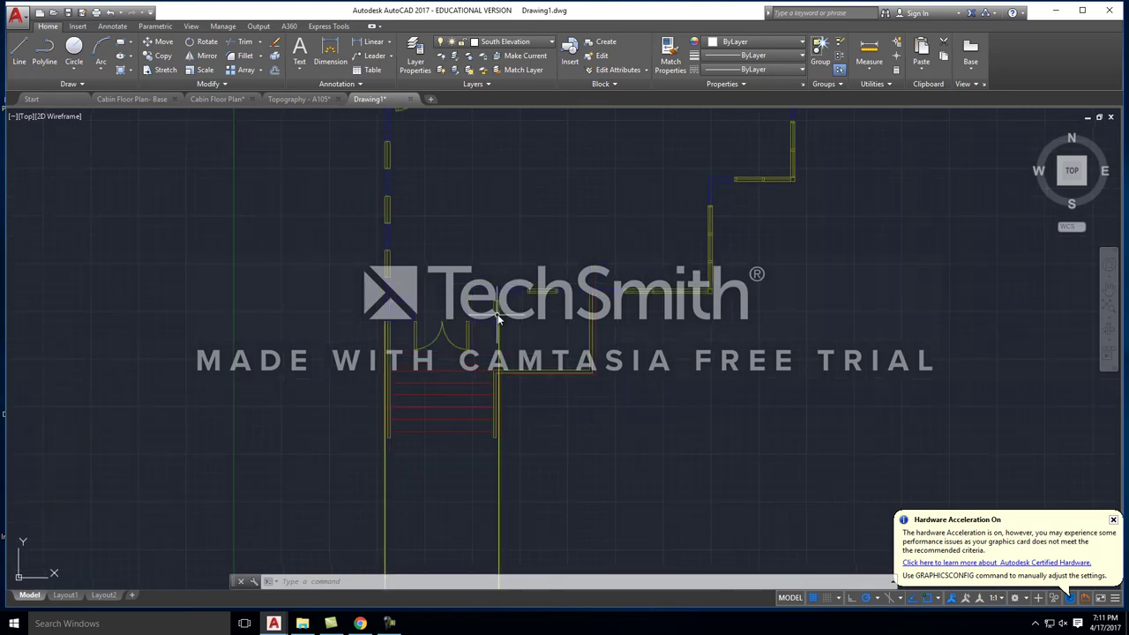
pyautogui.scroll(2, 554, 296)
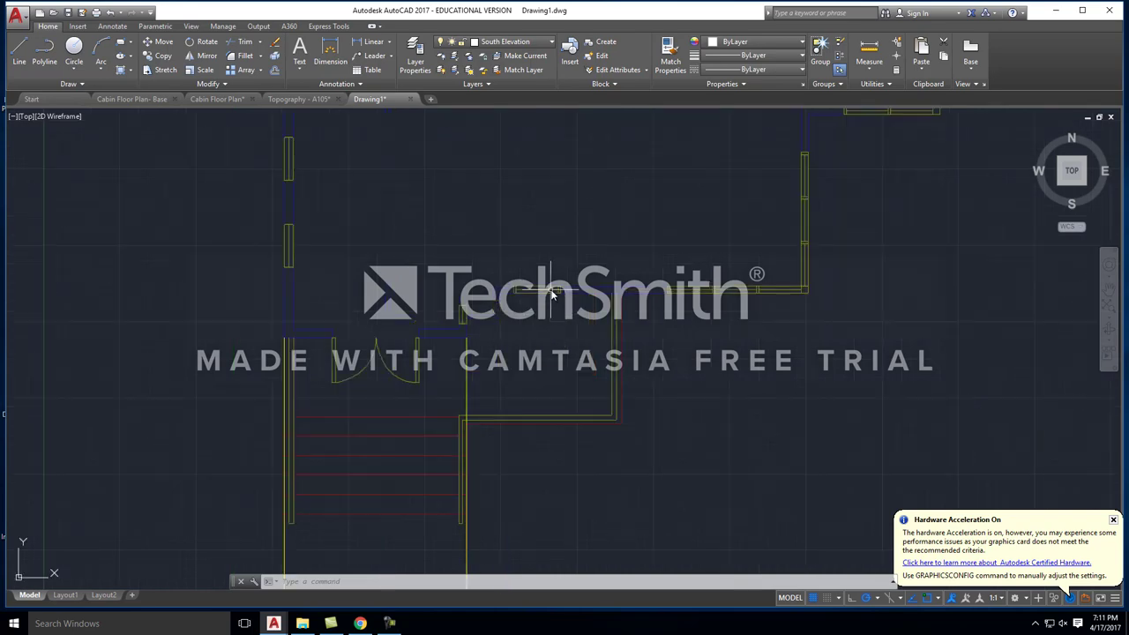
pyautogui.scroll(2, 547, 297)
pyautogui.scroll(-2, 492, 274)
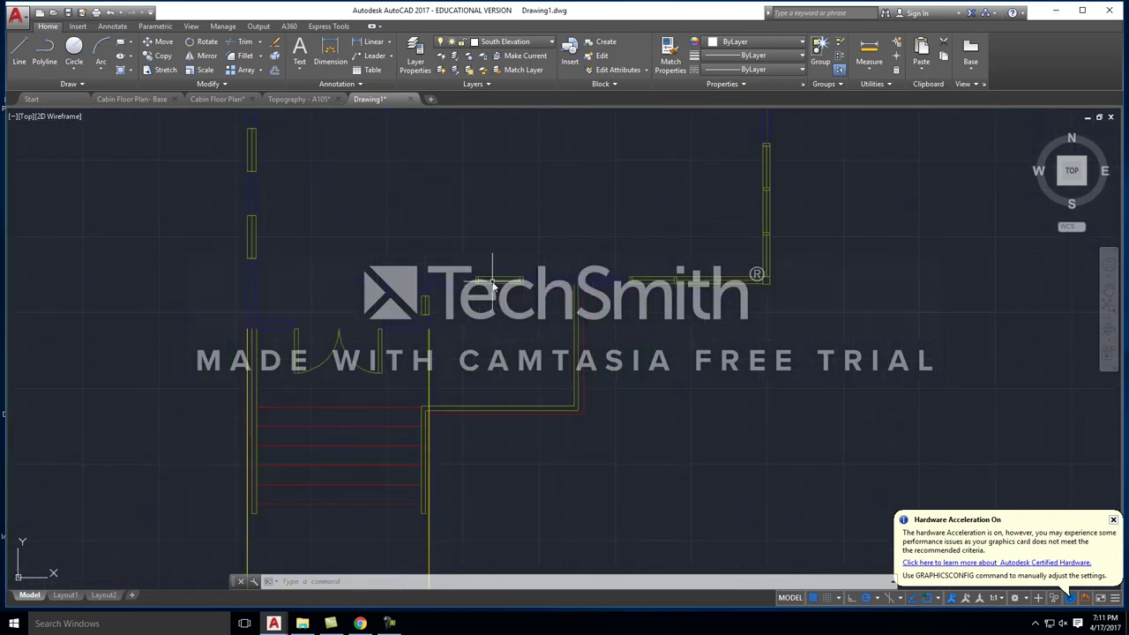
pyautogui.scroll(1, 570, 244)
pyautogui.scroll(1, 555, 241)
pyautogui.scroll(1, 494, 273)
pyautogui.scroll(-1, 444, 303)
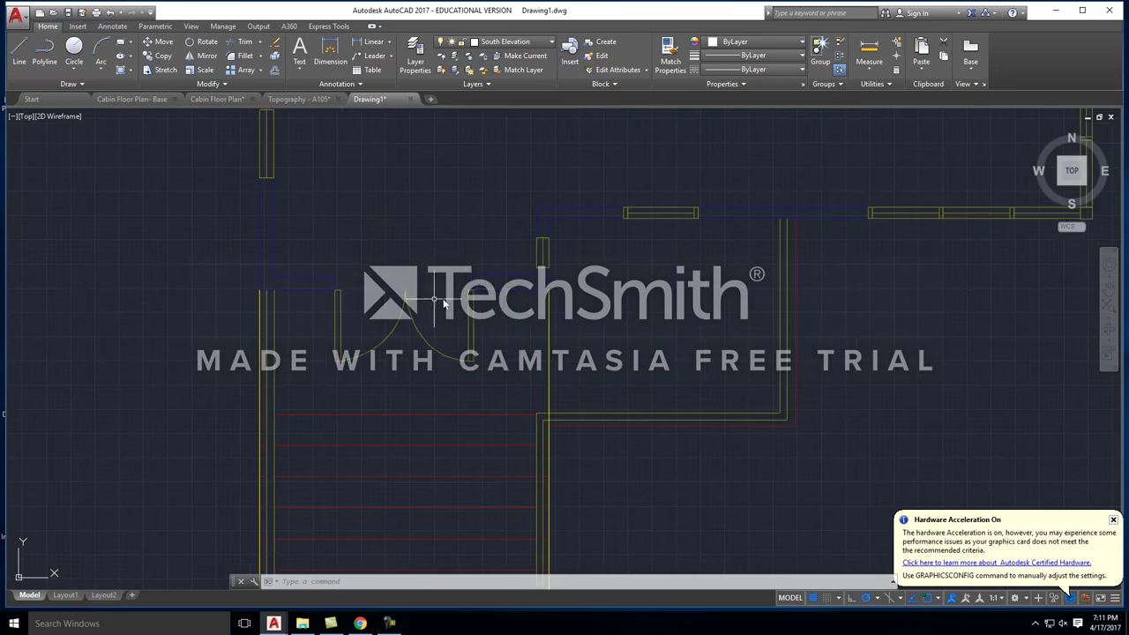
pyautogui.scroll(-3, 414, 221)
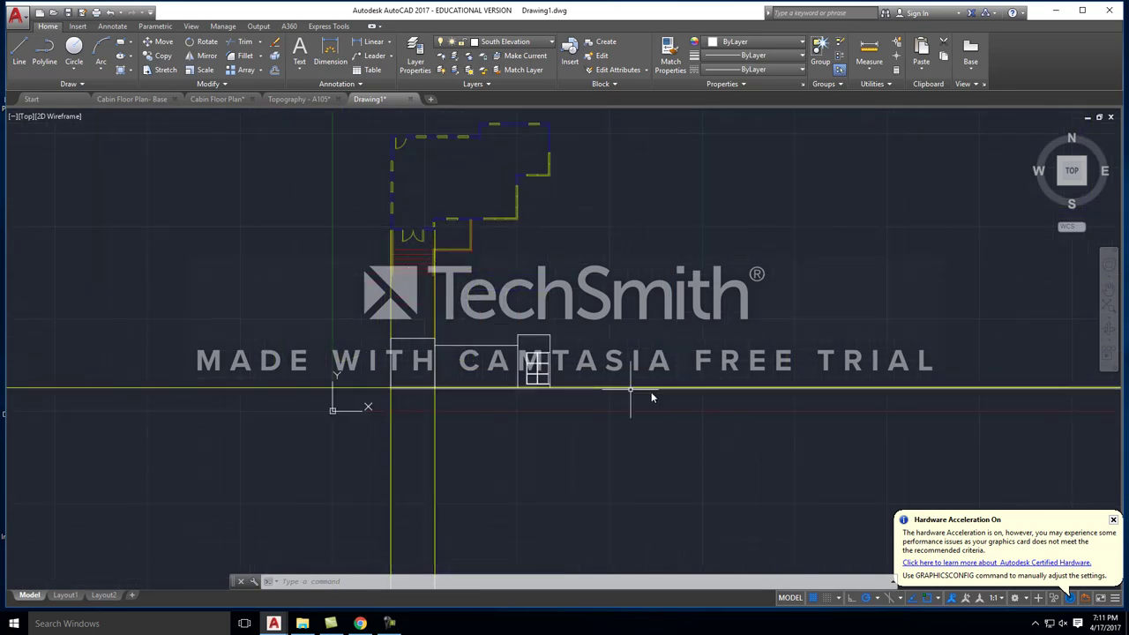
pyautogui.scroll(3, 437, 249)
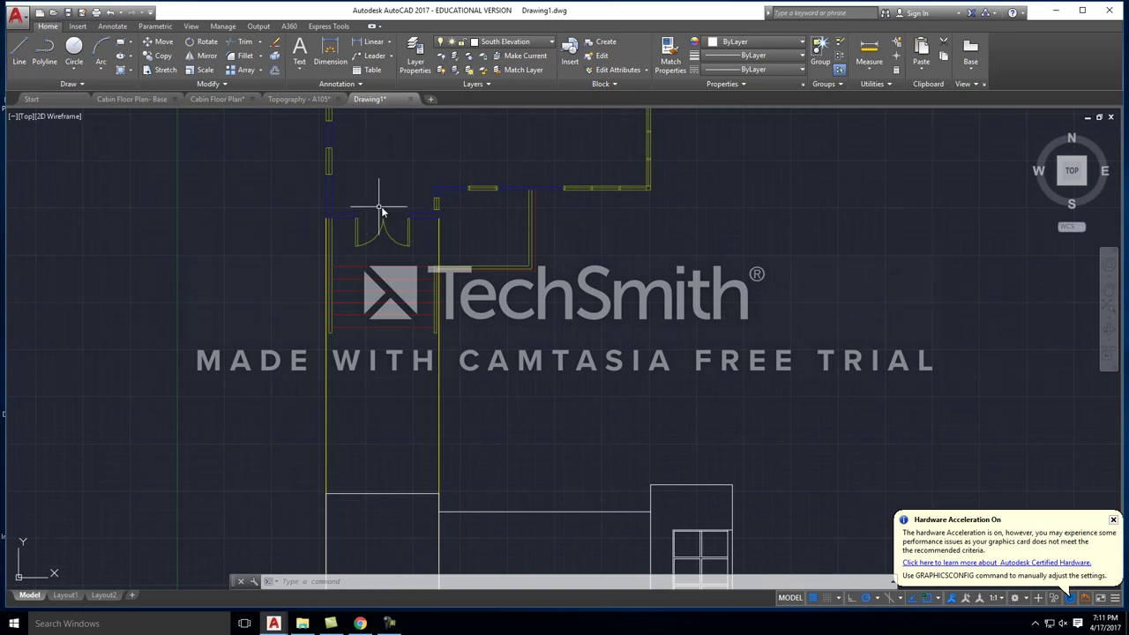
pyautogui.scroll(-2, 382, 212)
pyautogui.scroll(1, 396, 189)
pyautogui.scroll(-1, 399, 176)
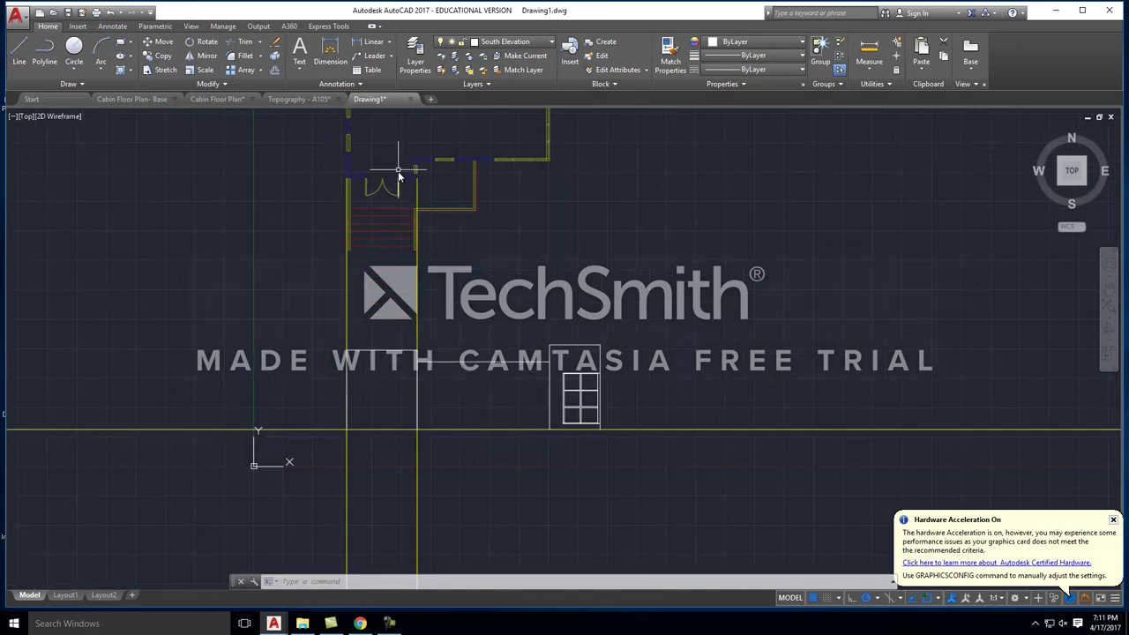
# Step: On the Ray Line layer, project a vertical ray down from the east edge of the floor plan's double door through the elevation
pyautogui.click(498, 41)
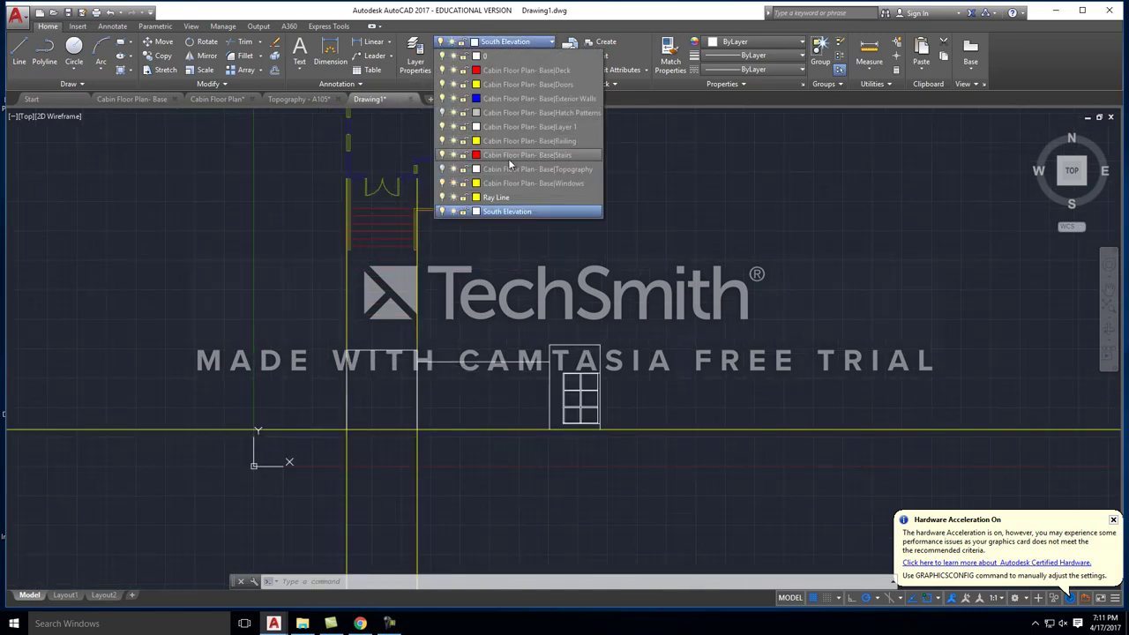
pyautogui.click(499, 198)
pyautogui.write('ray')
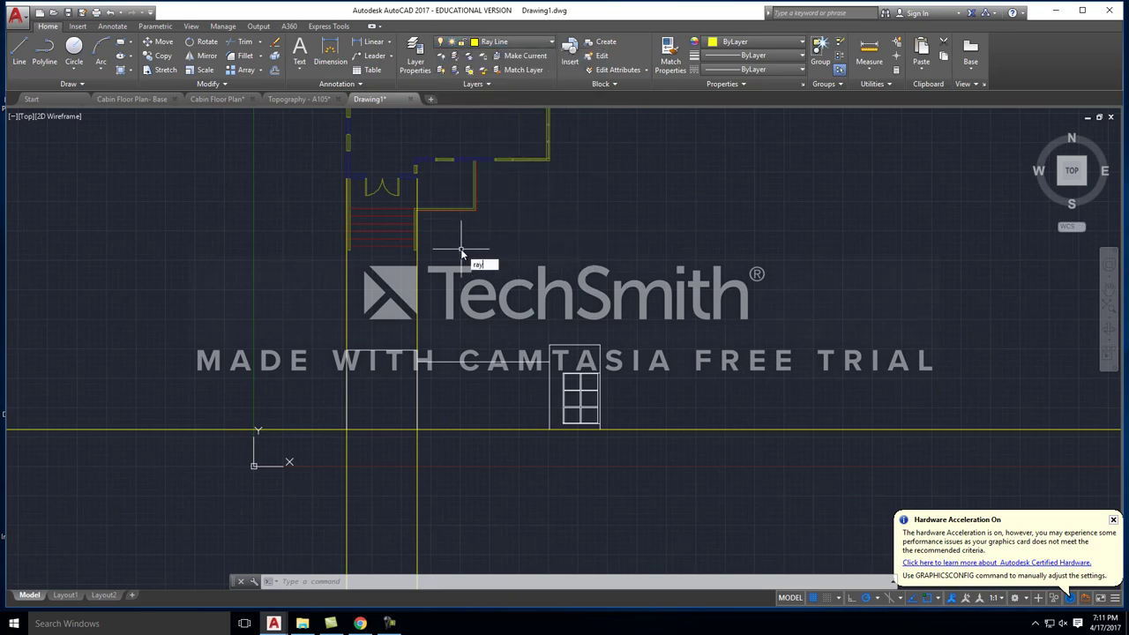
pyautogui.press('Return')
pyautogui.scroll(4, 399, 181)
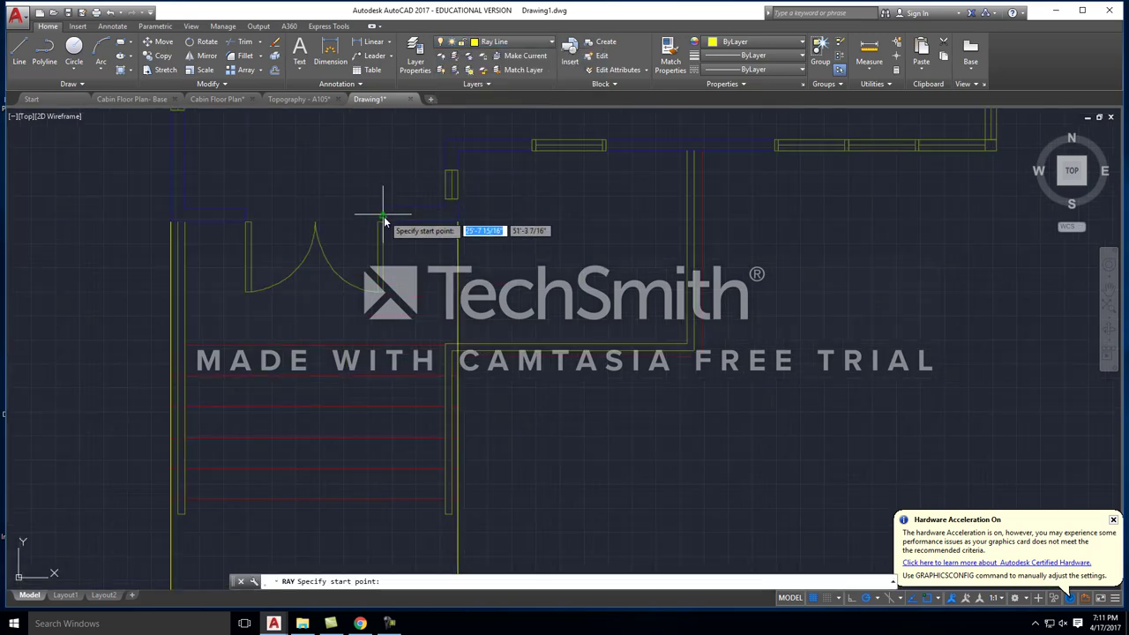
pyautogui.click(383, 222)
pyautogui.scroll(-2, 383, 222)
pyautogui.press('Escape')
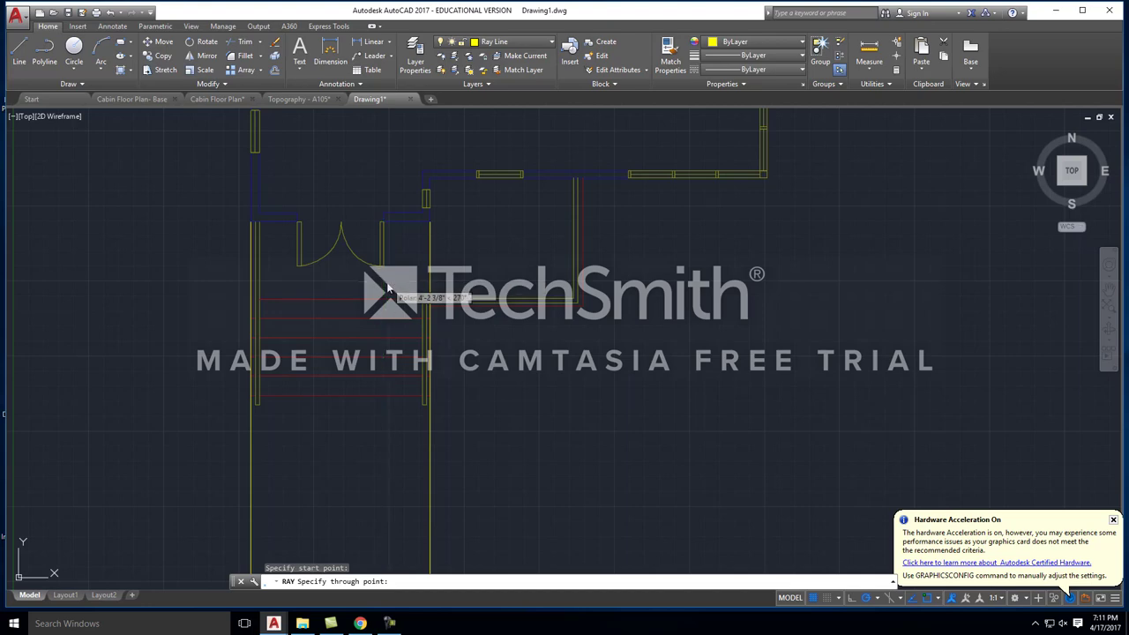
# Step: Project a second vertical ray down from the west edge of the double door opening through the elevation
pyautogui.scroll(3, 300, 238)
pyautogui.press('Return')
pyautogui.click(313, 225)
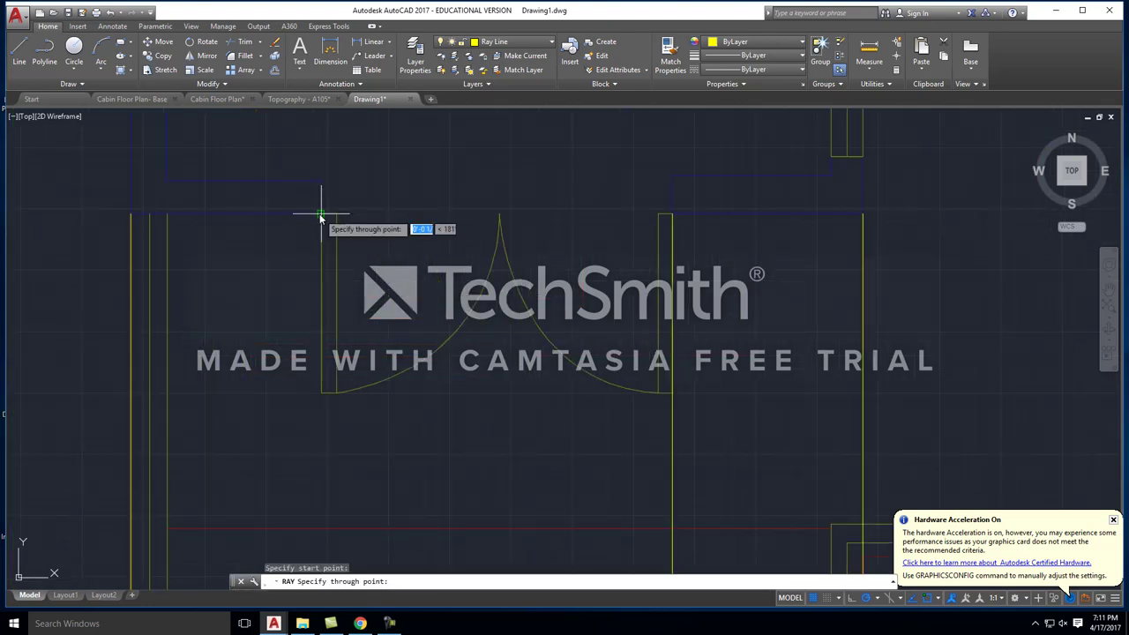
pyautogui.scroll(-2, 313, 234)
pyautogui.press('Escape')
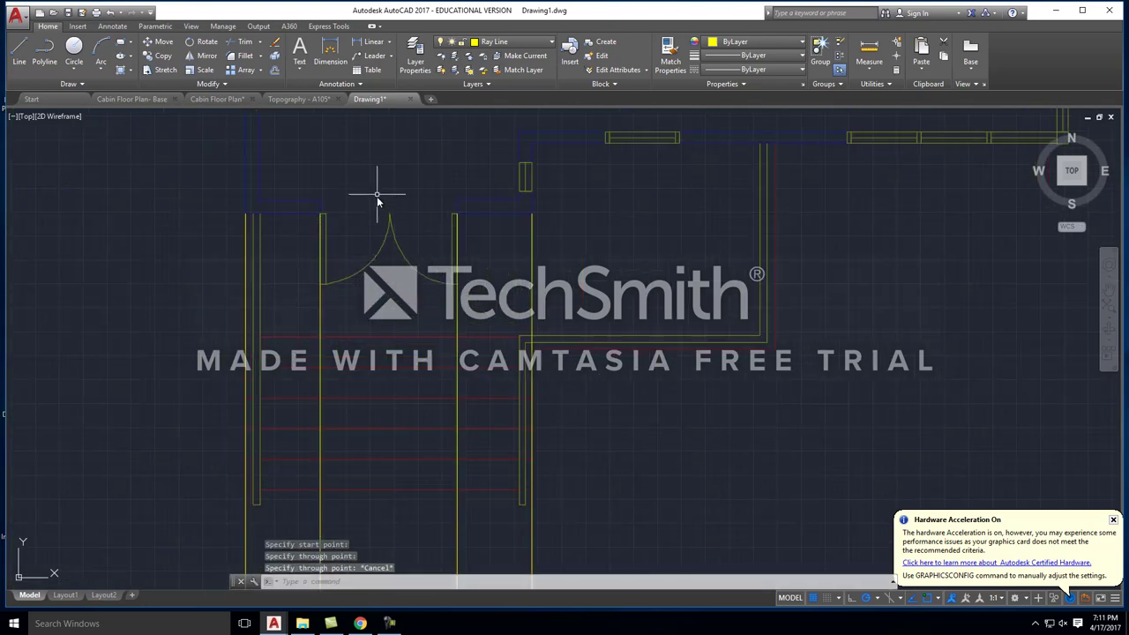
pyautogui.scroll(-4, 378, 192)
pyautogui.scroll(4, 390, 472)
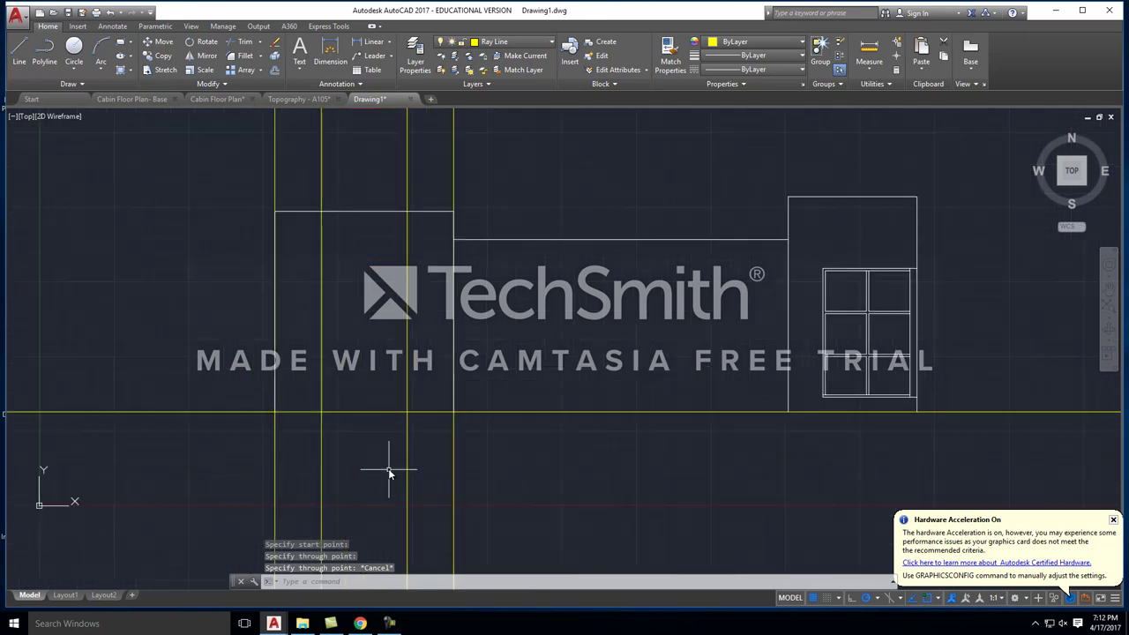
pyautogui.press('Escape')
# Step: On the South Elevation layer, draw the door outline as a polyline from the ground line, 8' high, between the two door rays
pyautogui.click(504, 44)
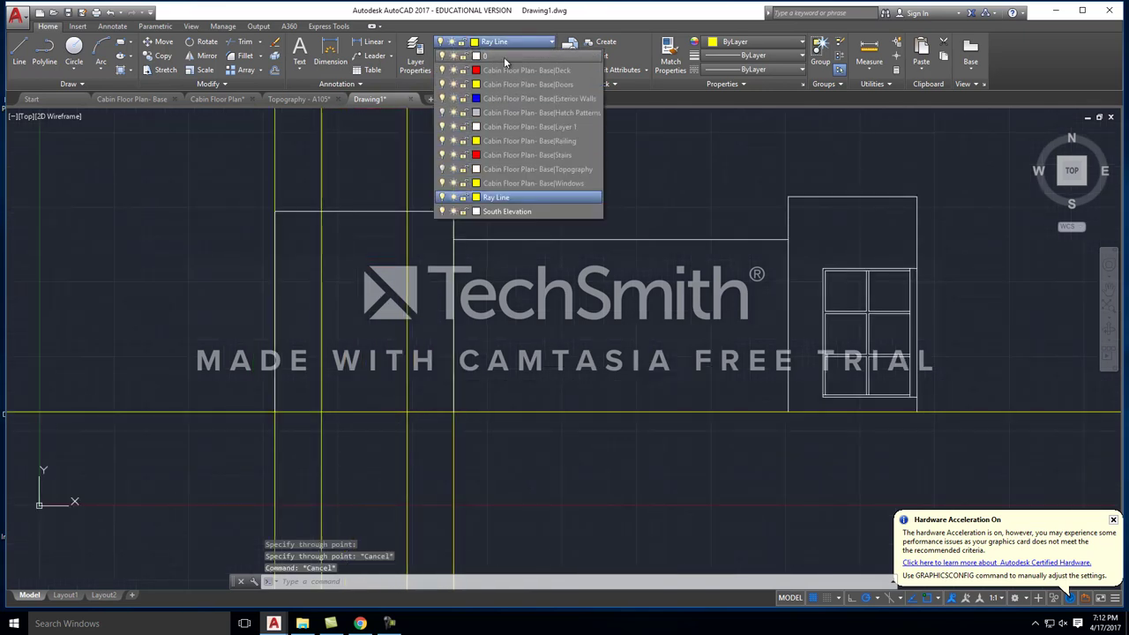
pyautogui.click(520, 212)
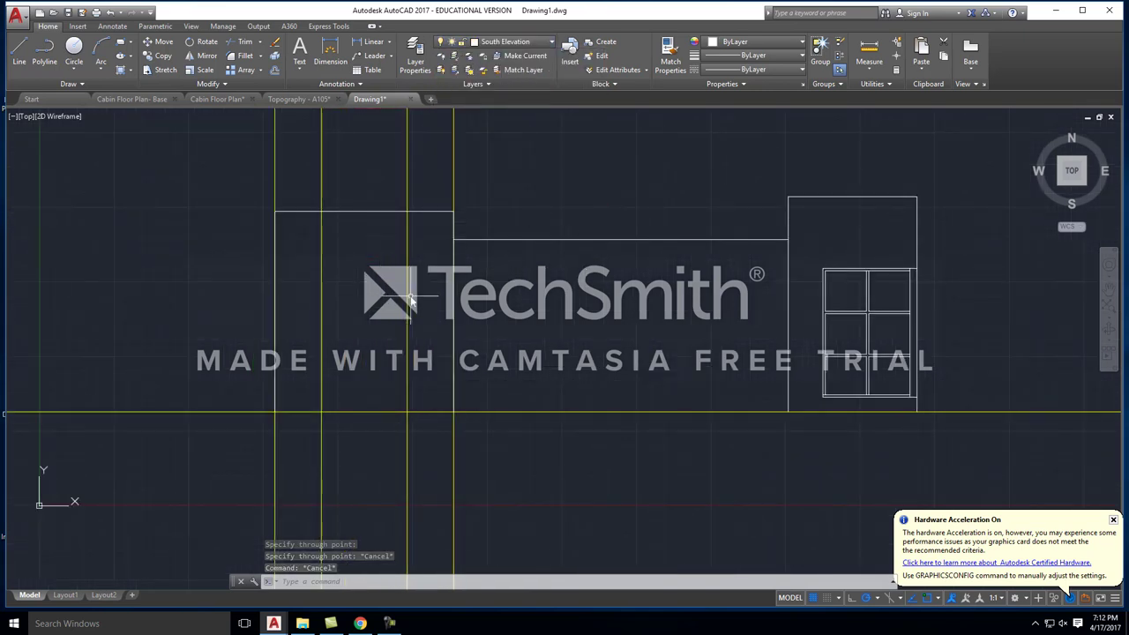
pyautogui.scroll(-4, 461, 350)
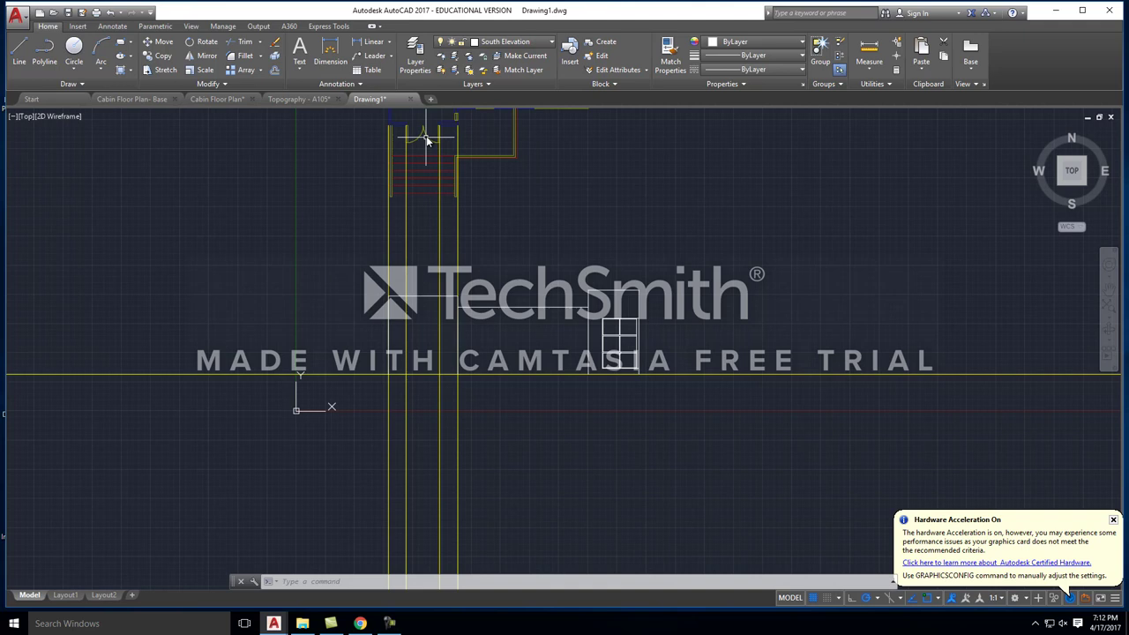
pyautogui.moveTo(395, 297); pyautogui.dragTo(358, 267, button='middle')
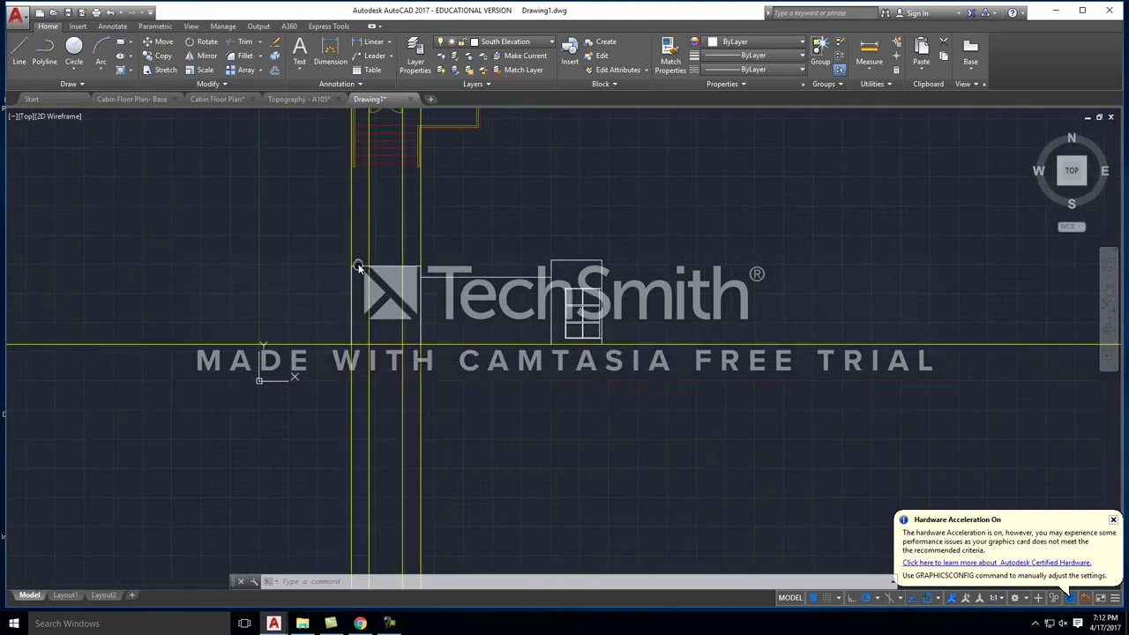
pyautogui.scroll(4, 386, 325)
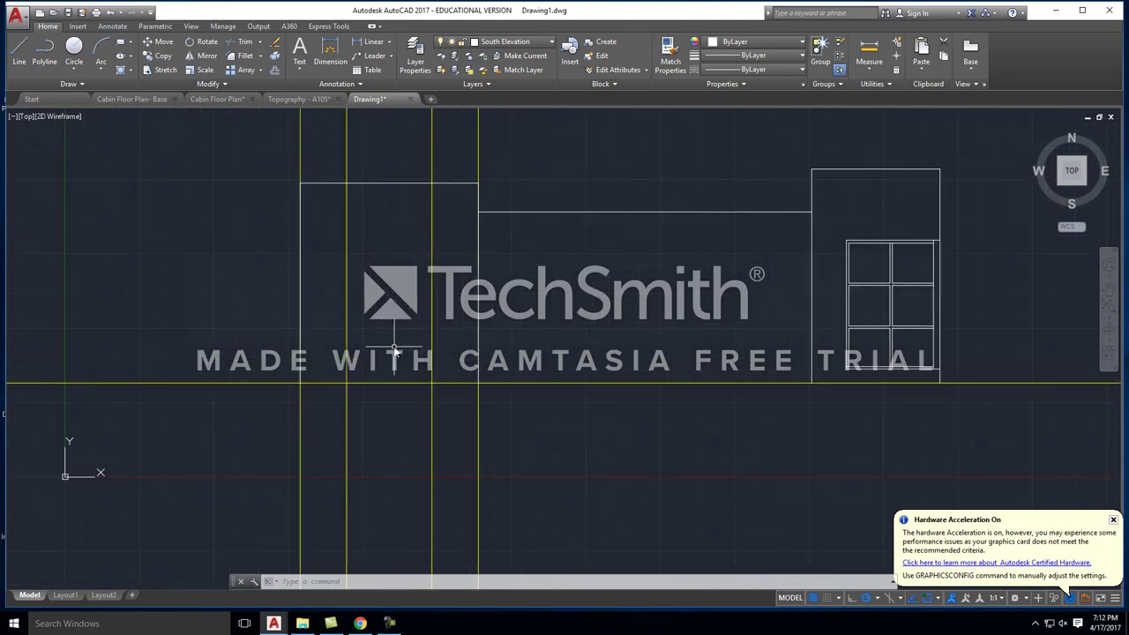
pyautogui.moveTo(398, 286); pyautogui.dragTo(396, 338, button='middle')
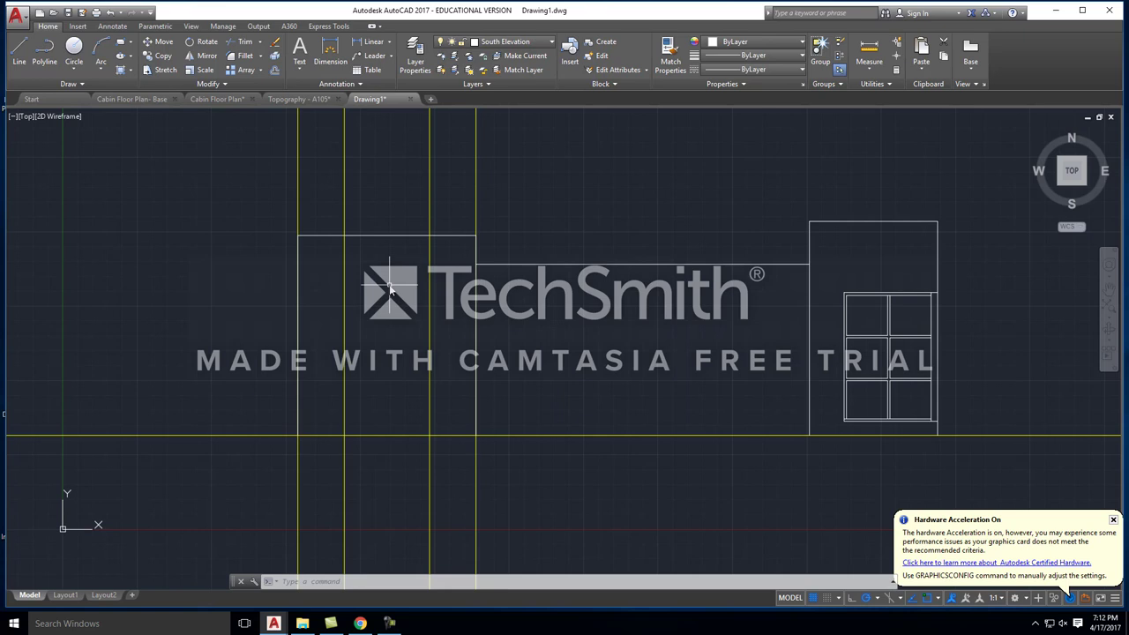
pyautogui.write('L')
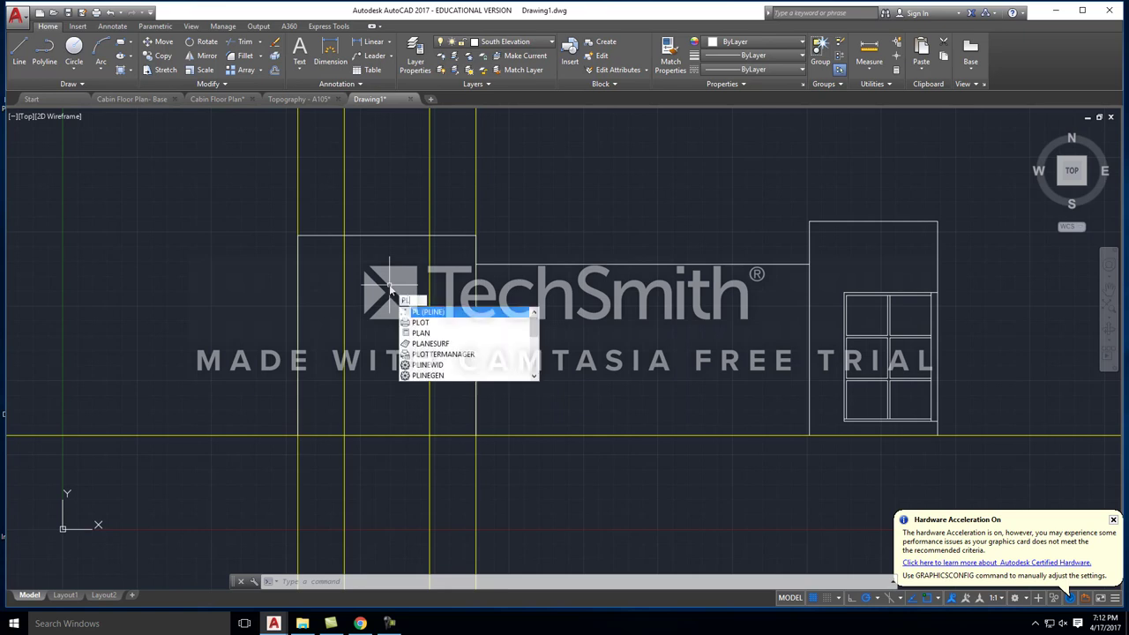
pyautogui.press('Return')
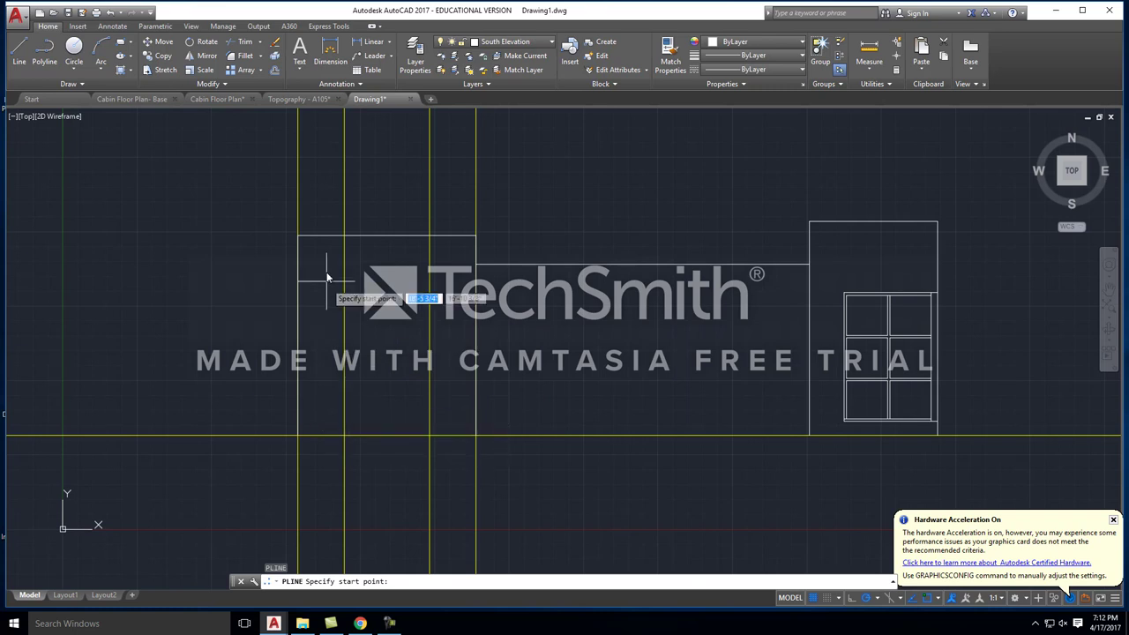
pyautogui.click(344, 437)
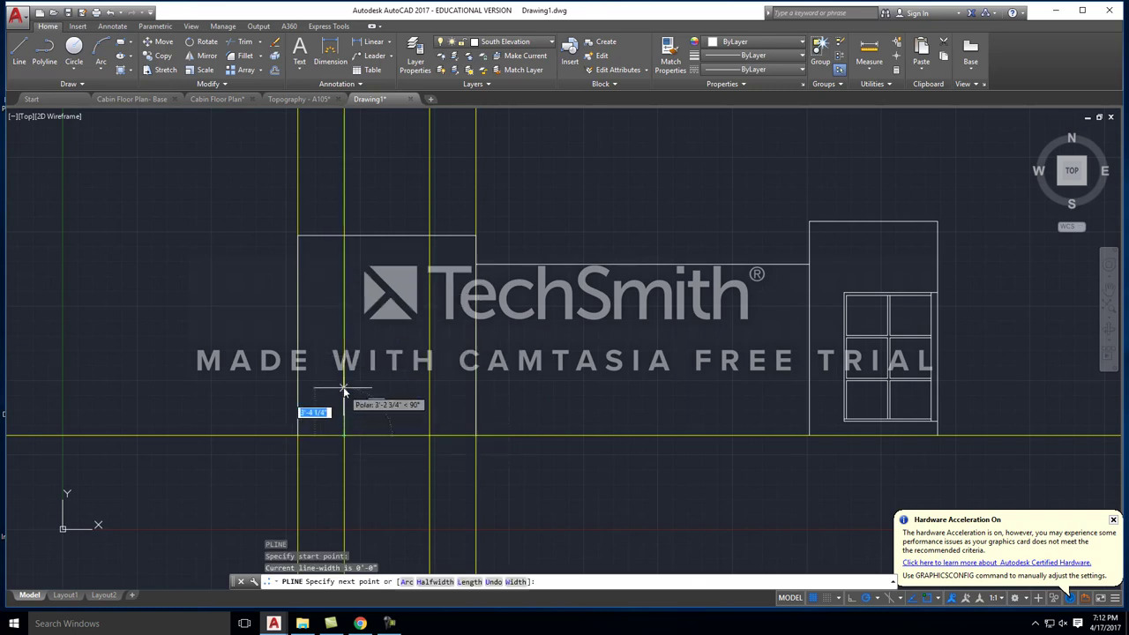
pyautogui.write("8'")
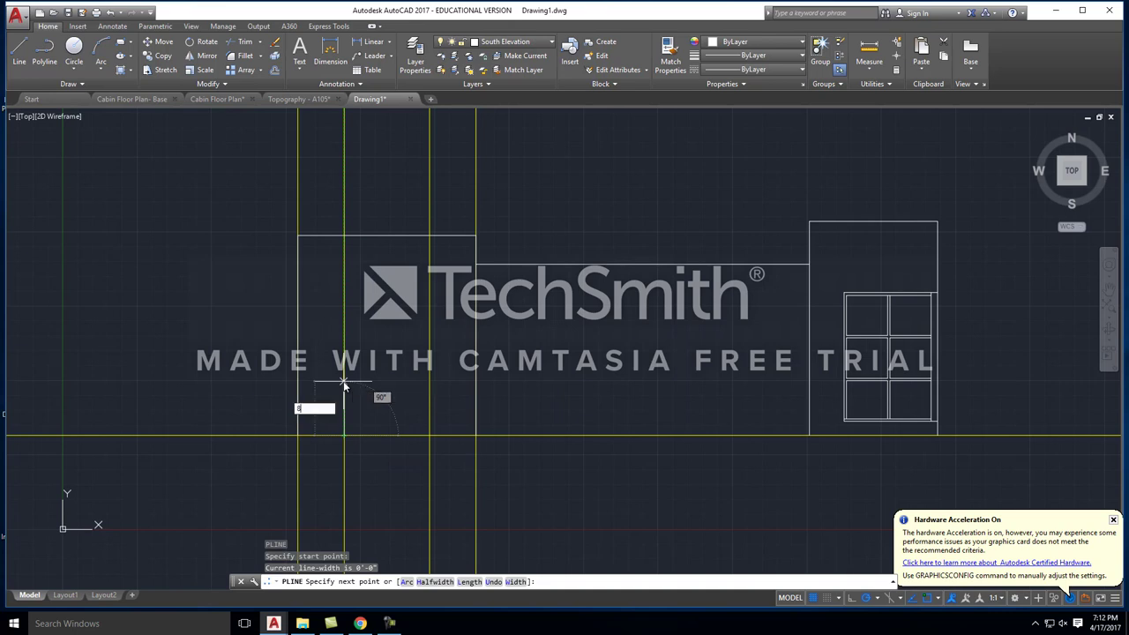
pyautogui.press('Return')
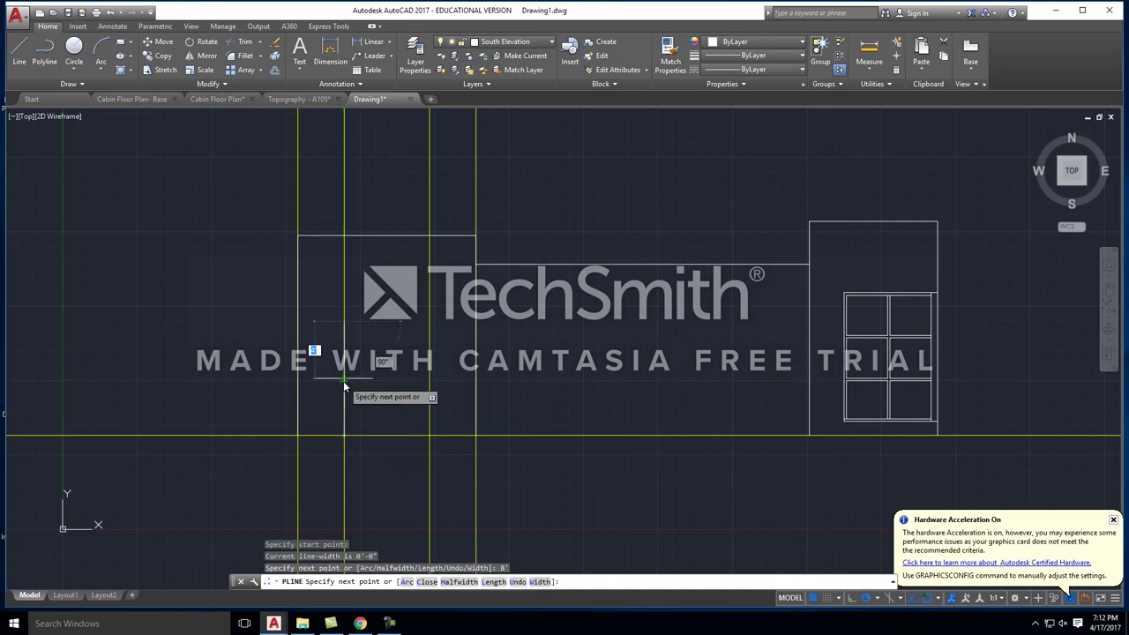
pyautogui.click(429, 323)
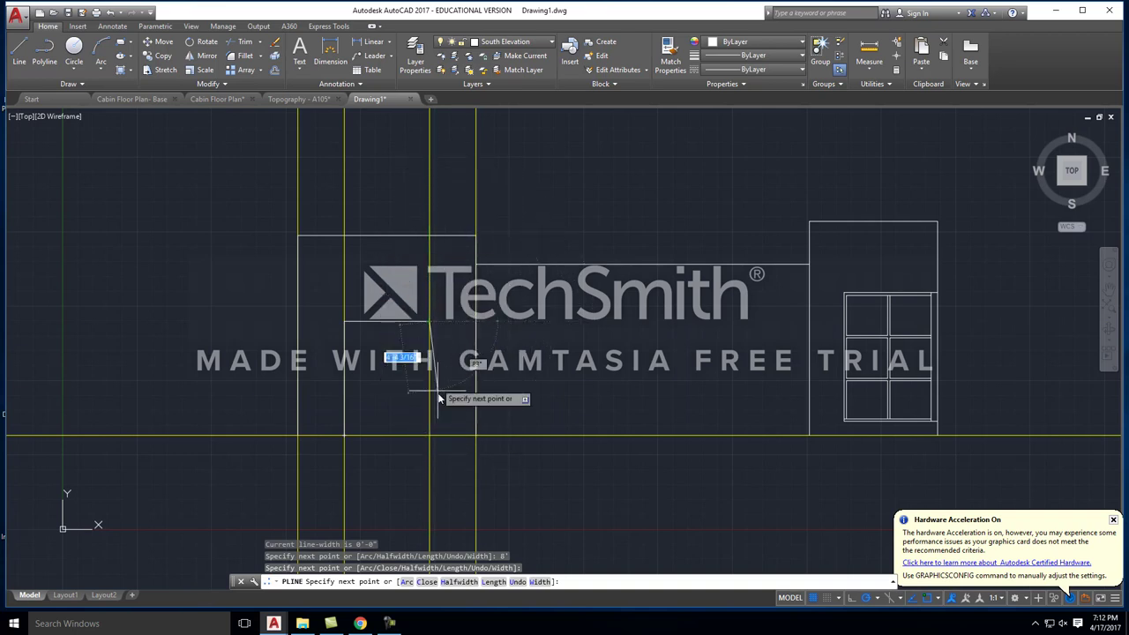
pyautogui.press('Escape')
pyautogui.press('Escape')
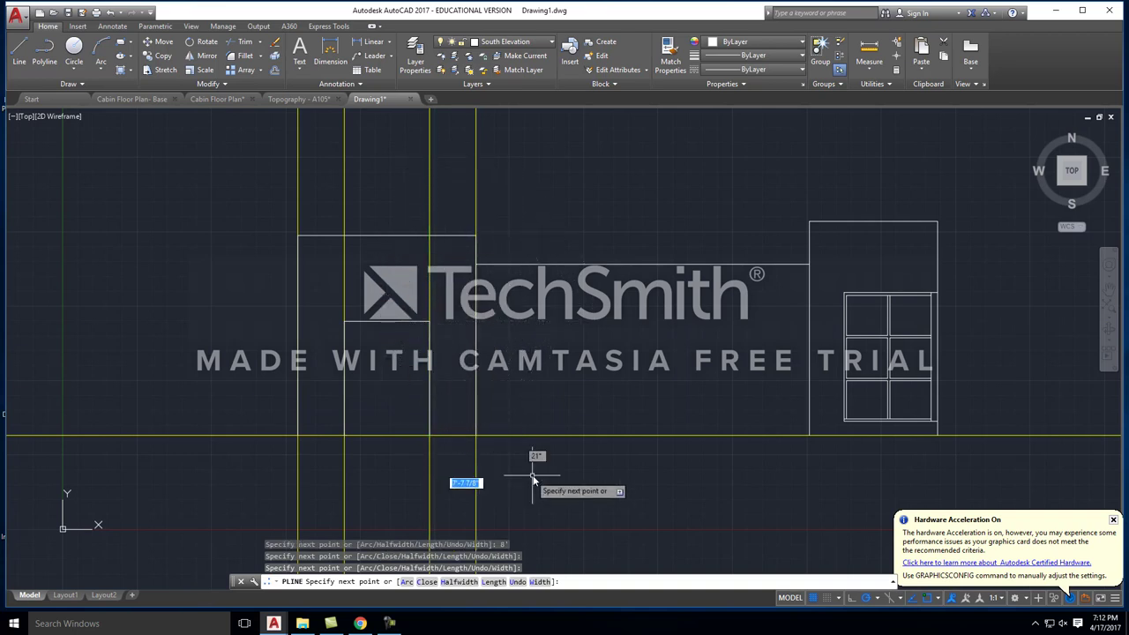
# Step: Erase the two projection rays that pass through the door outline
pyautogui.scroll(-2, 472, 364)
pyautogui.click(457, 323)
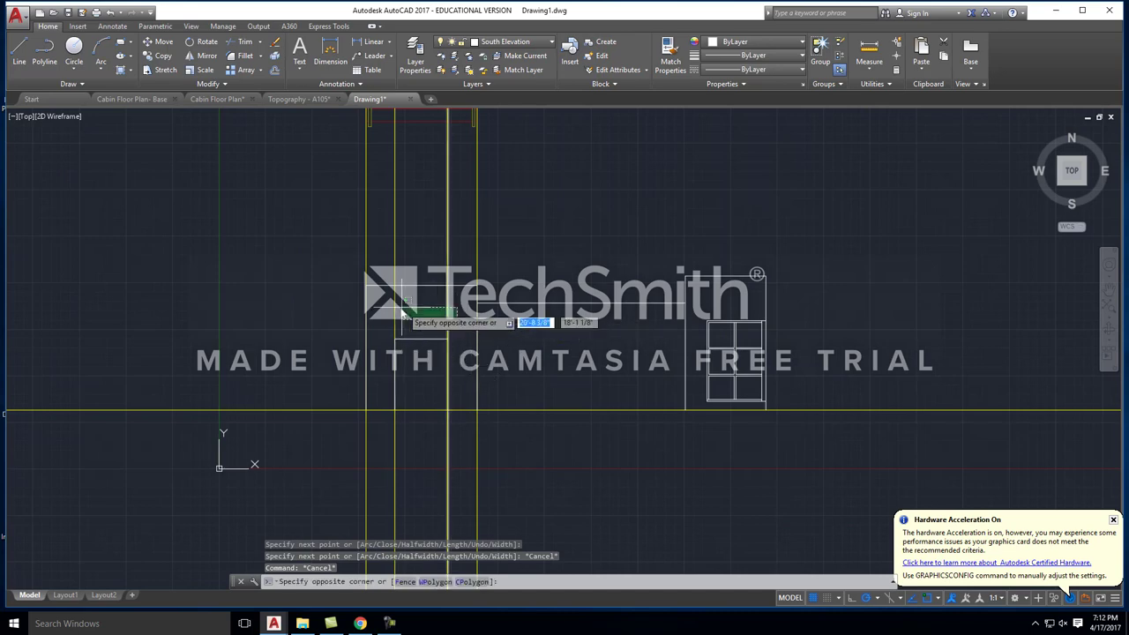
pyautogui.click(525, 435)
pyautogui.press('Delete')
# Step: Offset the door outline outward by 2" to form the door frame
pyautogui.scroll(4, 432, 360)
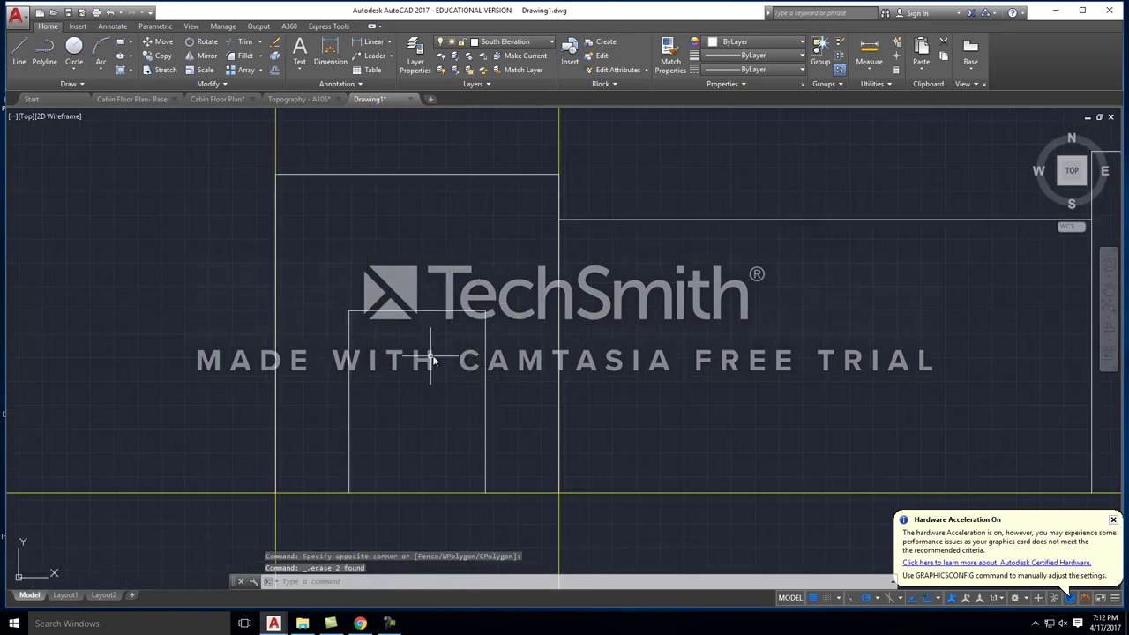
pyautogui.scroll(-4, 371, 313)
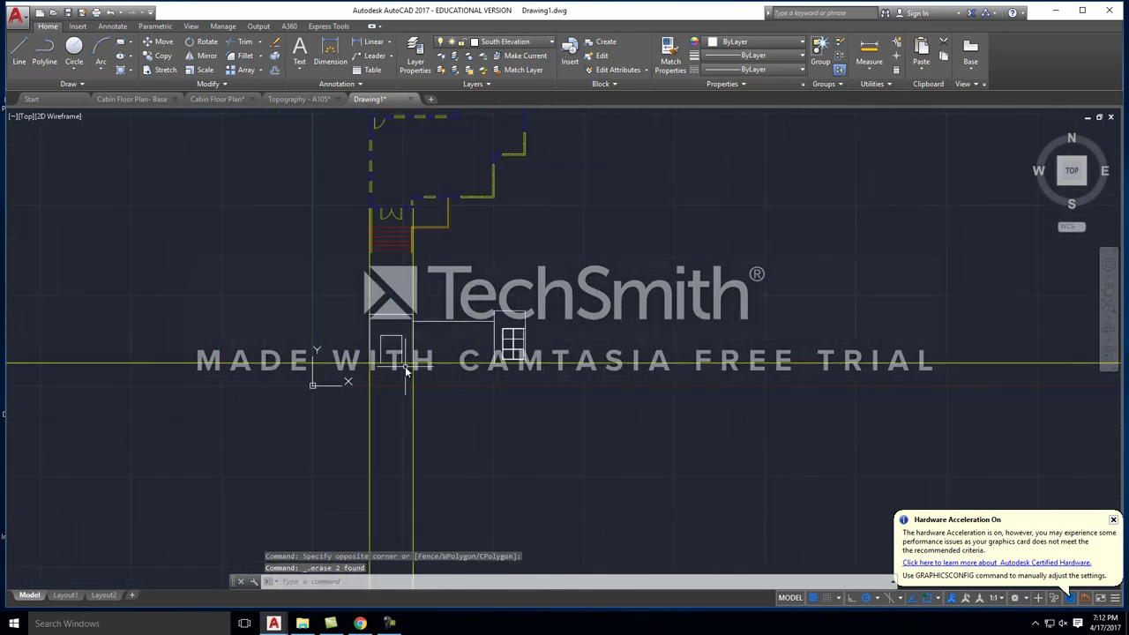
pyautogui.scroll(2, 352, 307)
pyautogui.scroll(4, 389, 375)
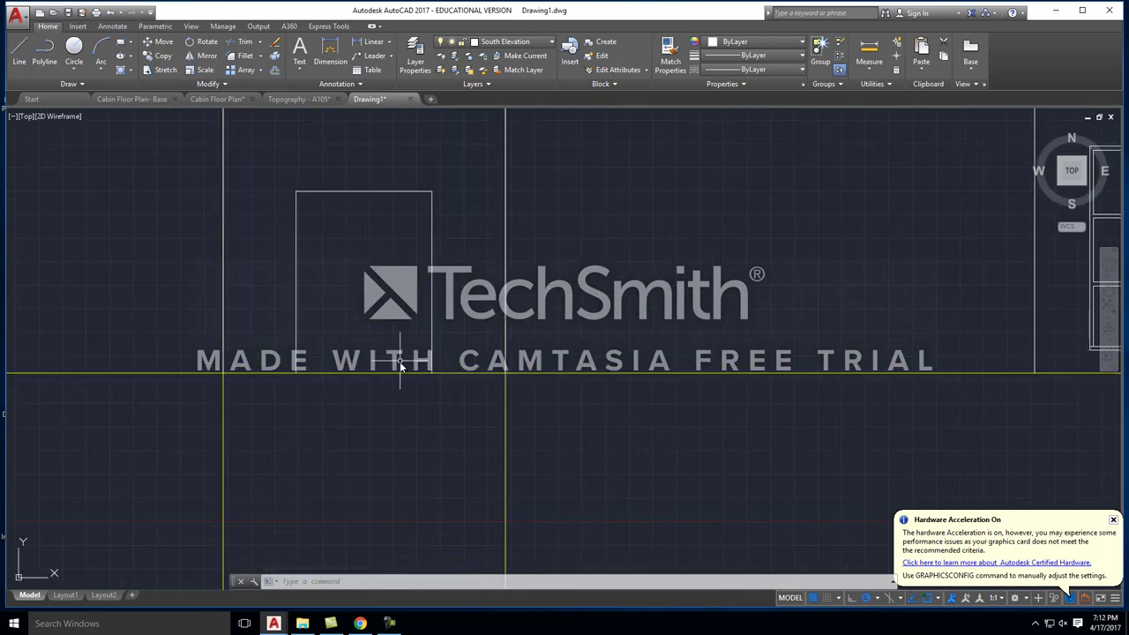
pyautogui.write('o')
pyautogui.press('Return')
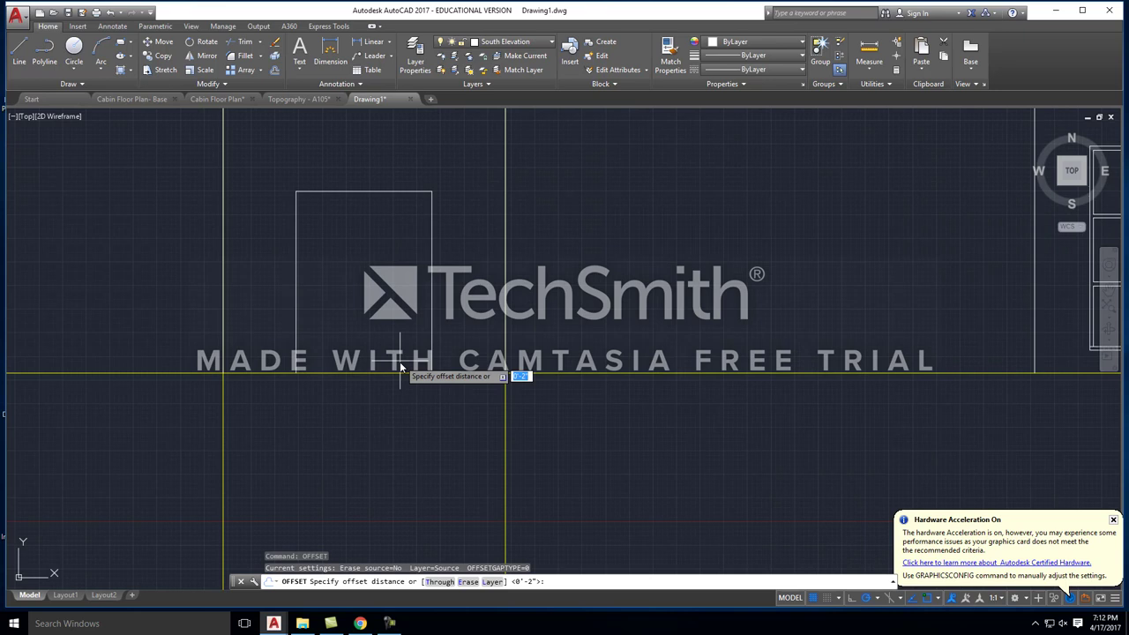
pyautogui.press('Return')
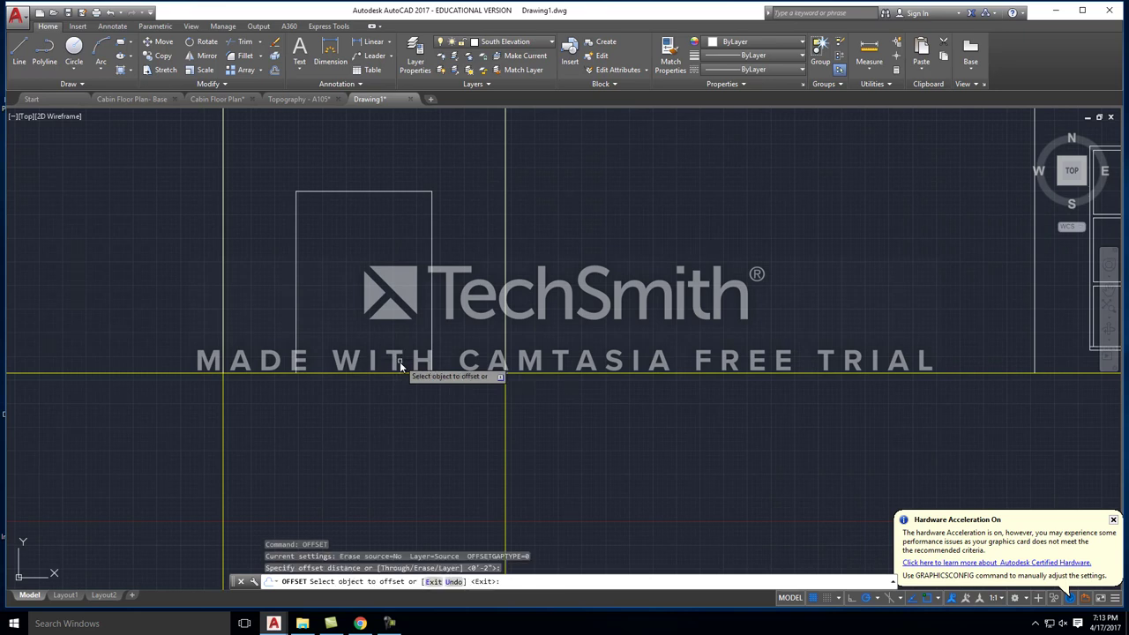
pyautogui.click(376, 190)
pyautogui.click(379, 182)
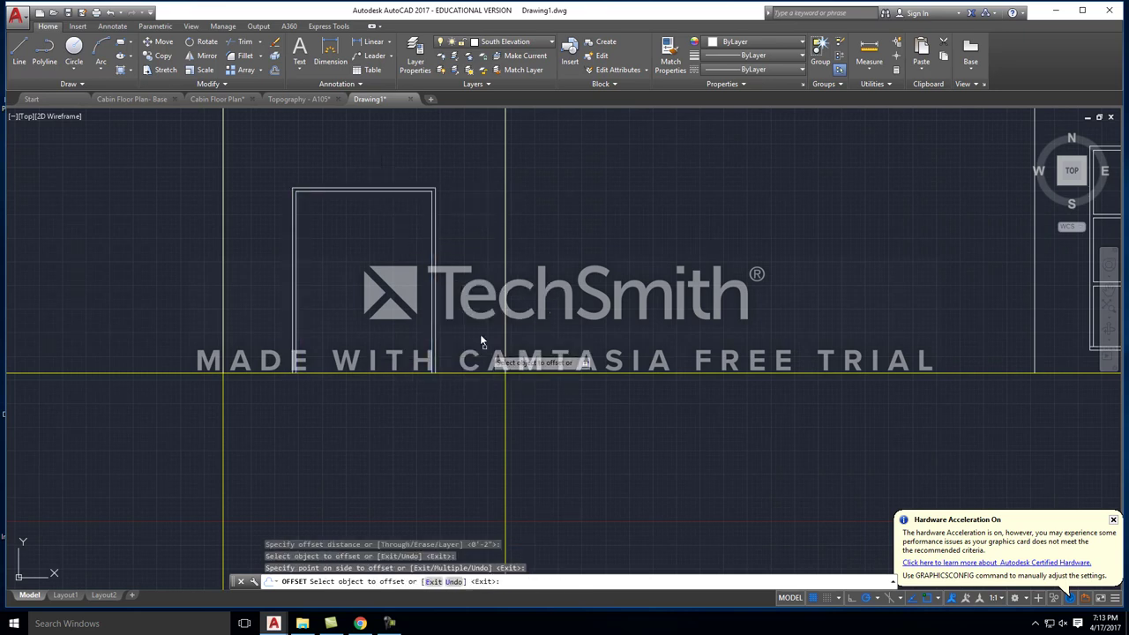
pyautogui.press('Escape')
pyautogui.press('Escape')
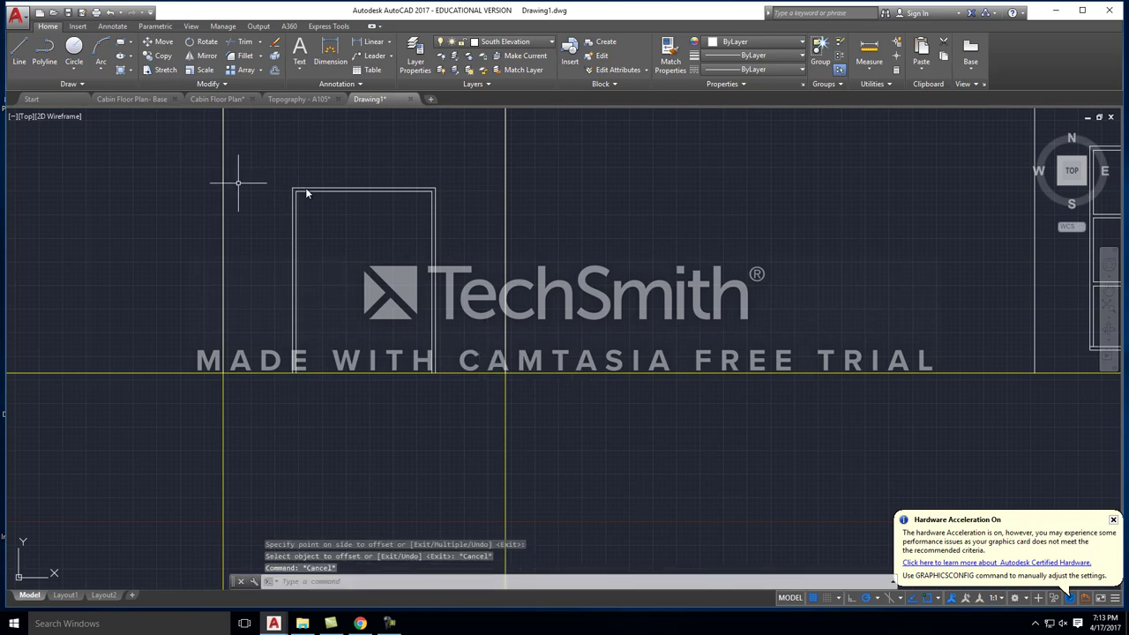
# Step: Draw a vertical line from the midpoint of the door's inner top edge down to the ground line, dividing the double door
pyautogui.write('l')
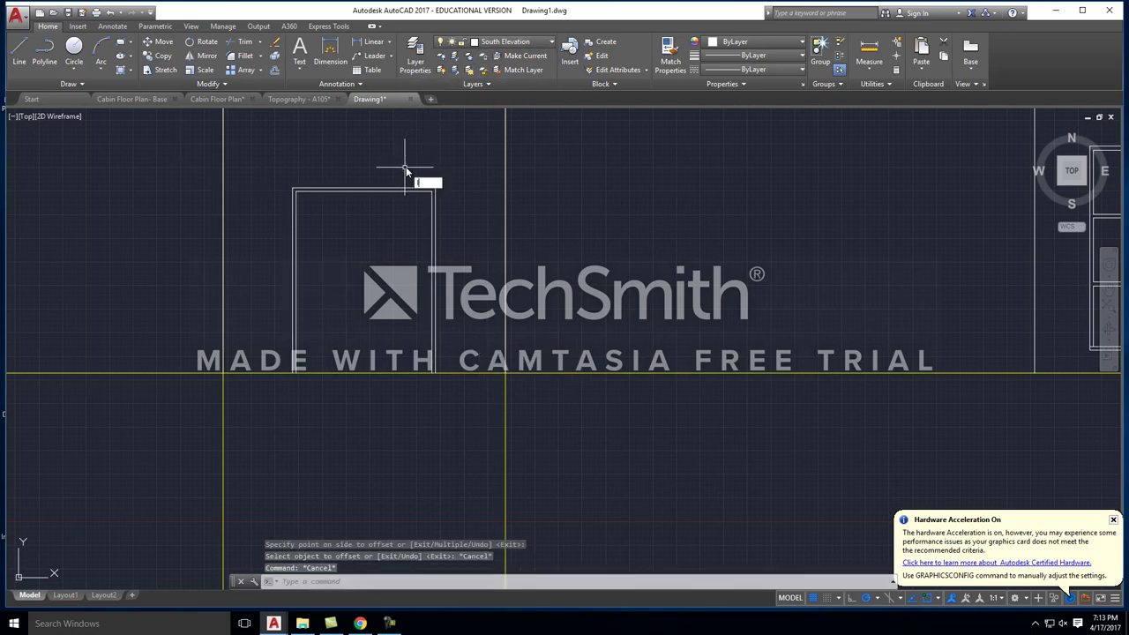
pyautogui.press('Return')
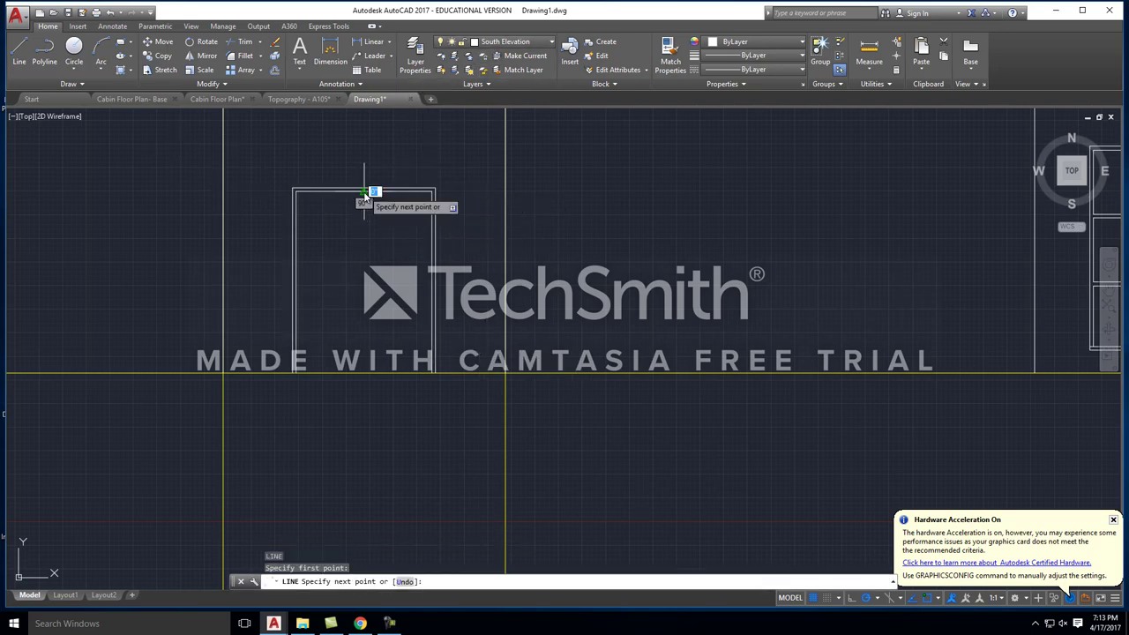
pyautogui.click(365, 191)
pyautogui.click(362, 368)
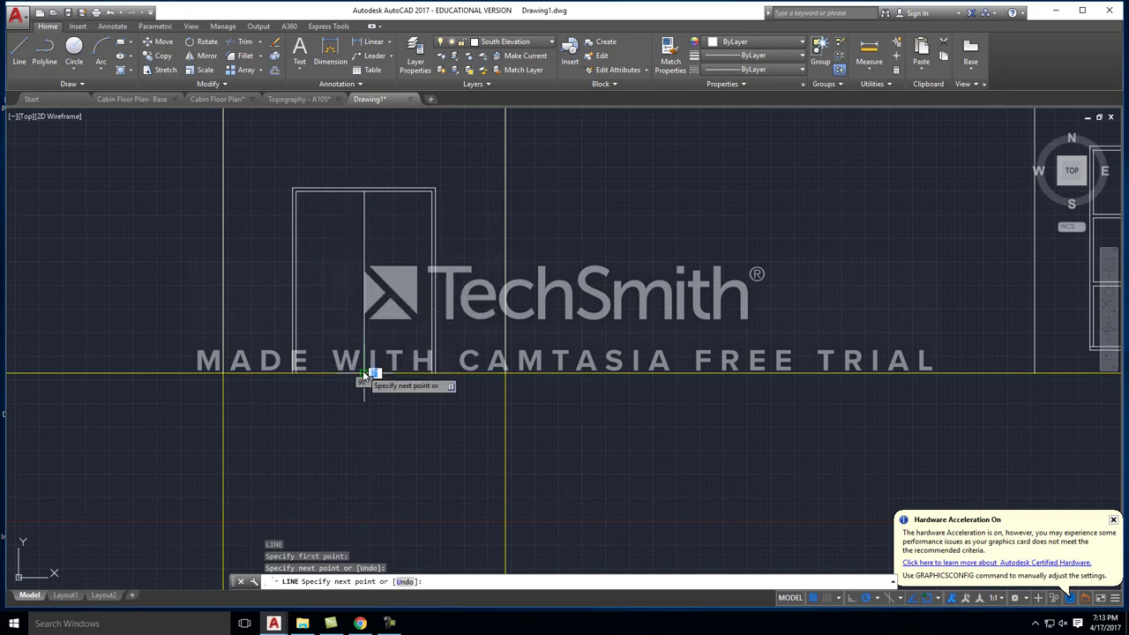
pyautogui.press('Escape')
pyautogui.scroll(-3, 385, 351)
pyautogui.scroll(2, 375, 297)
pyautogui.scroll(2, 375, 297)
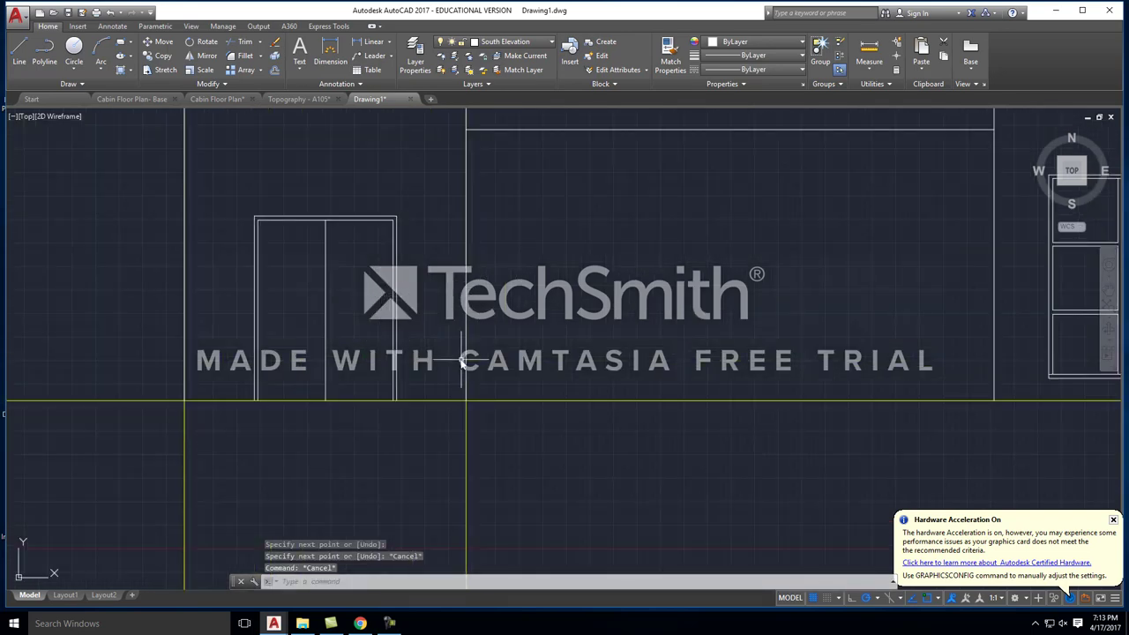
pyautogui.scroll(-5, 336, 302)
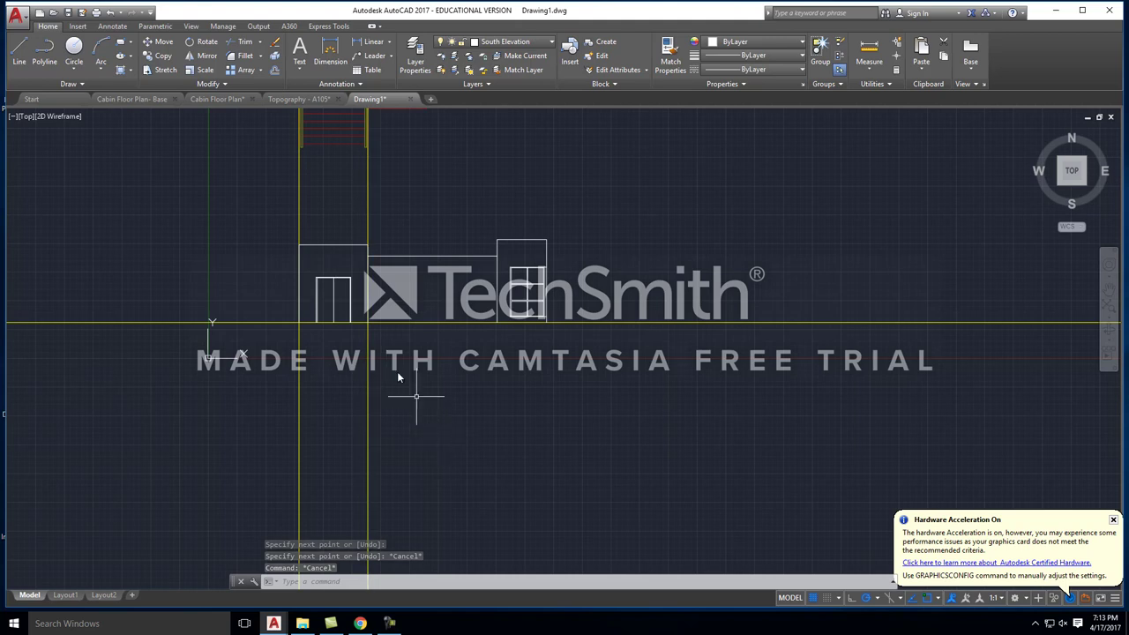
pyautogui.scroll(5, 403, 377)
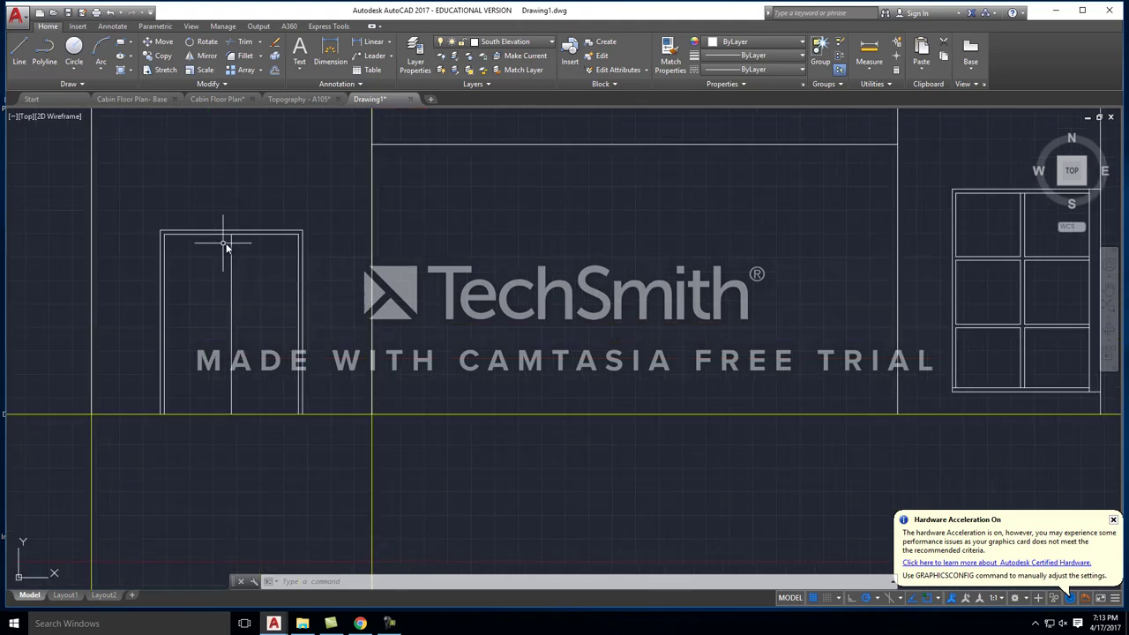
pyautogui.scroll(-4, 391, 328)
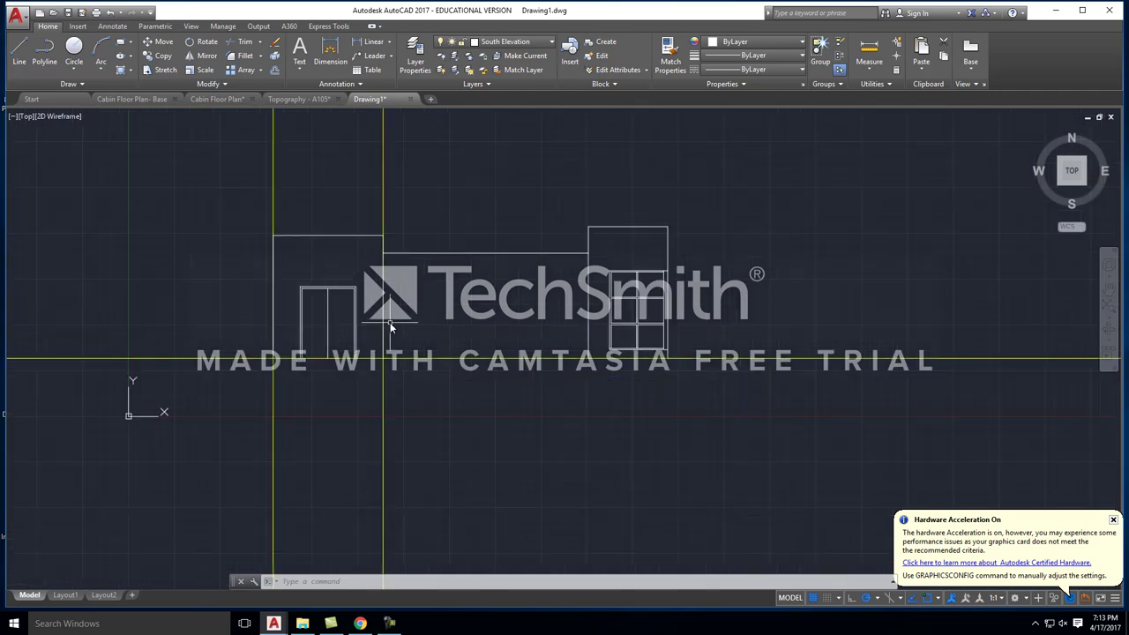
# Step: Erase the two vertical projection rays that run through the side walls of the block with the double door
pyautogui.scroll(-2, 297, 227)
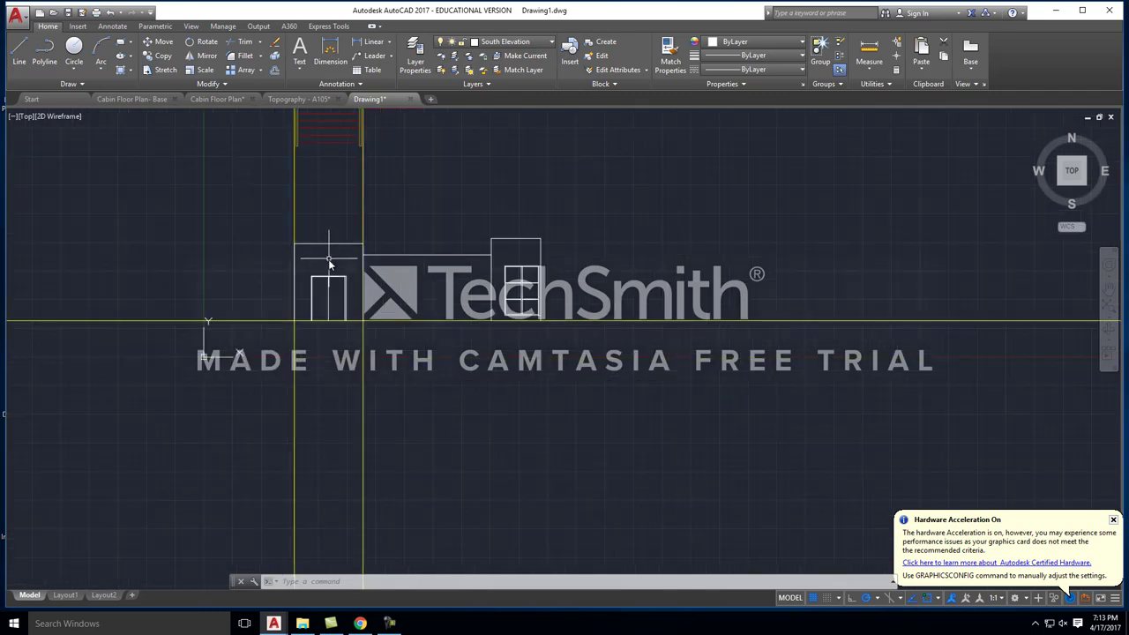
pyautogui.moveTo(337, 241); pyautogui.dragTo(294, 340, button='middle')
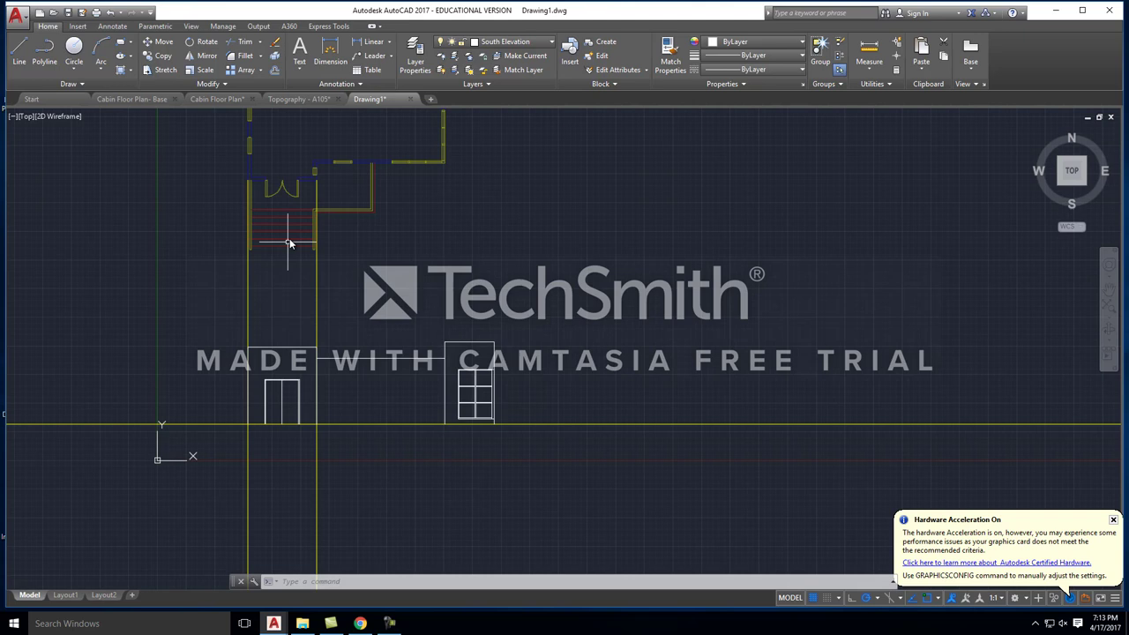
pyautogui.scroll(4, 302, 308)
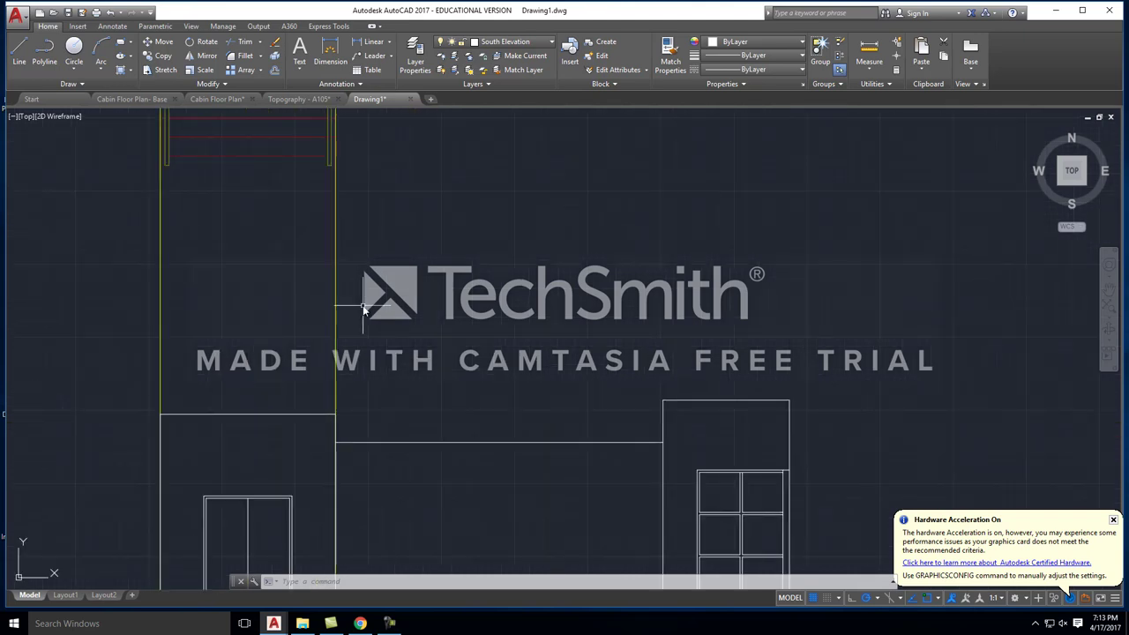
pyautogui.click(363, 305)
pyautogui.click(108, 285)
pyautogui.press('Delete')
pyautogui.scroll(-4, 309, 244)
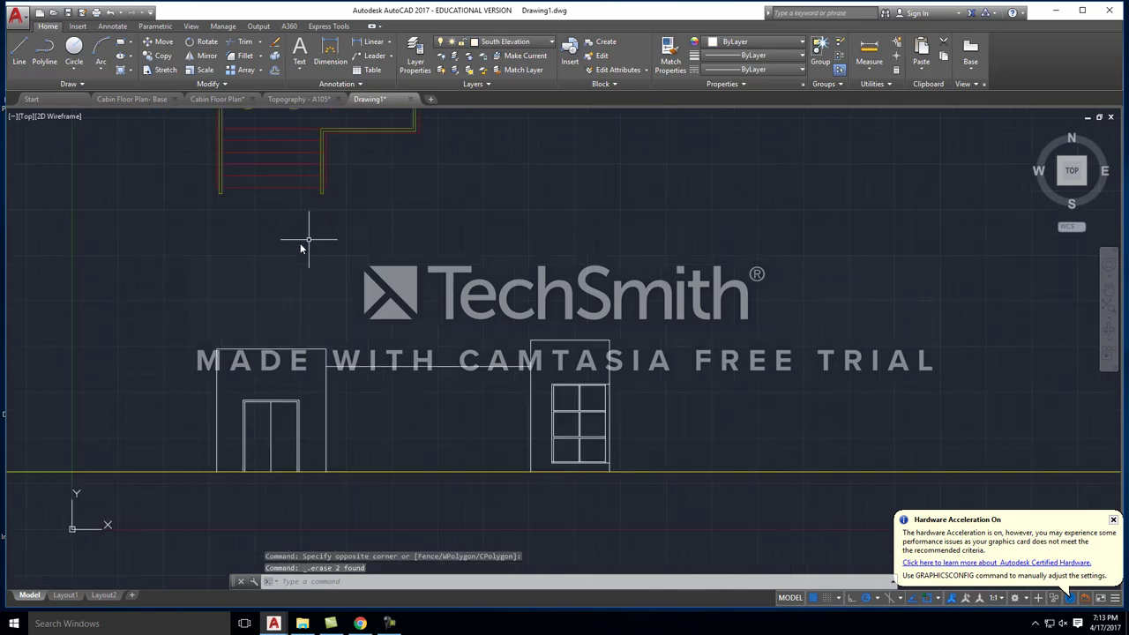
# Step: Compare the entry stairs, railings and deck on the floor plan with the double-door block in the elevation
pyautogui.scroll(5, 322, 308)
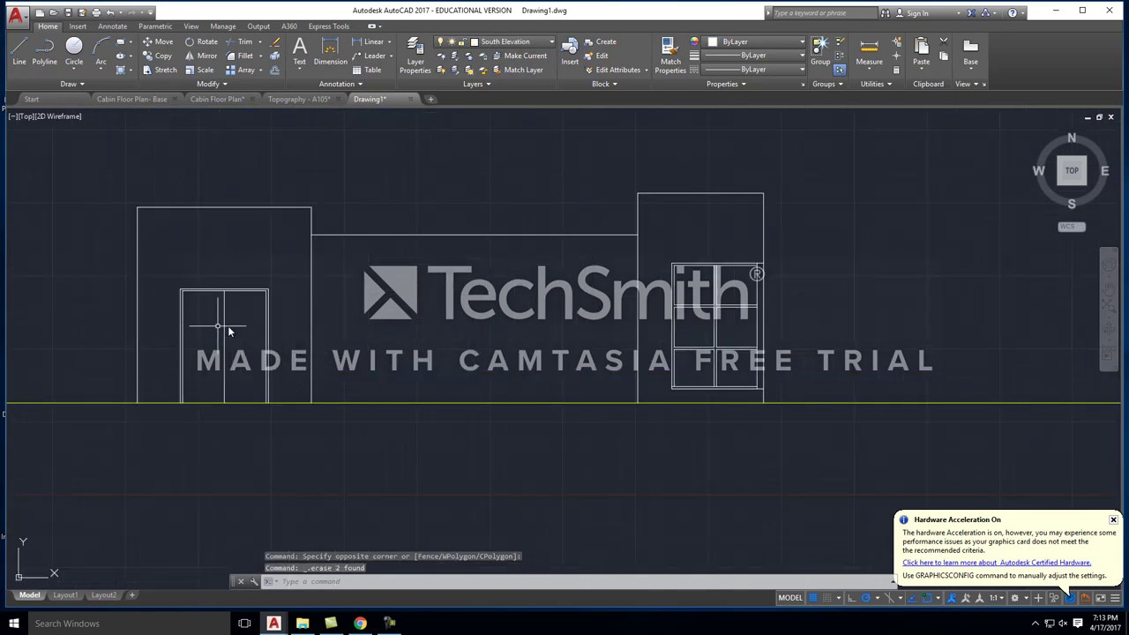
pyautogui.scroll(-2, 720, 295)
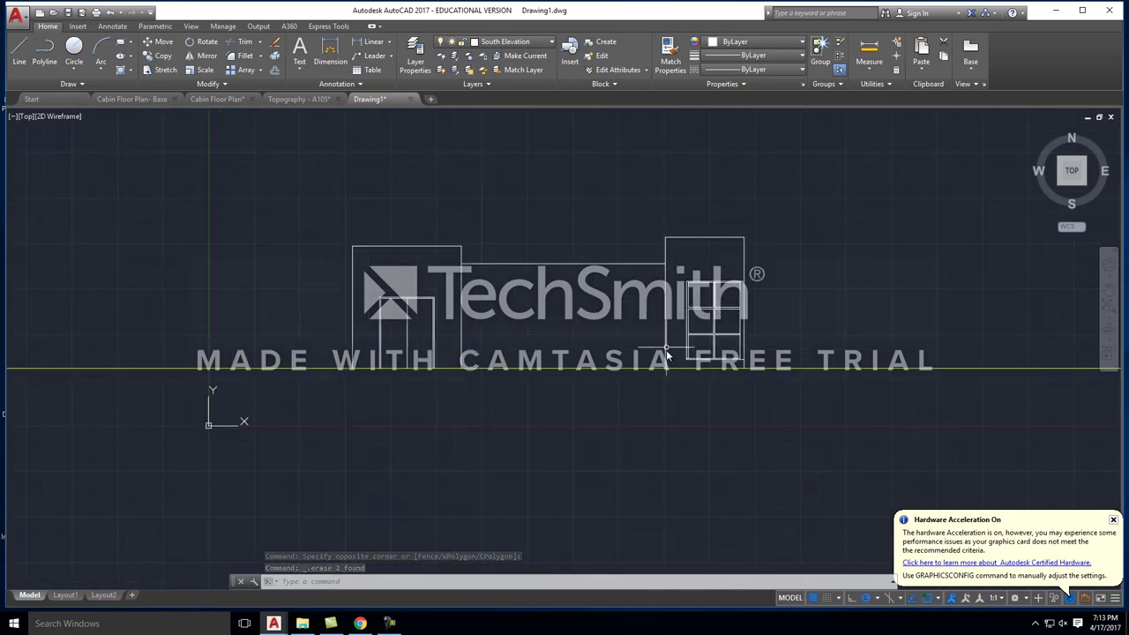
pyautogui.scroll(-2, 721, 315)
pyautogui.moveTo(721, 315); pyautogui.dragTo(540, 314, button='middle')
pyautogui.scroll(2, 433, 181)
pyautogui.moveTo(433, 182); pyautogui.dragTo(389, 301, button='middle')
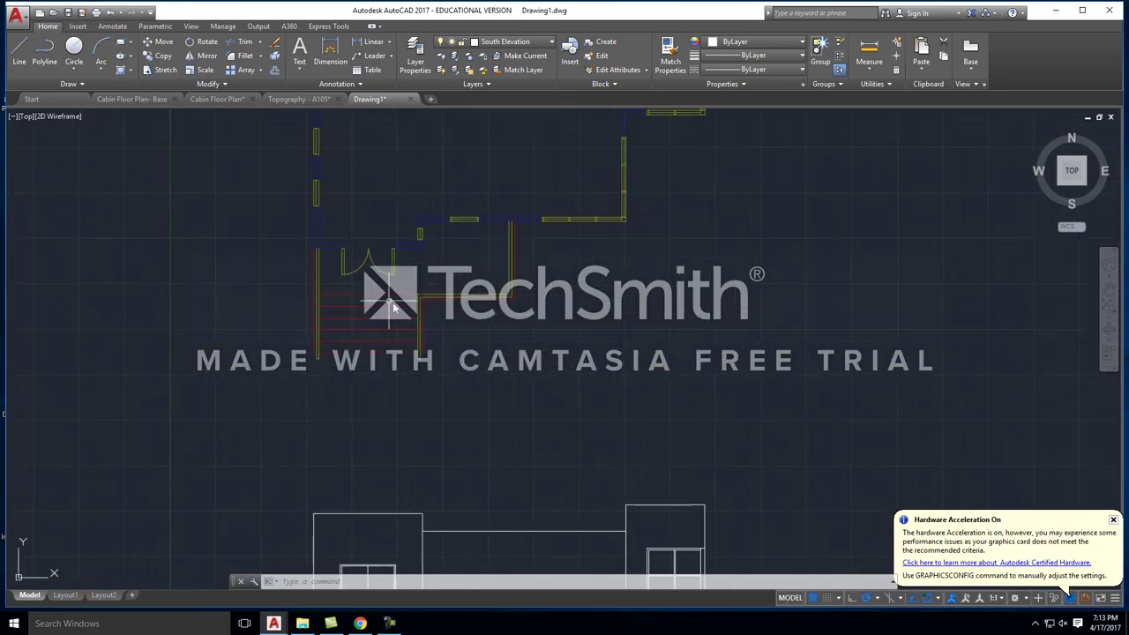
pyautogui.scroll(4, 436, 246)
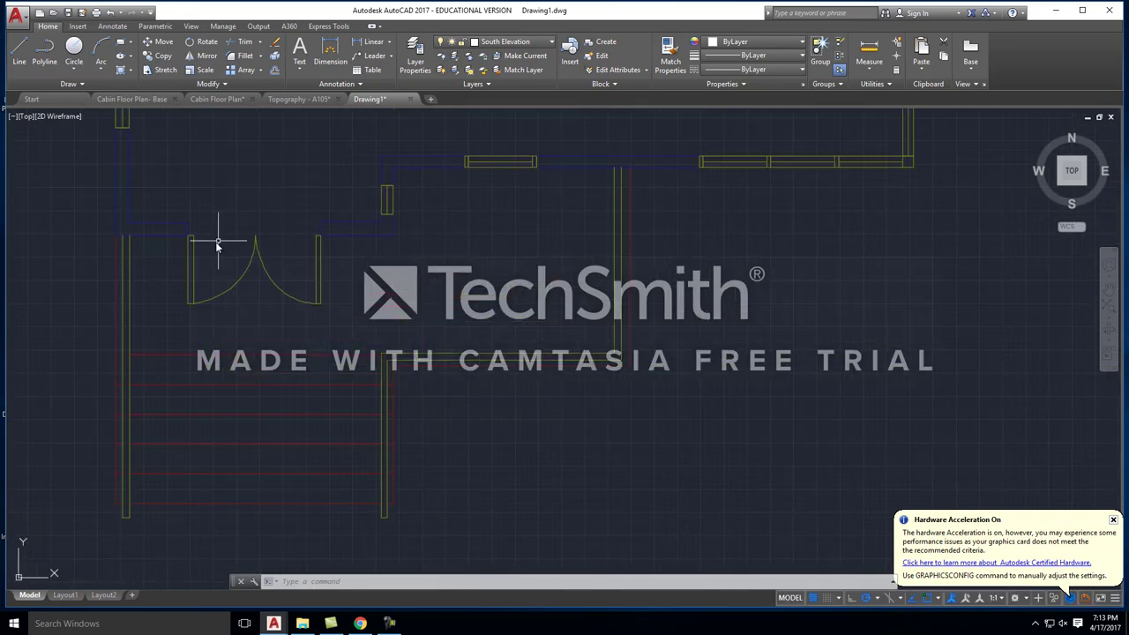
pyautogui.scroll(-2, 383, 247)
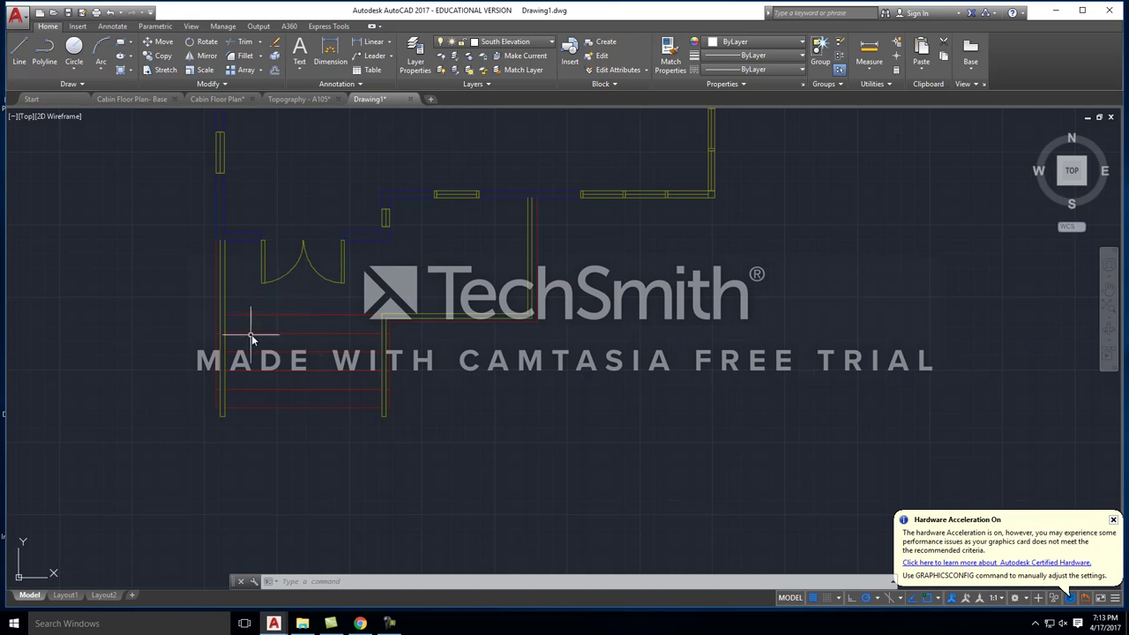
pyautogui.scroll(-2, 378, 295)
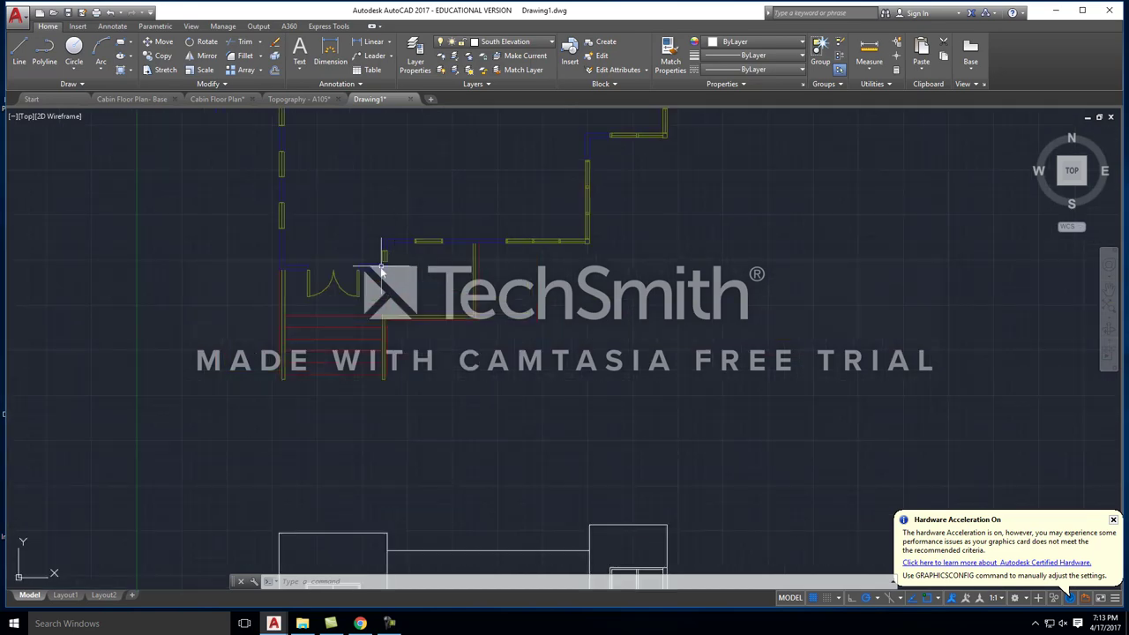
pyautogui.scroll(2, 346, 313)
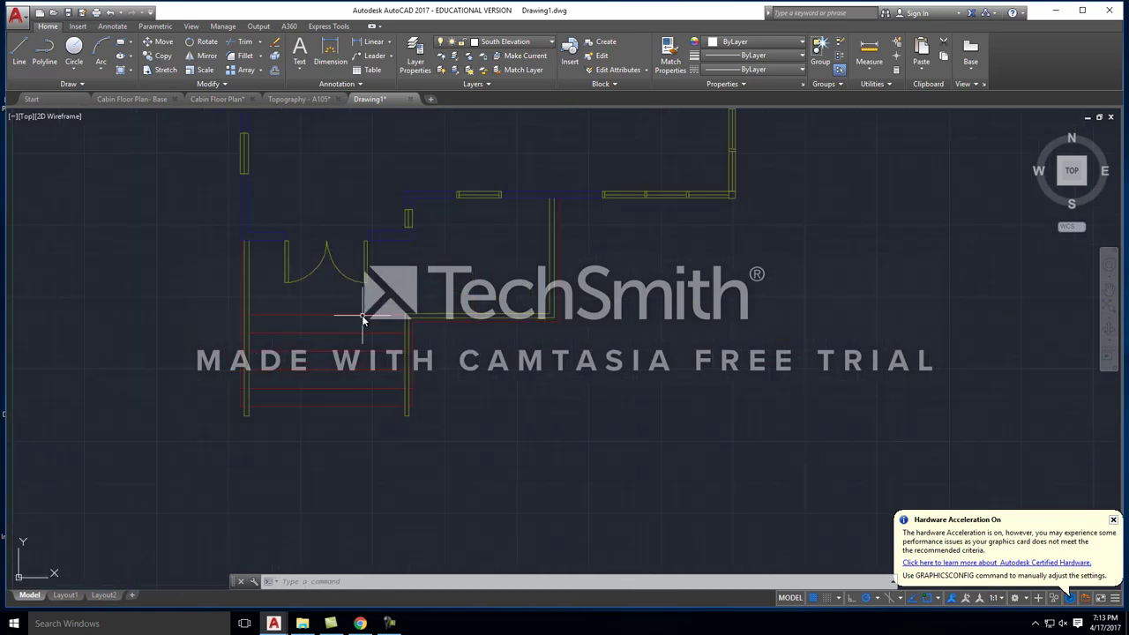
pyautogui.scroll(-2, 370, 323)
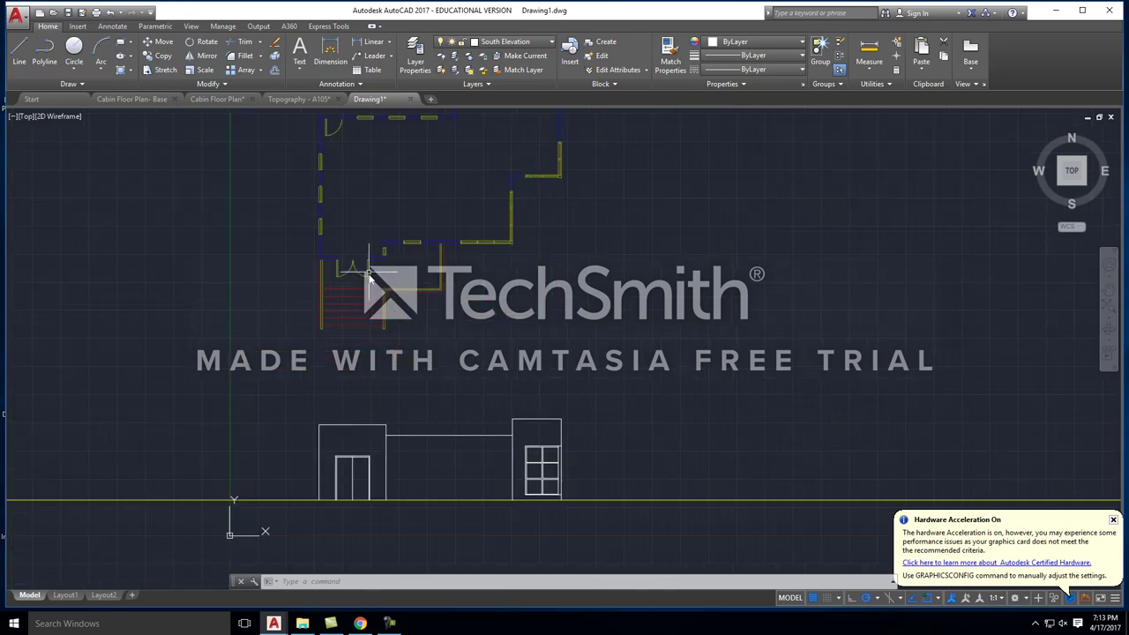
pyautogui.moveTo(366, 295); pyautogui.dragTo(360, 208, button='middle')
pyautogui.moveTo(344, 436); pyautogui.dragTo(330, 378, button='middle')
pyautogui.scroll(3, 314, 328)
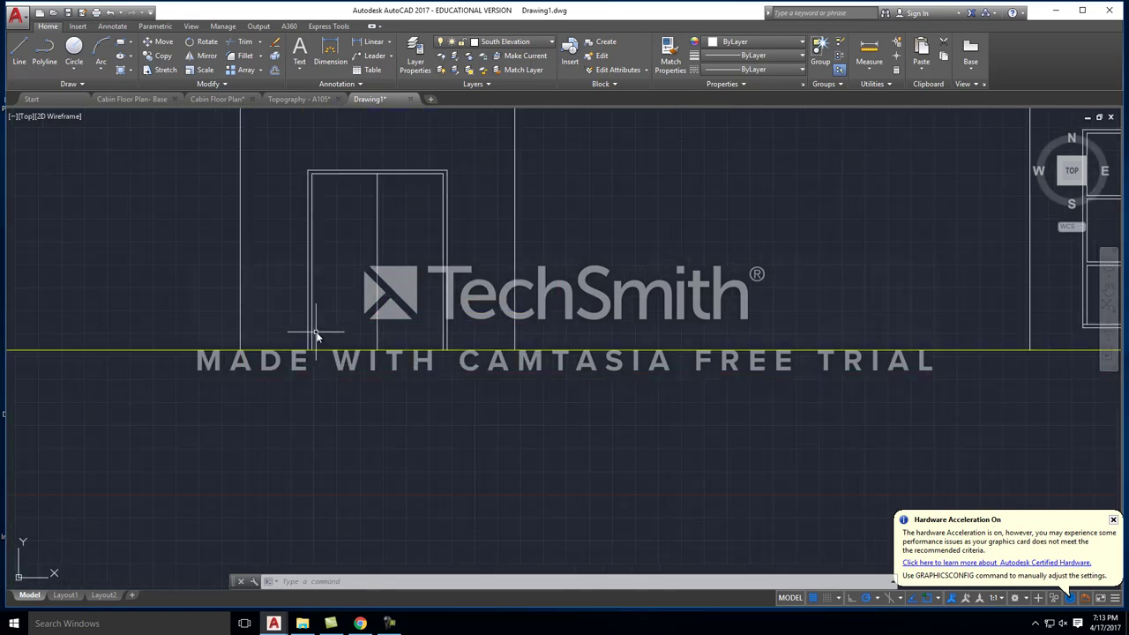
pyautogui.scroll(-2, 315, 307)
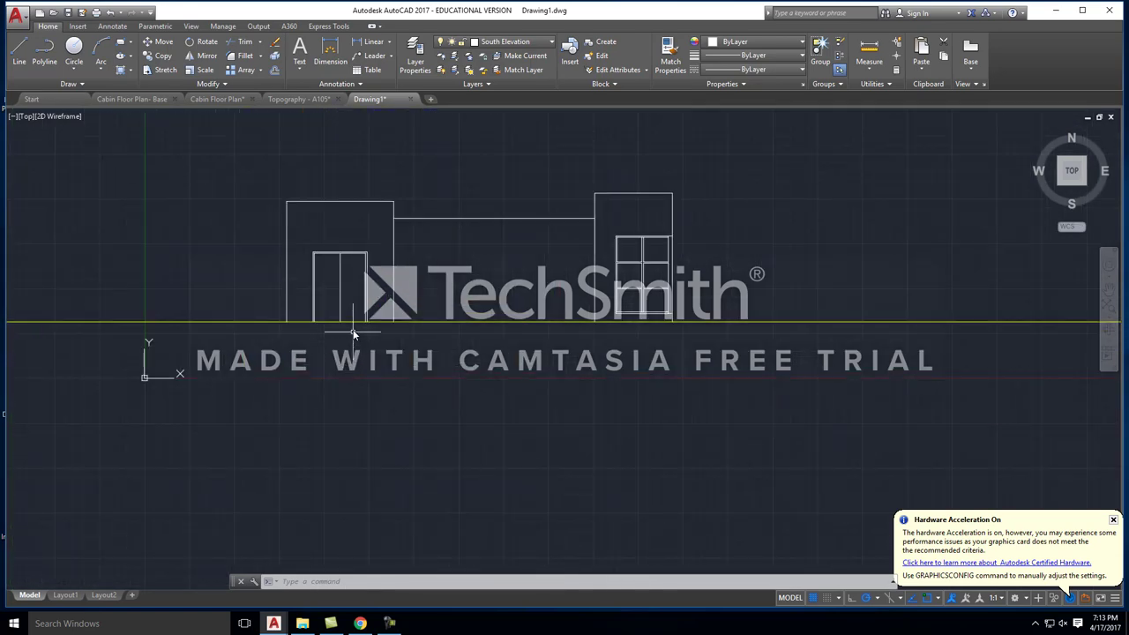
# Step: Erase one of the overlapping horizontal rays on the ground line and check what remains there
pyautogui.click(450, 323)
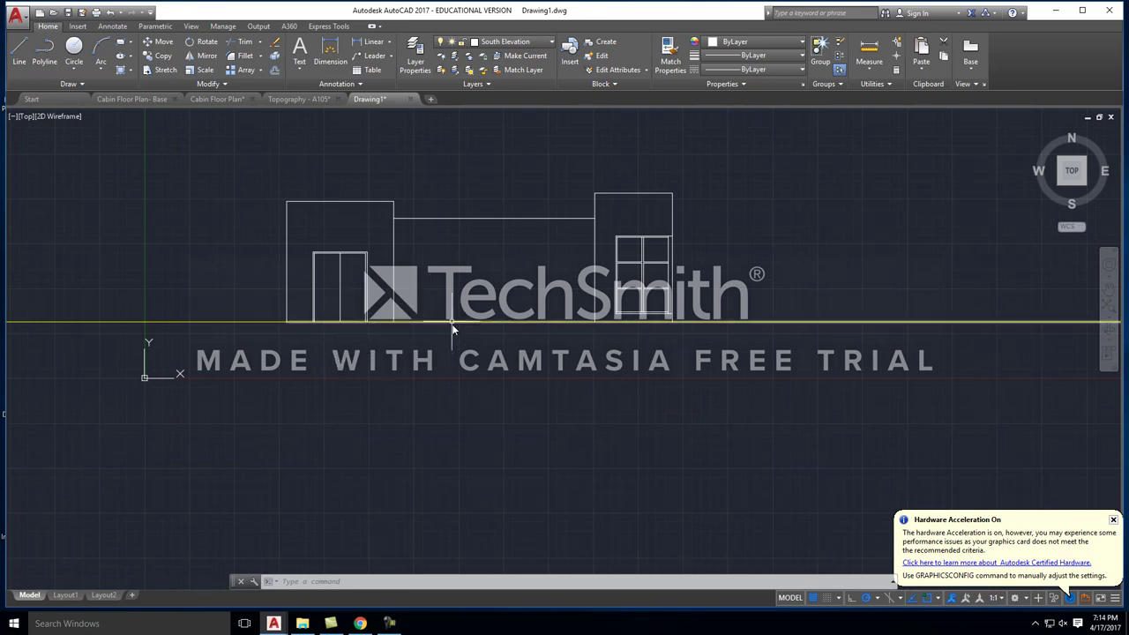
pyautogui.press('Delete')
pyautogui.press('Escape')
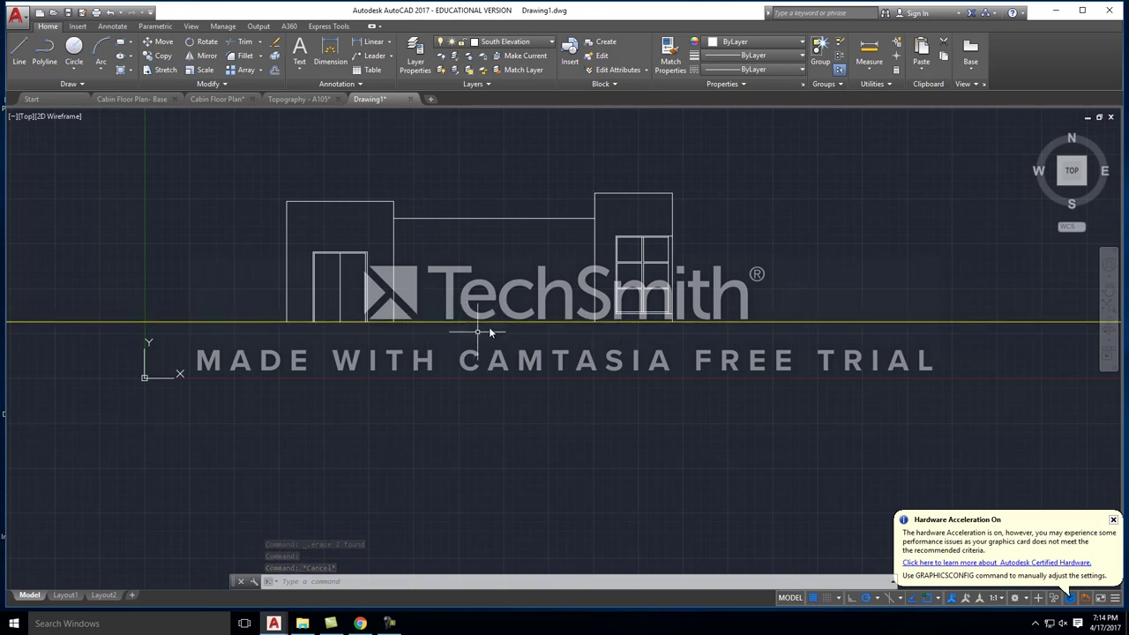
pyautogui.moveTo(491, 322)
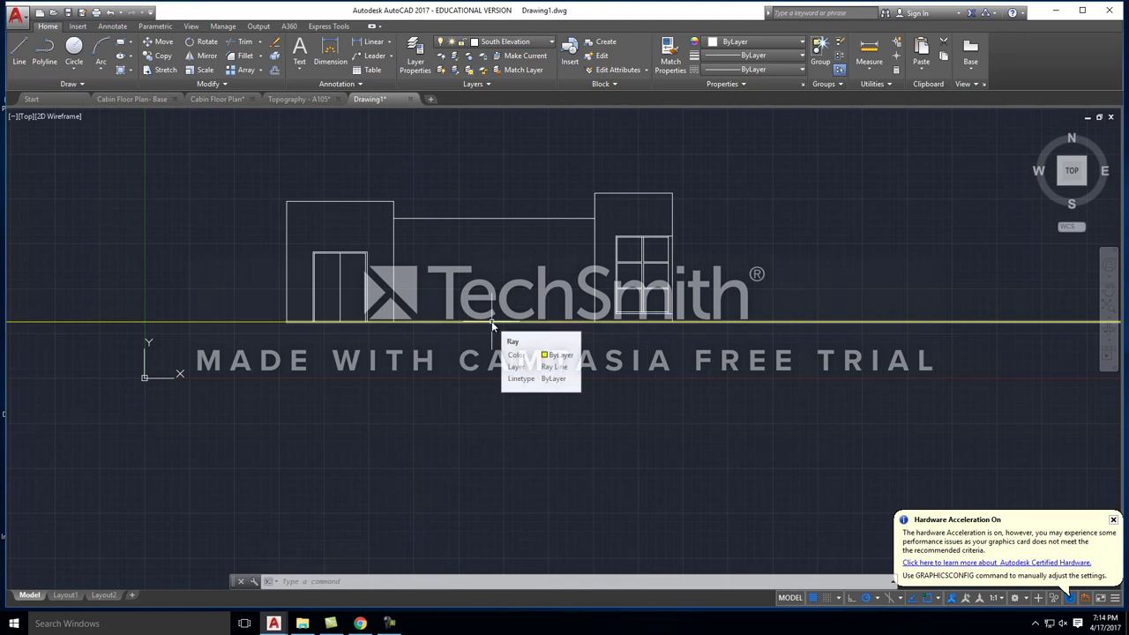
# Step: On the Ray Line layer, project rays straight down from the two outer front corners of the entry stairs
pyautogui.scroll(-2, 491, 323)
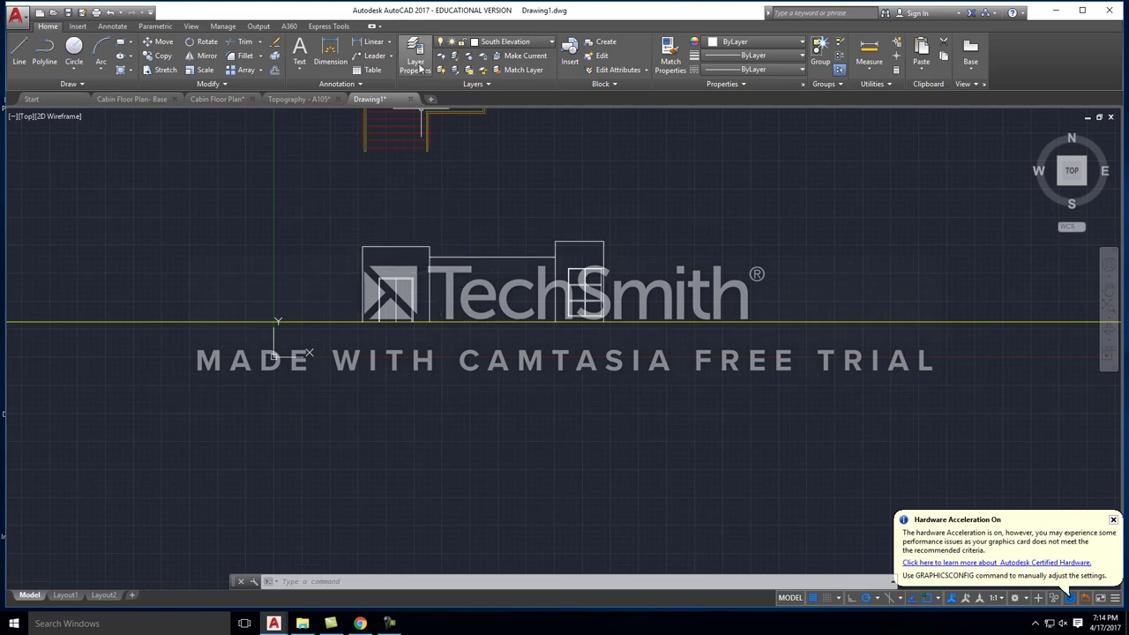
pyautogui.click(511, 42)
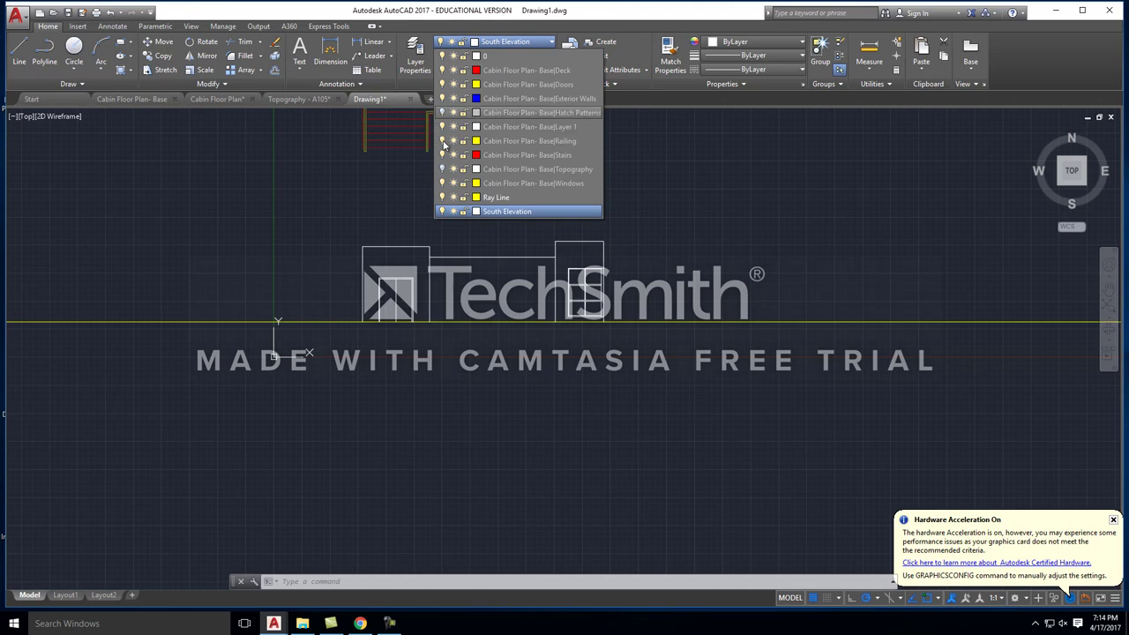
pyautogui.click(499, 197)
pyautogui.write('ra')
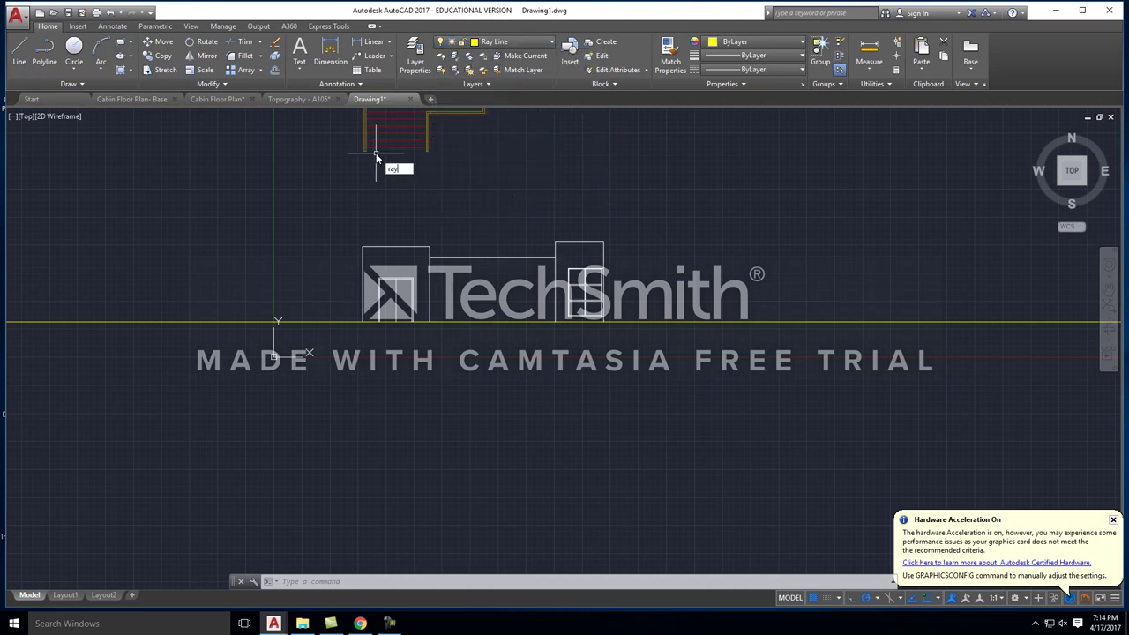
pyautogui.write('y')
pyautogui.press('Return')
pyautogui.scroll(2, 345, 155)
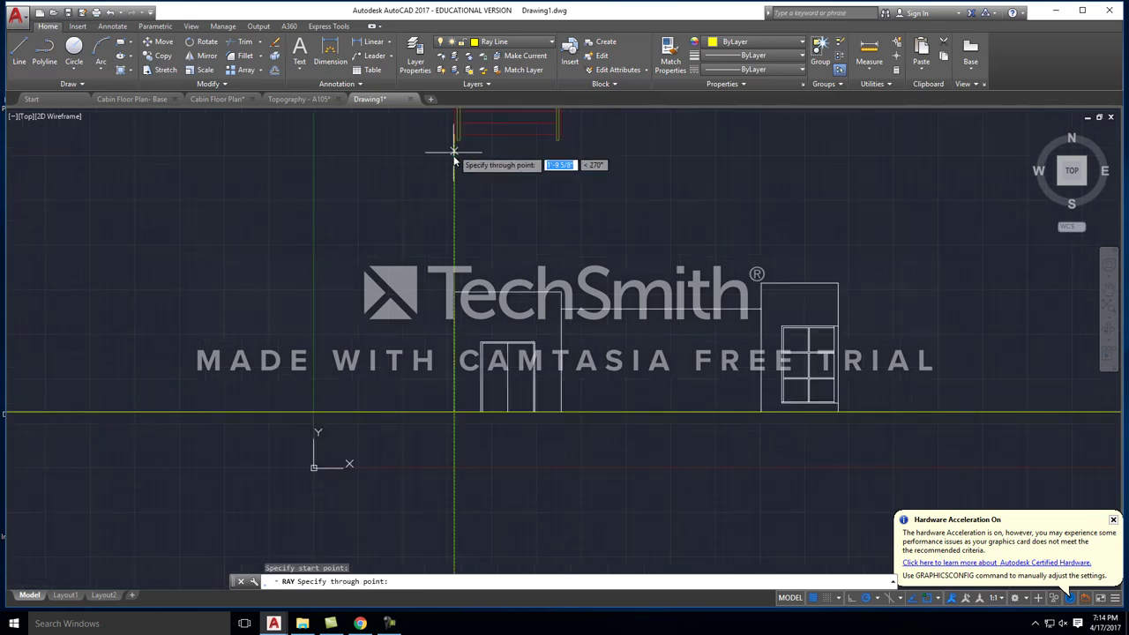
pyautogui.click(454, 163)
pyautogui.press('Return')
pyautogui.press('Return')
pyautogui.scroll(5, 555, 131)
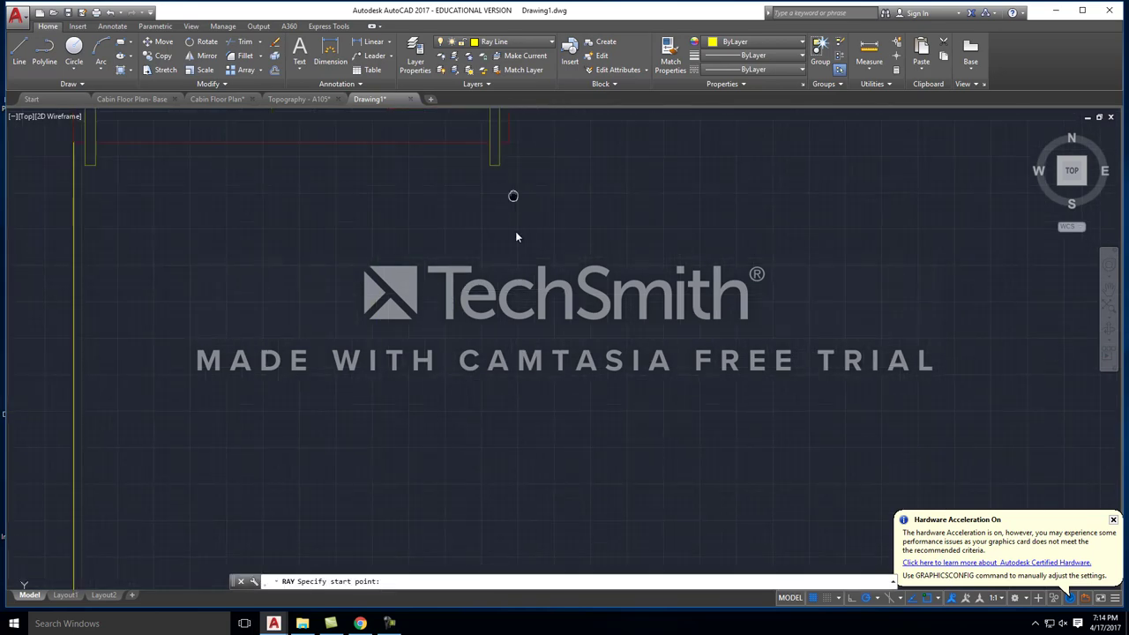
pyautogui.click(515, 199)
pyautogui.click(517, 264)
pyautogui.press('Escape')
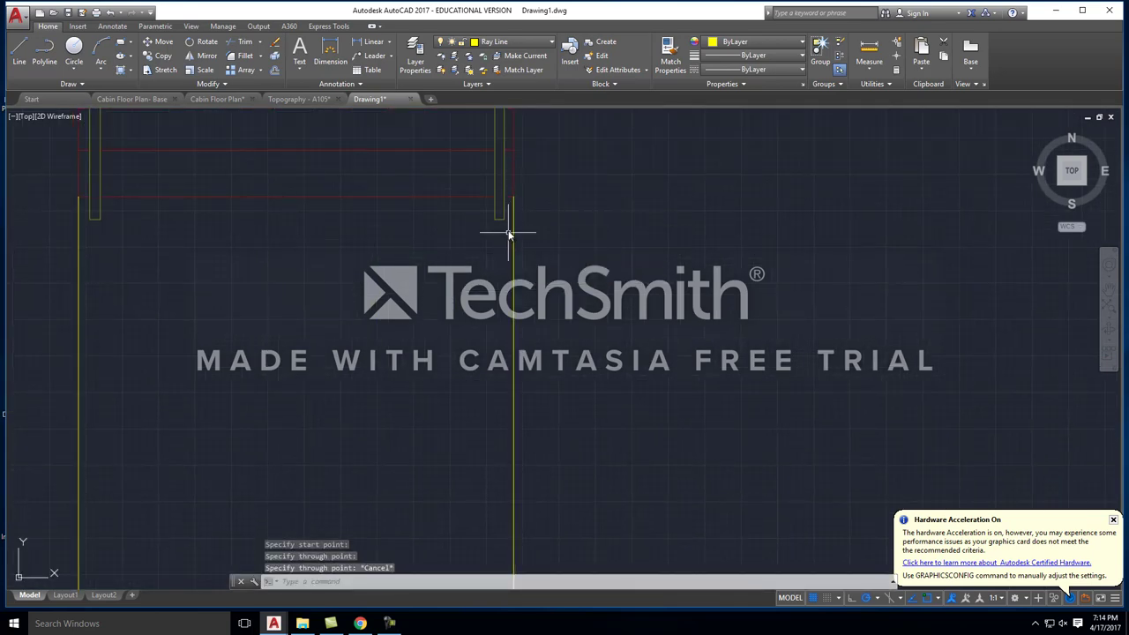
# Step: Project rays straight down from both front corners of the stairs' east railing
pyautogui.press('Return')
pyautogui.click(504, 220)
pyautogui.click(505, 265)
pyautogui.press('Escape')
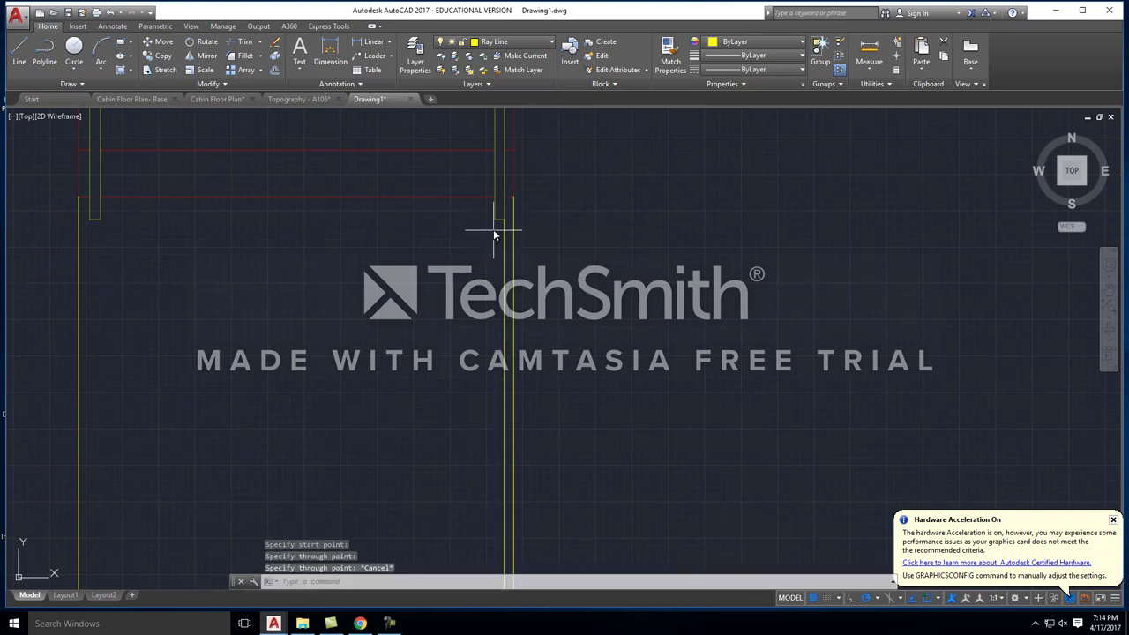
pyautogui.press('Return')
pyautogui.click(495, 219)
pyautogui.click(500, 264)
pyautogui.press('Escape')
# Step: Project rays straight down from both front corners of the stairs' west railing
pyautogui.press('Return')
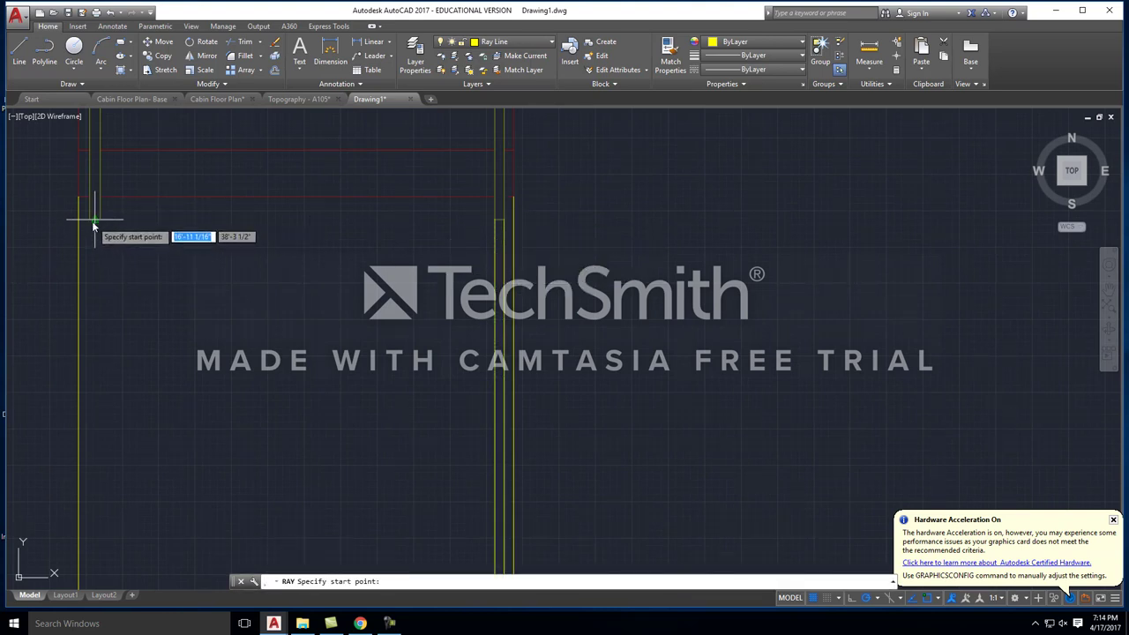
pyautogui.click(95, 221)
pyautogui.click(100, 251)
pyautogui.press('Escape')
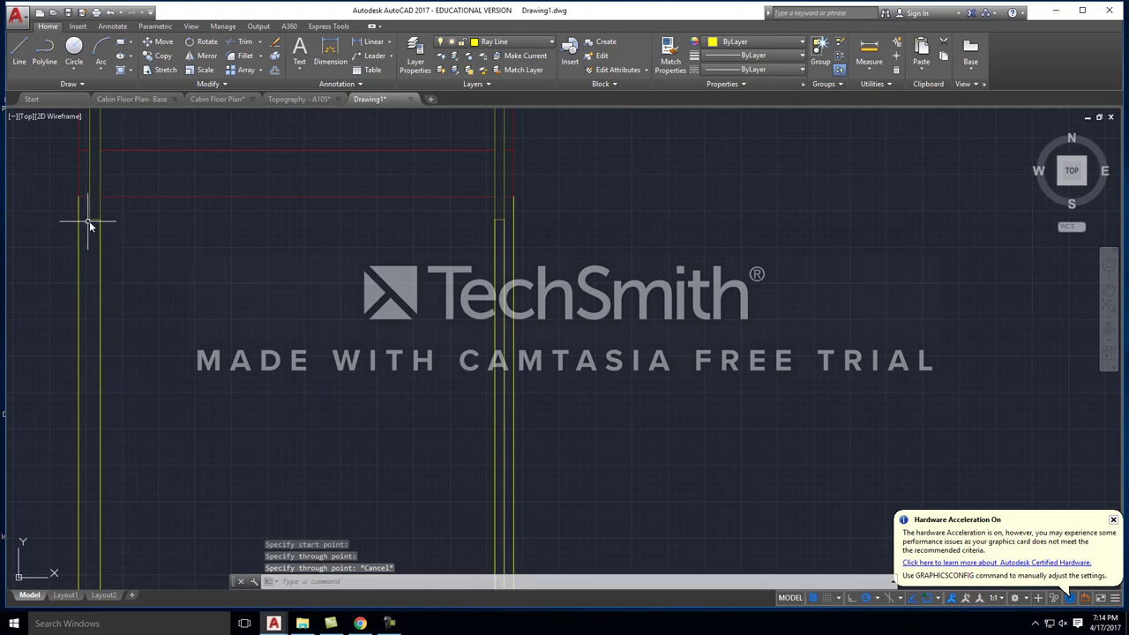
pyautogui.press('Return')
pyautogui.click(89, 221)
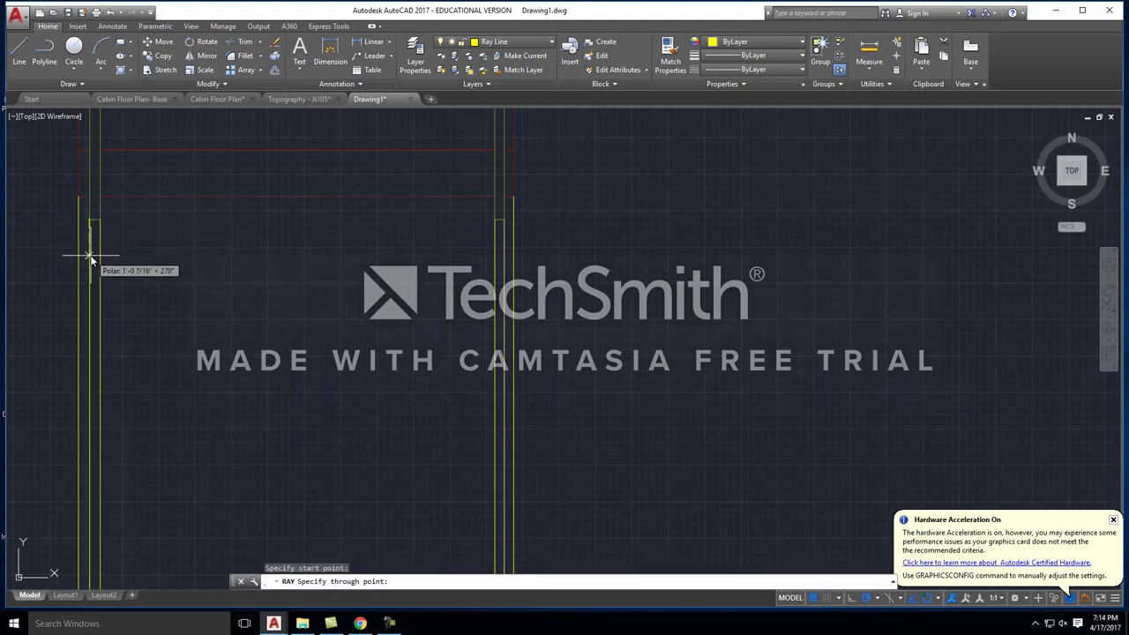
pyautogui.click(89, 255)
pyautogui.press('Escape')
pyautogui.scroll(-4, 185, 171)
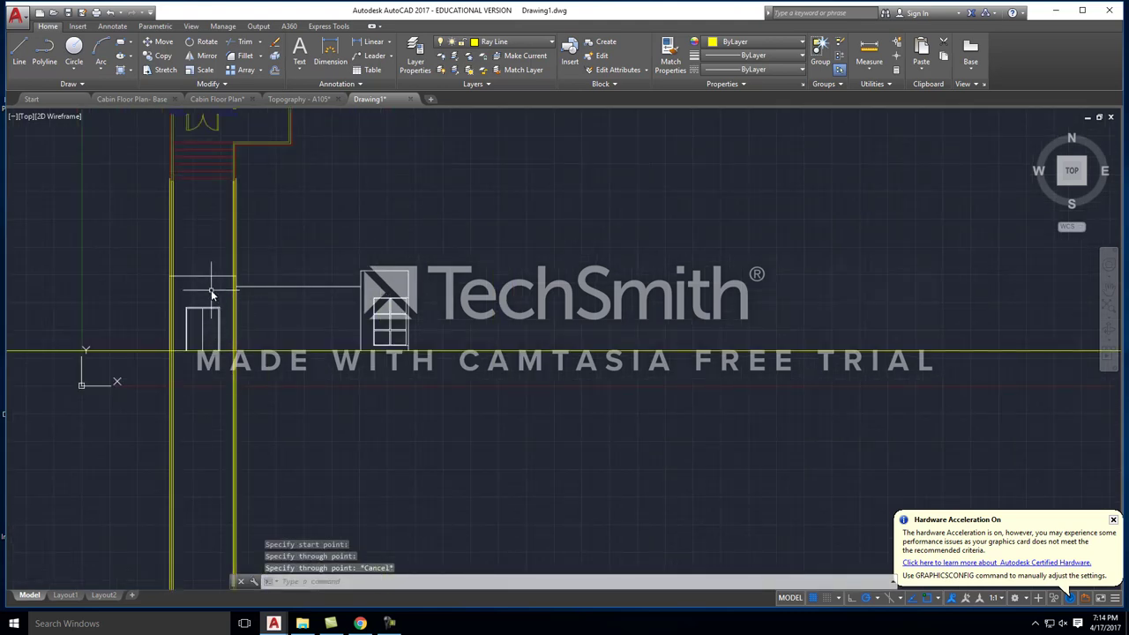
# Step: On the South Elevation layer, draw a line along the ground line below the door, between the outermost stair rays
pyautogui.scroll(4, 219, 169)
pyautogui.moveTo(239, 201); pyautogui.dragTo(200, 194, button='middle')
pyautogui.scroll(-2, 199, 194)
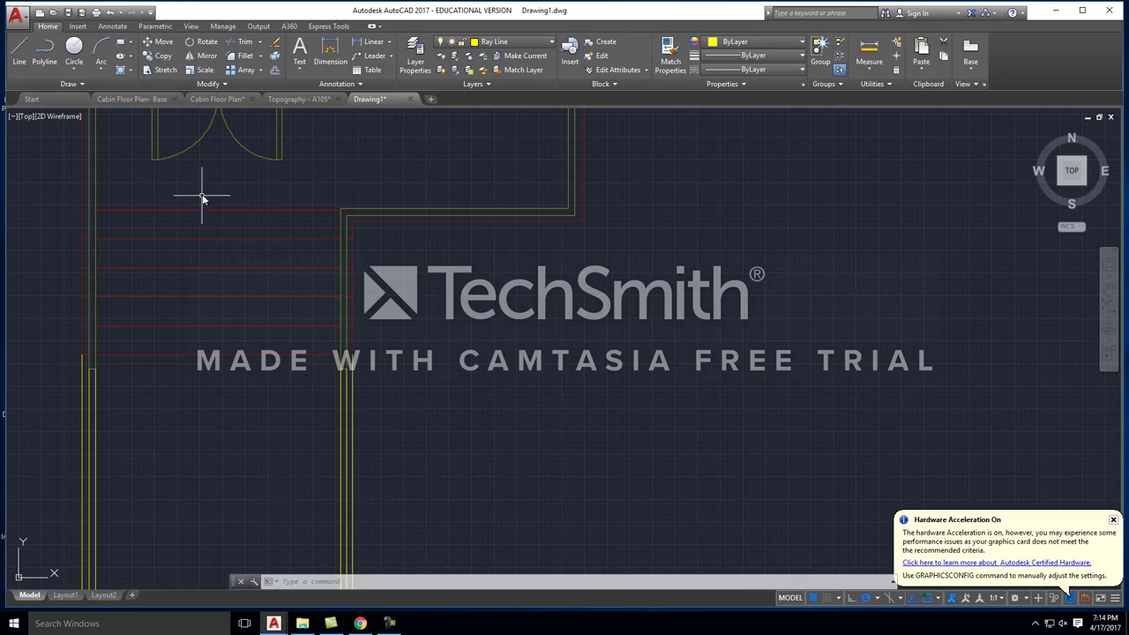
pyautogui.scroll(-6, 298, 194)
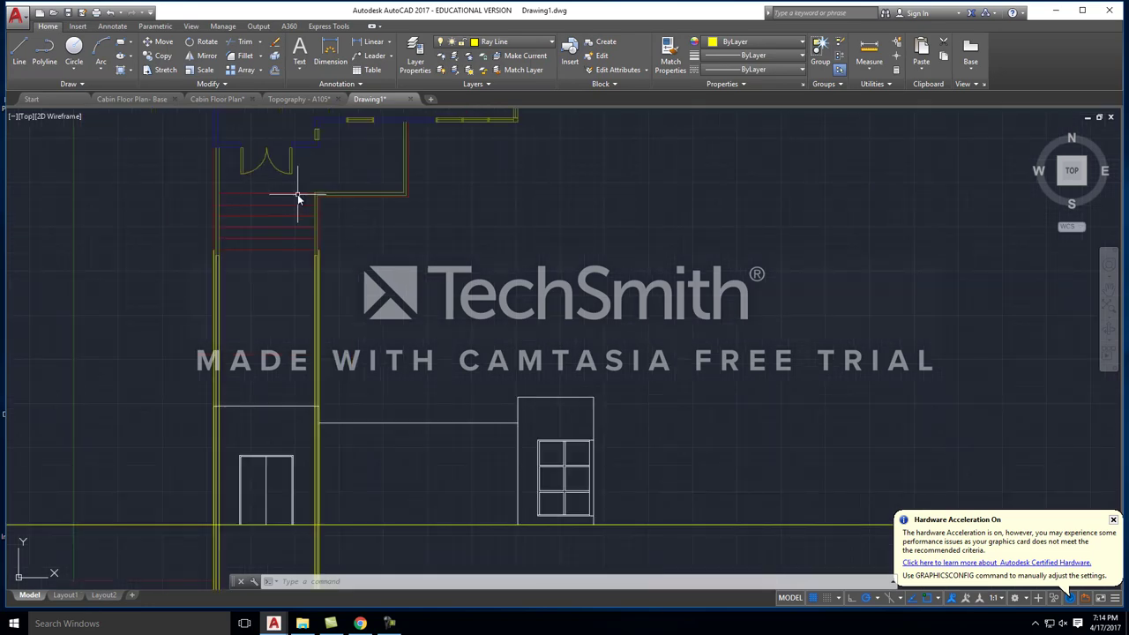
pyautogui.click(520, 41)
pyautogui.click(507, 212)
pyautogui.scroll(-3, 441, 259)
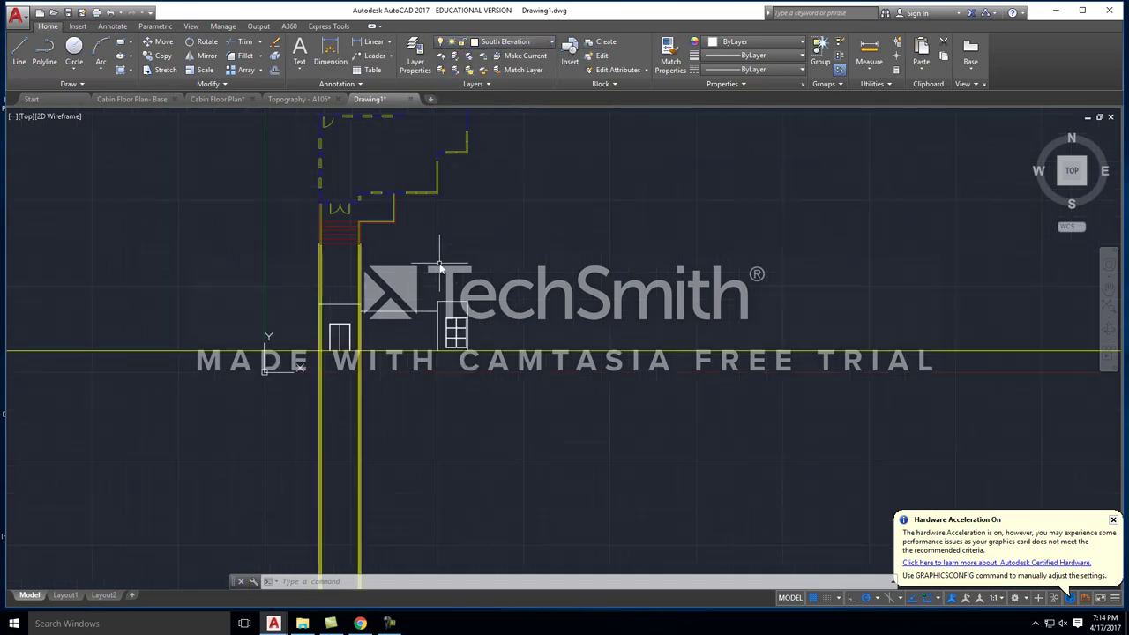
pyautogui.scroll(8, 397, 344)
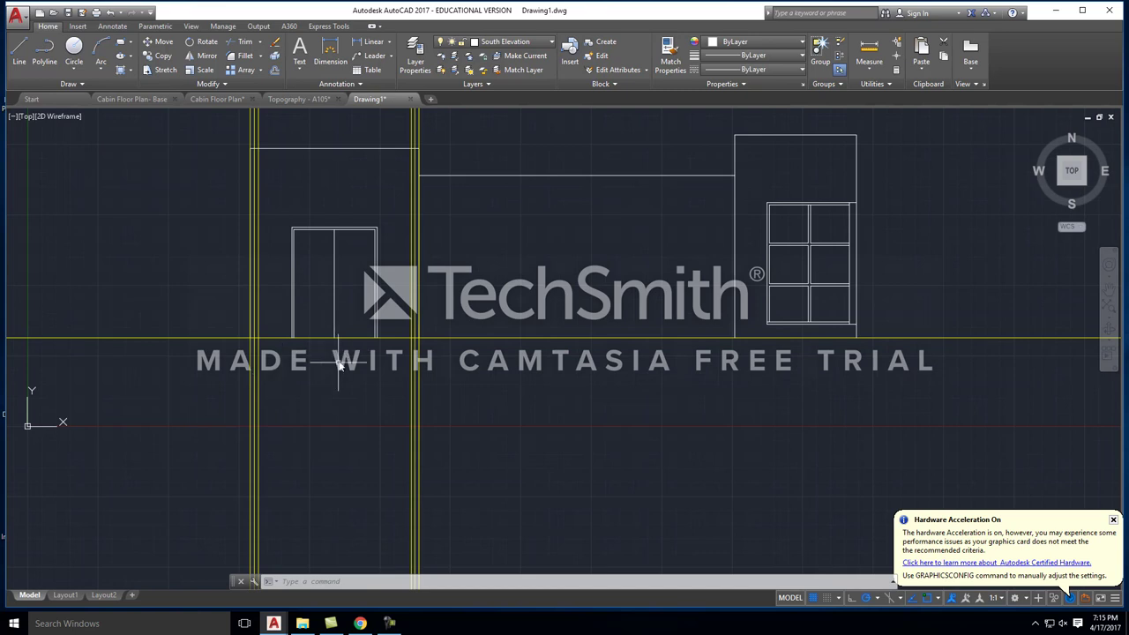
pyautogui.write('l')
pyautogui.press('Return')
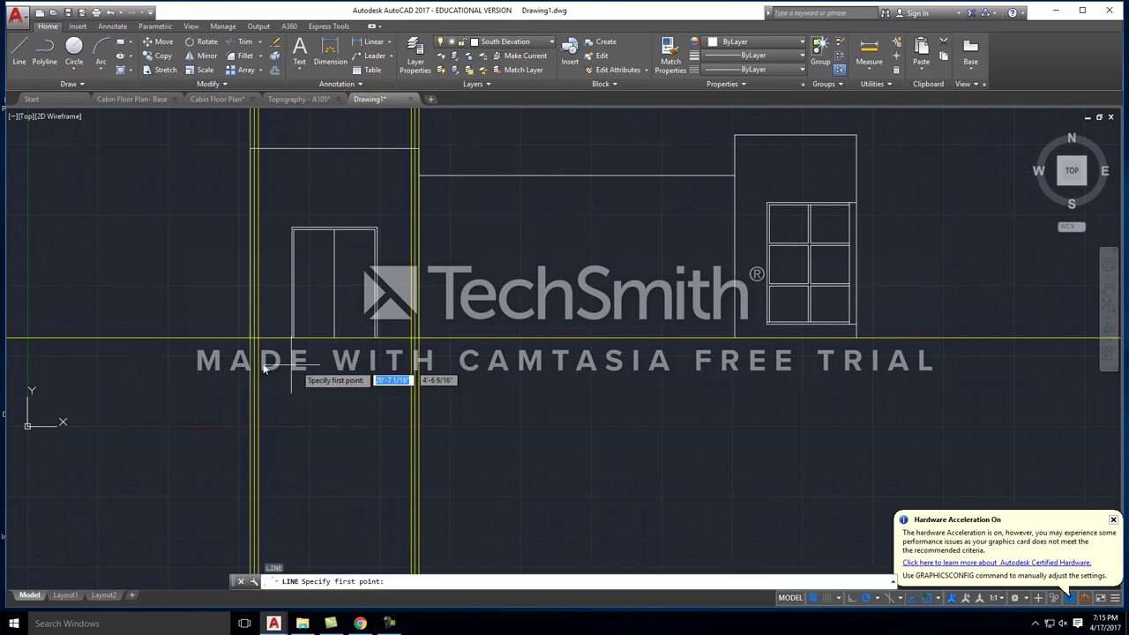
pyautogui.scroll(4, 247, 325)
pyautogui.click(244, 319)
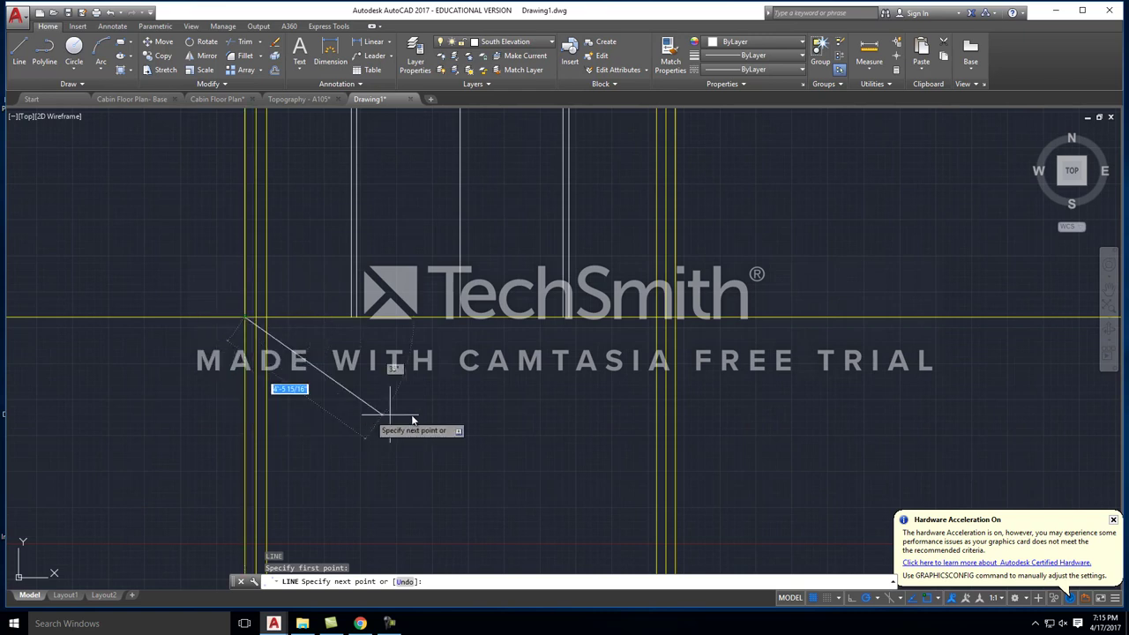
pyautogui.click(677, 322)
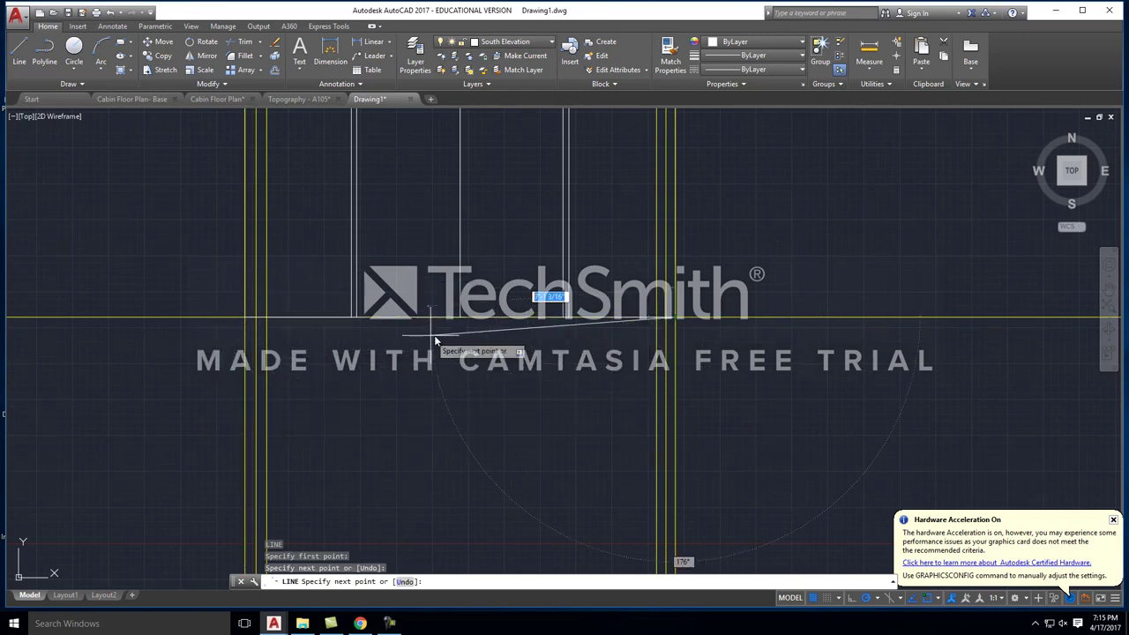
pyautogui.press('Escape')
# Step: Offset the stair-width line 7" downward, and offset the resulting line another 7" down
pyautogui.write('of')
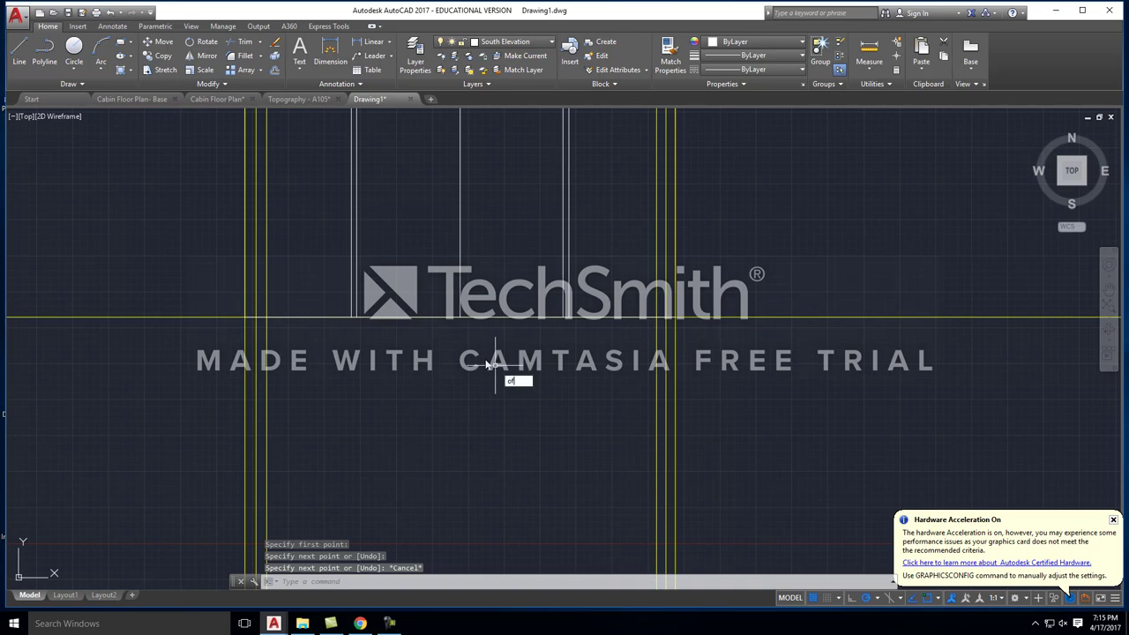
pyautogui.write('fset')
pyautogui.press('Return')
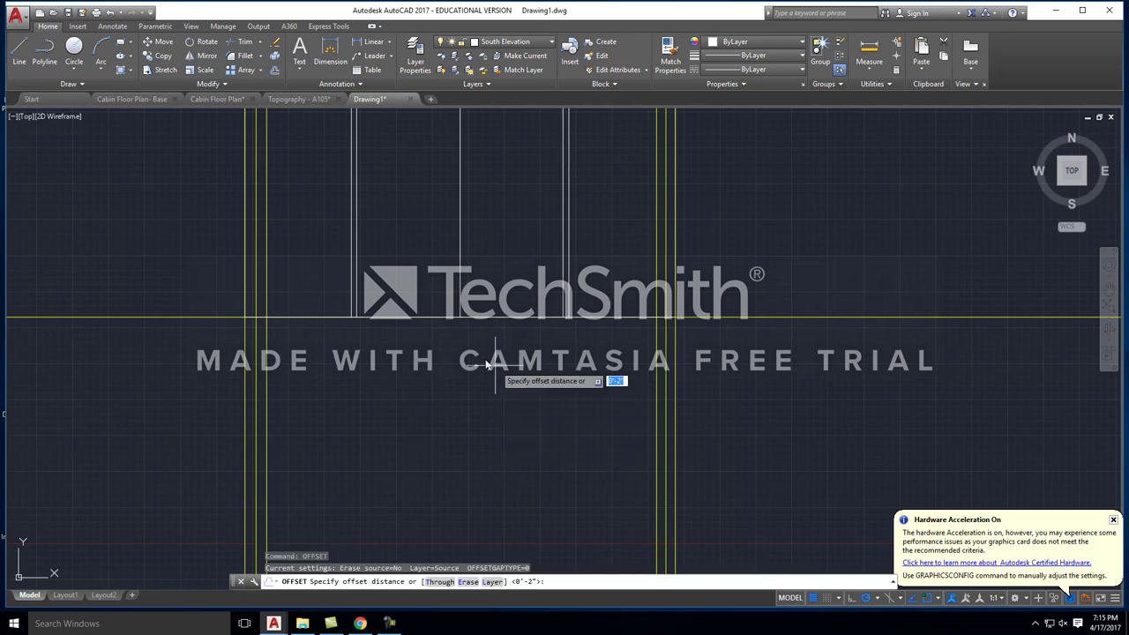
pyautogui.write('7')
pyautogui.press('Return')
pyautogui.scroll(-3, 499, 253)
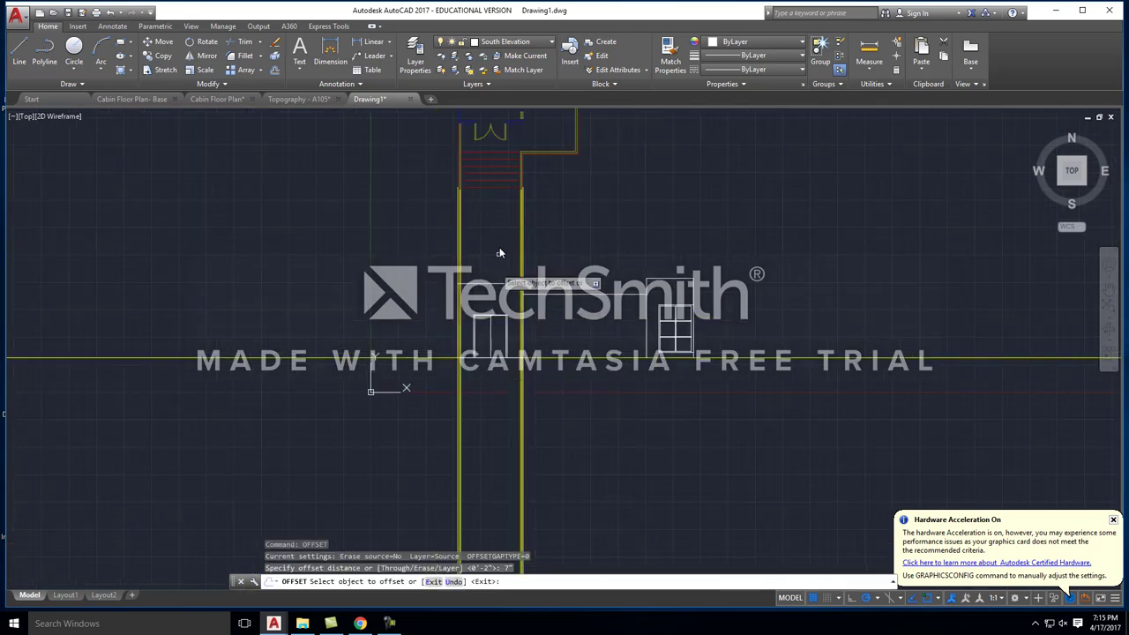
pyautogui.scroll(5, 500, 253)
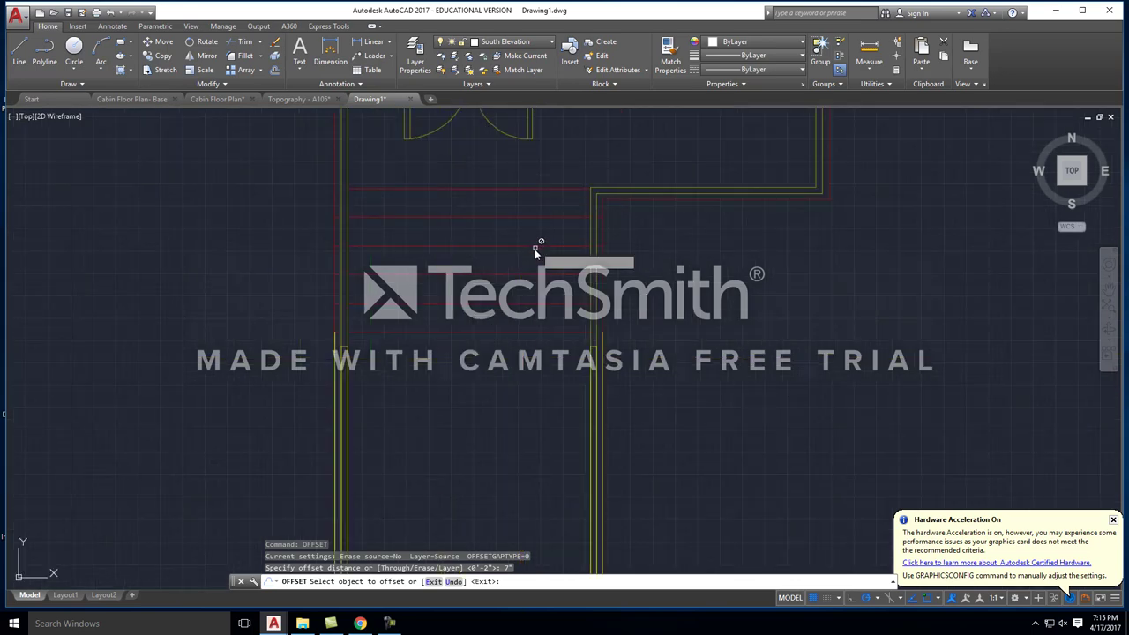
pyautogui.scroll(-3, 473, 223)
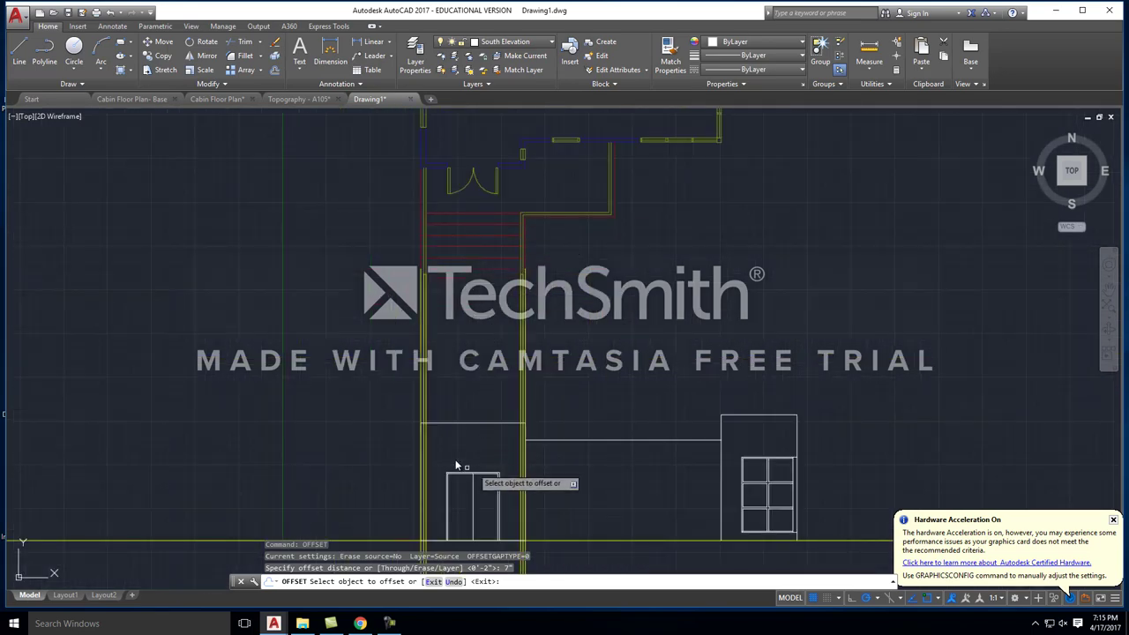
pyautogui.scroll(6, 456, 466)
pyautogui.click(495, 397)
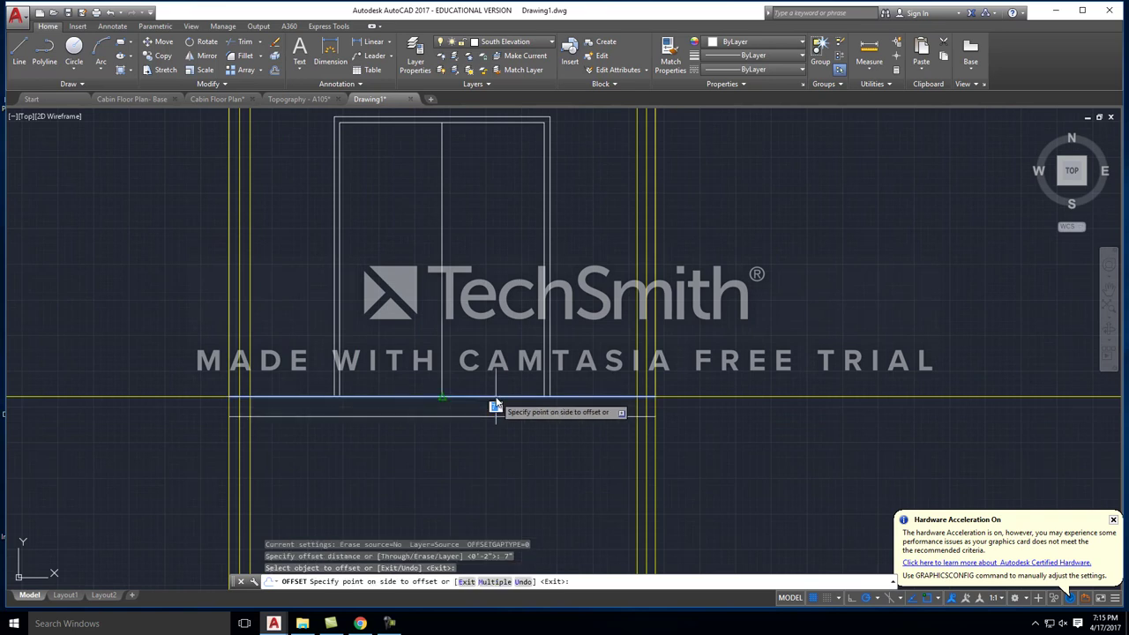
pyautogui.click(496, 407)
pyautogui.click(497, 416)
pyautogui.click(500, 424)
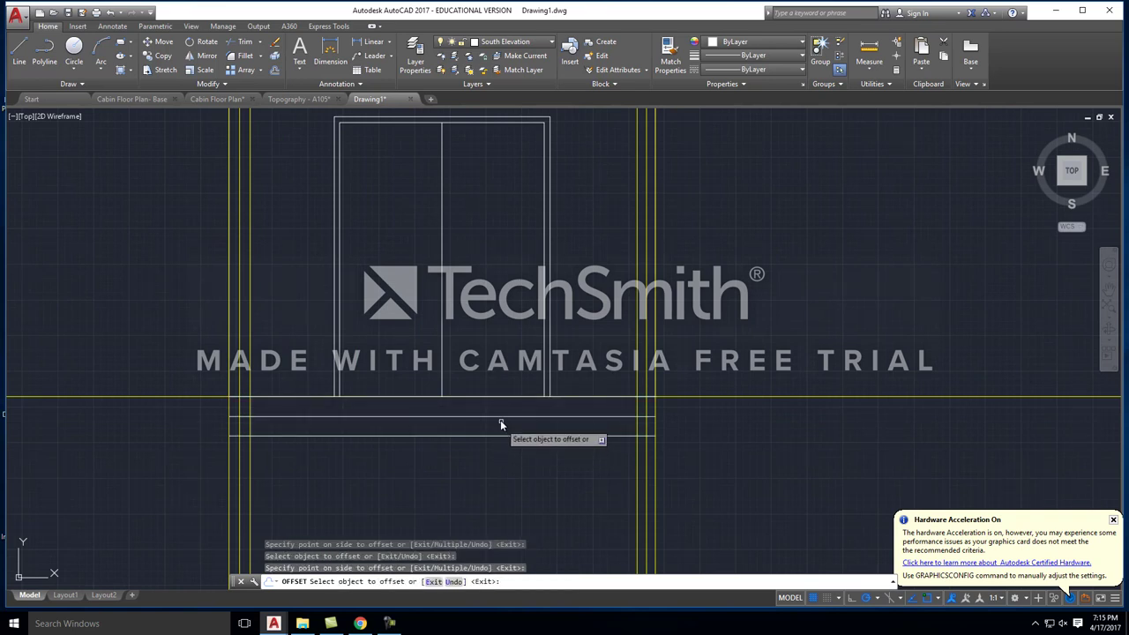
# Step: Offset three more step lines downward at 7" intervals, each from the lowest one, to complete the stair risers
pyautogui.moveTo(500, 425); pyautogui.dragTo(502, 311, button='middle')
pyautogui.click(499, 326)
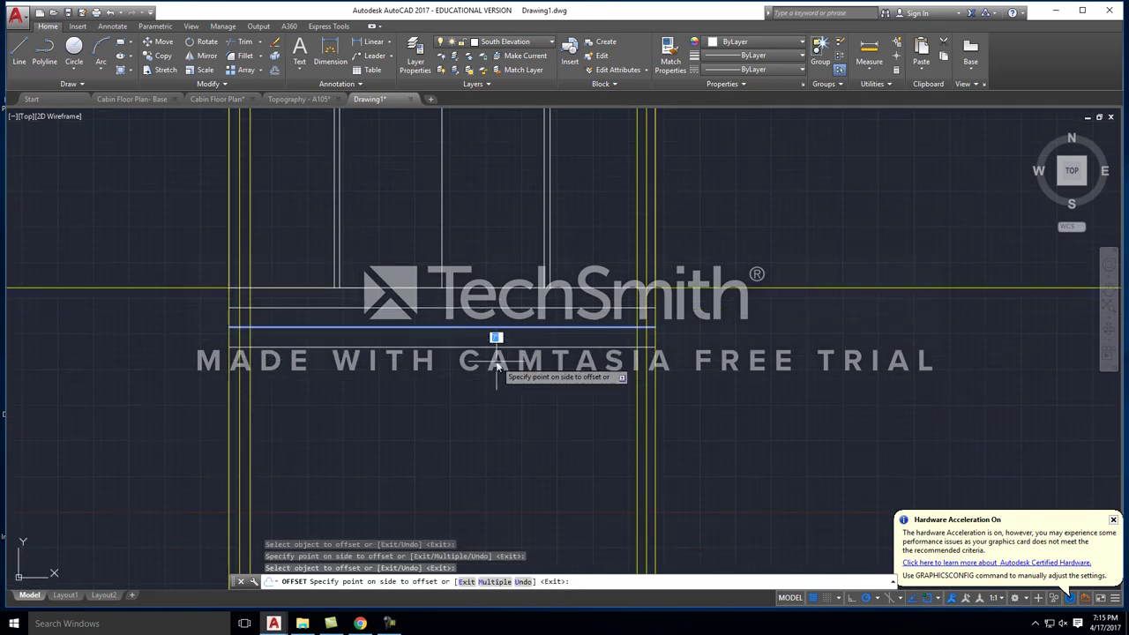
pyautogui.click(497, 366)
pyautogui.click(504, 347)
pyautogui.click(509, 377)
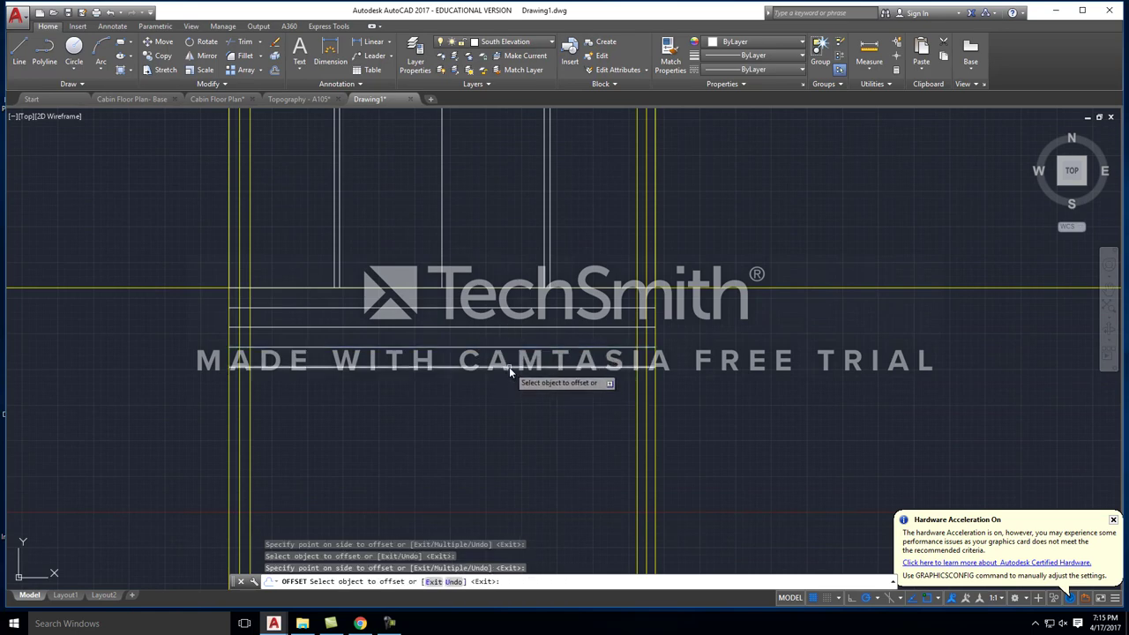
pyautogui.scroll(-2, 502, 397)
pyautogui.scroll(-4, 474, 441)
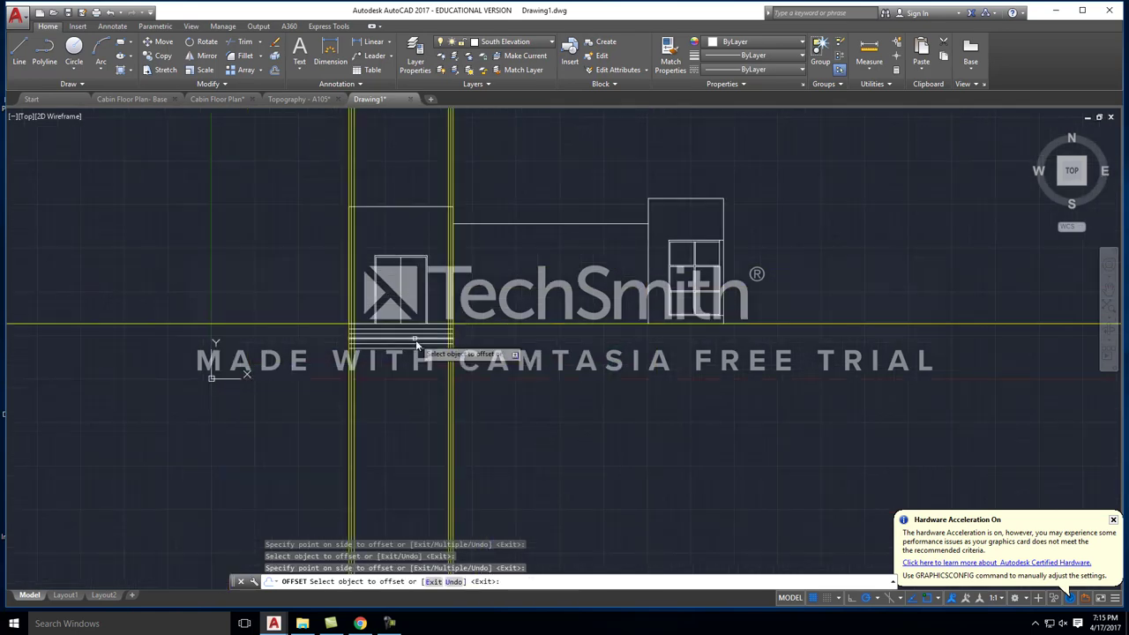
pyautogui.scroll(3, 428, 348)
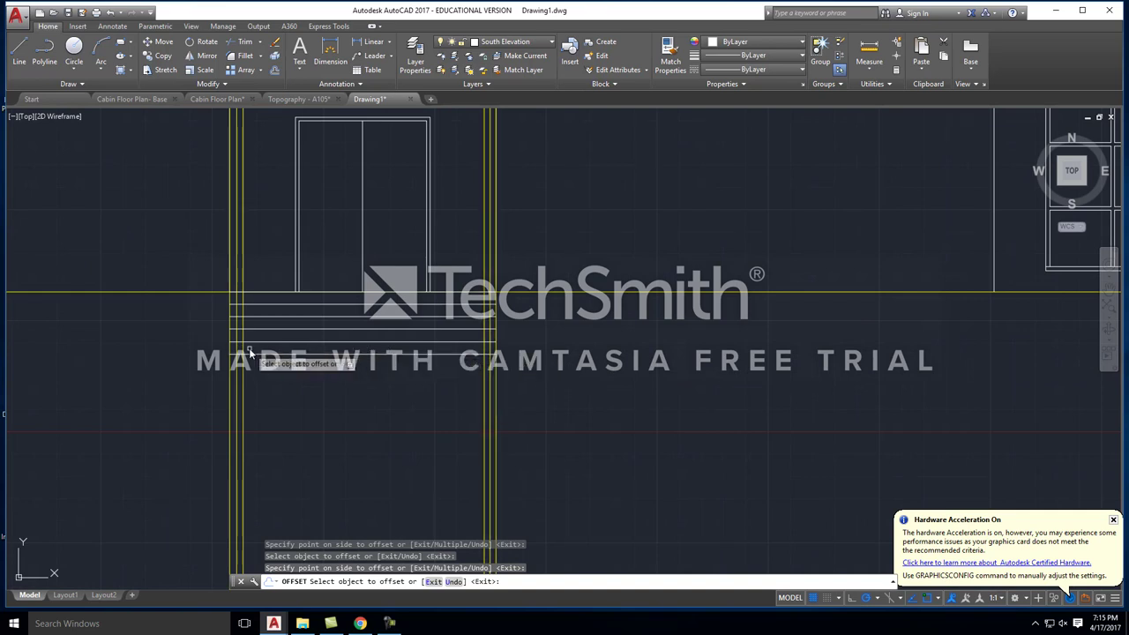
pyautogui.scroll(-4, 248, 347)
pyautogui.scroll(2, 352, 311)
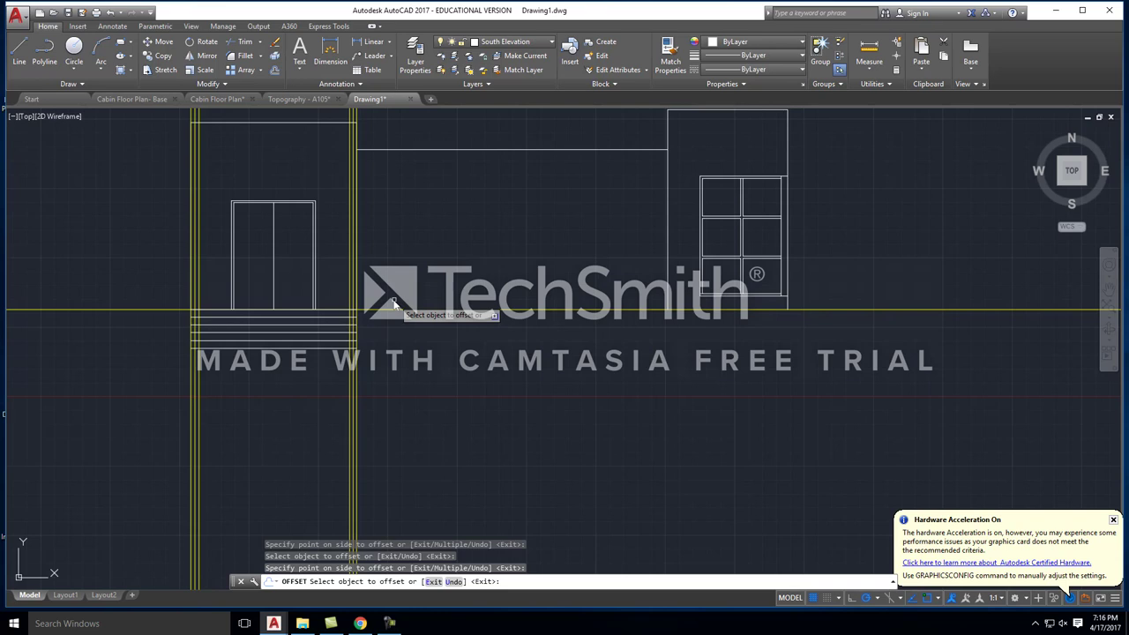
pyautogui.scroll(-3, 463, 245)
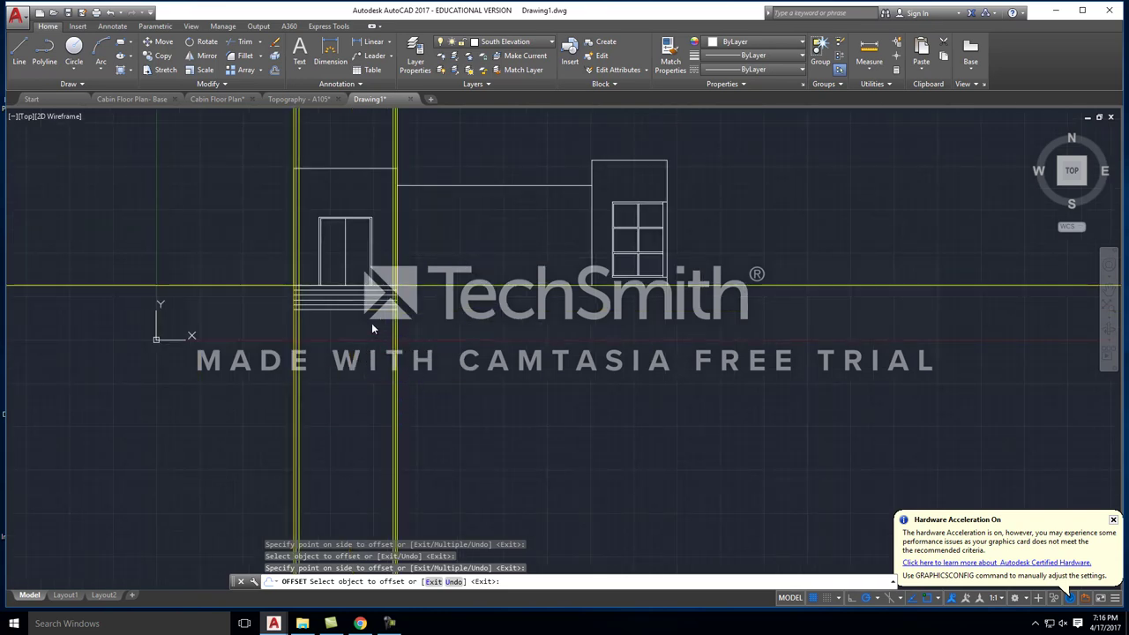
pyautogui.press('Escape')
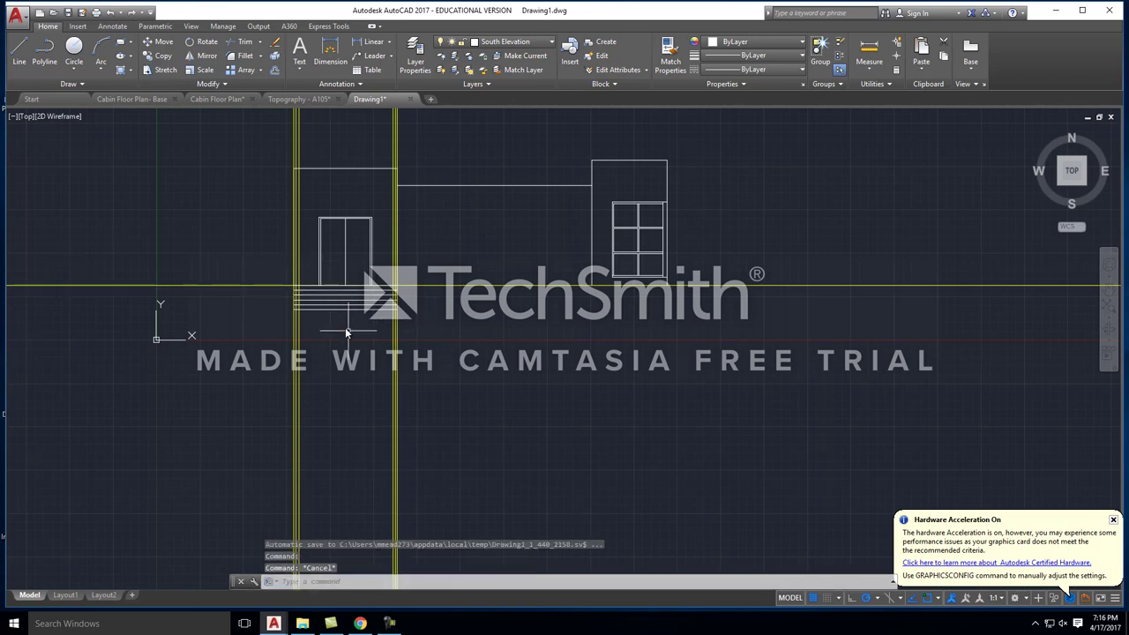
# Step: On the Ray Line layer, project horizontal rays east and west from the ends of the lowest stair line
pyautogui.write('ra')
pyautogui.press('Escape')
pyautogui.press('Escape')
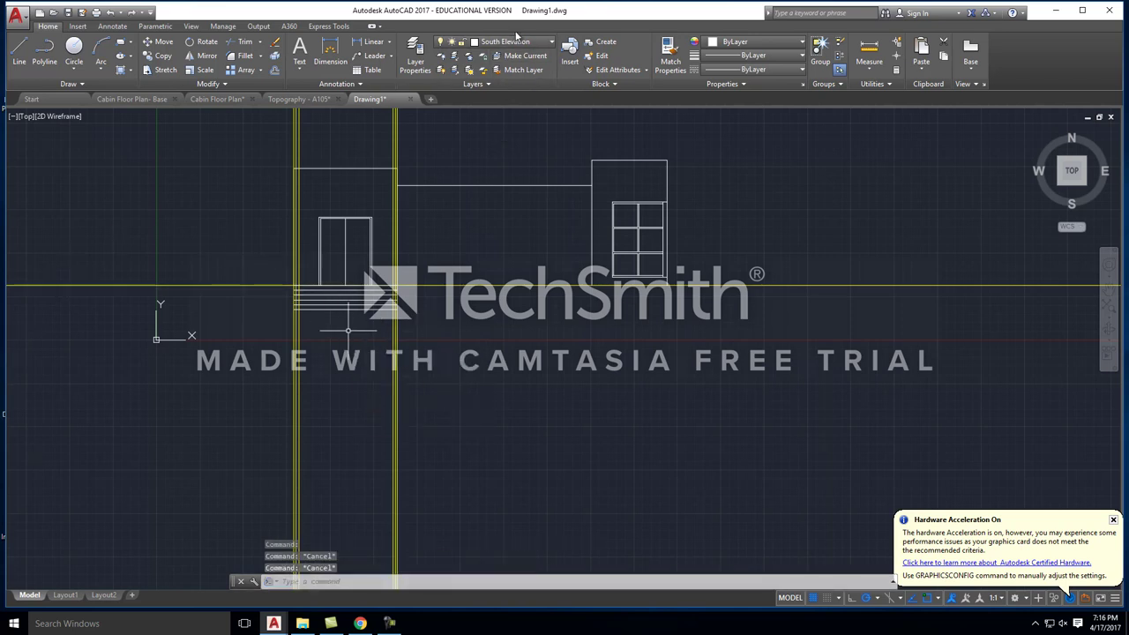
pyautogui.click(512, 41)
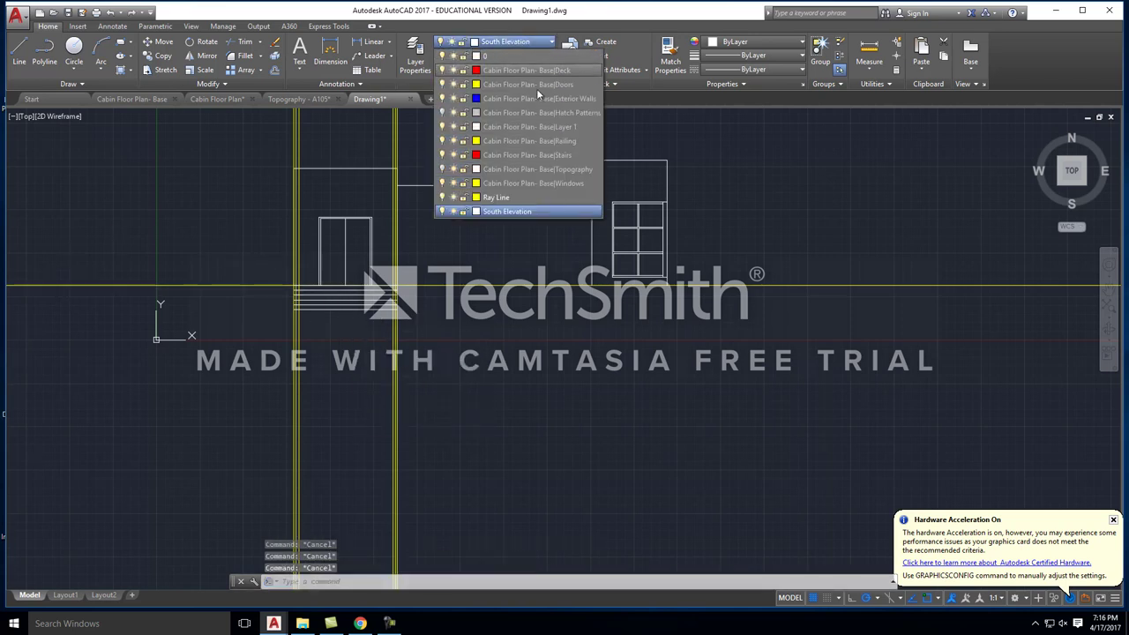
pyautogui.click(516, 197)
pyautogui.write('ray')
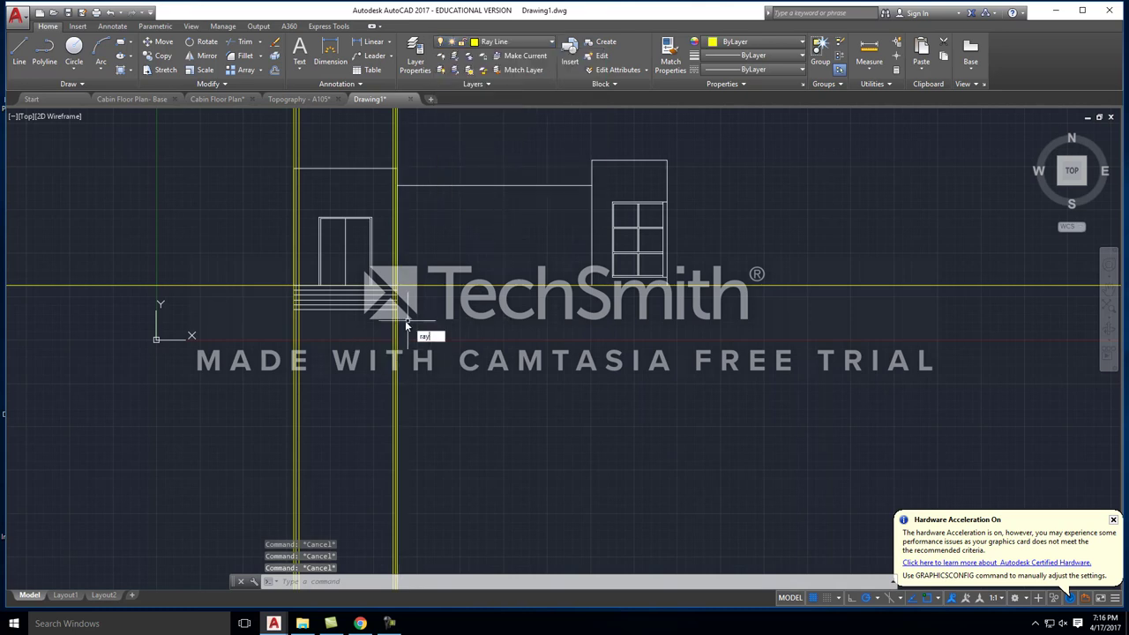
pyautogui.press('Return')
pyautogui.click(397, 312)
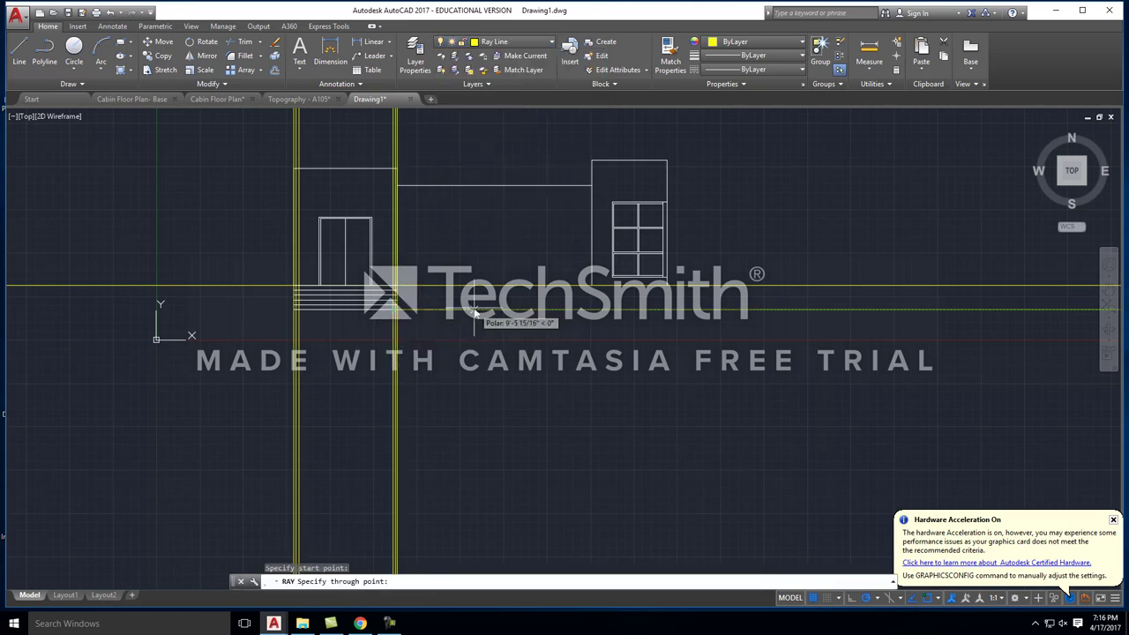
pyautogui.click(379, 313)
pyautogui.scroll(6, 340, 312)
pyautogui.scroll(-6, 222, 308)
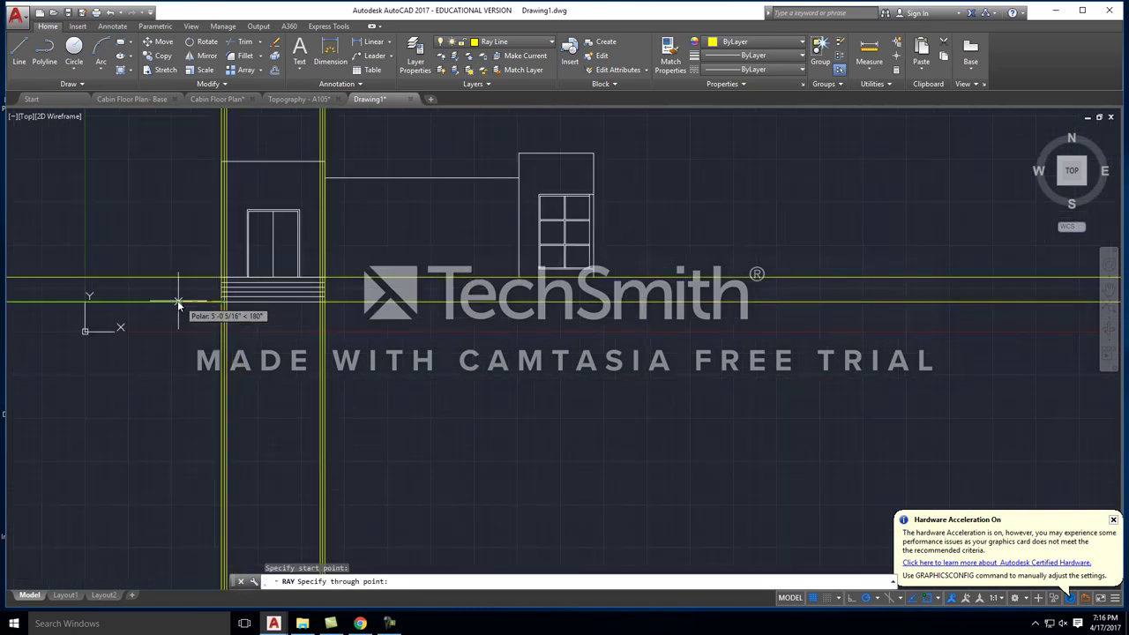
pyautogui.press('Escape')
pyautogui.press('Escape')
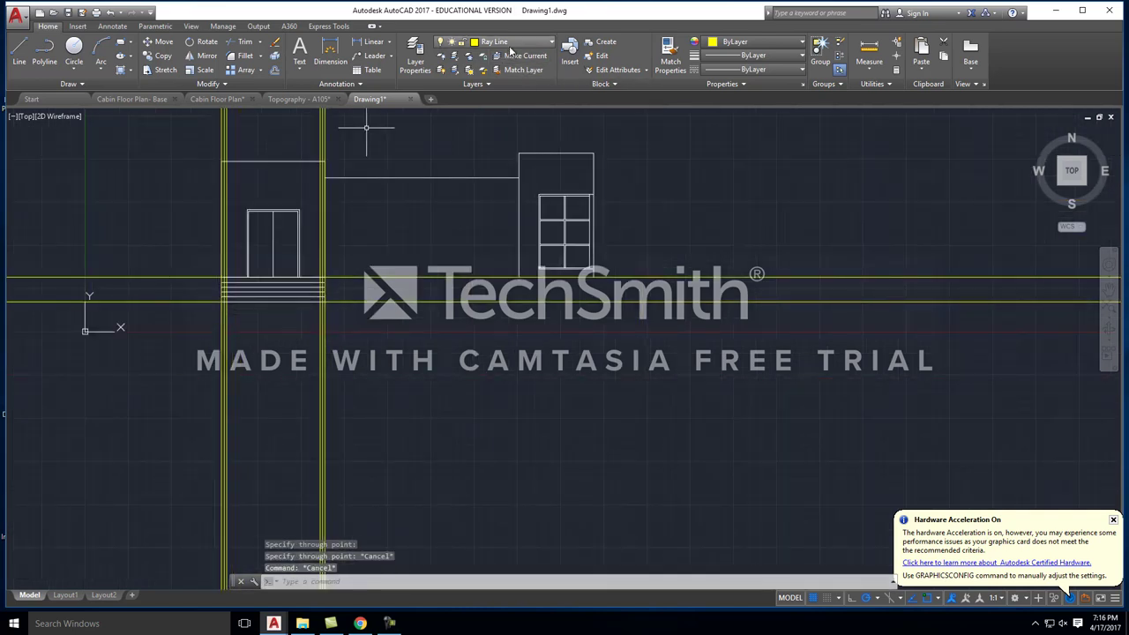
# Step: On the South Elevation layer, draw a 3' vertical line up from the lowest stair line along the innermost ray on the stairs' east side
pyautogui.click(521, 41)
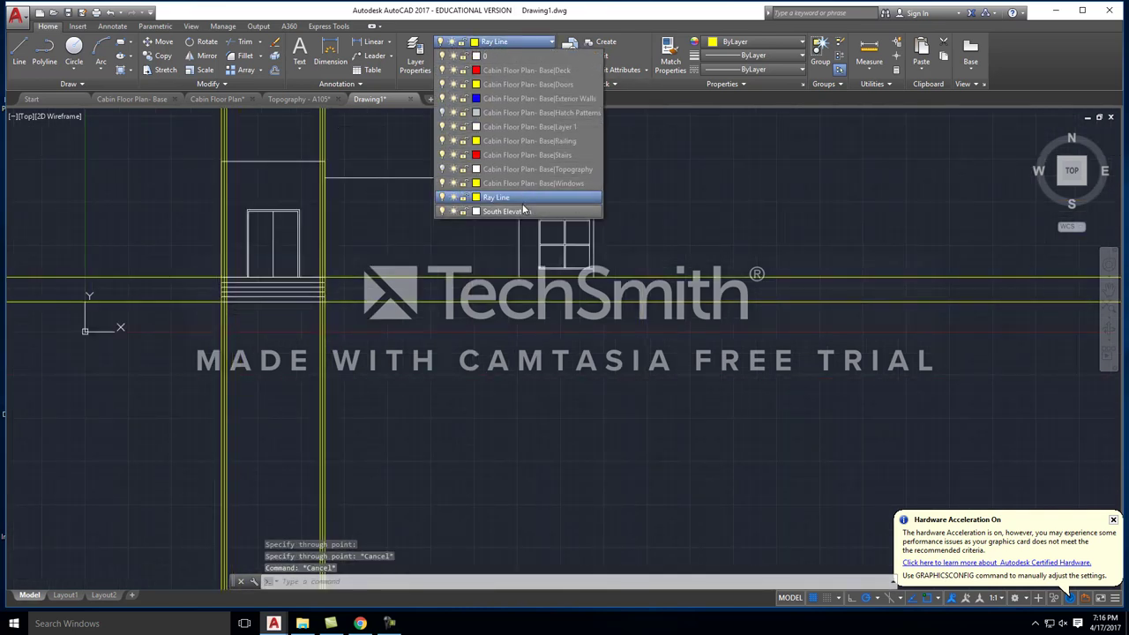
pyautogui.click(508, 212)
pyautogui.scroll(4, 316, 266)
pyautogui.write('l')
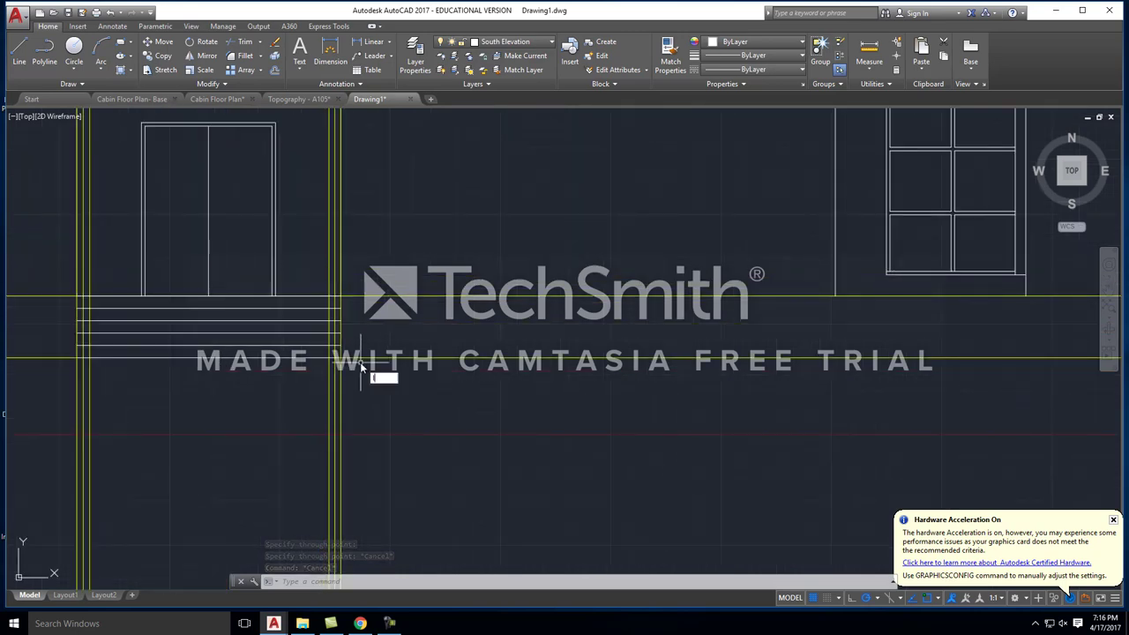
pyautogui.press('Return')
pyautogui.scroll(4, 353, 375)
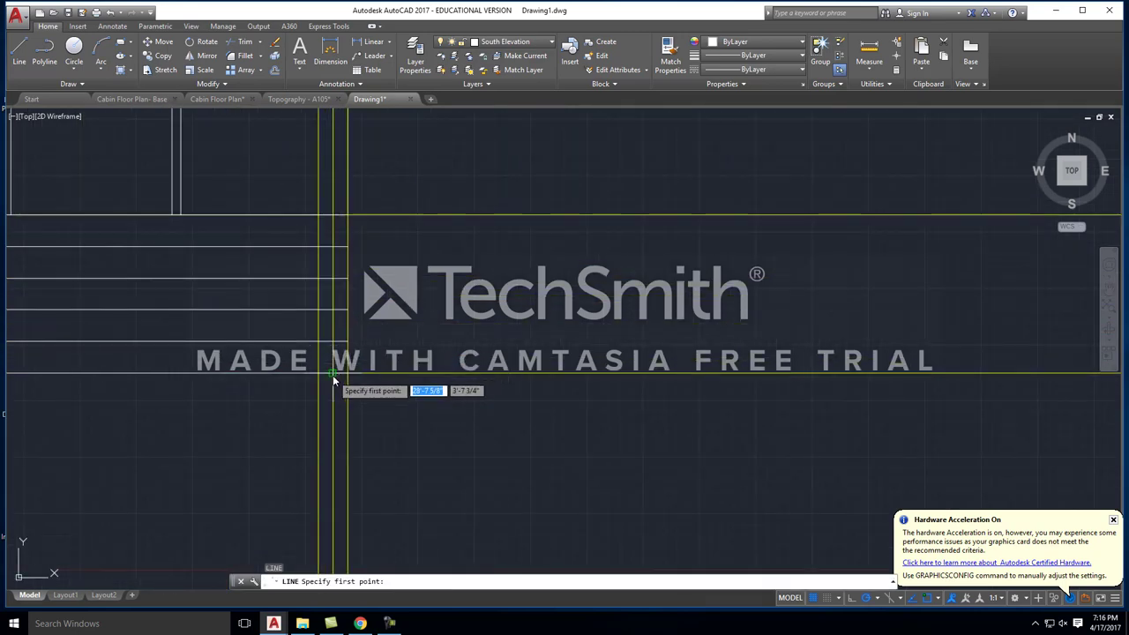
pyautogui.scroll(-5, 359, 388)
pyautogui.scroll(8, 355, 185)
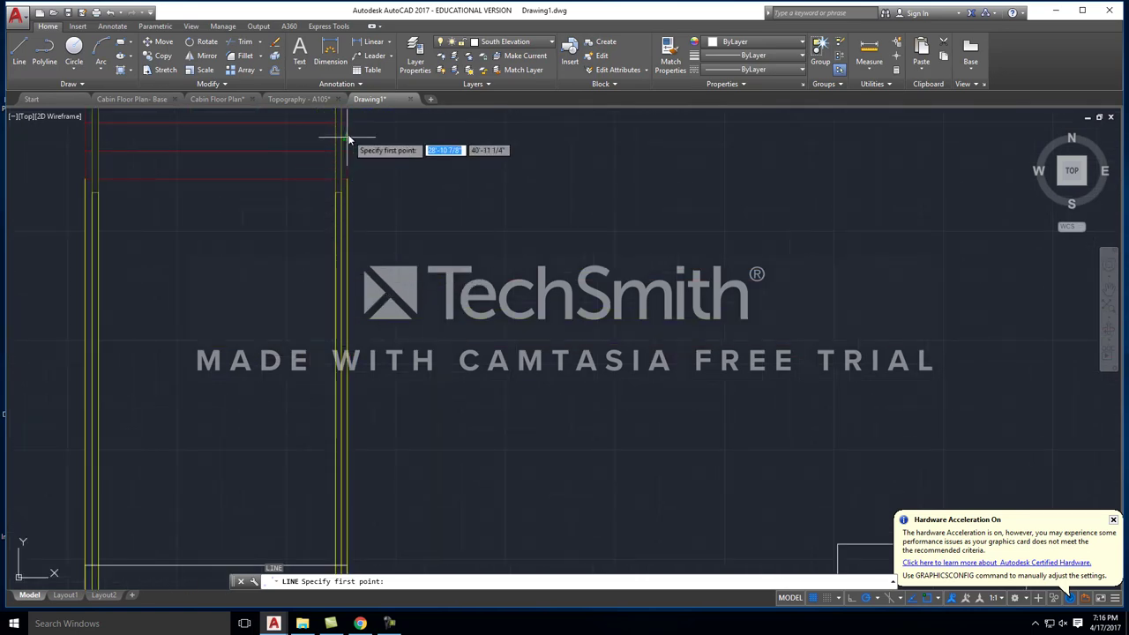
pyautogui.scroll(-3, 371, 383)
pyautogui.scroll(3, 348, 284)
pyautogui.scroll(5, 360, 172)
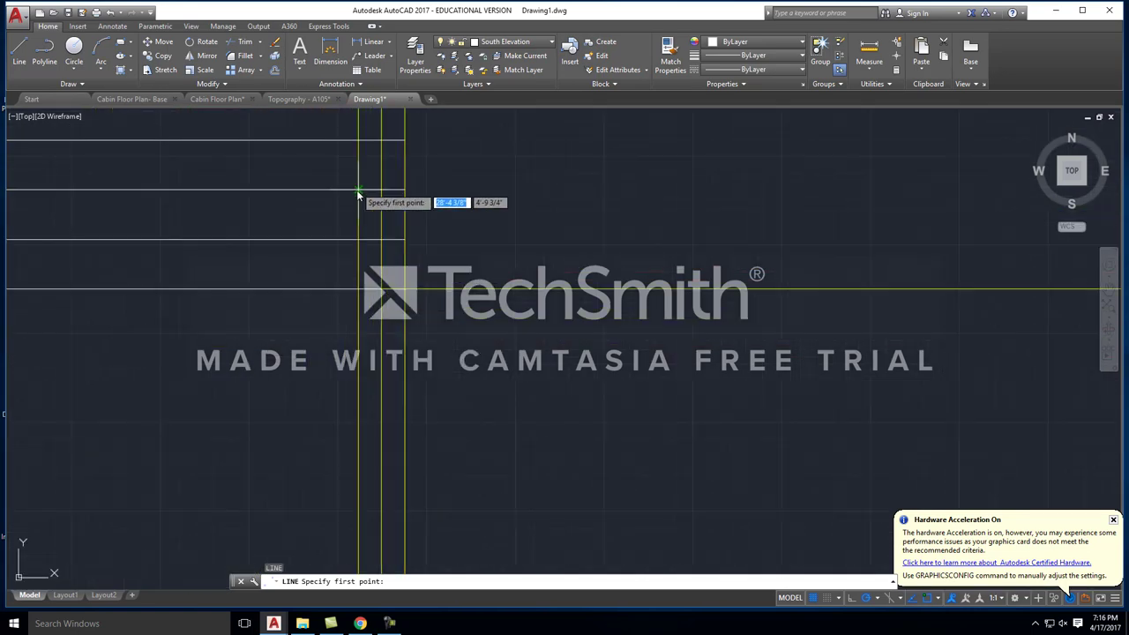
pyautogui.click(359, 295)
pyautogui.scroll(-2, 359, 271)
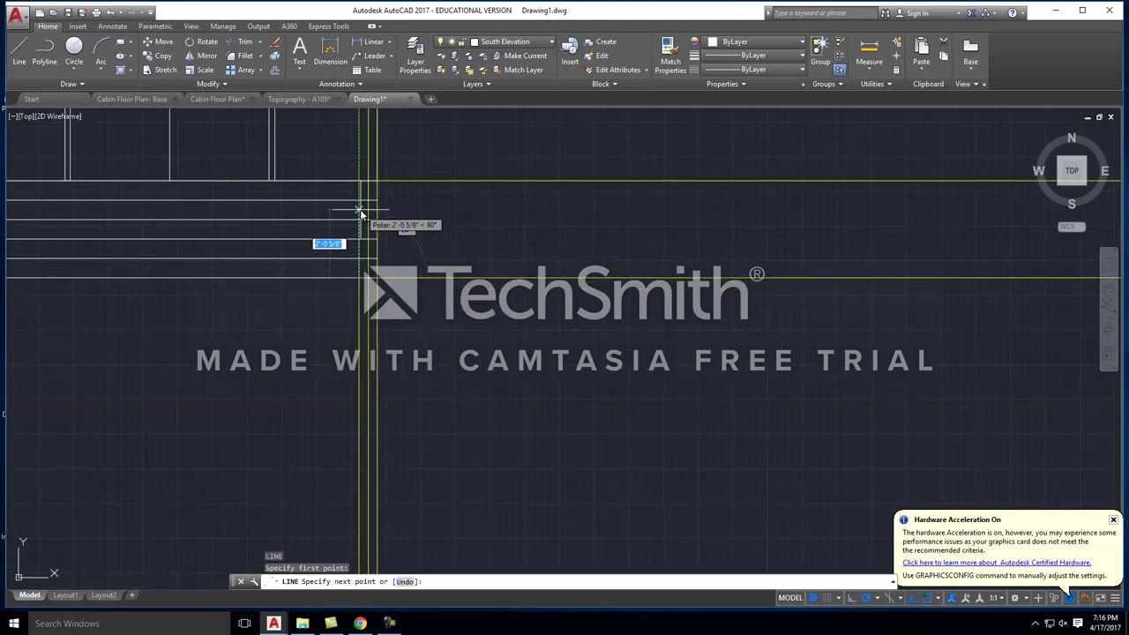
pyautogui.write('3"')
pyautogui.press('Return')
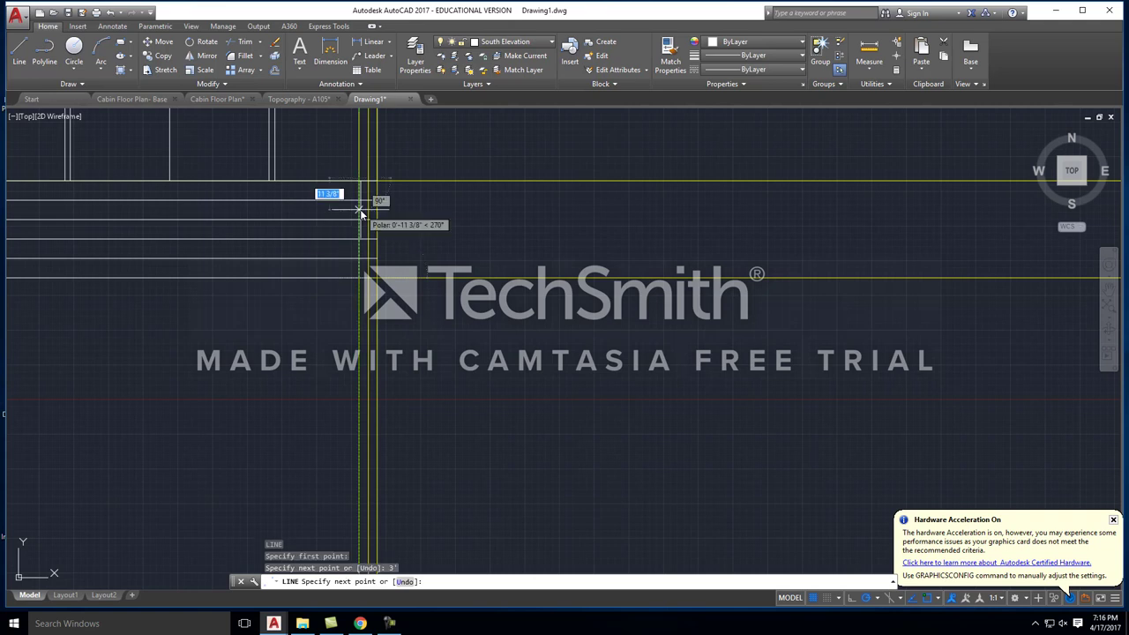
# Step: Continue the railing outline across to the middle ray and down to the lowest stair line
pyautogui.scroll(5, 358, 172)
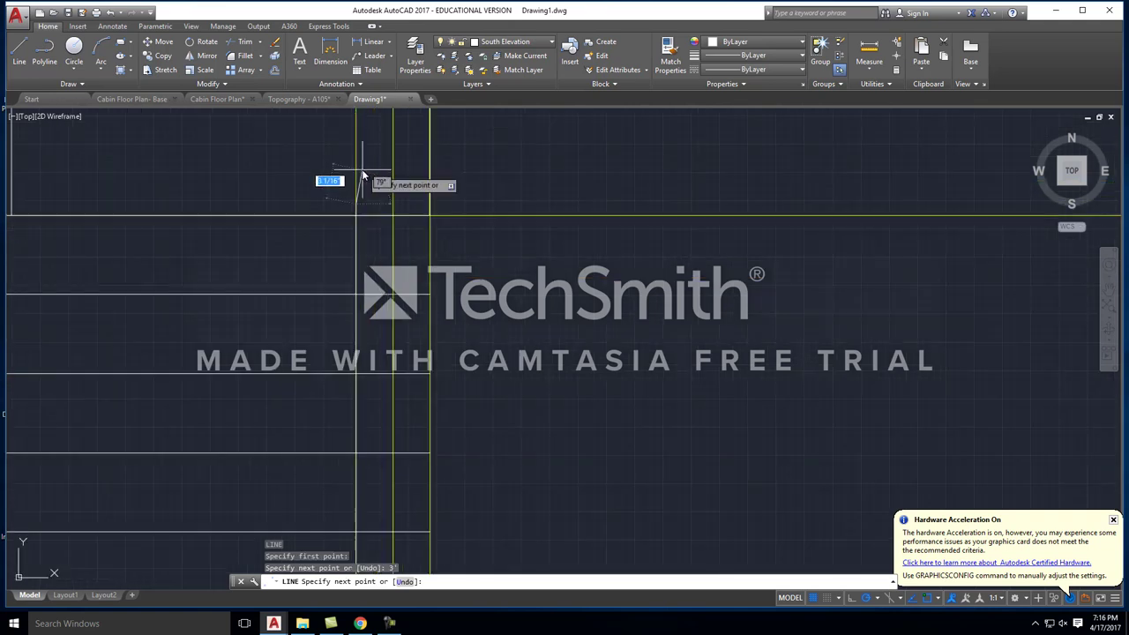
pyautogui.click(395, 205)
pyautogui.scroll(-5, 396, 196)
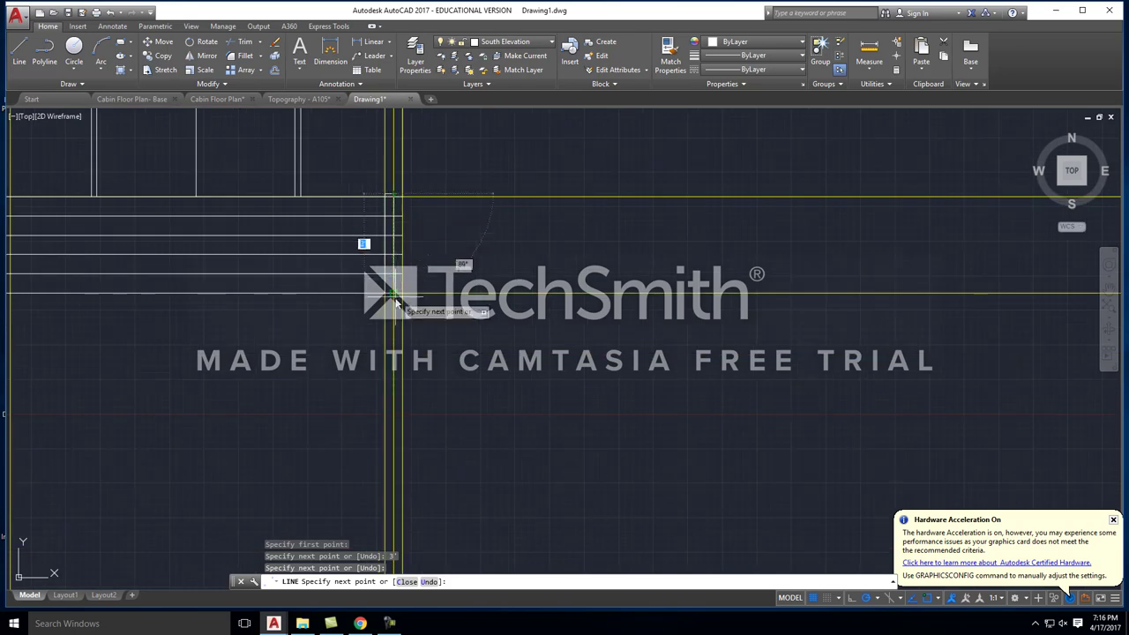
pyautogui.scroll(1, 380, 273)
pyautogui.scroll(-4, 365, 294)
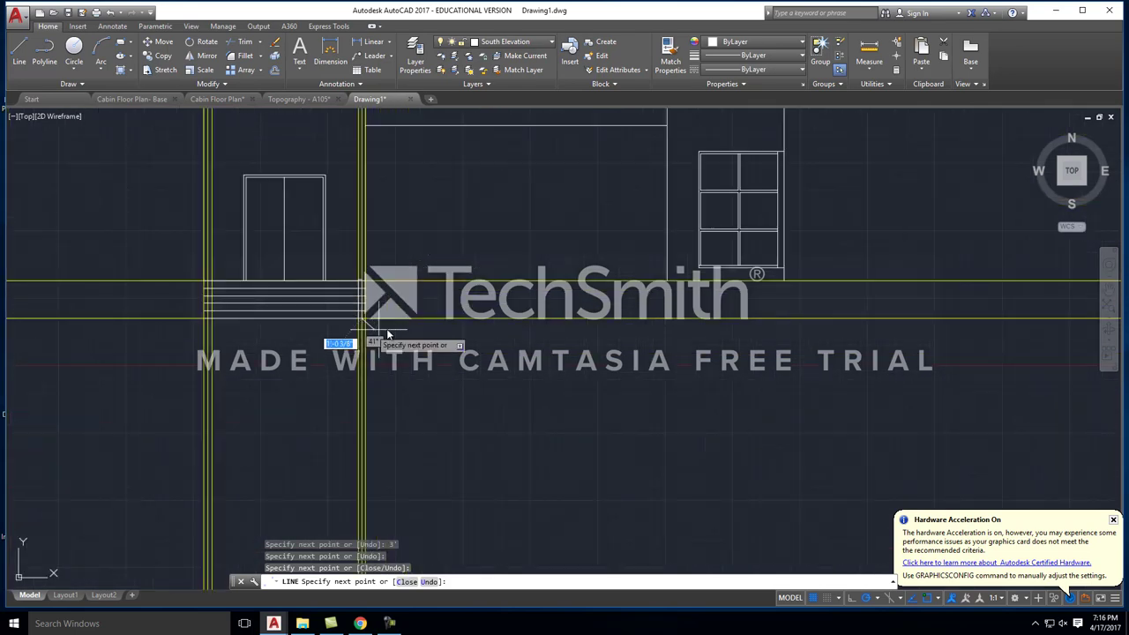
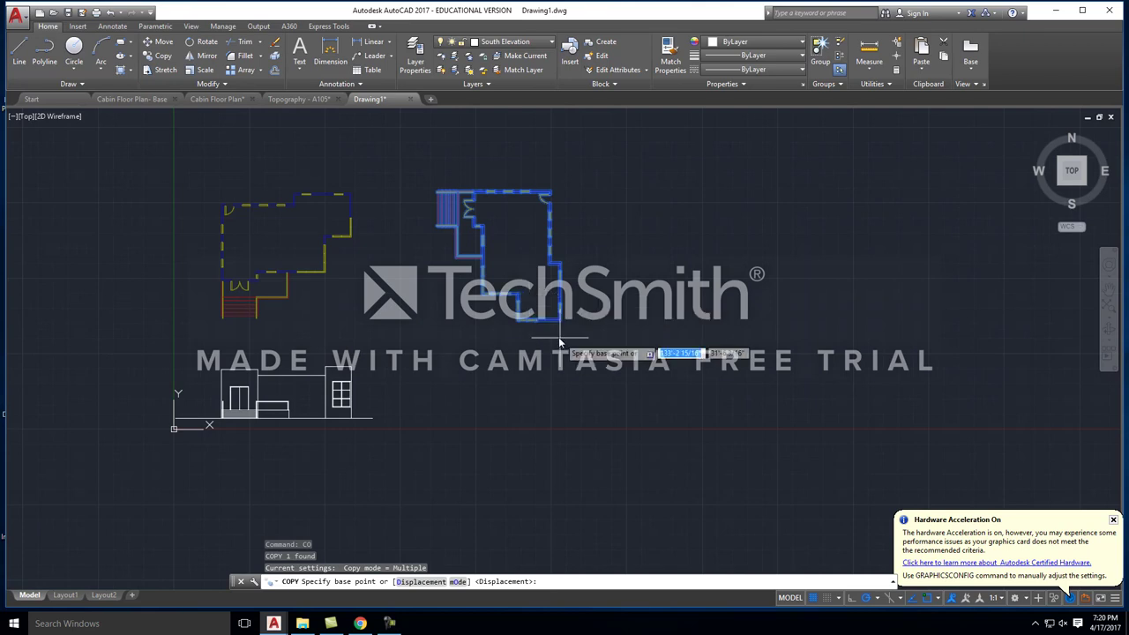
# Step: Copy the second floor plan twice to the east in a row, placing the first copy about 83' away
pyautogui.click(563, 322)
pyautogui.scroll(-3, 573, 327)
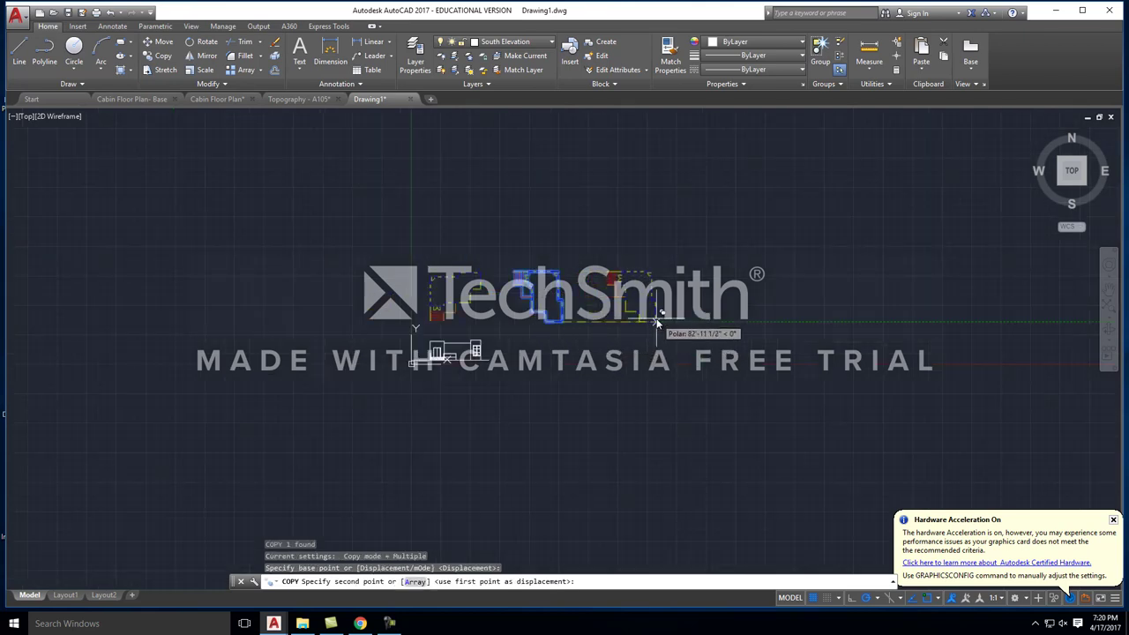
pyautogui.click(661, 323)
pyautogui.press('Escape')
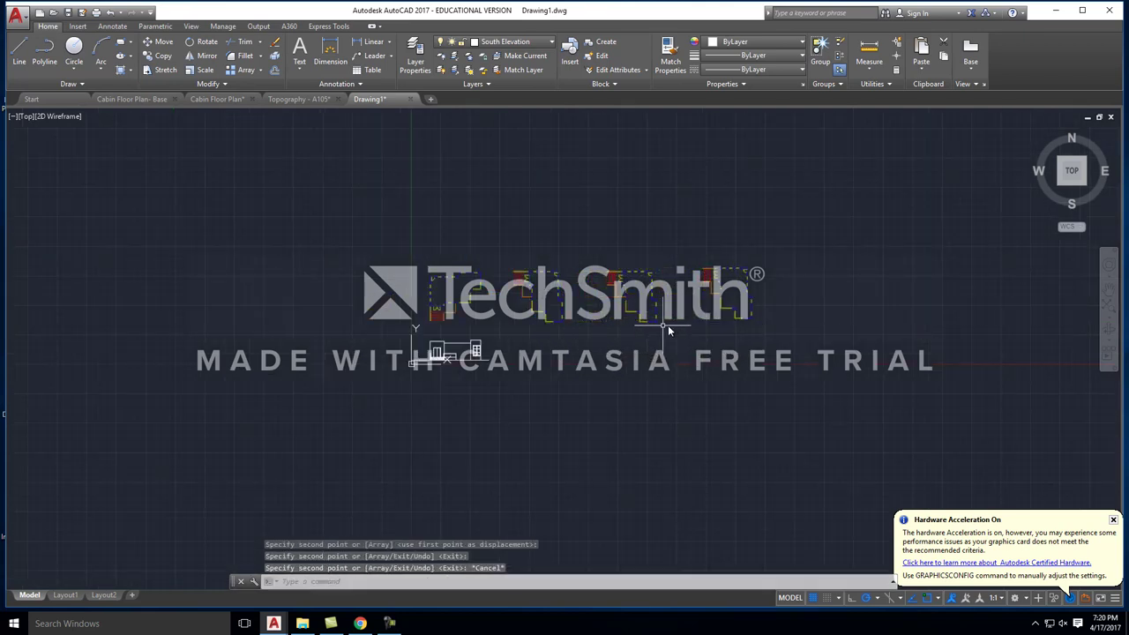
# Step: Rotate the third floor plan by 90° about its northeast exterior corner
pyautogui.click(657, 318)
pyautogui.write('ro')
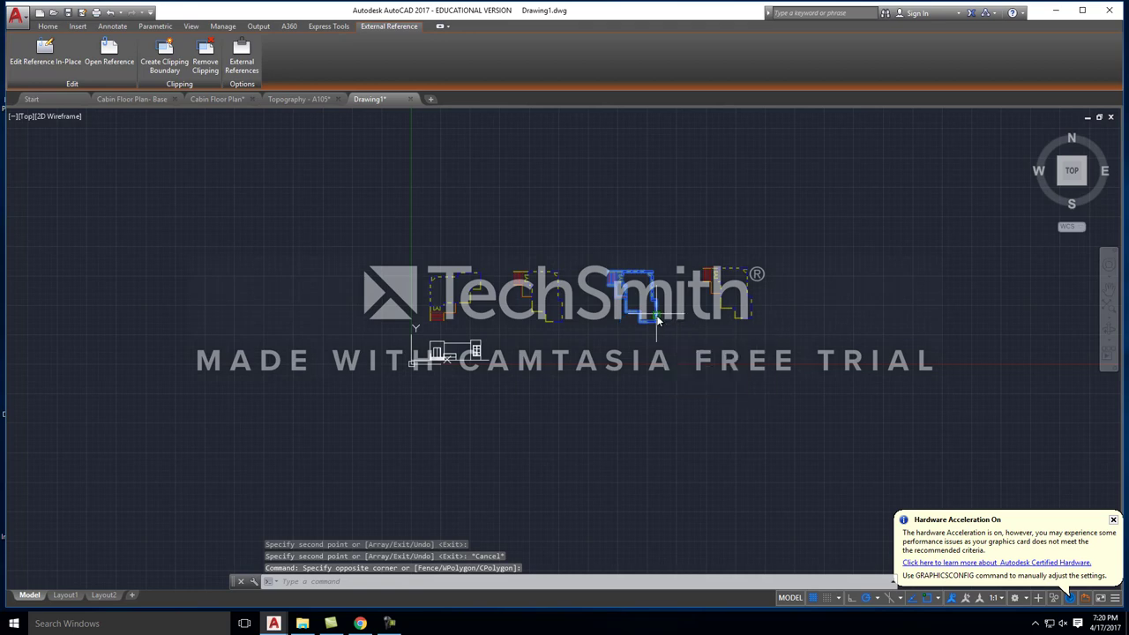
pyautogui.press('Return')
pyautogui.scroll(3, 657, 320)
pyautogui.click(652, 160)
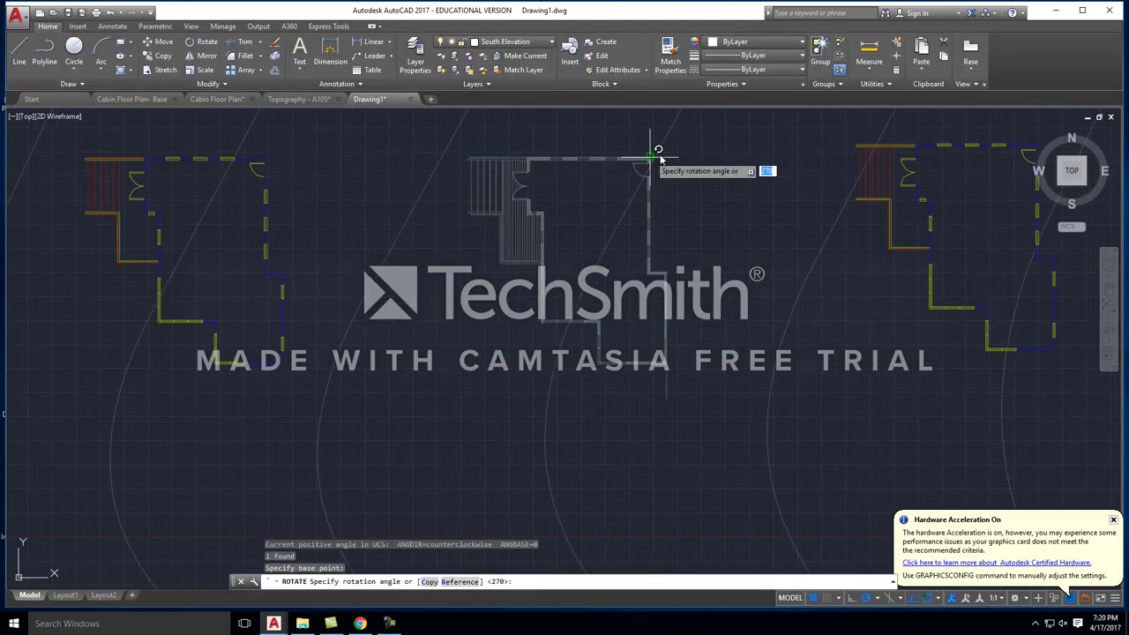
pyautogui.press('Return')
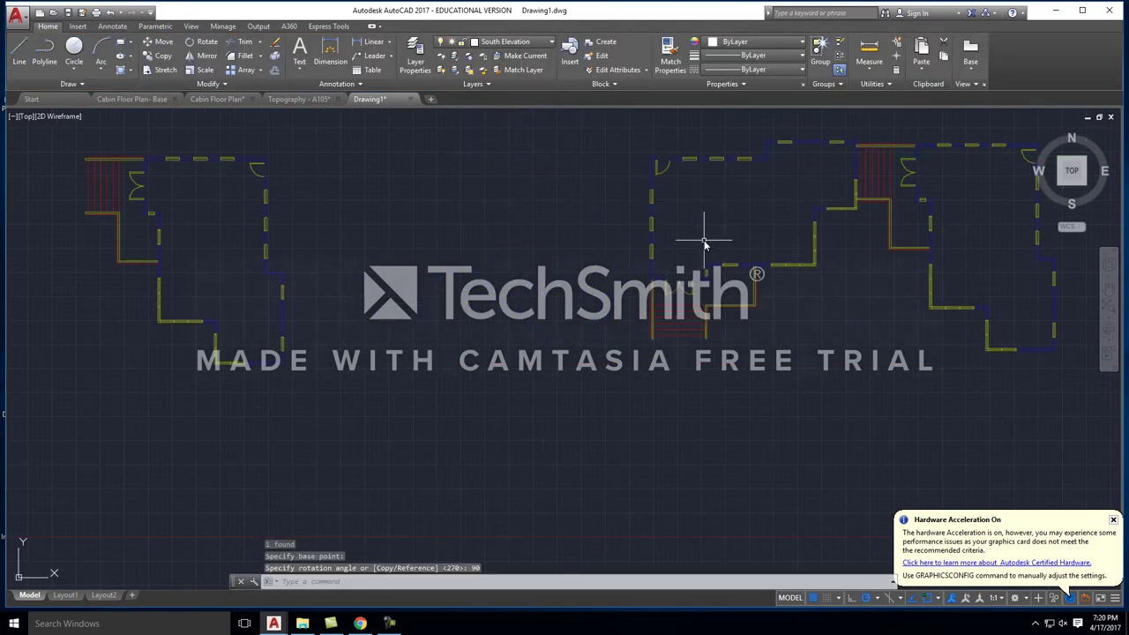
# Step: Rotate the third floor plan another 180° about its northwest exterior corner
pyautogui.click(708, 266)
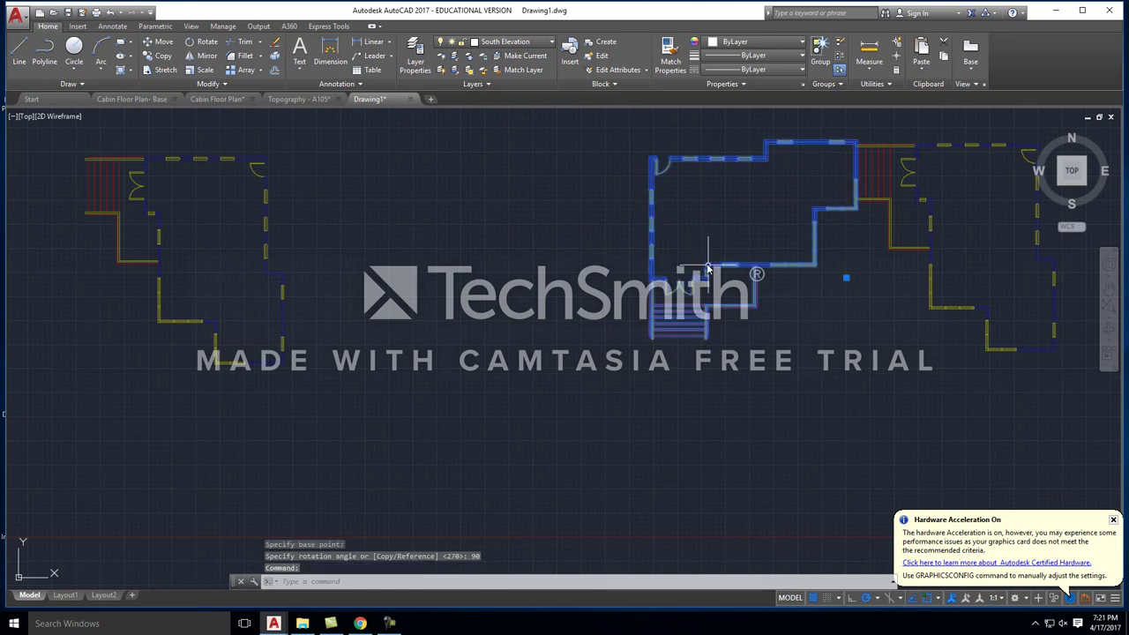
pyautogui.press('space')
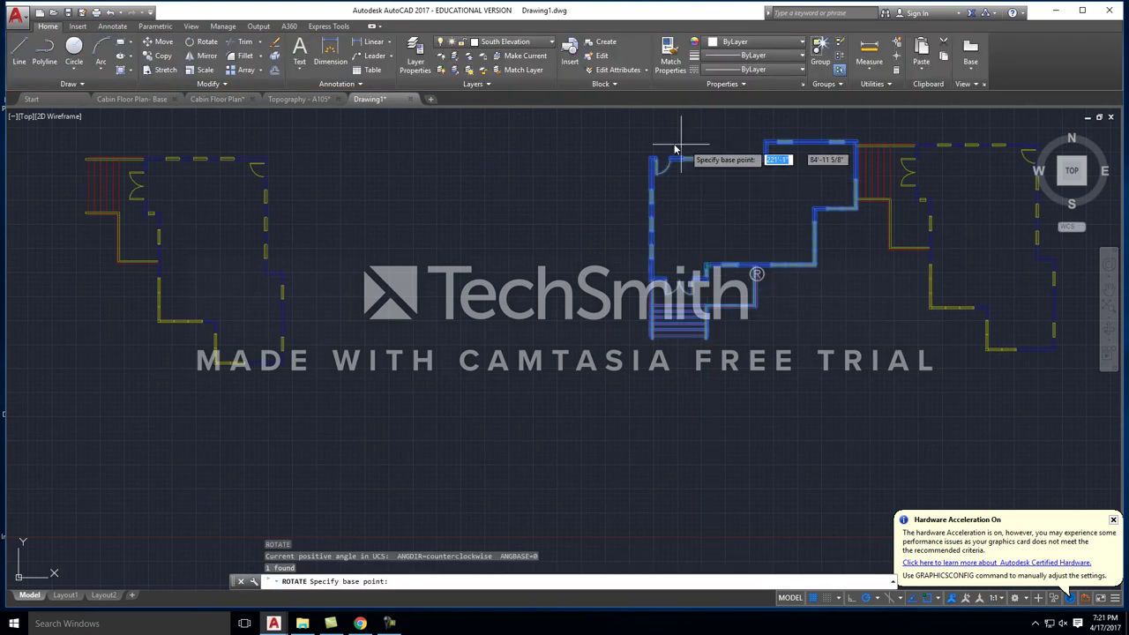
pyautogui.click(650, 162)
pyautogui.write('180')
pyautogui.press('Return')
pyautogui.scroll(-5, 580, 205)
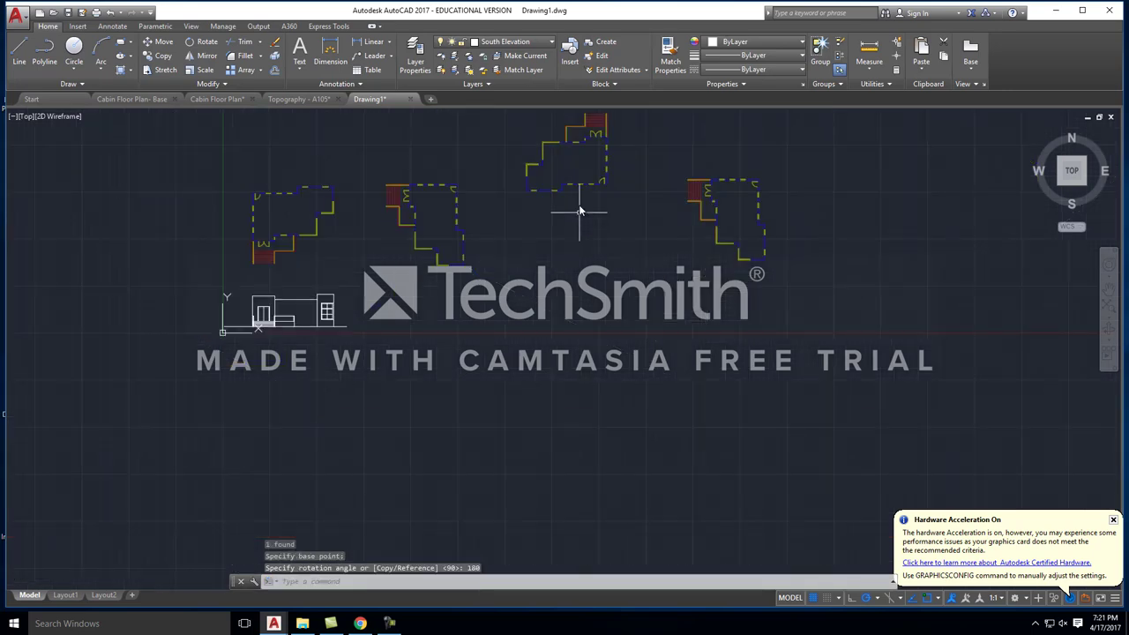
# Step: Move the rotated third floor plan down so it sits in the row between the second and fourth plans
pyautogui.click(609, 265)
pyautogui.click(569, 278)
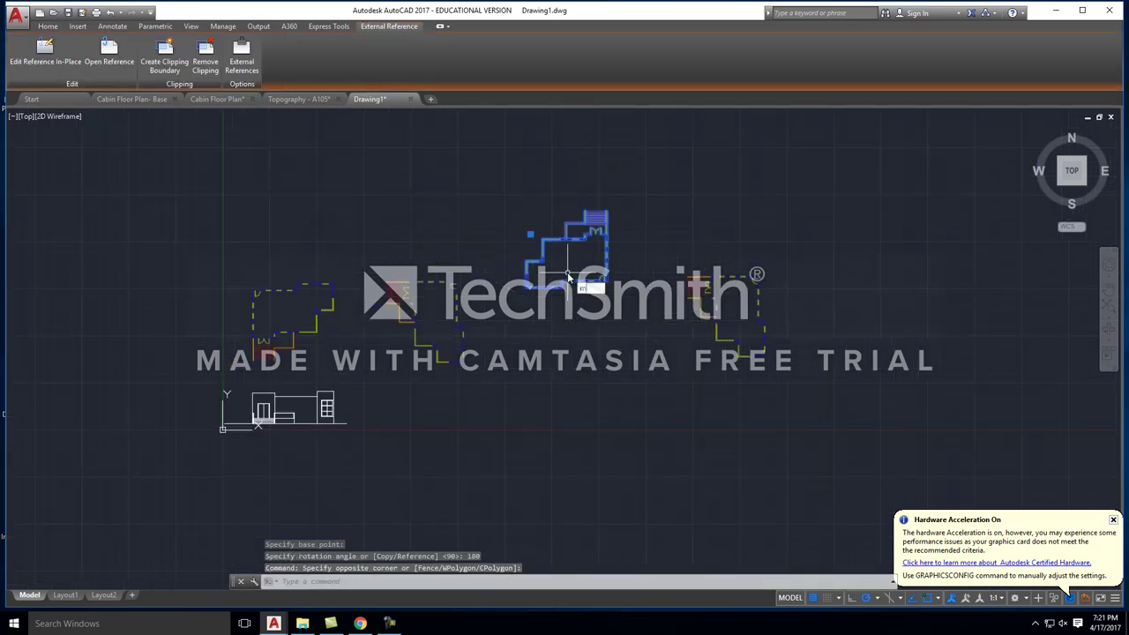
pyautogui.write('m')
pyautogui.press('Return')
pyautogui.click(572, 280)
pyautogui.click(583, 360)
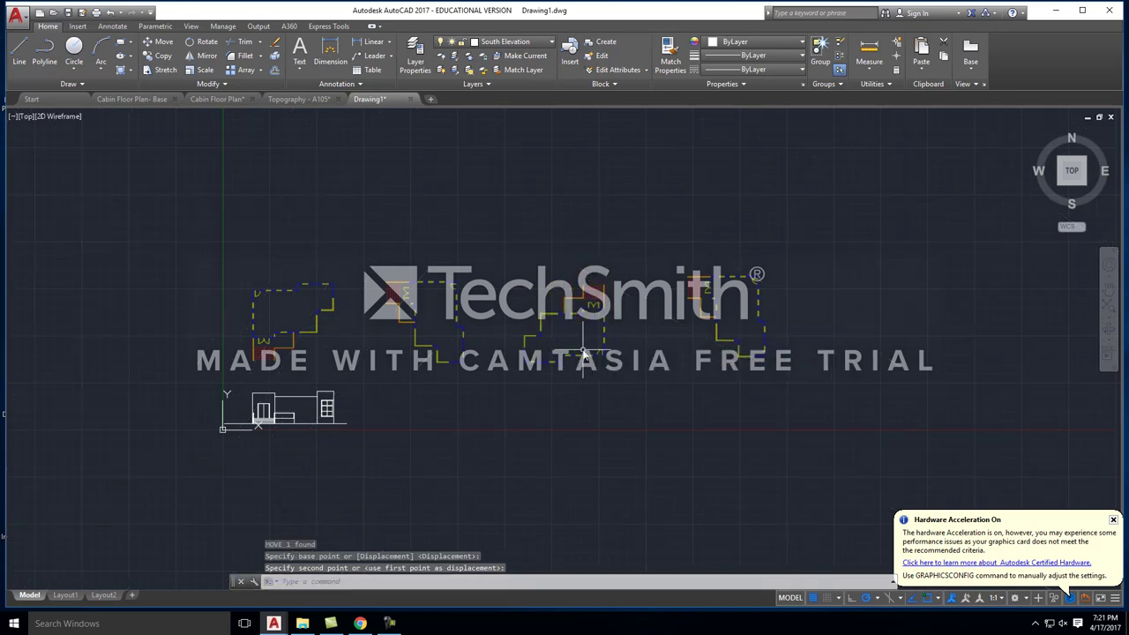
pyautogui.click(803, 366)
pyautogui.click(693, 300)
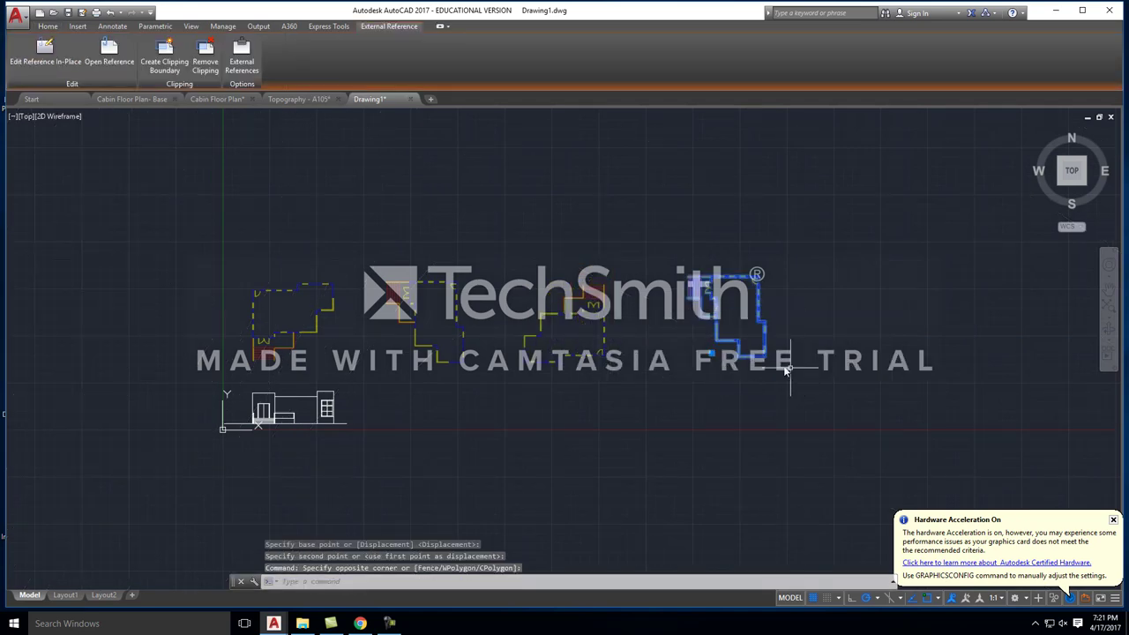
pyautogui.scroll(2, 797, 365)
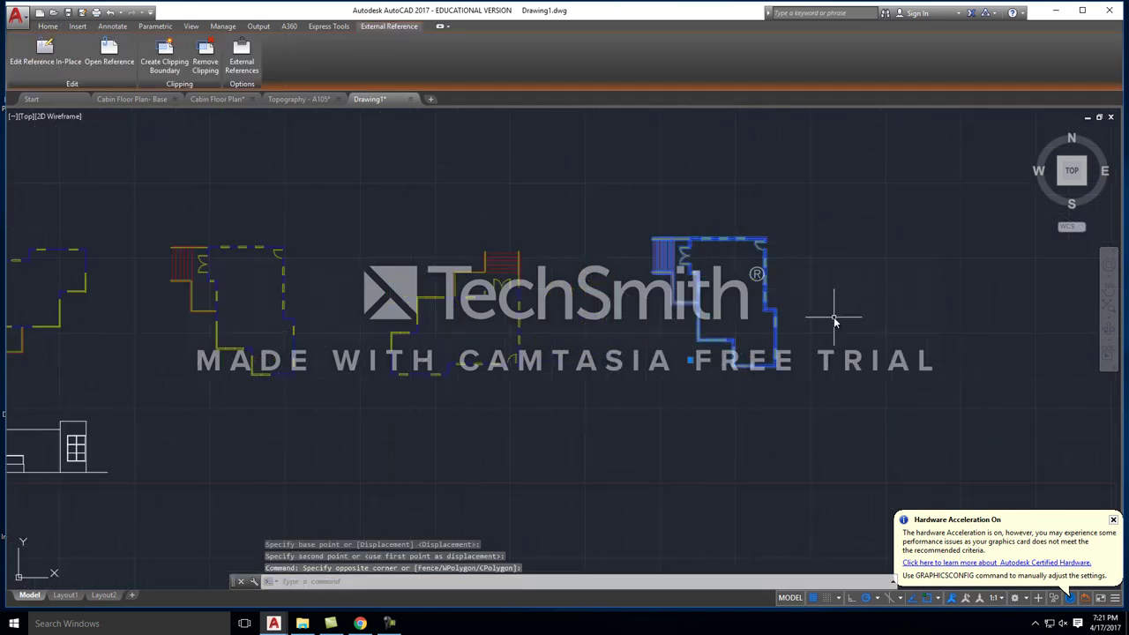
pyautogui.scroll(-1, 834, 321)
pyautogui.press('Escape')
# Step: Rotate the fourth floor plan by 180° about its southeast exterior corner
pyautogui.scroll(3, 794, 323)
pyautogui.click(834, 377)
pyautogui.click(782, 304)
pyautogui.write('ro')
pyautogui.press('Return')
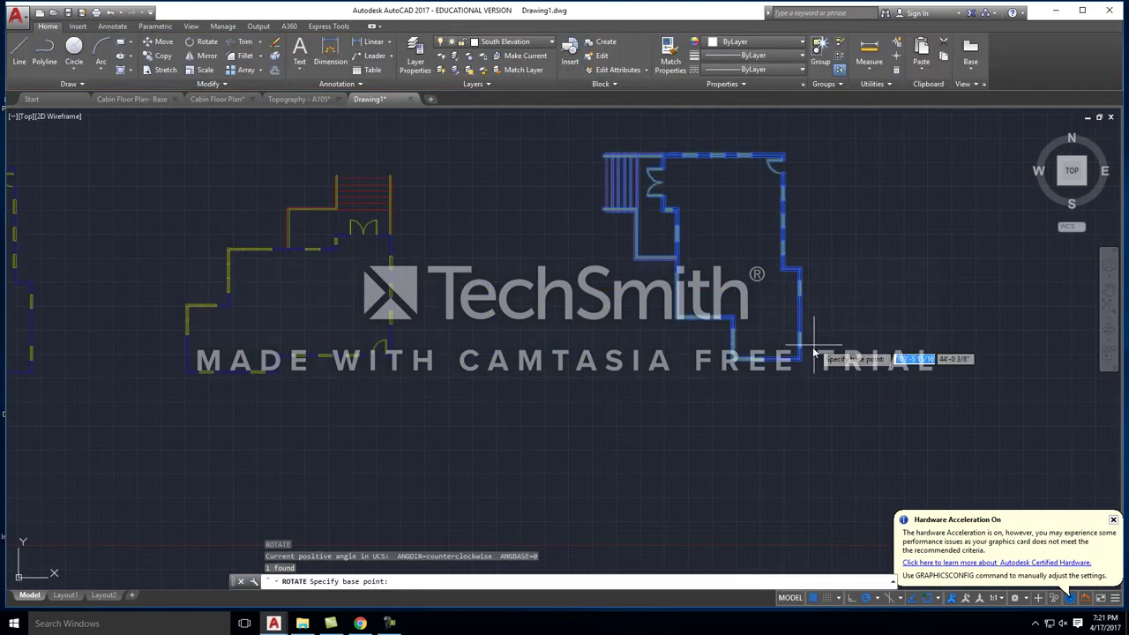
pyautogui.click(804, 364)
pyautogui.write('180')
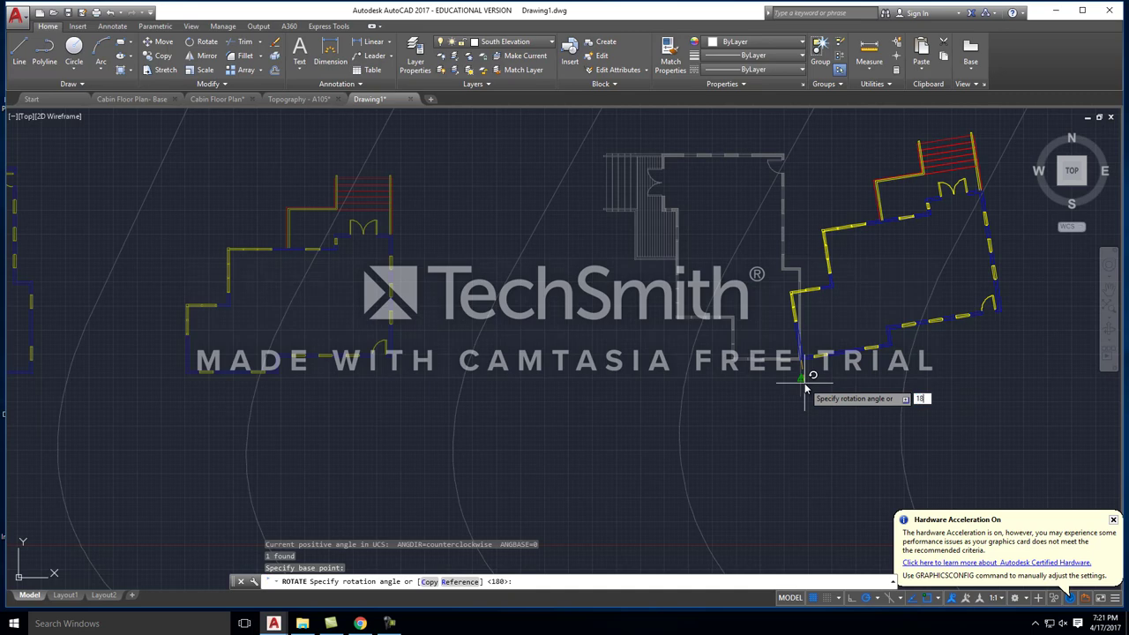
pyautogui.press('Return')
# Step: Move the rotated fourth floor plan about 73' up and to the west, into the row beside the third plan
pyautogui.click(800, 381)
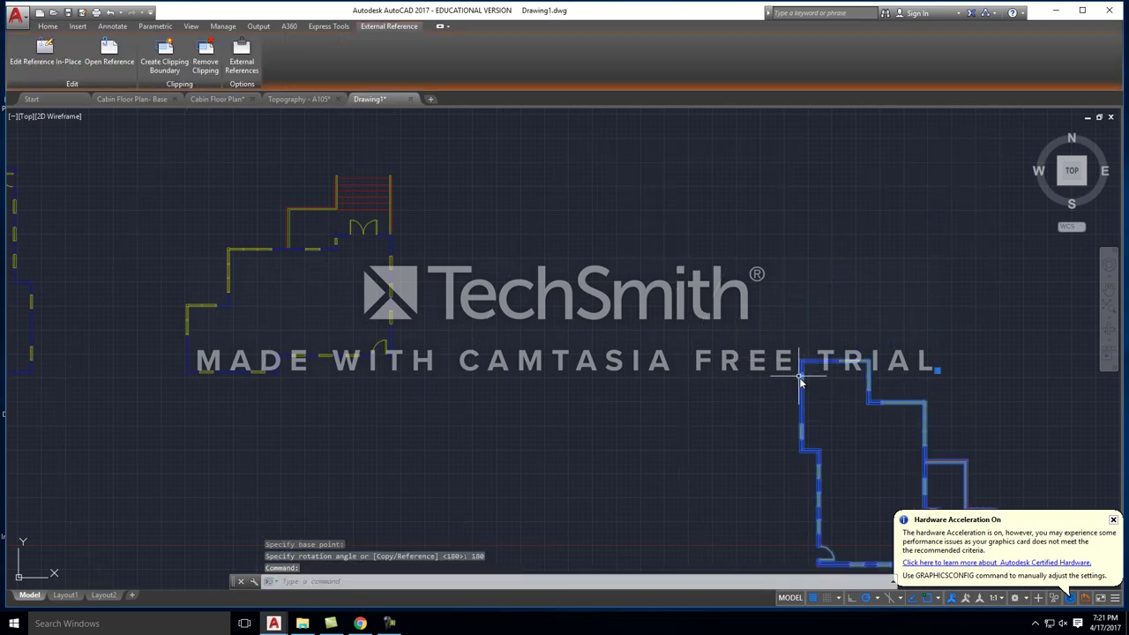
pyautogui.write('m')
pyautogui.press('Return')
pyautogui.click(798, 384)
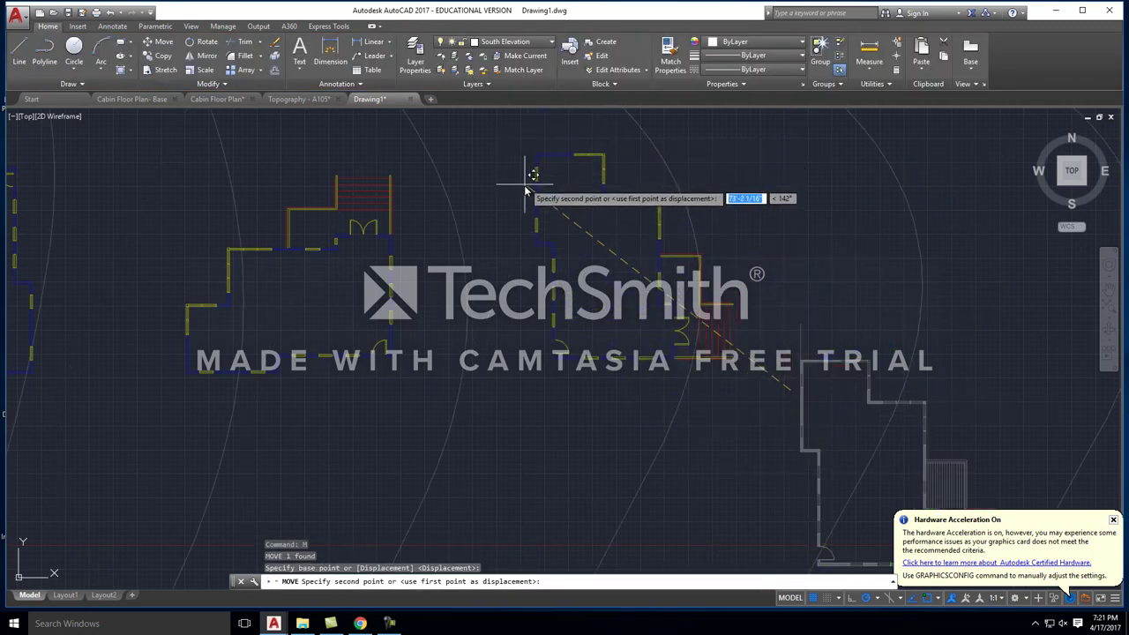
pyautogui.click(527, 181)
pyautogui.scroll(-3, 703, 269)
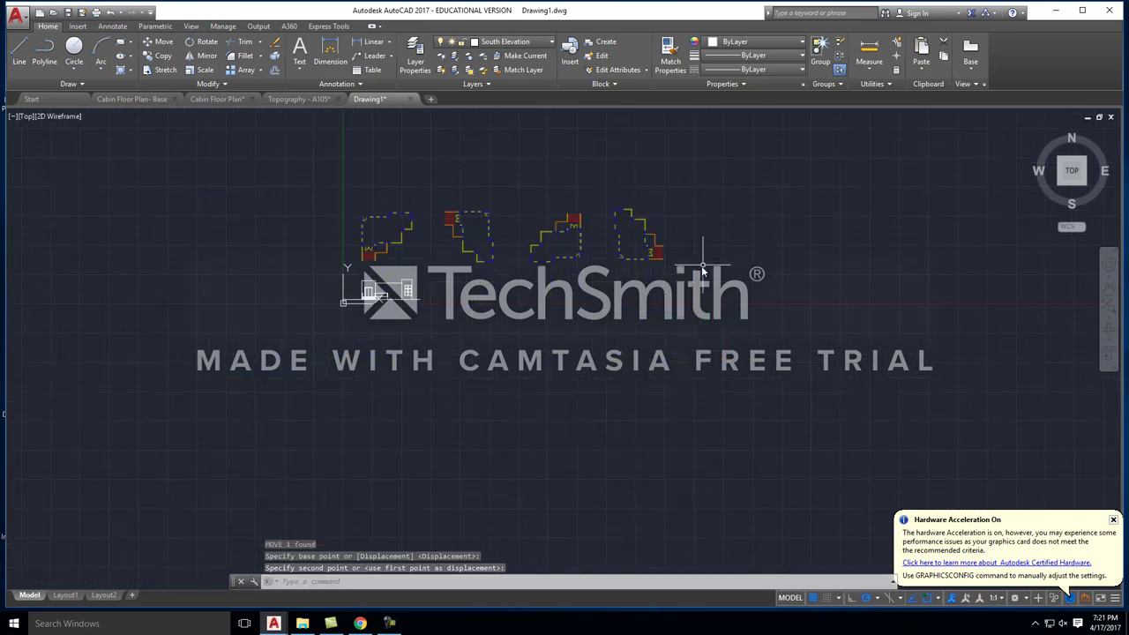
# Step: Examine the row of four floor plans in their different orientations and the south elevation drawn below the first one
pyautogui.scroll(2, 477, 254)
pyautogui.scroll(-3, 410, 303)
pyautogui.scroll(1, 485, 304)
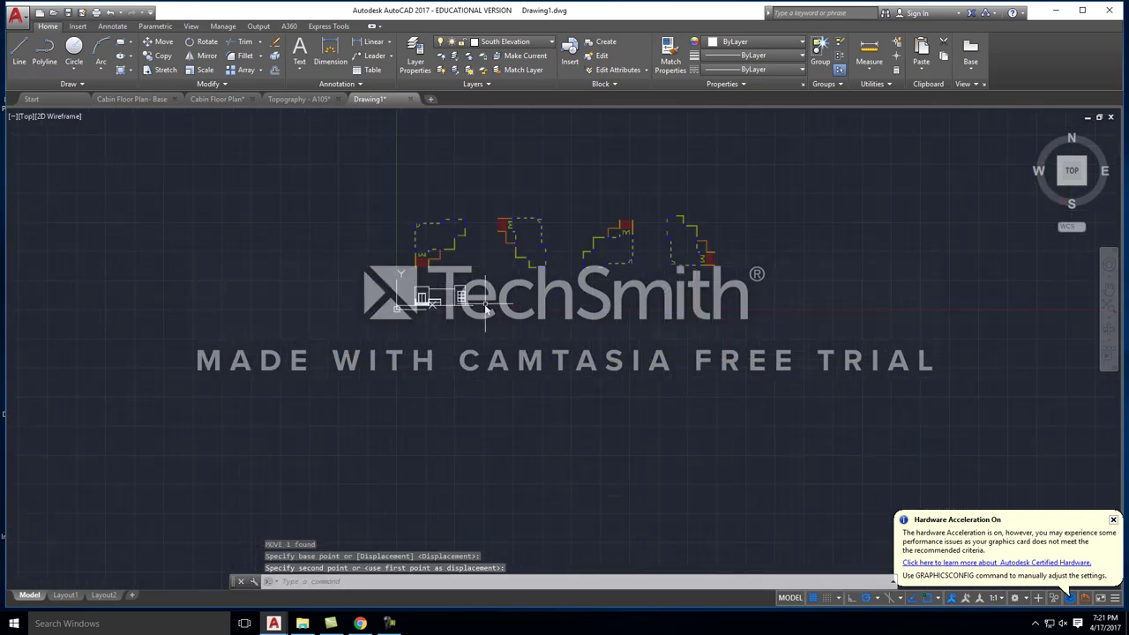
pyautogui.scroll(2, 521, 258)
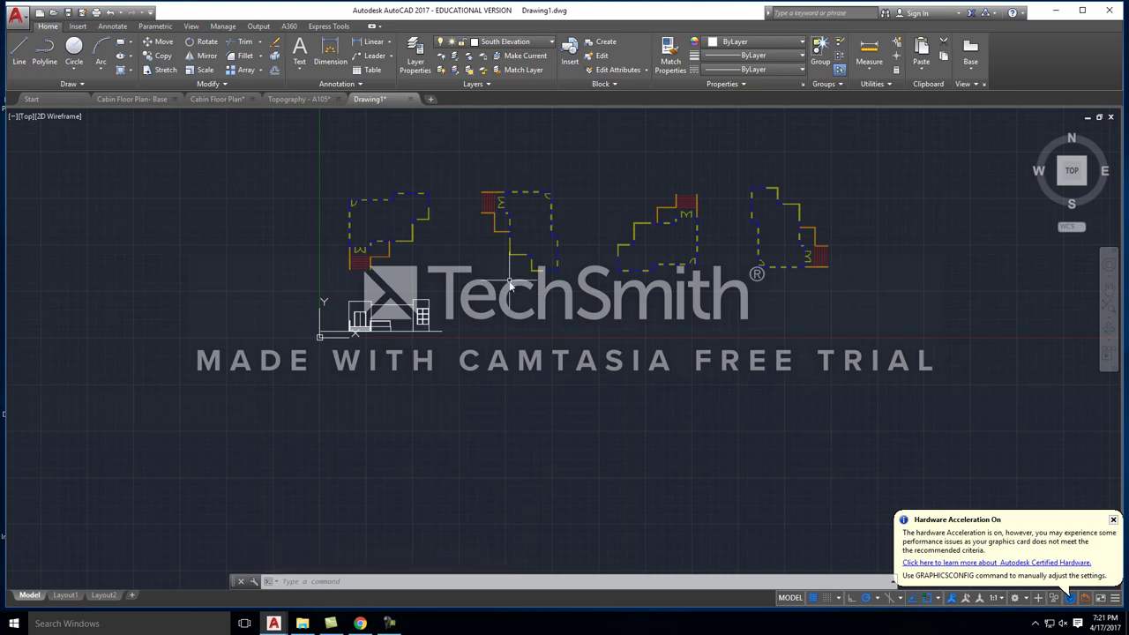
pyautogui.scroll(3, 510, 284)
pyautogui.scroll(-1, 167, 339)
pyautogui.click(352, 348)
pyautogui.press('Escape')
pyautogui.scroll(-3, 539, 284)
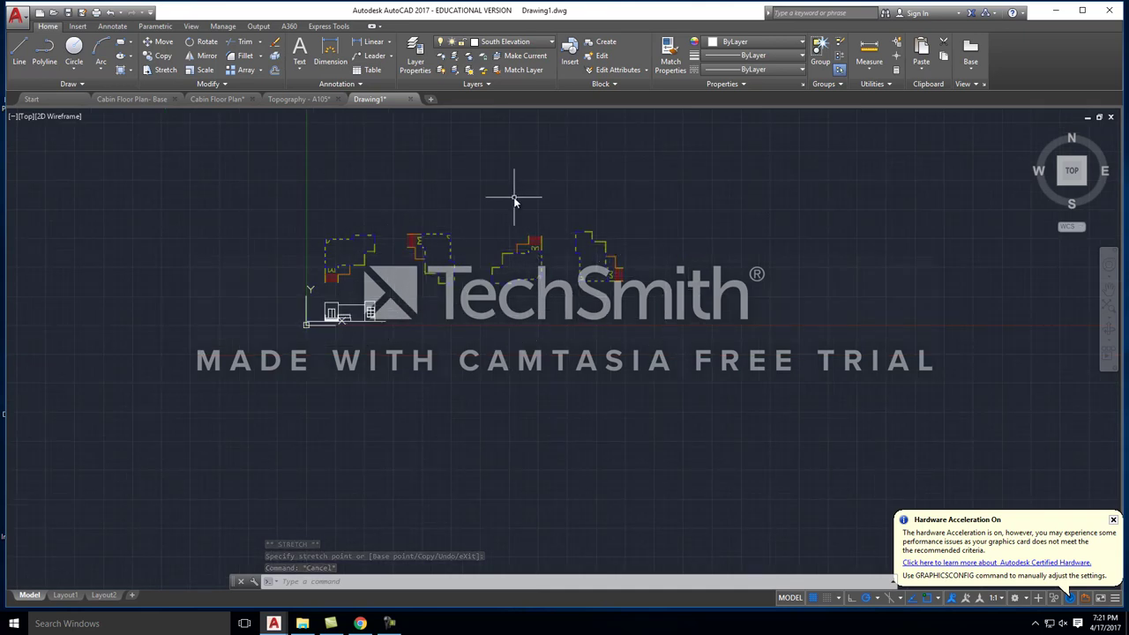
pyautogui.scroll(3, 297, 300)
pyautogui.scroll(1, 391, 362)
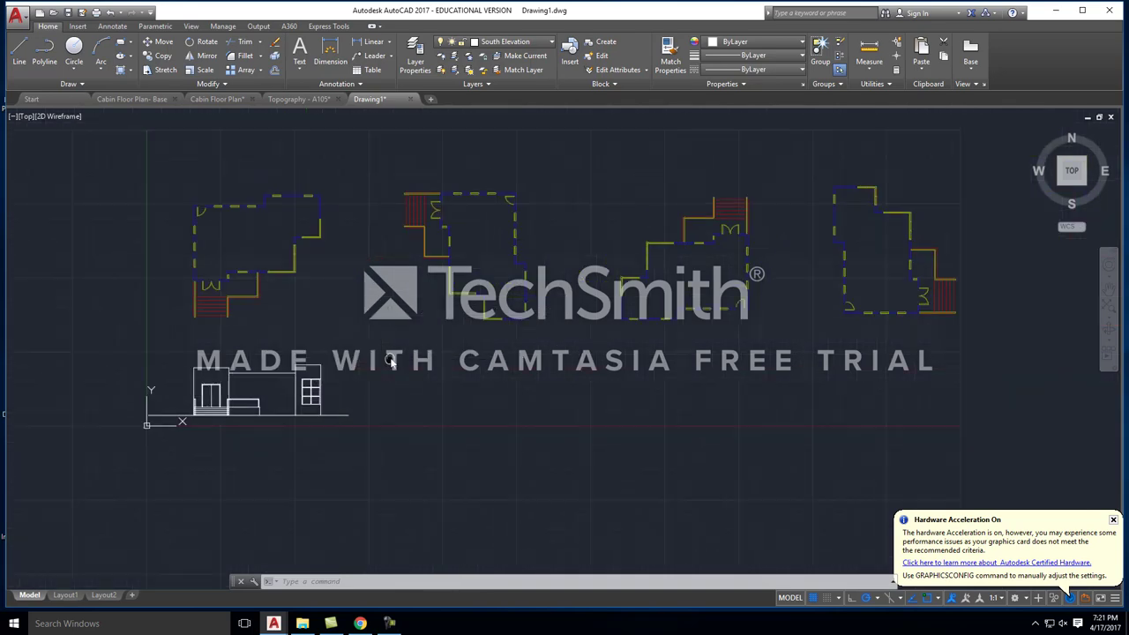
pyautogui.scroll(-2, 496, 283)
pyautogui.scroll(2, 371, 357)
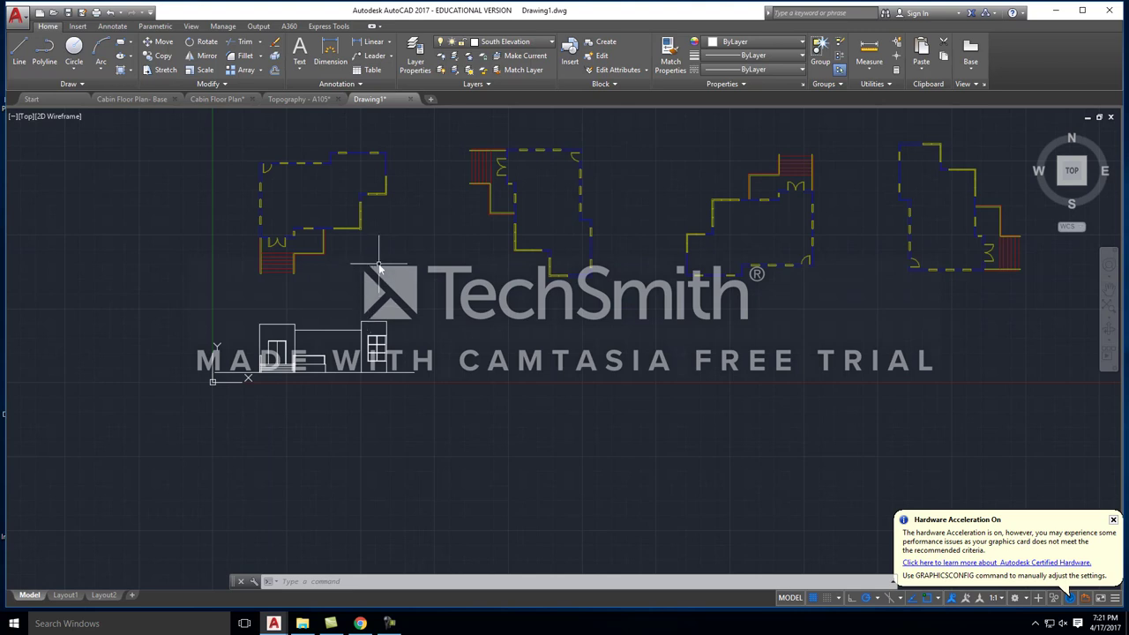
pyautogui.moveTo(360, 624)
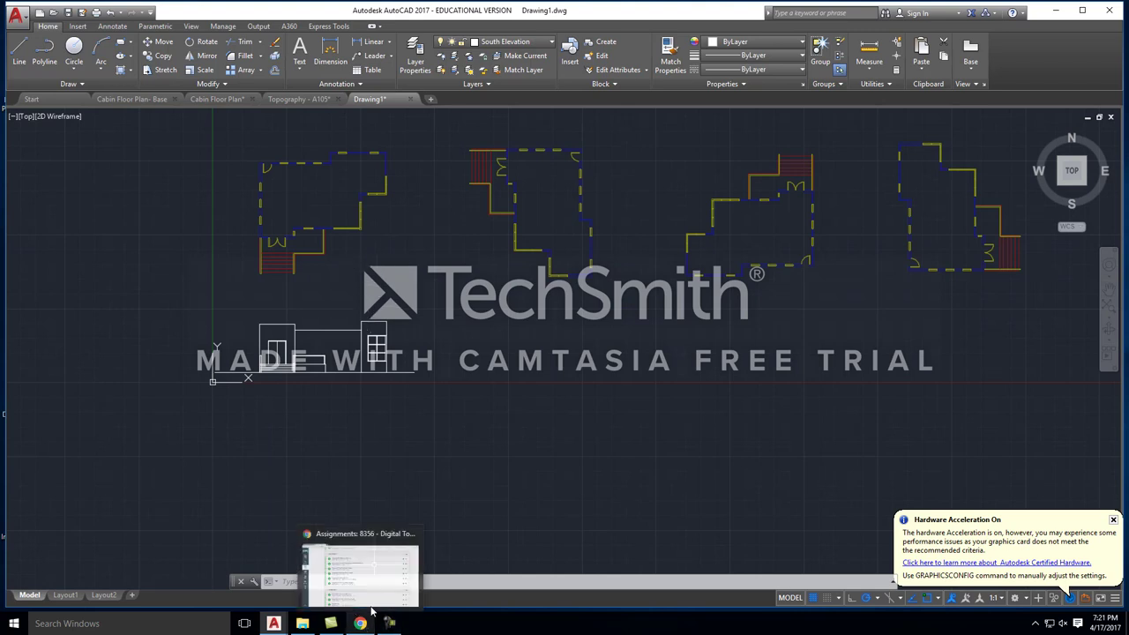
pyautogui.scroll(2, 308, 354)
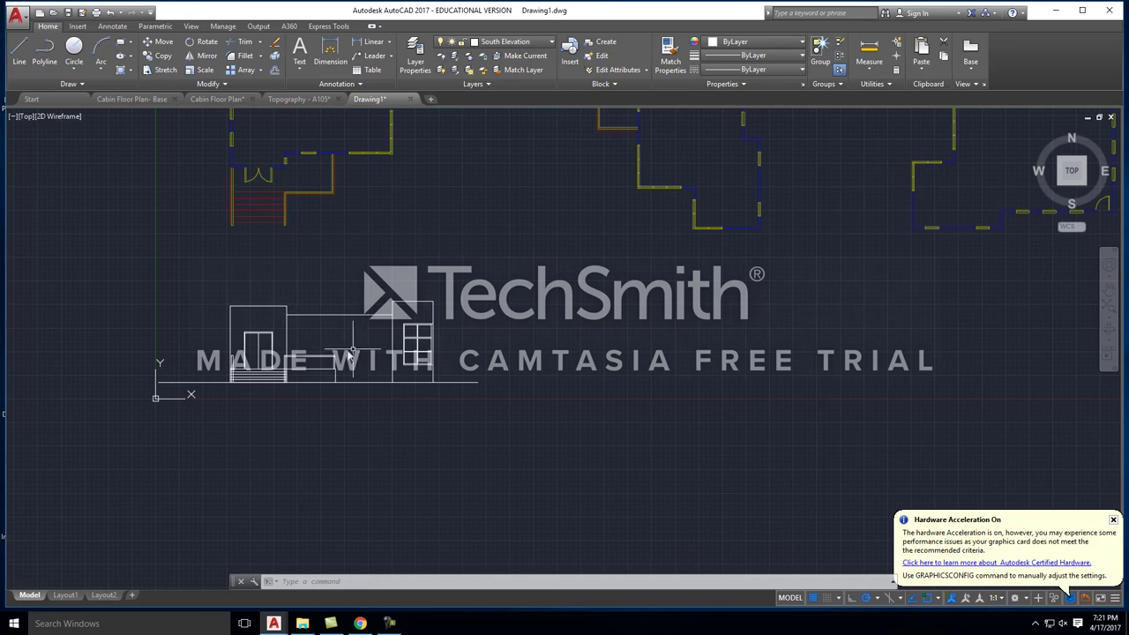
# Step: Switch to Chrome and open the Exercise 22 assignment to read its list of elevation layers, colors and lineweights
pyautogui.scroll(2, 256, 397)
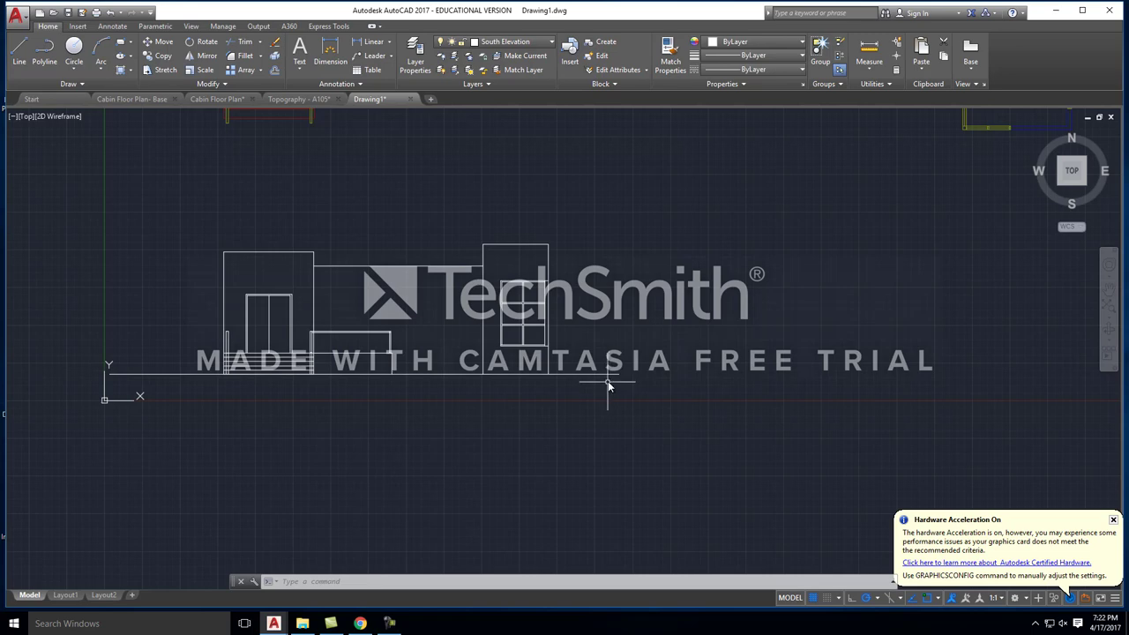
pyautogui.click(359, 623)
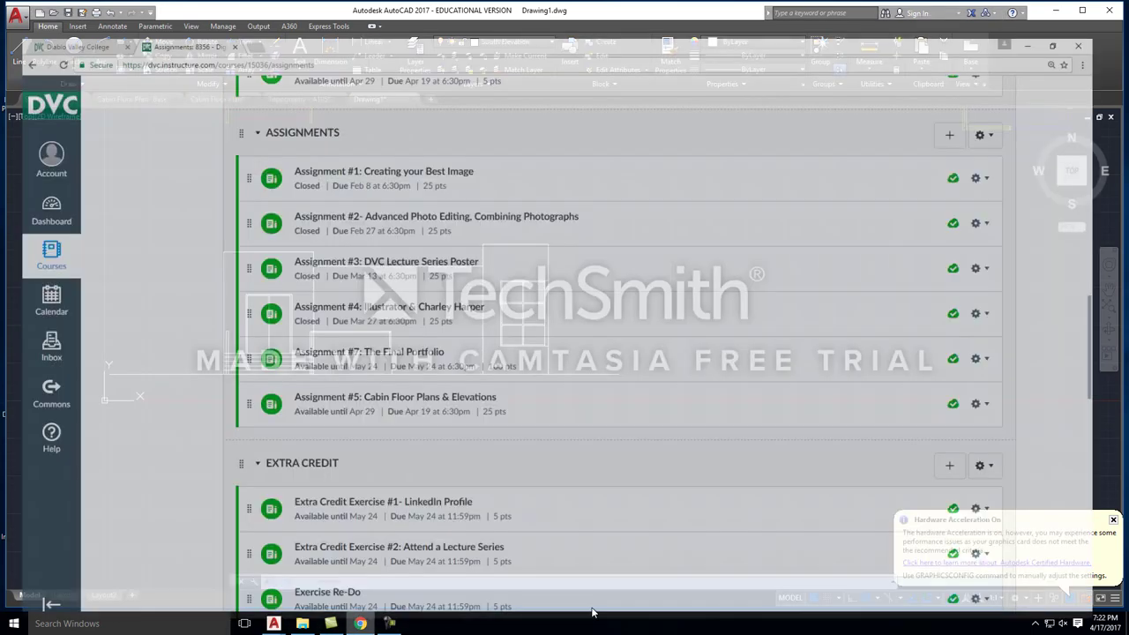
pyautogui.scroll(-1, 441, 324)
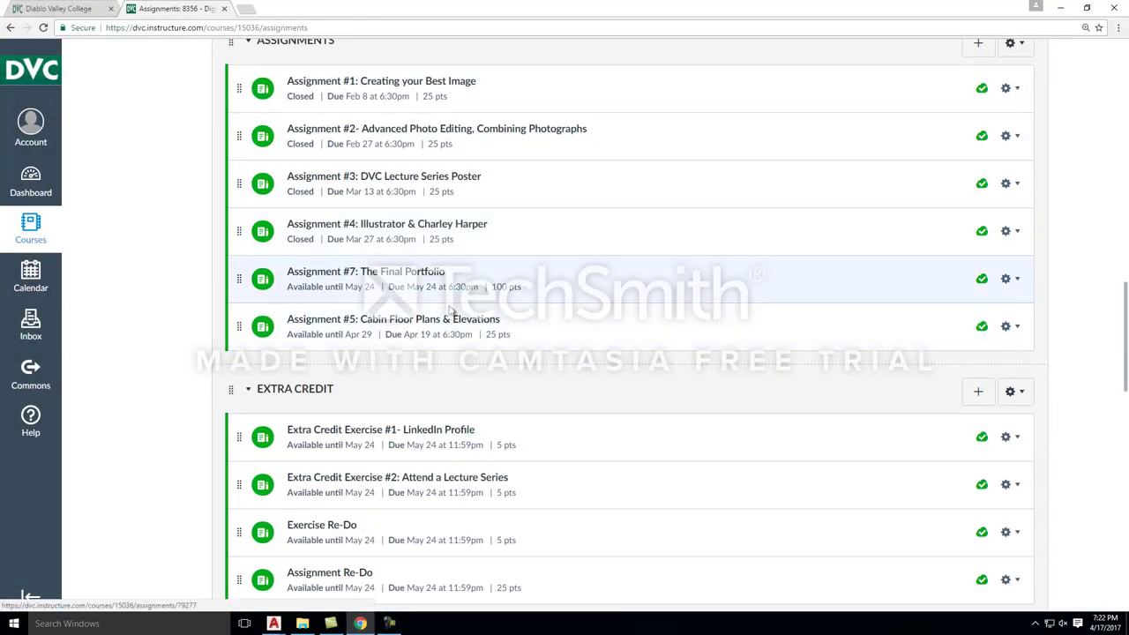
pyautogui.scroll(3, 441, 324)
pyautogui.click(393, 210)
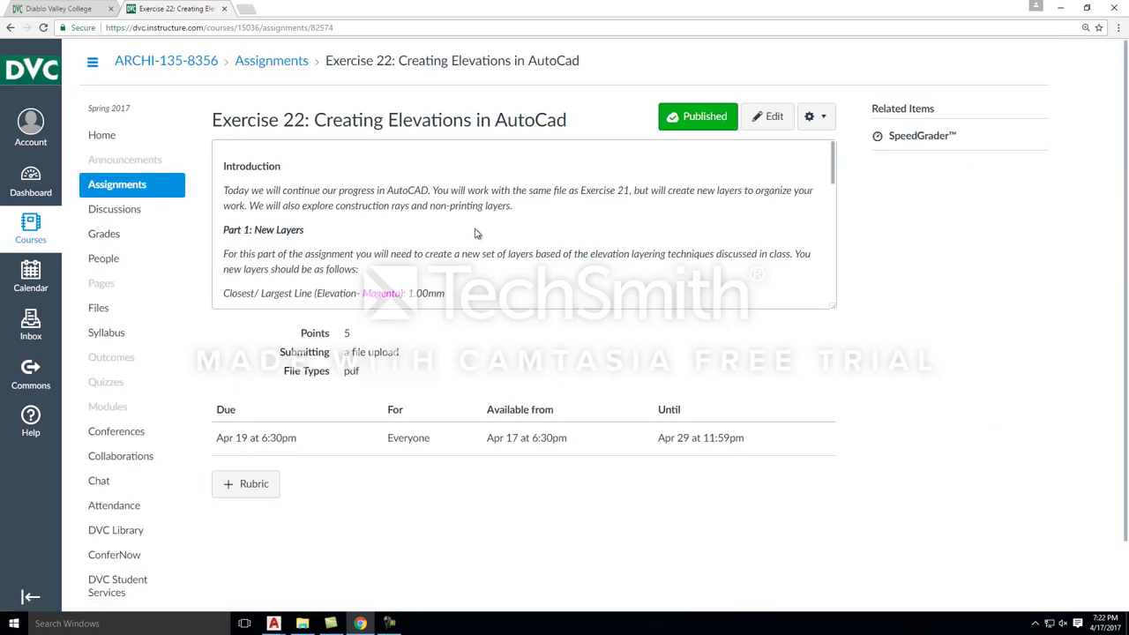
pyautogui.scroll(-2, 429, 222)
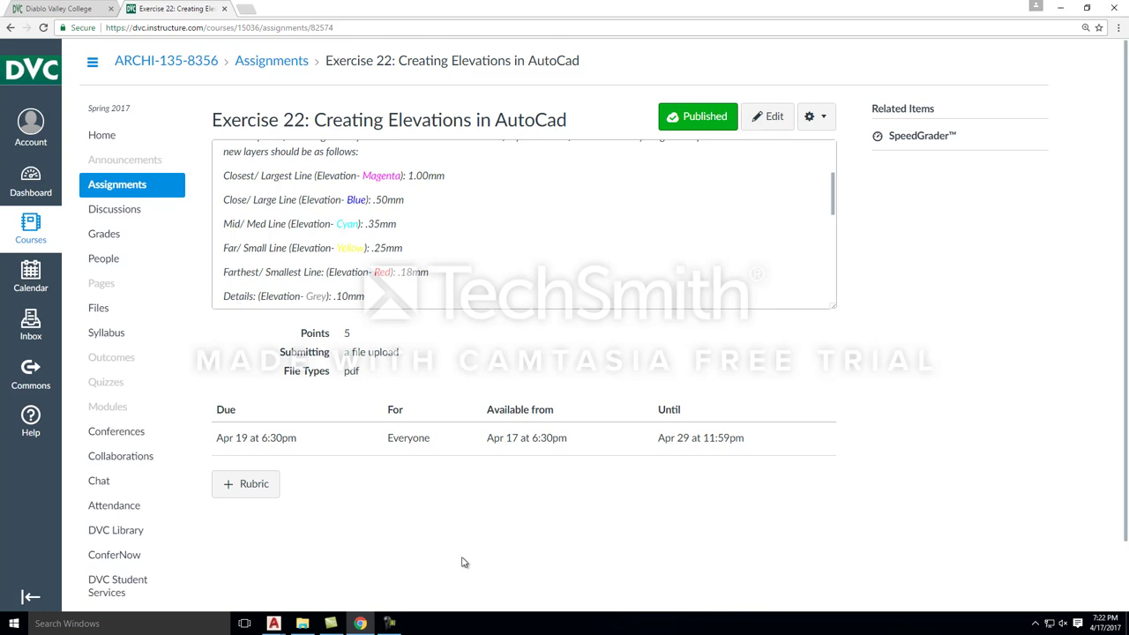
pyautogui.moveTo(305, 623)
pyautogui.moveTo(362, 623)
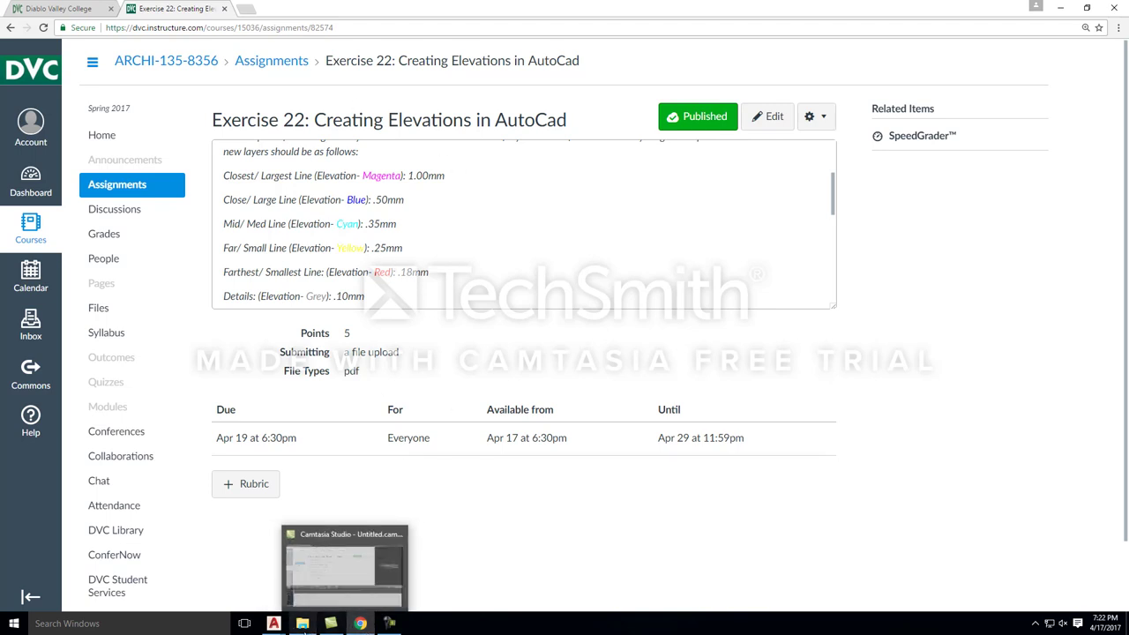
# Step: Switch back to AutoCAD and open the layer properties manager
pyautogui.click(480, 573)
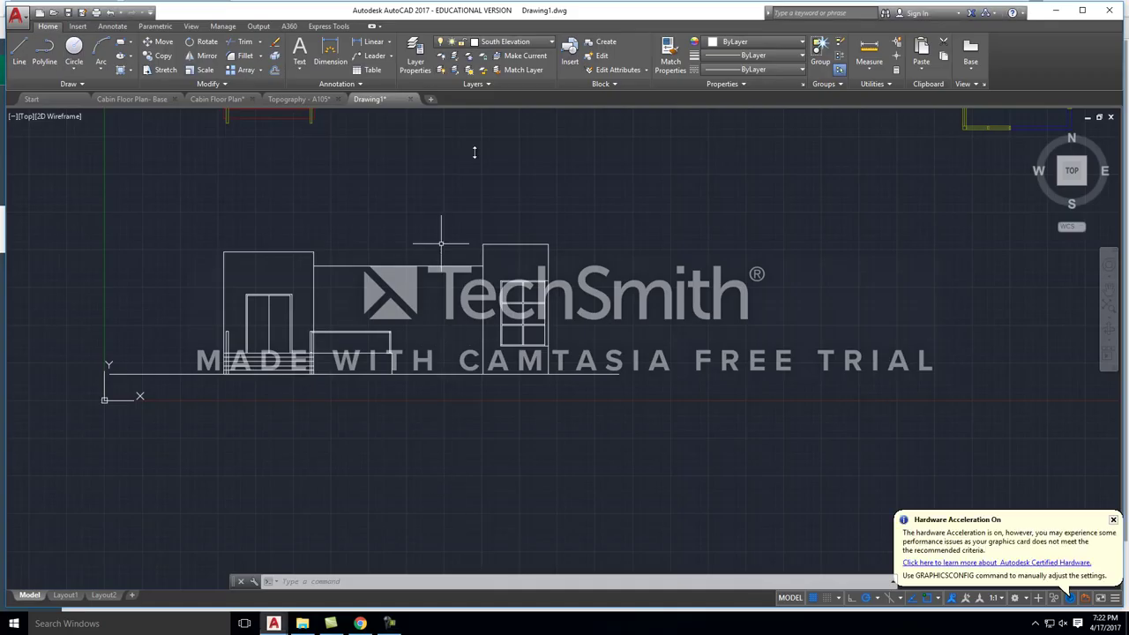
pyautogui.write('lkayt')
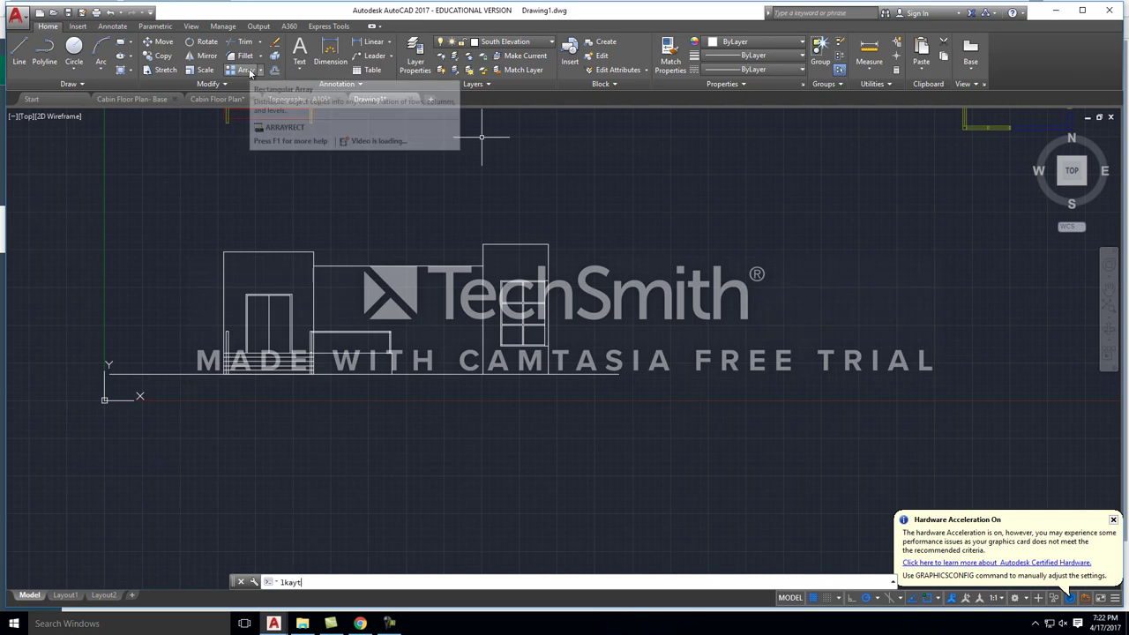
pyautogui.press('BackSpace')
pyautogui.press('BackSpace')
pyautogui.press('BackSpace')
pyautogui.press('BackSpace')
pyautogui.press('BackSpace')
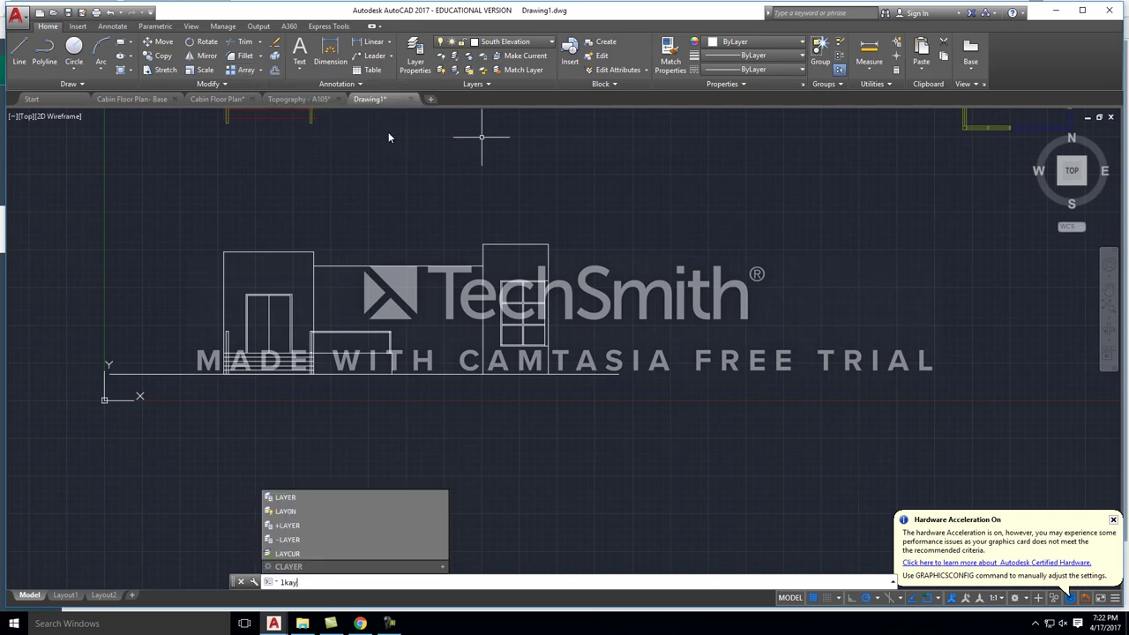
pyautogui.write('la')
pyautogui.press('Return')
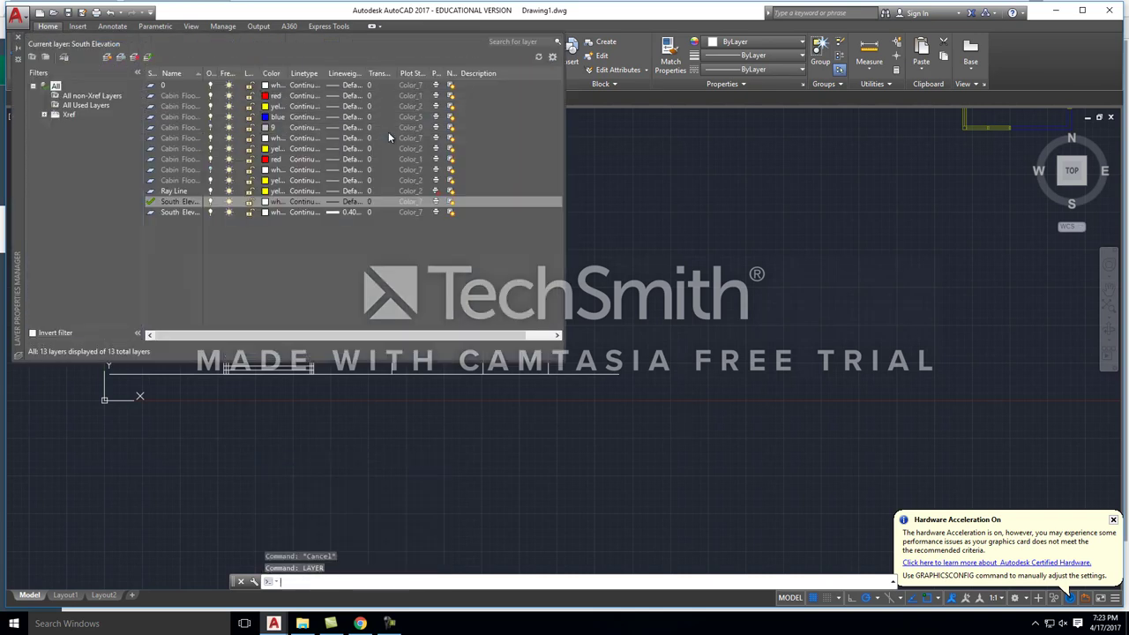
# Step: Create a layer named Elevation- Blue with the color blue, and widen the name column to fit the layer names
pyautogui.click(107, 58)
pyautogui.write('E')
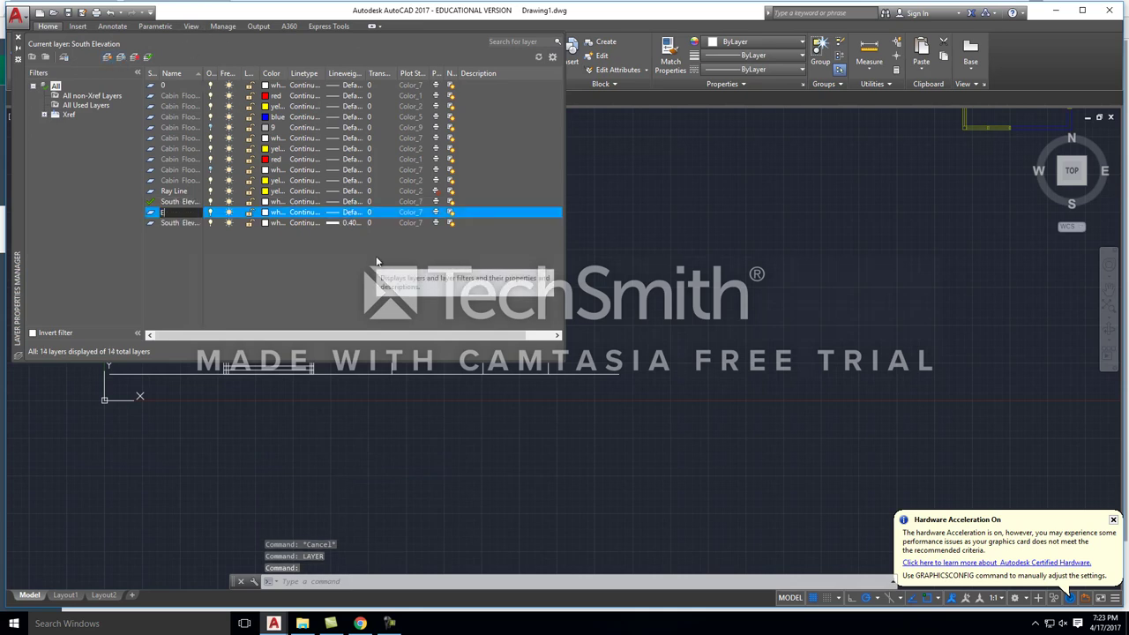
pyautogui.write('levation-')
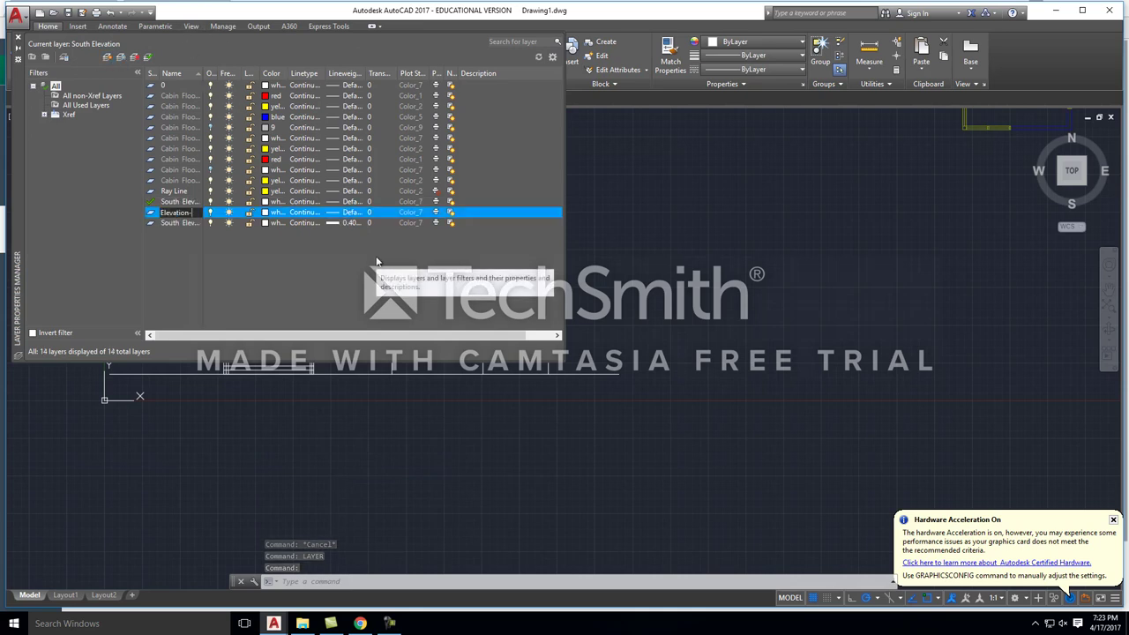
pyautogui.write(' Blue')
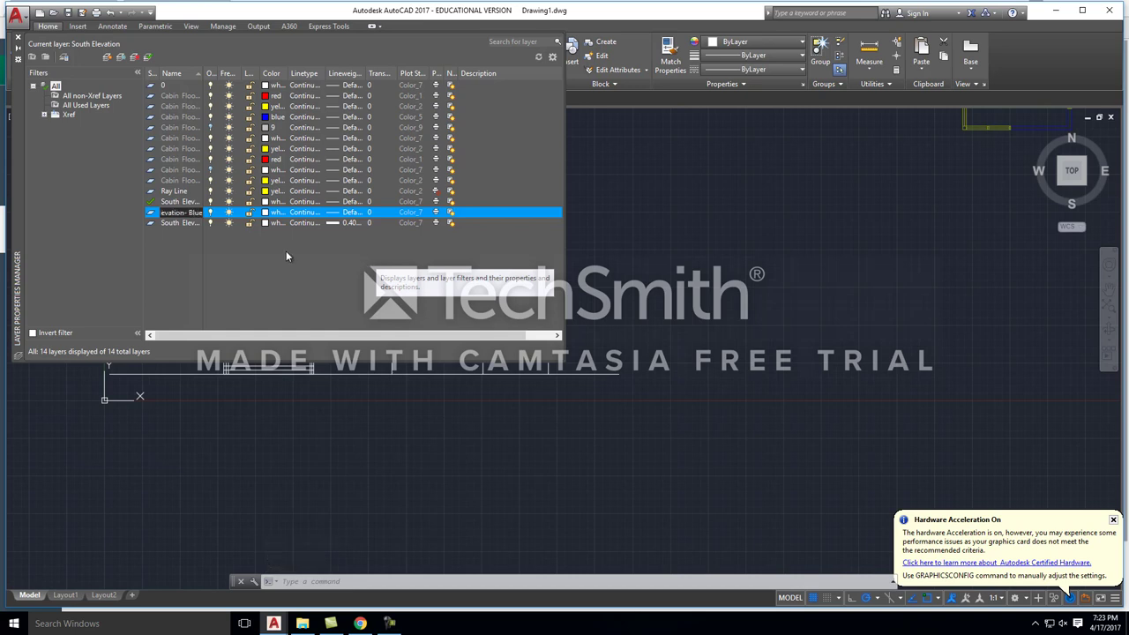
pyautogui.click(266, 213)
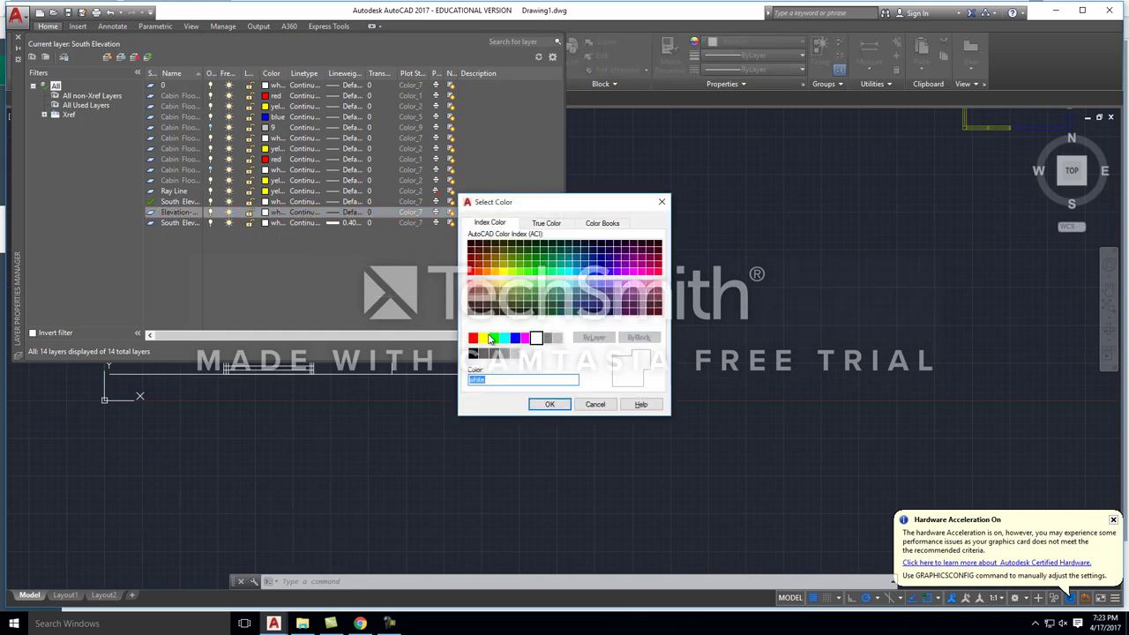
pyautogui.click(515, 338)
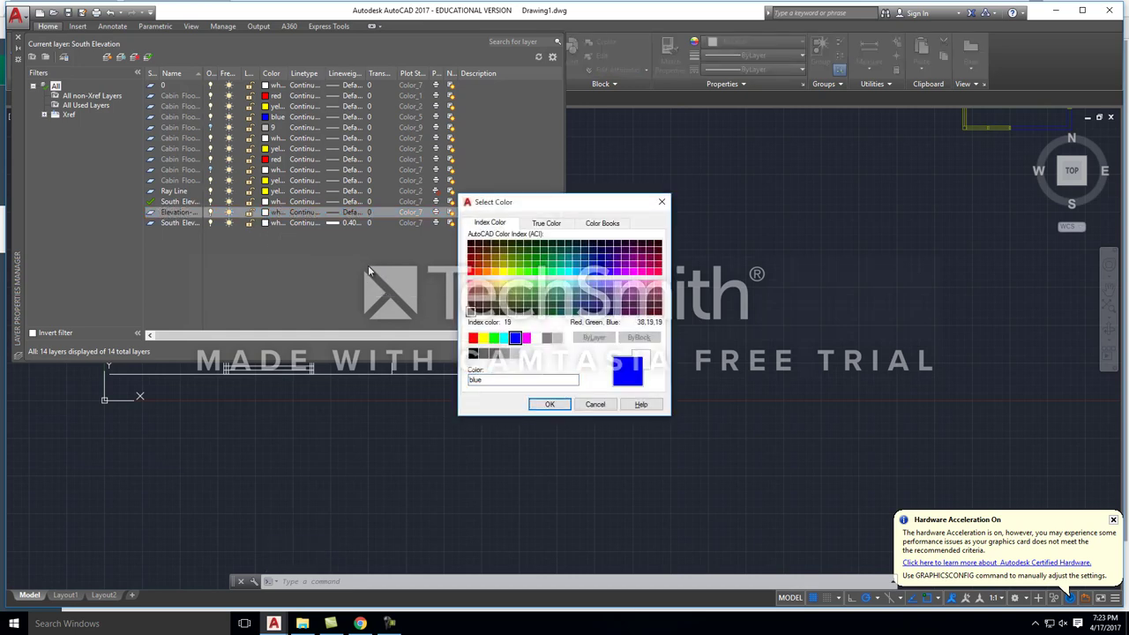
pyautogui.click(549, 404)
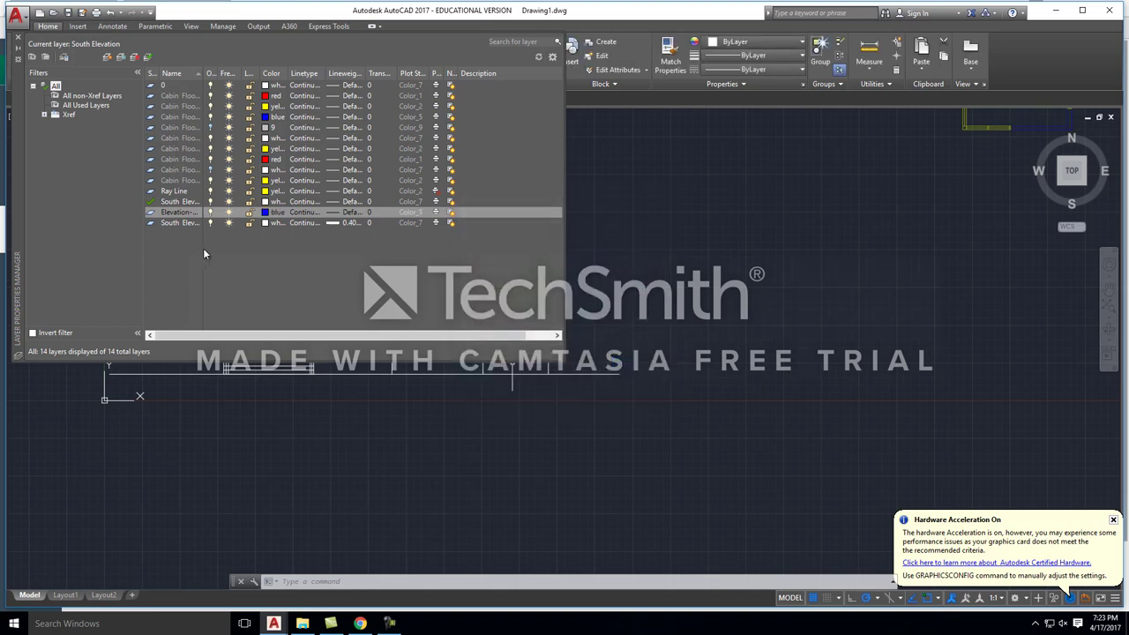
pyautogui.moveTo(203, 74); pyautogui.dragTo(243, 78)
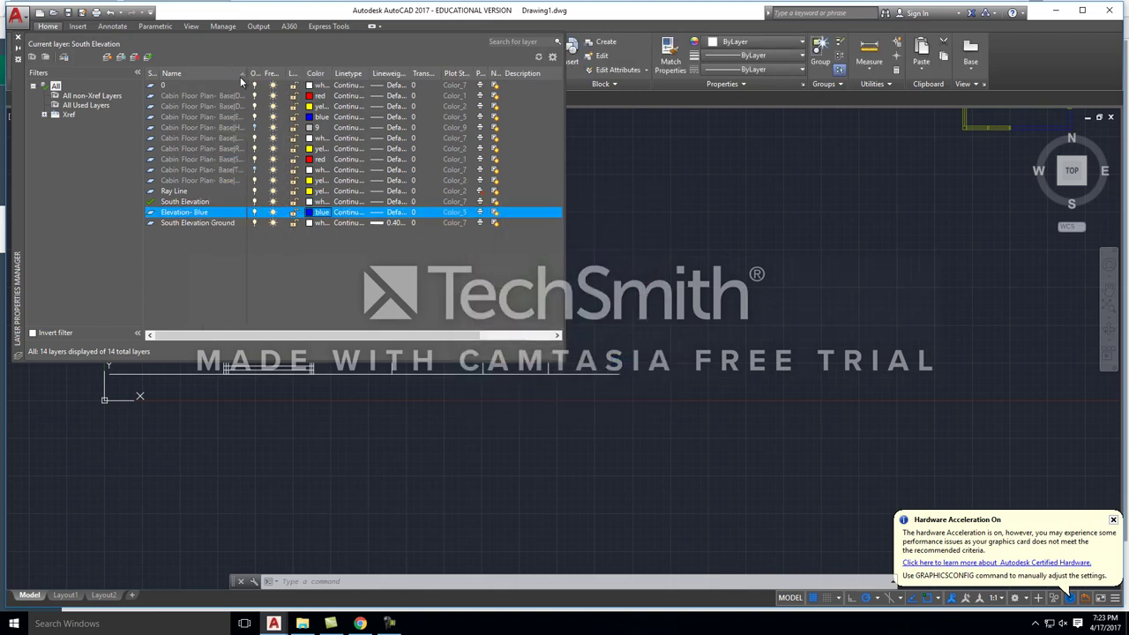
# Step: Check the exercise's layer list in Chrome, and create a layer in AutoCAD named Elevation Magenta with the color magenta
pyautogui.click(360, 624)
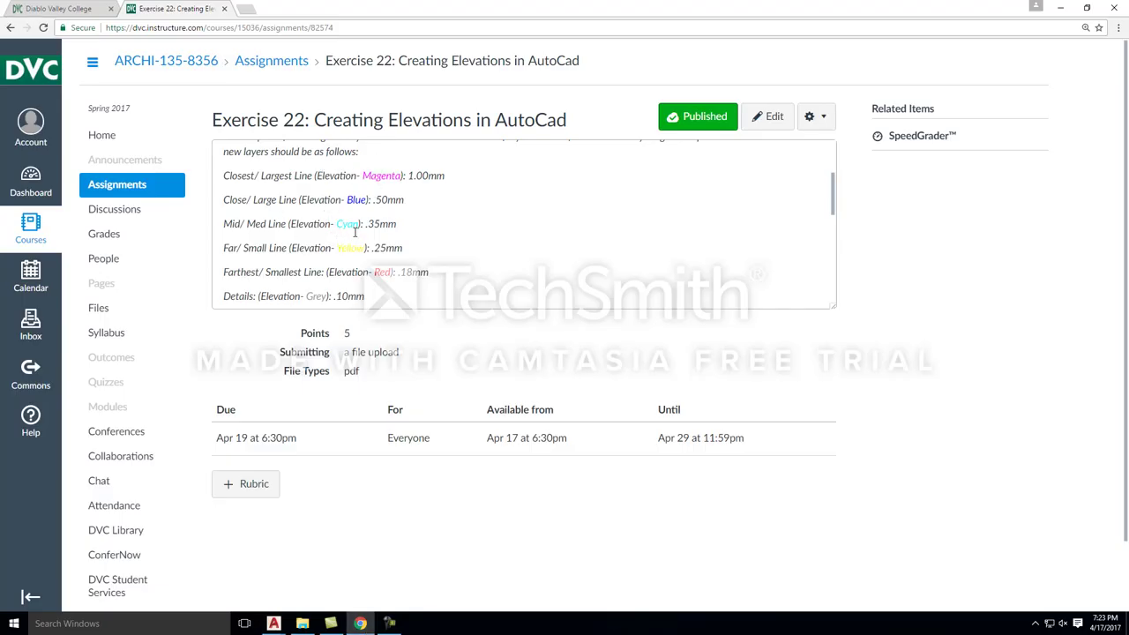
pyautogui.click(1061, 8)
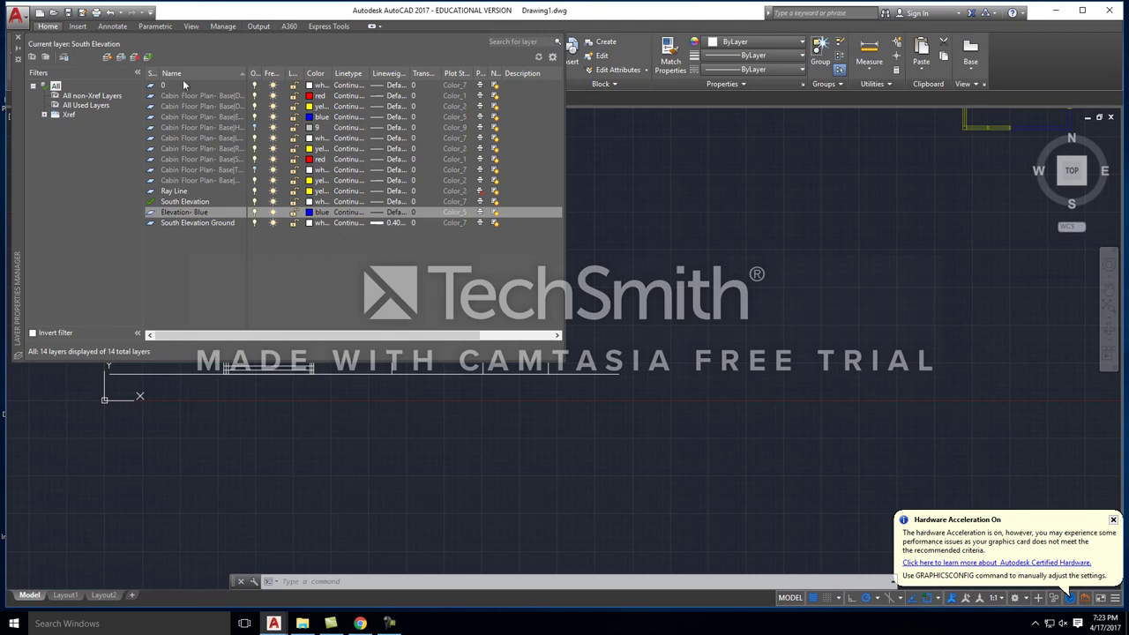
pyautogui.click(107, 58)
pyautogui.write('Elevation Magenta')
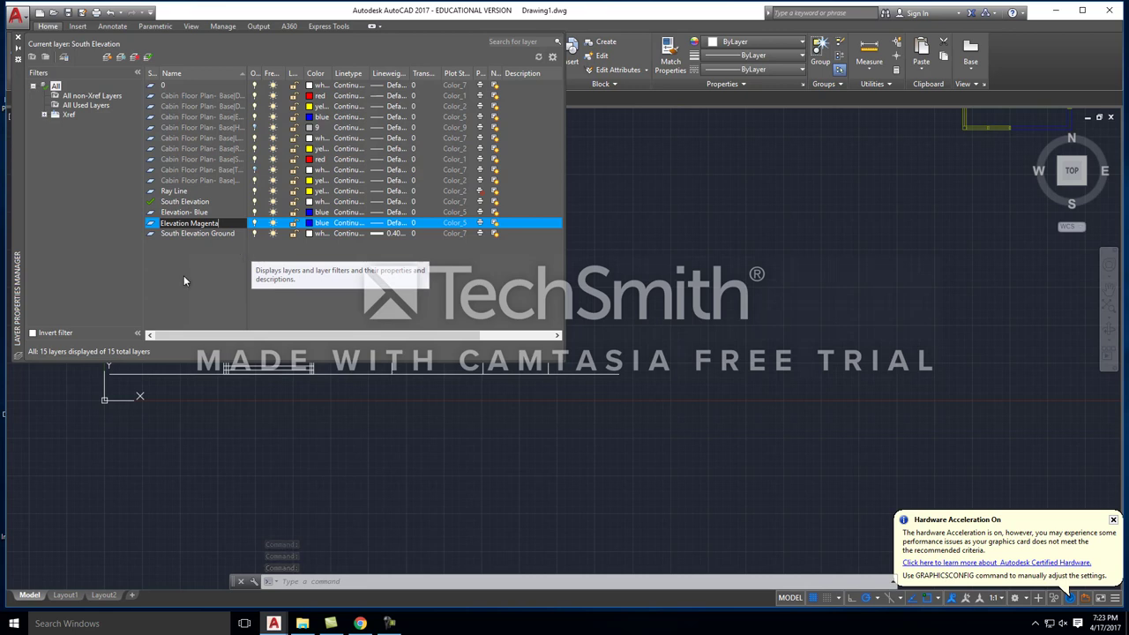
pyautogui.press('Return')
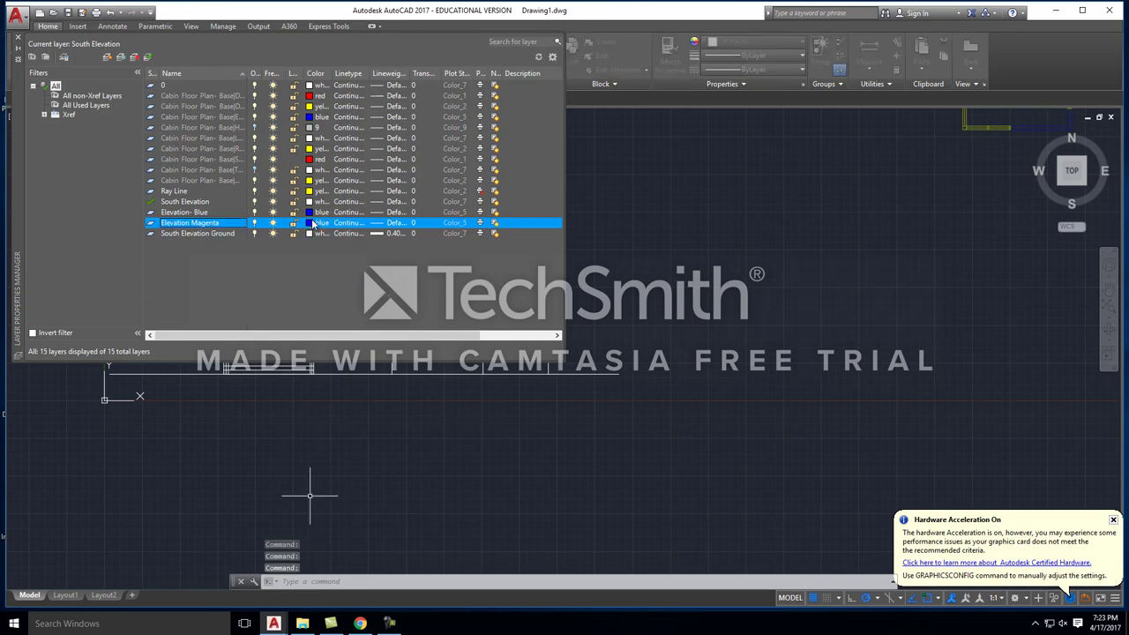
pyautogui.click(309, 223)
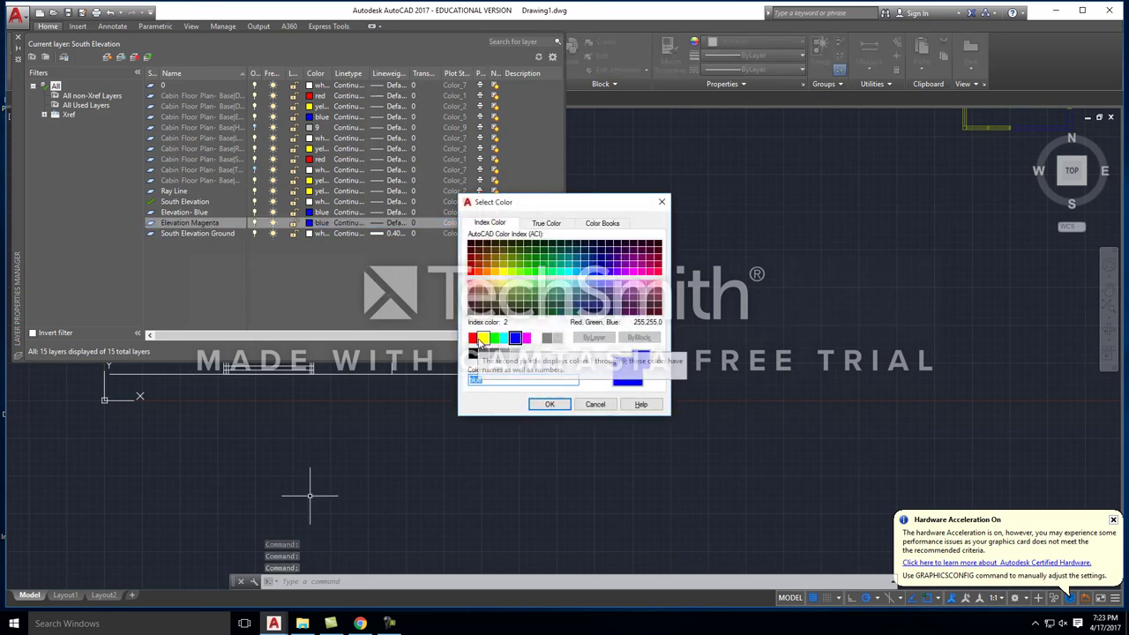
pyautogui.click(525, 339)
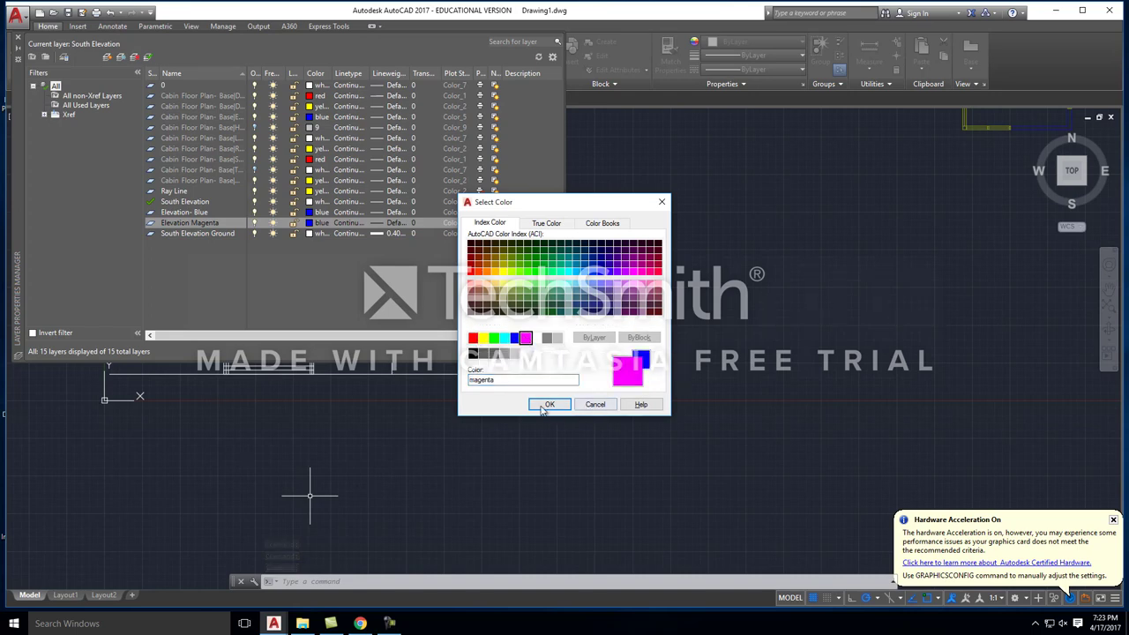
pyautogui.click(548, 404)
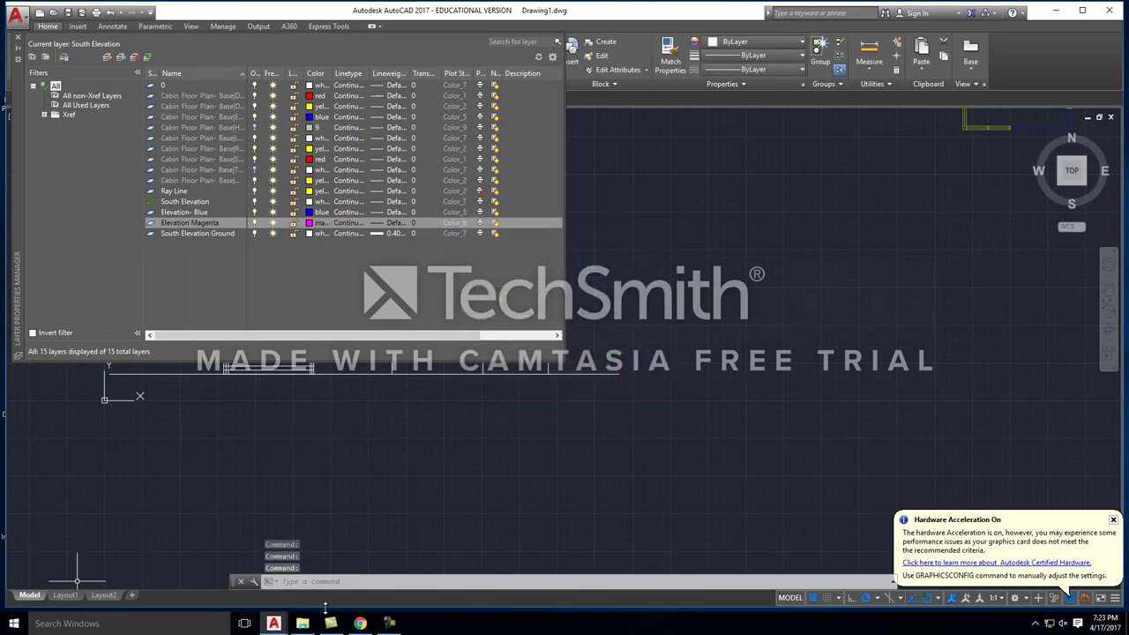
# Step: Recheck the exercise's layer list in Chrome, and add two new layers in AutoCAD, naming the first Elevation- Cyan
pyautogui.click(360, 623)
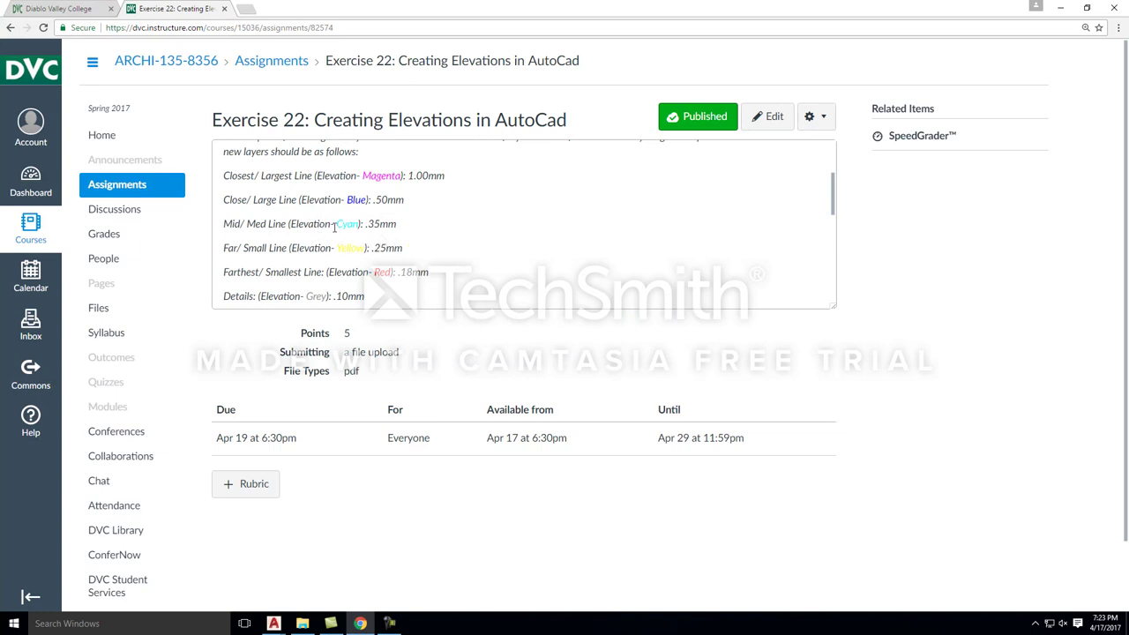
pyautogui.click(1061, 7)
pyautogui.click(113, 57)
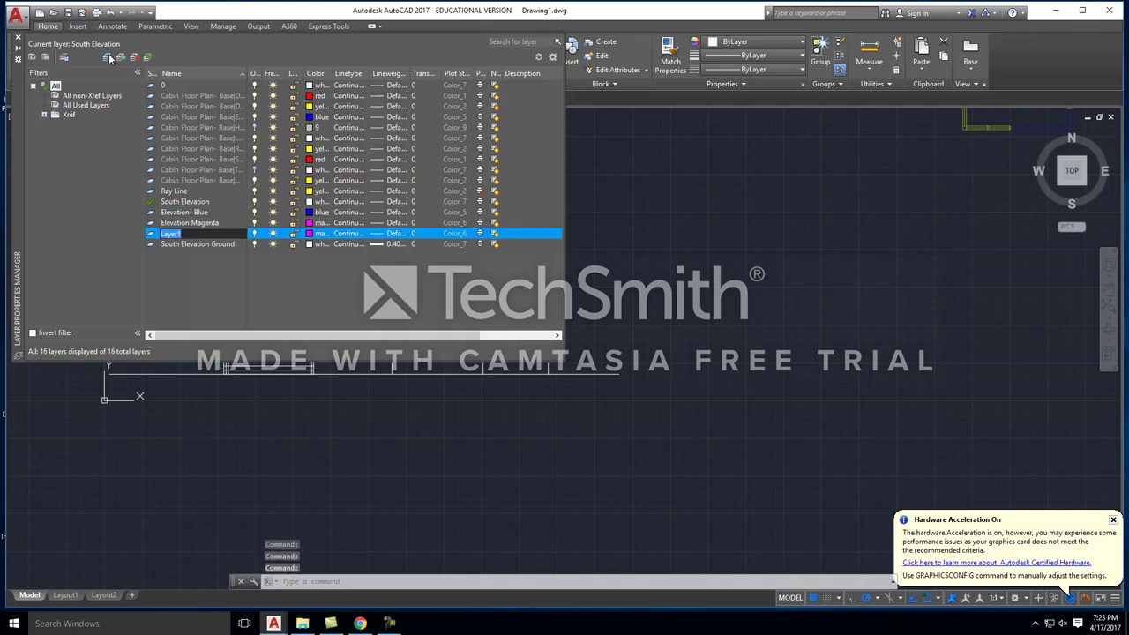
pyautogui.click(113, 57)
pyautogui.rightClick(185, 234)
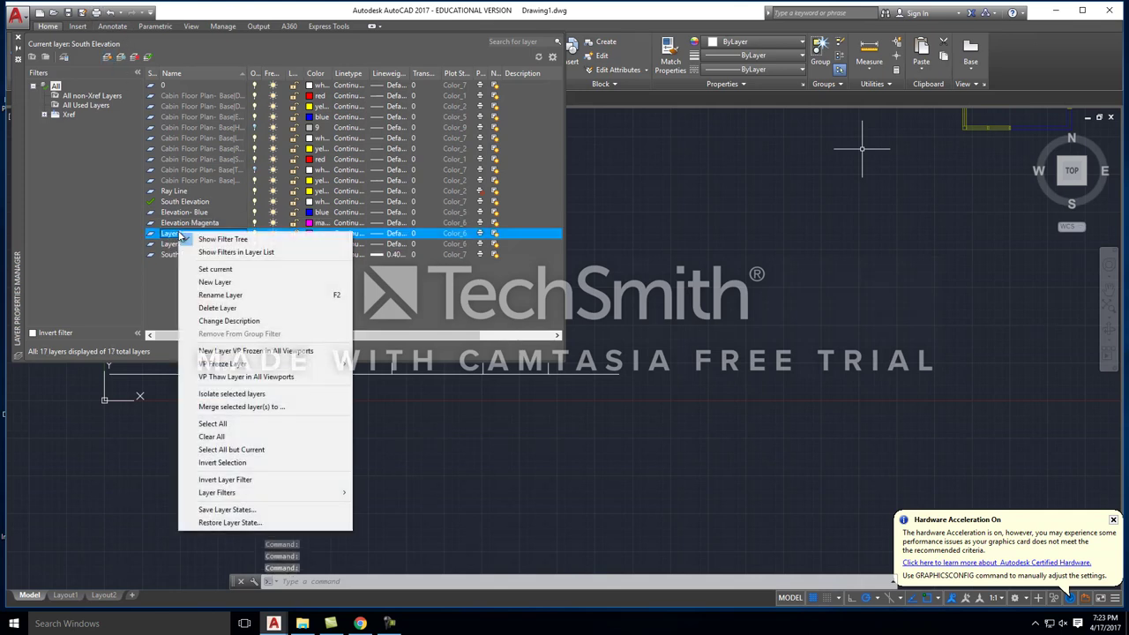
pyautogui.click(245, 294)
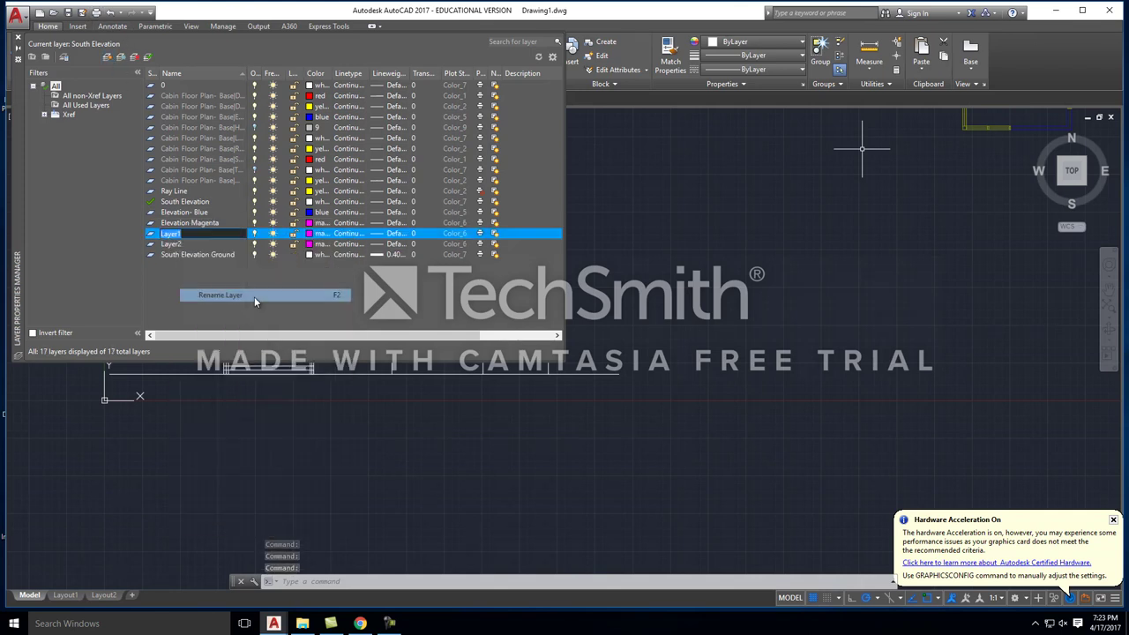
pyautogui.write('Elevation -')
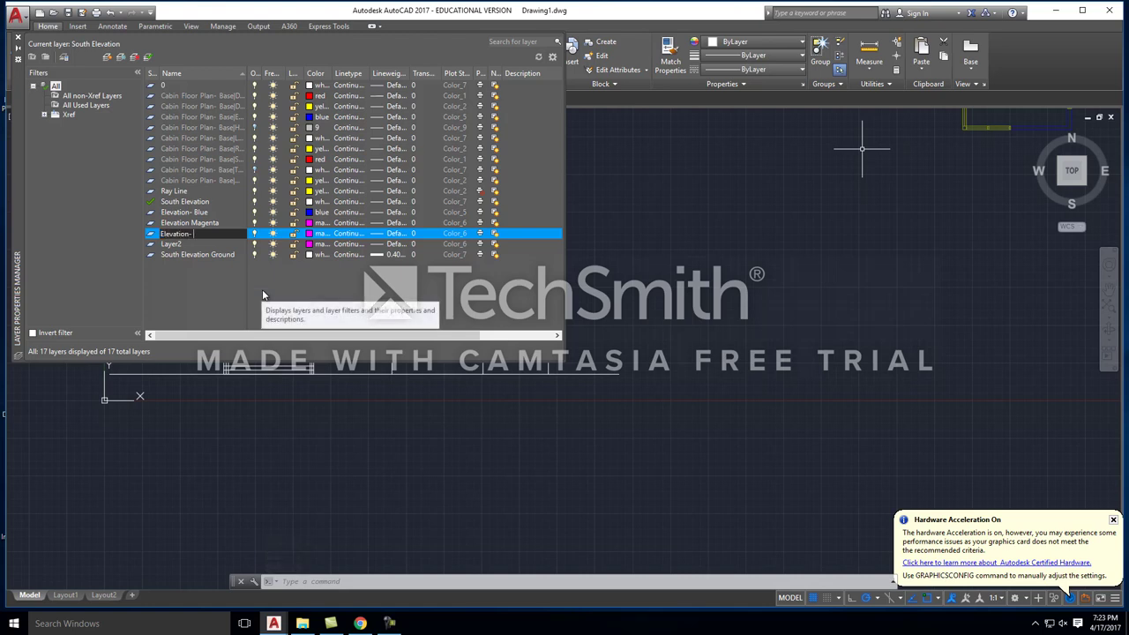
pyautogui.write(' Cyan')
pyautogui.press('Return')
# Step: Rename the second new layer Elevation- Yellow and set its color to yellow
pyautogui.click(171, 245)
pyautogui.rightClick(171, 245)
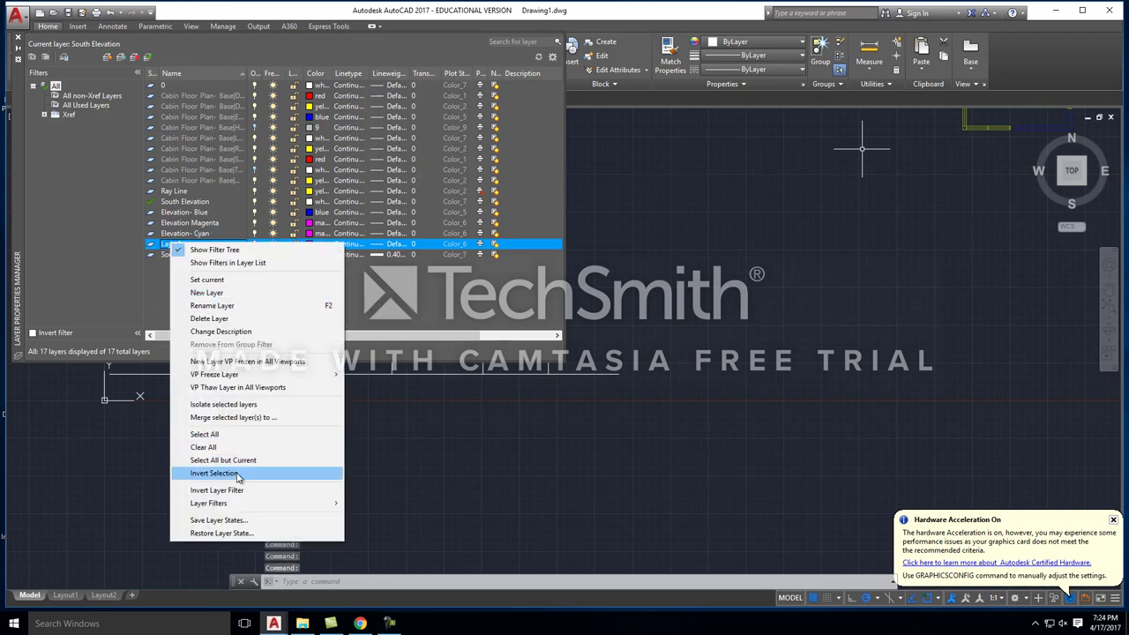
pyautogui.click(236, 306)
pyautogui.write('Elevation- Yellow')
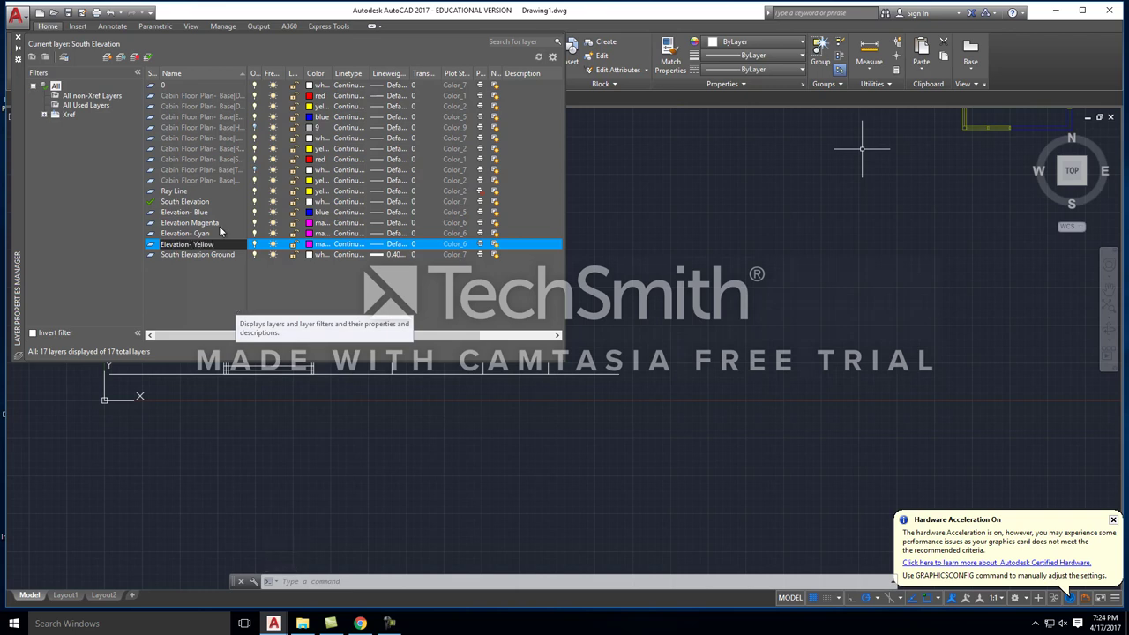
pyautogui.click(307, 245)
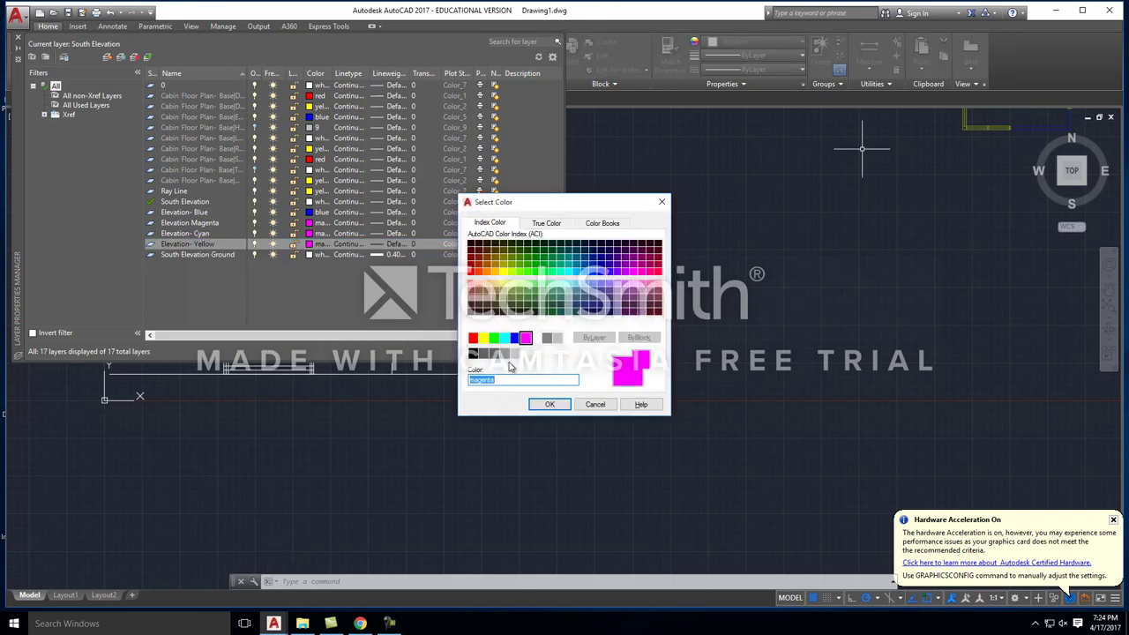
pyautogui.click(484, 338)
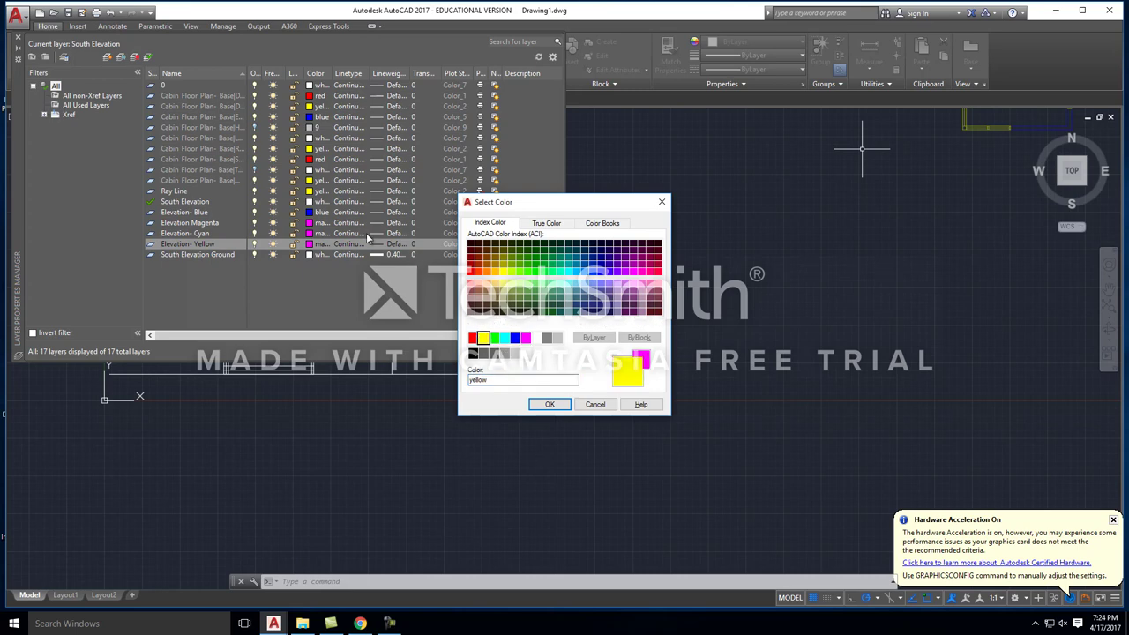
pyautogui.click(550, 404)
# Step: Set the Elevation- Cyan layer's color to cyan and close the layer manager
pyautogui.click(309, 234)
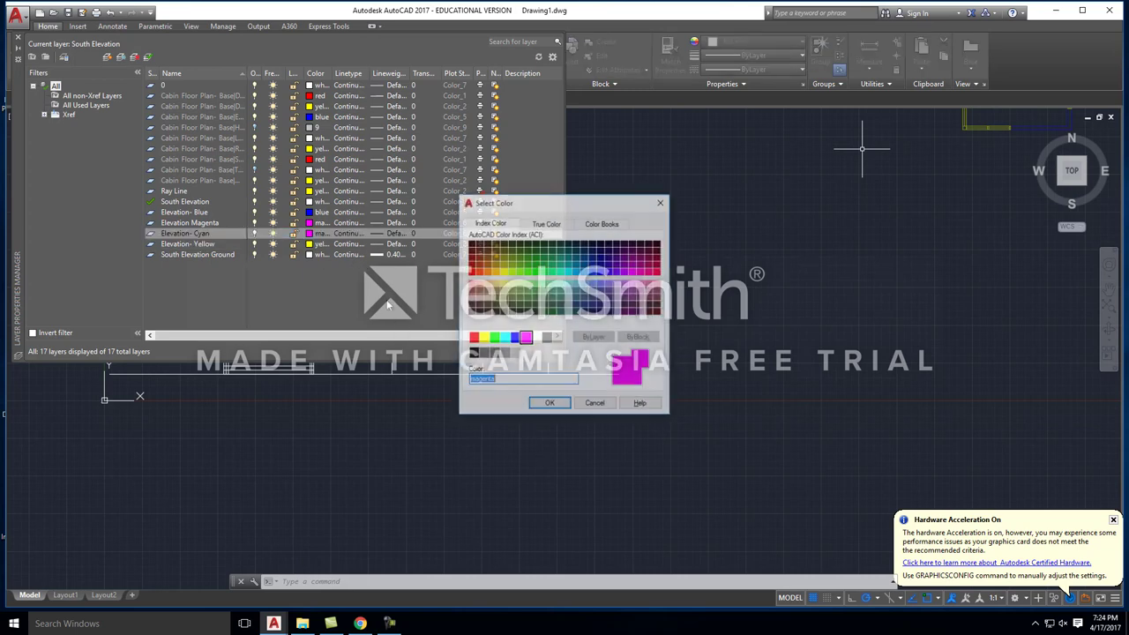
pyautogui.click(504, 338)
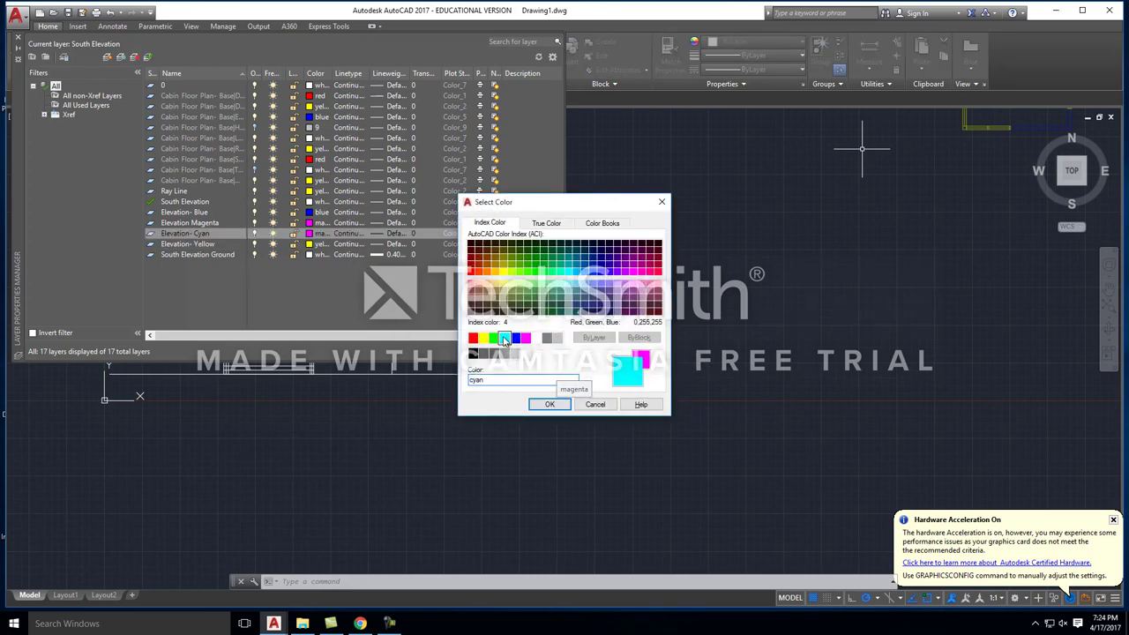
pyautogui.click(550, 404)
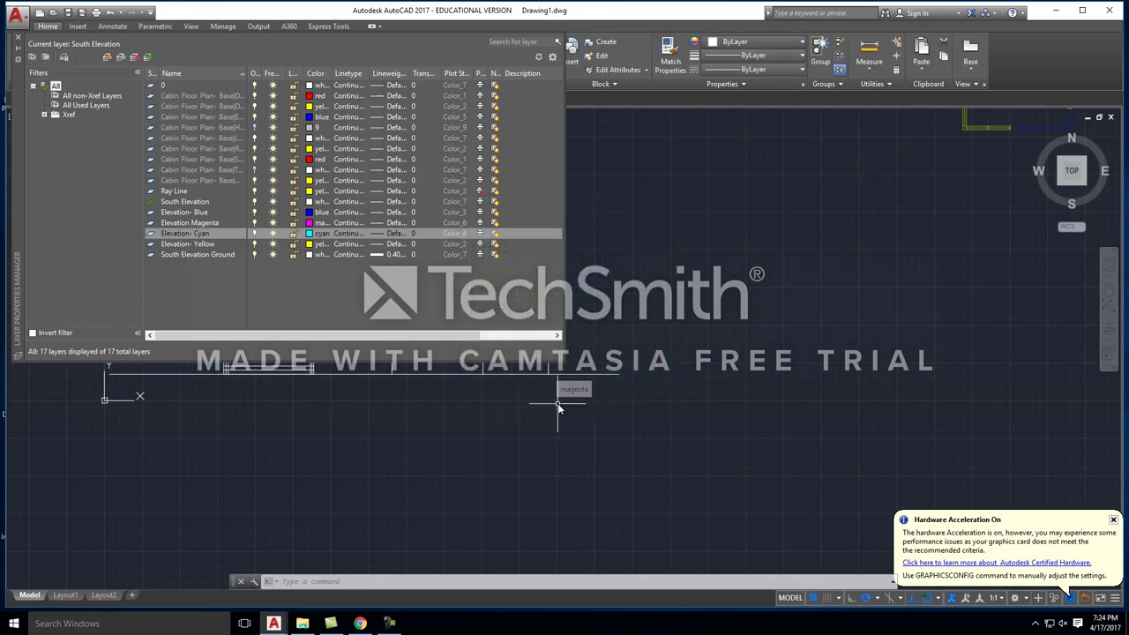
pyautogui.click(16, 38)
pyautogui.scroll(-3, 368, 269)
pyautogui.scroll(5, 357, 278)
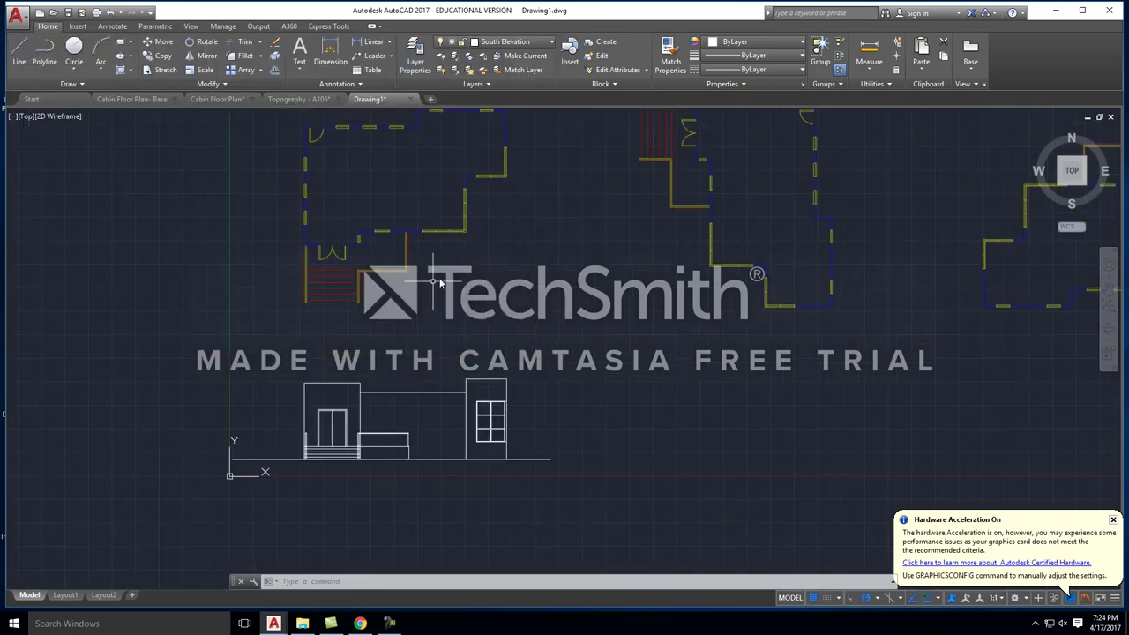
pyautogui.scroll(-4, 285, 328)
pyautogui.scroll(2, 226, 333)
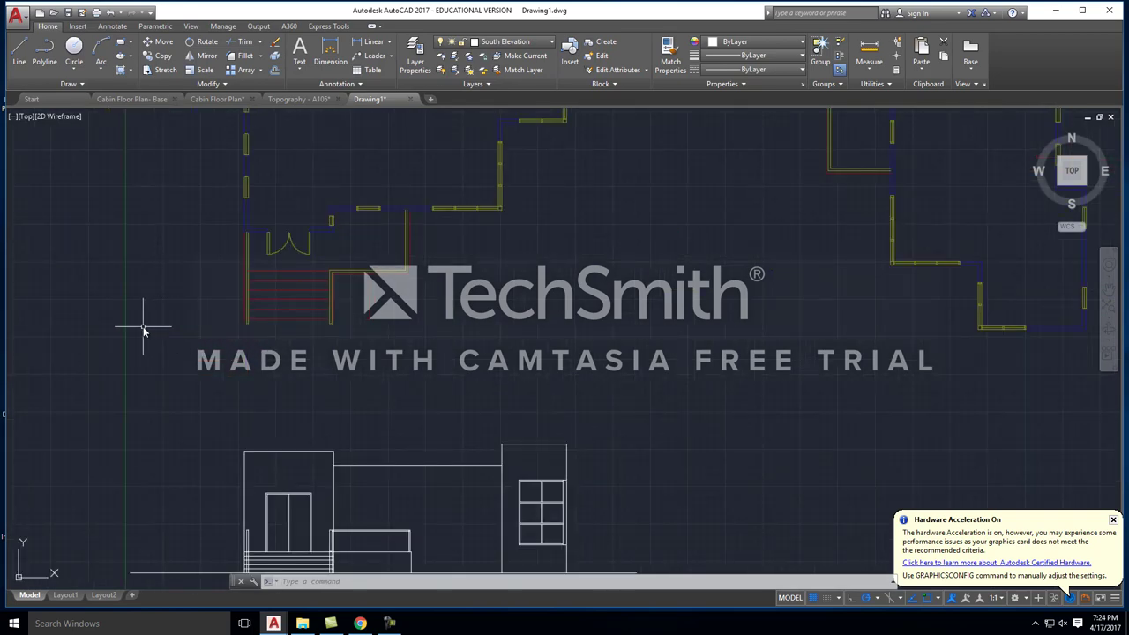
pyautogui.moveTo(214, 252); pyautogui.dragTo(345, 405, button='middle')
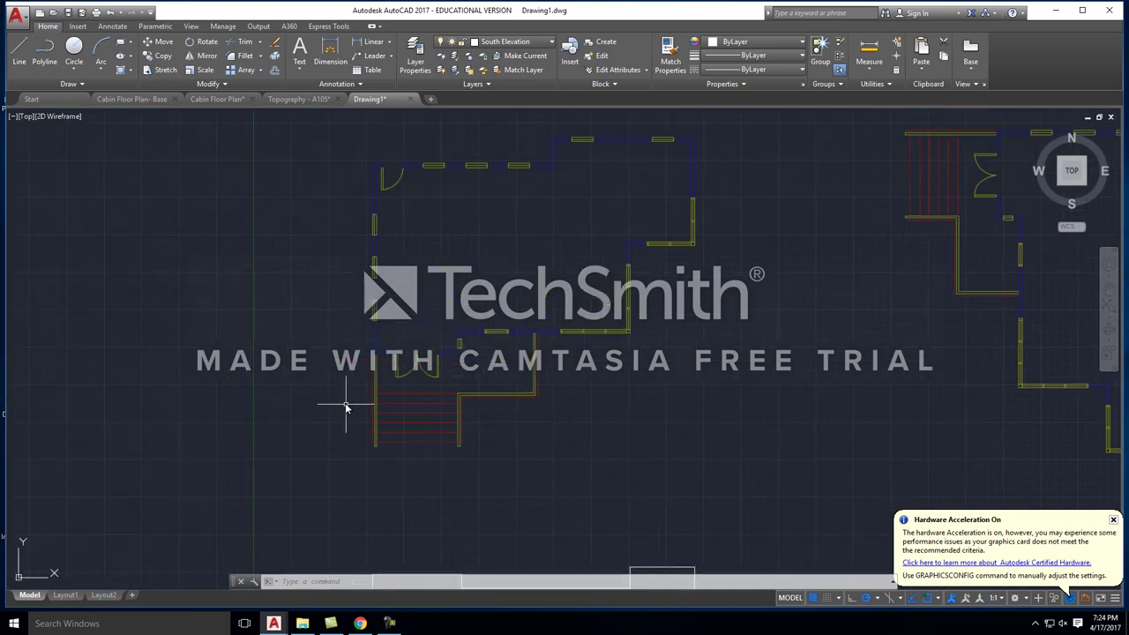
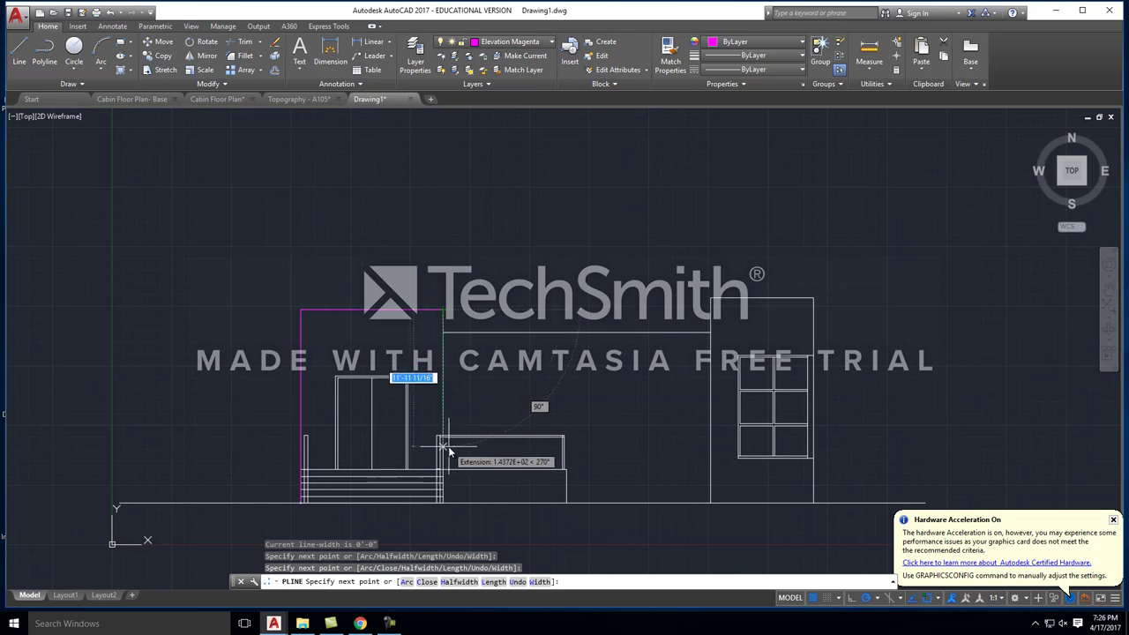
# Step: Finish the magenta polyline down the right edge of the entrance block, ending at the deck level
pyautogui.scroll(4, 441, 457)
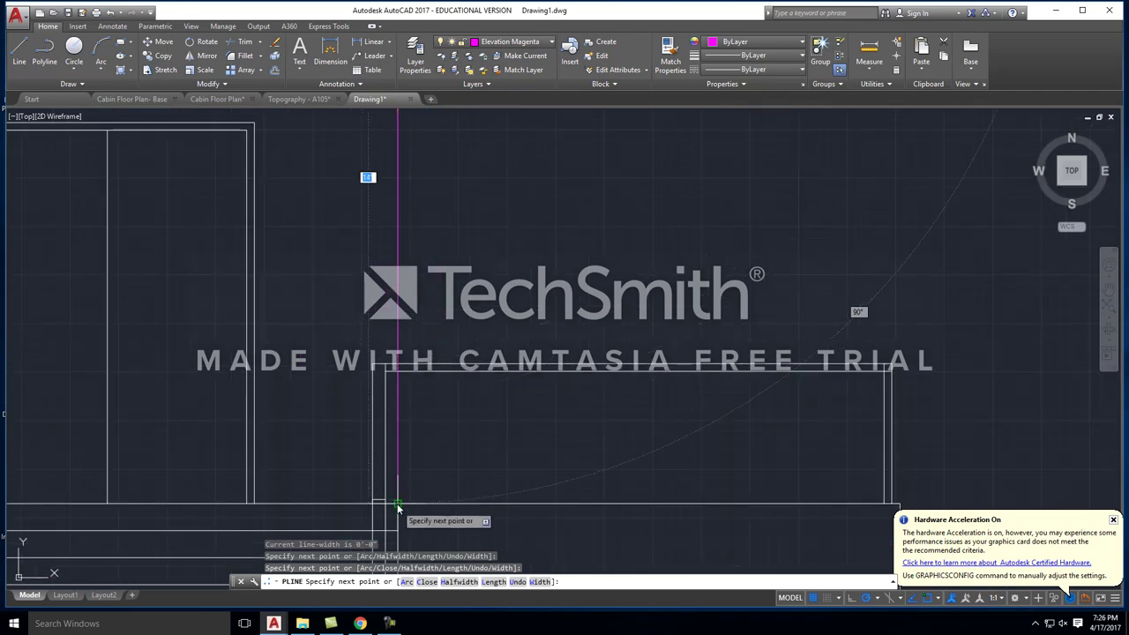
pyautogui.scroll(-5, 458, 344)
pyautogui.press('Escape')
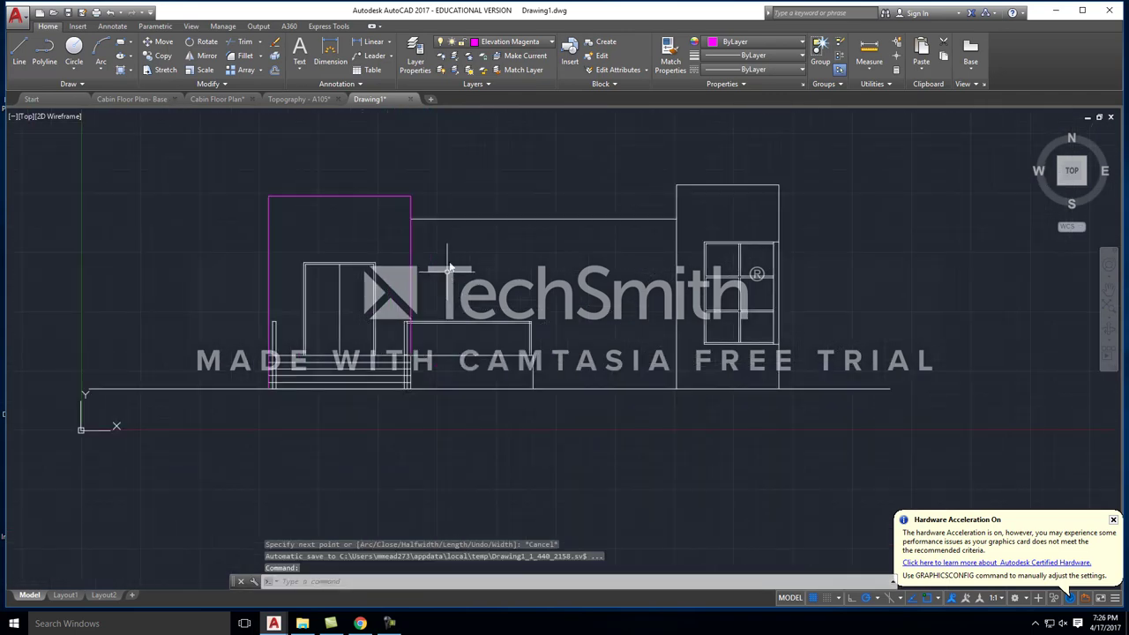
# Step: Make Elevation- Blue the current layer and draw a line over the middle section's roof edge between the two taller blocks
pyautogui.click(516, 41)
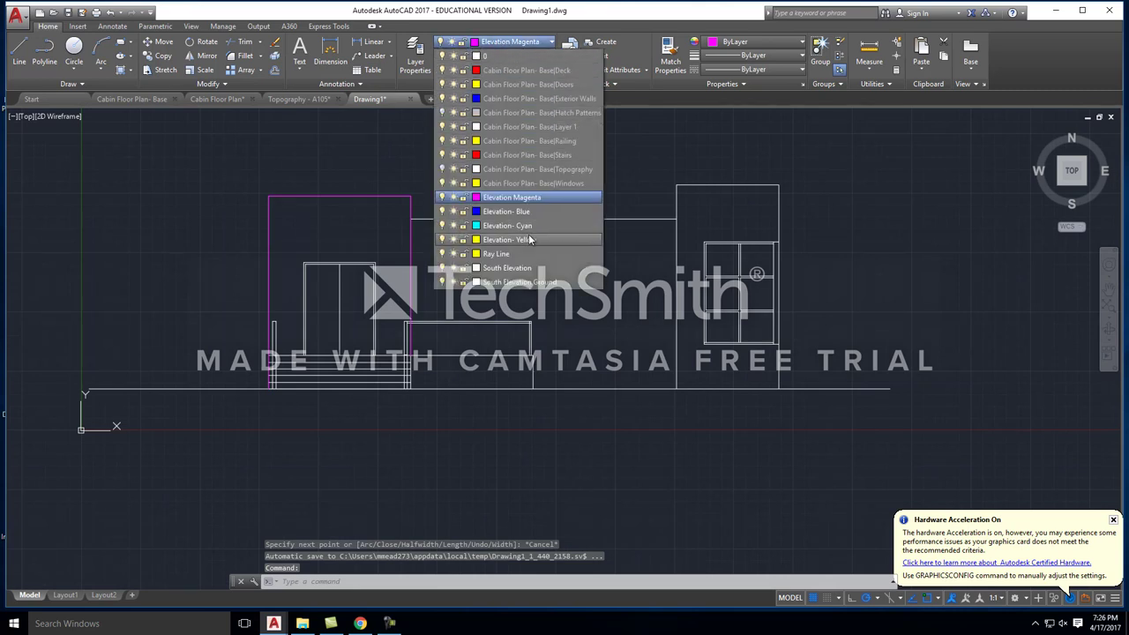
pyautogui.click(523, 212)
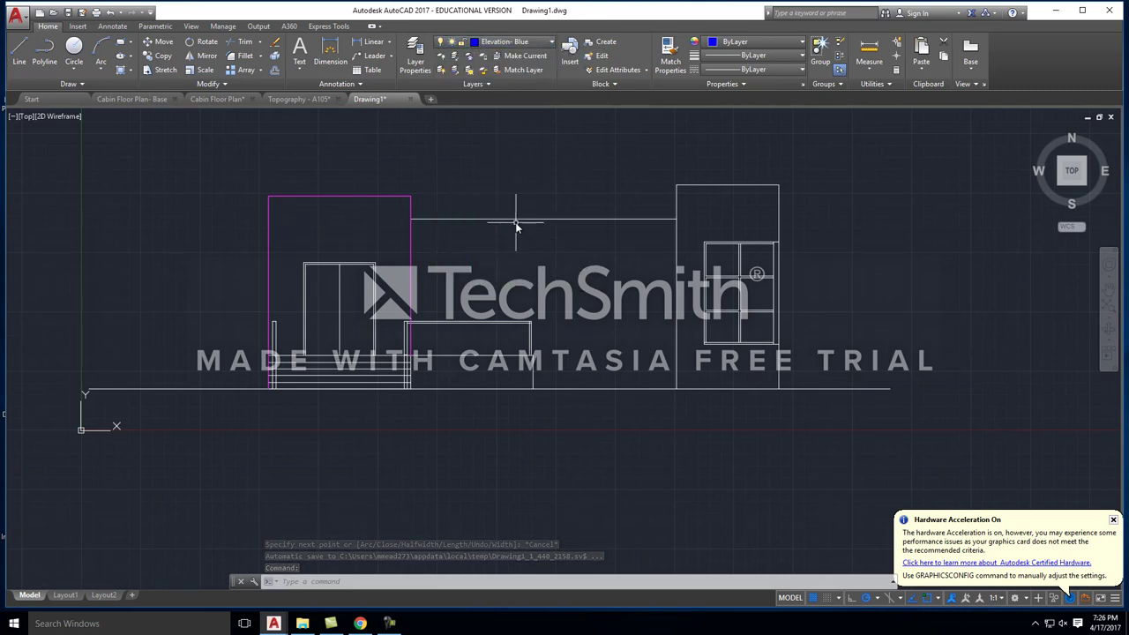
pyautogui.write('l')
pyautogui.press('Return')
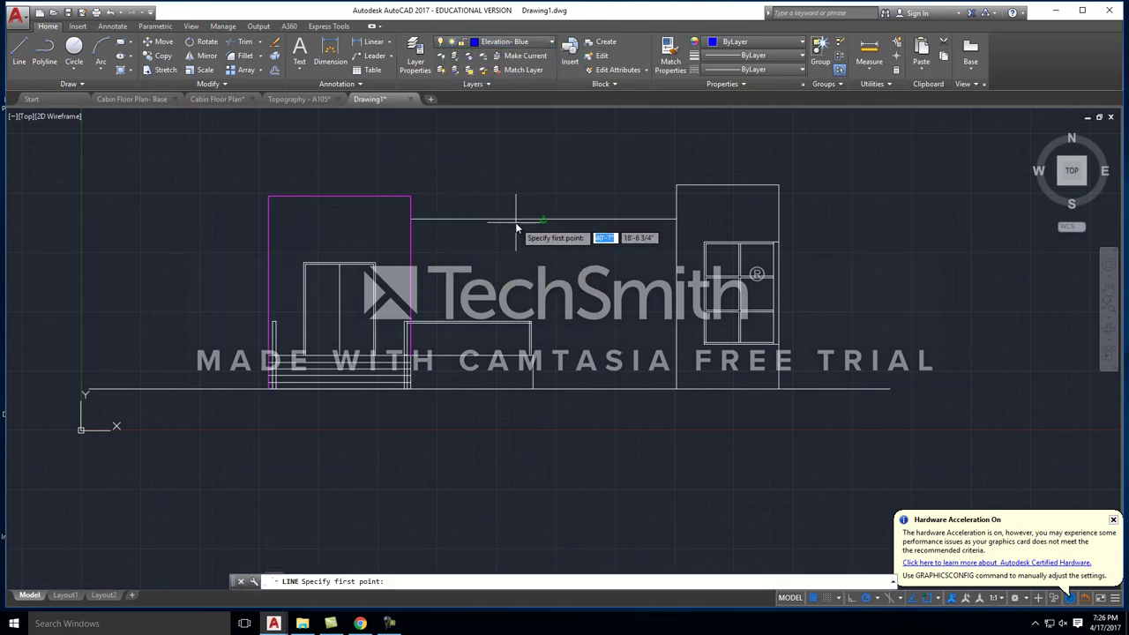
pyautogui.click(410, 218)
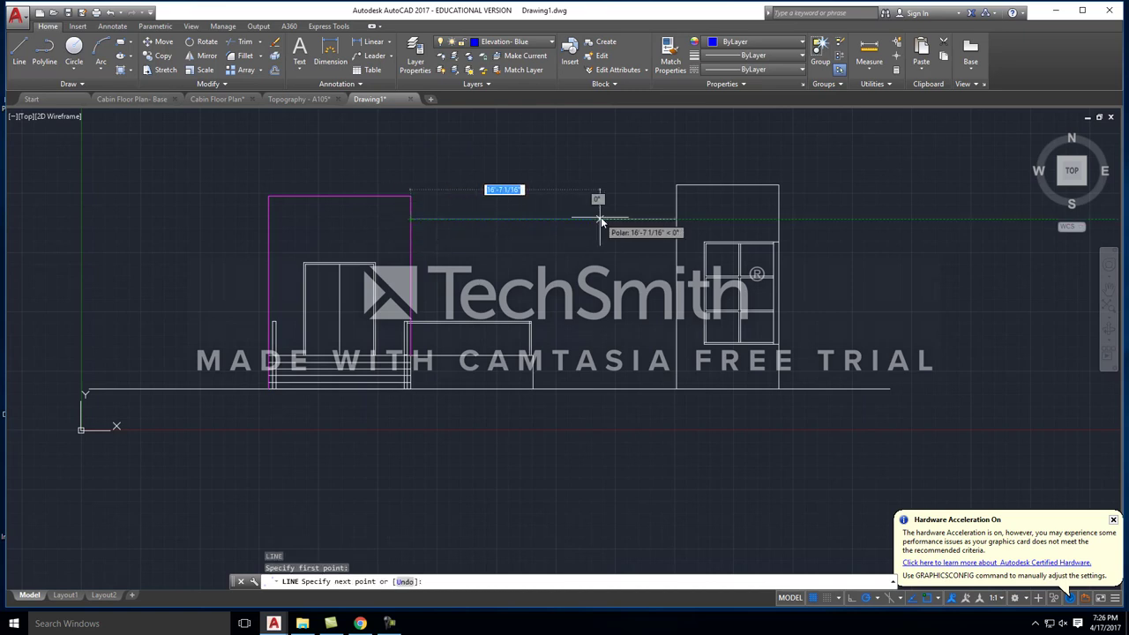
pyautogui.click(676, 218)
pyautogui.press('Escape')
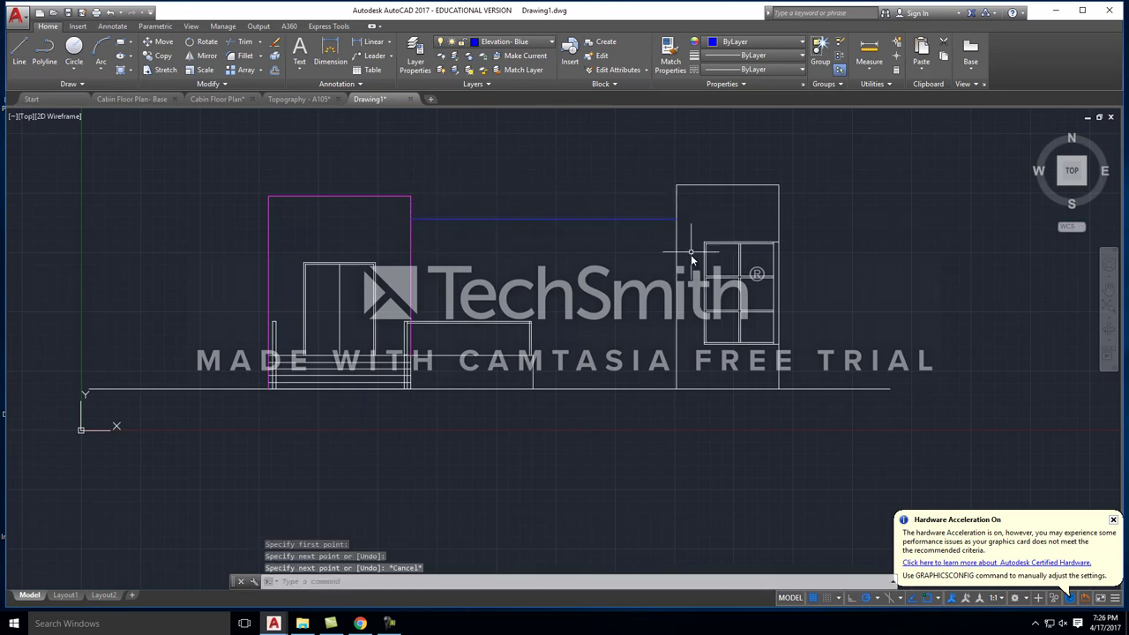
# Step: Draw a blue line from the middle roof's right end straight down to the ground line
pyautogui.press('Return')
pyautogui.click(676, 220)
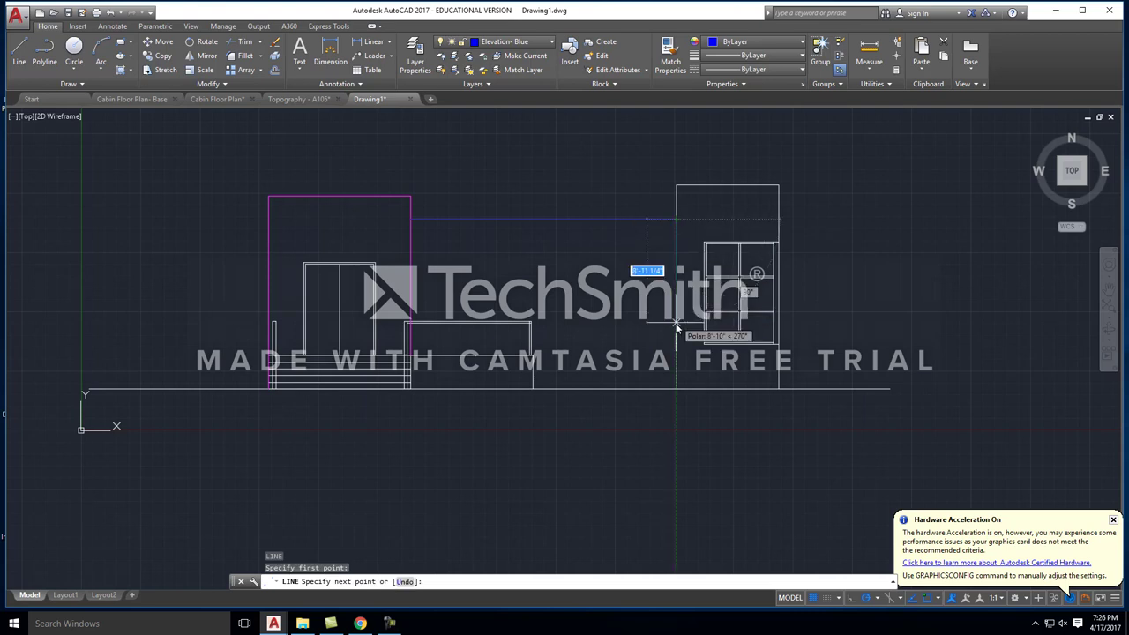
pyautogui.click(675, 388)
pyautogui.press('Escape')
pyautogui.press('Escape')
pyautogui.moveTo(670, 187); pyautogui.dragTo(597, 187, button='middle')
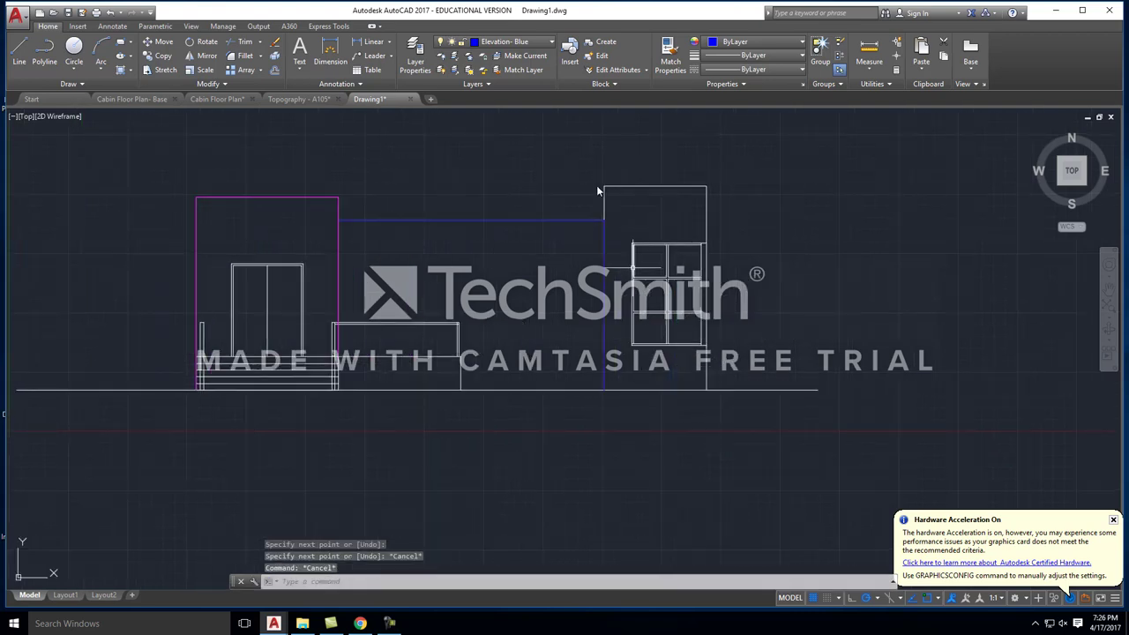
# Step: Make Elevation- Yellow the current layer and trace the right block with a polyline from the blue roof line over its top to the ground
pyautogui.click(513, 41)
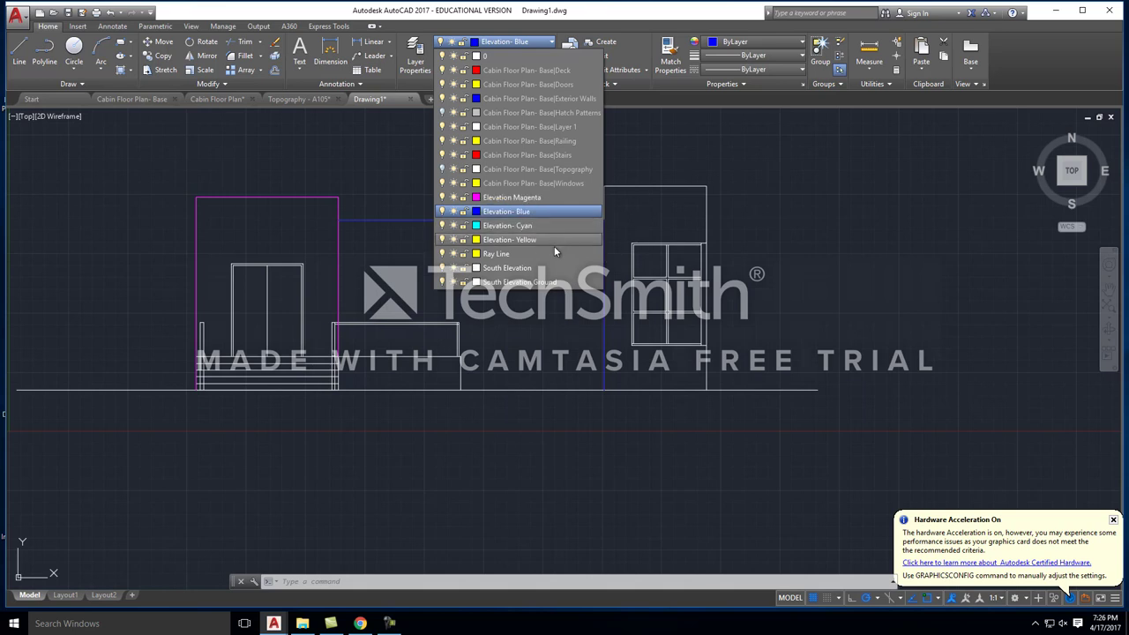
pyautogui.click(520, 240)
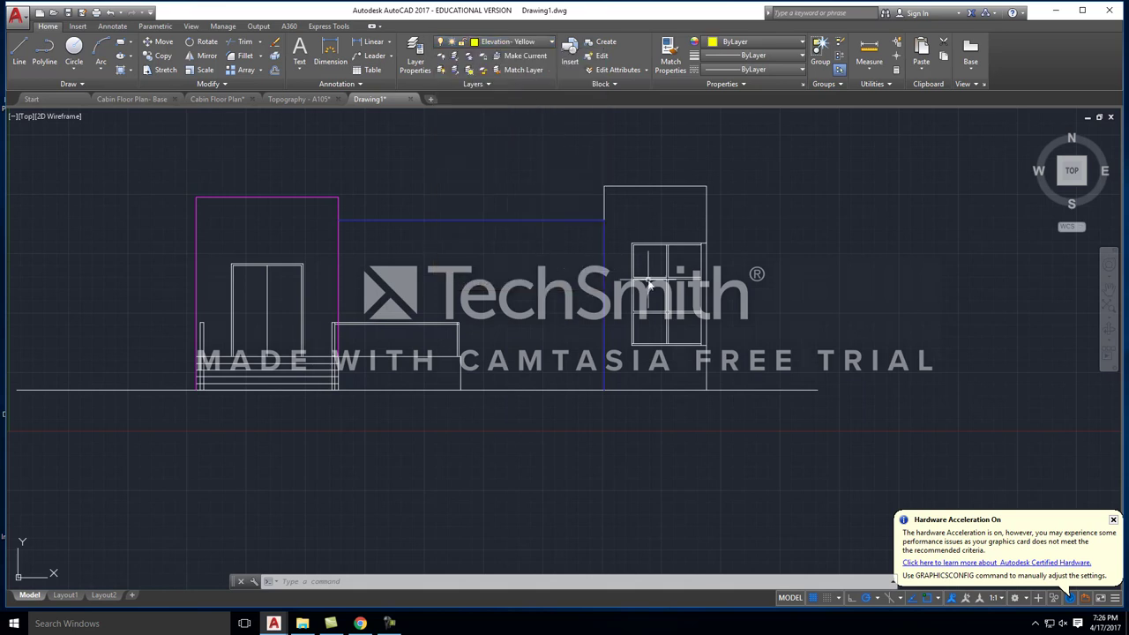
pyautogui.write('pl')
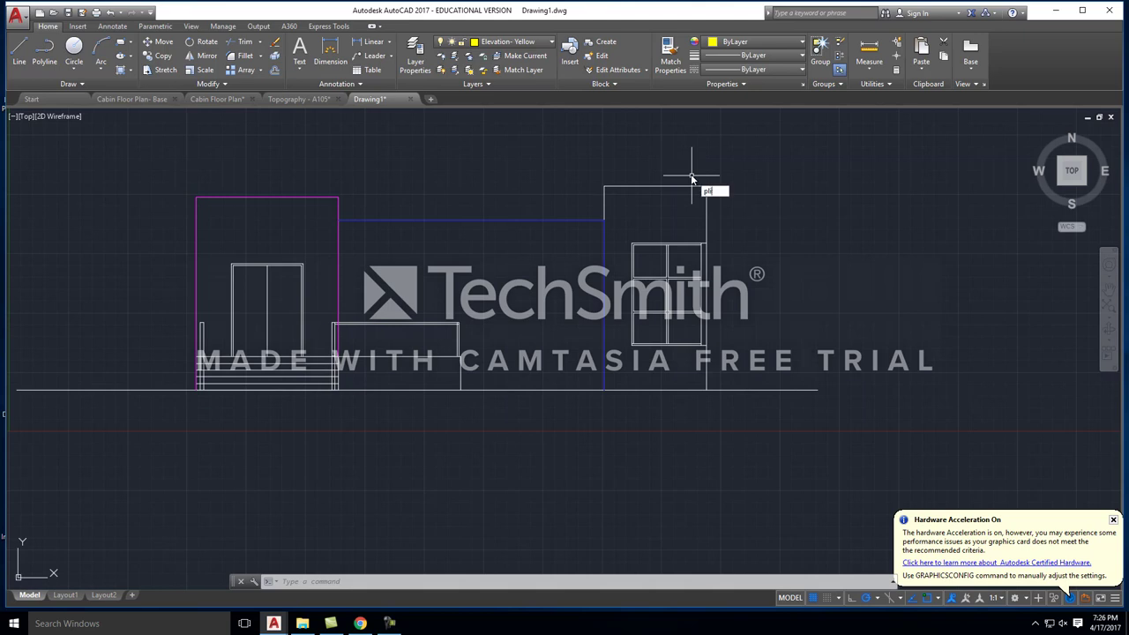
pyautogui.press('Return')
pyautogui.scroll(2, 607, 216)
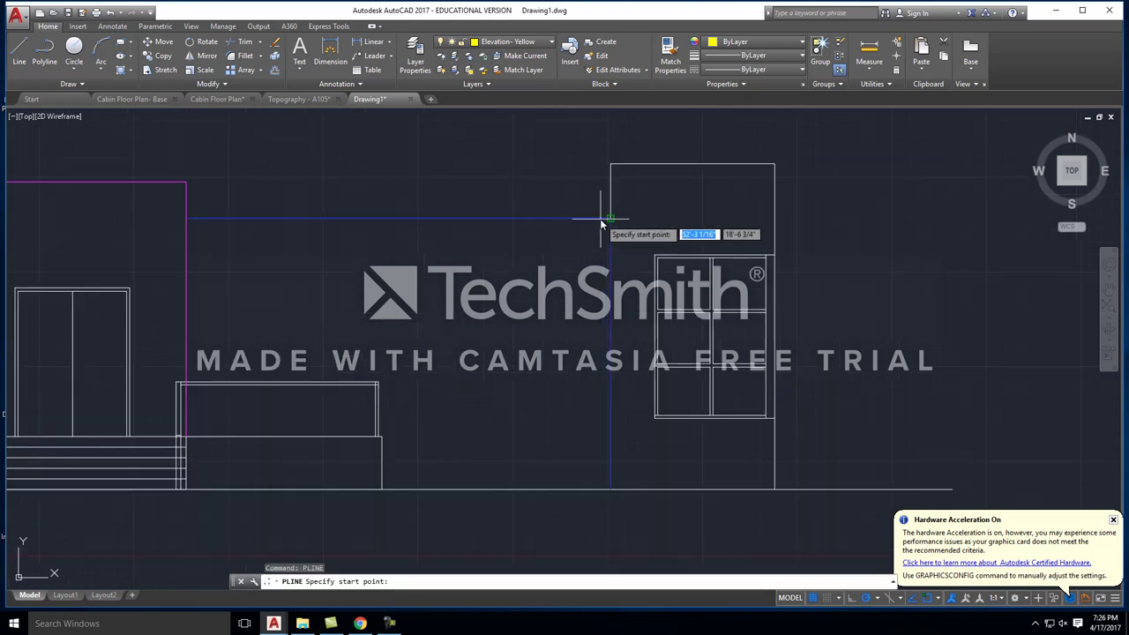
pyautogui.click(610, 218)
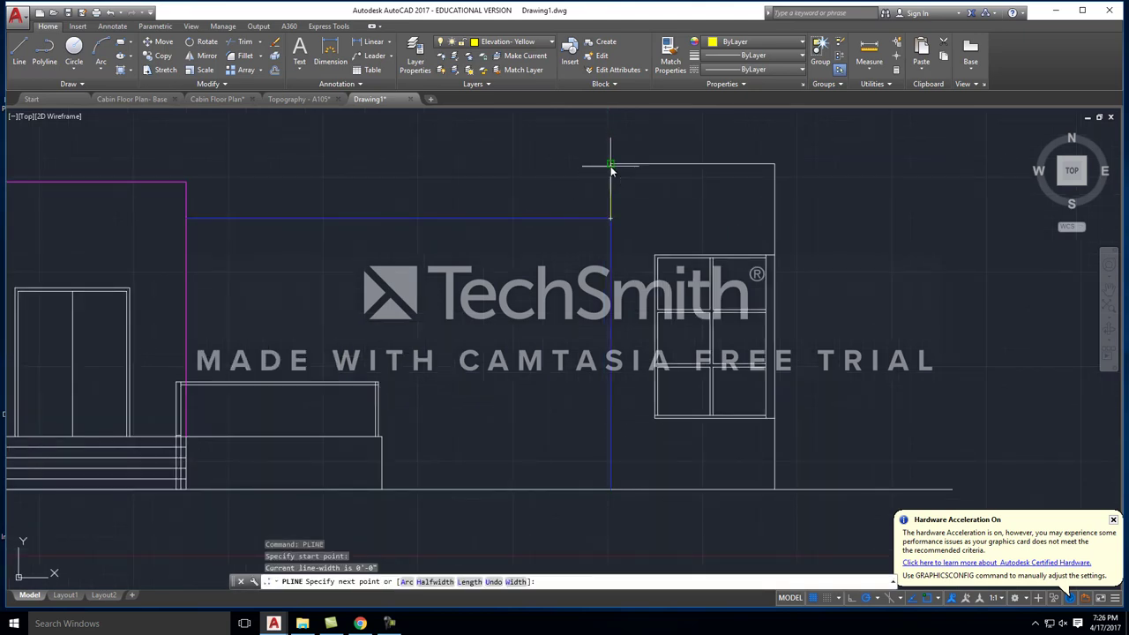
pyautogui.click(610, 164)
pyautogui.click(775, 165)
pyautogui.scroll(-2, 784, 235)
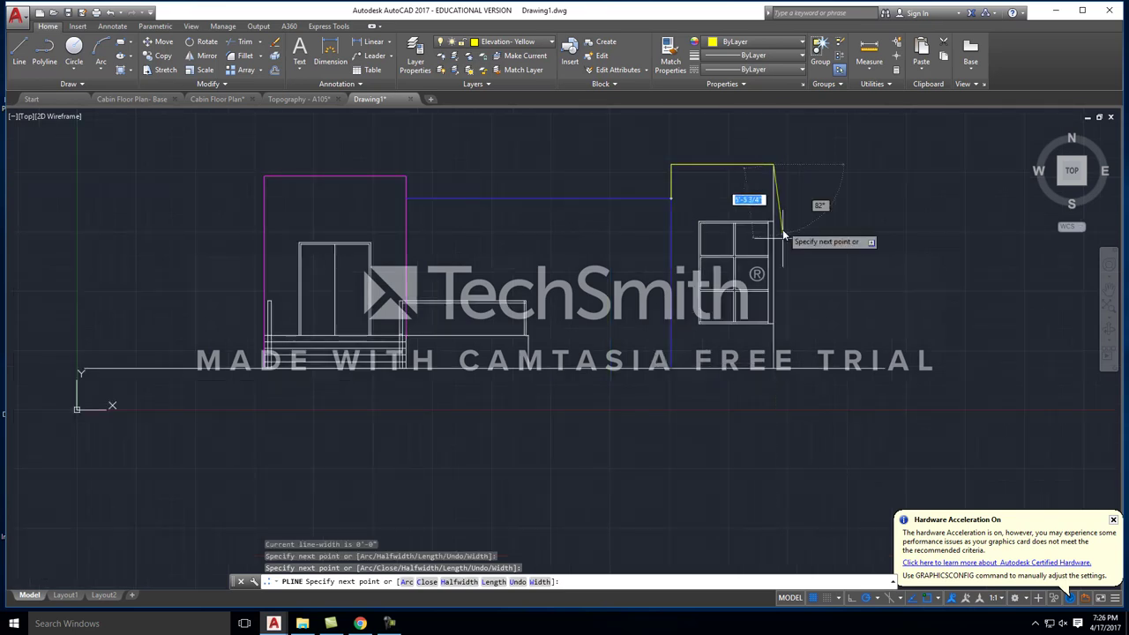
pyautogui.click(774, 366)
pyautogui.press('Escape')
pyautogui.moveTo(589, 270); pyautogui.dragTo(676, 268, button='middle')
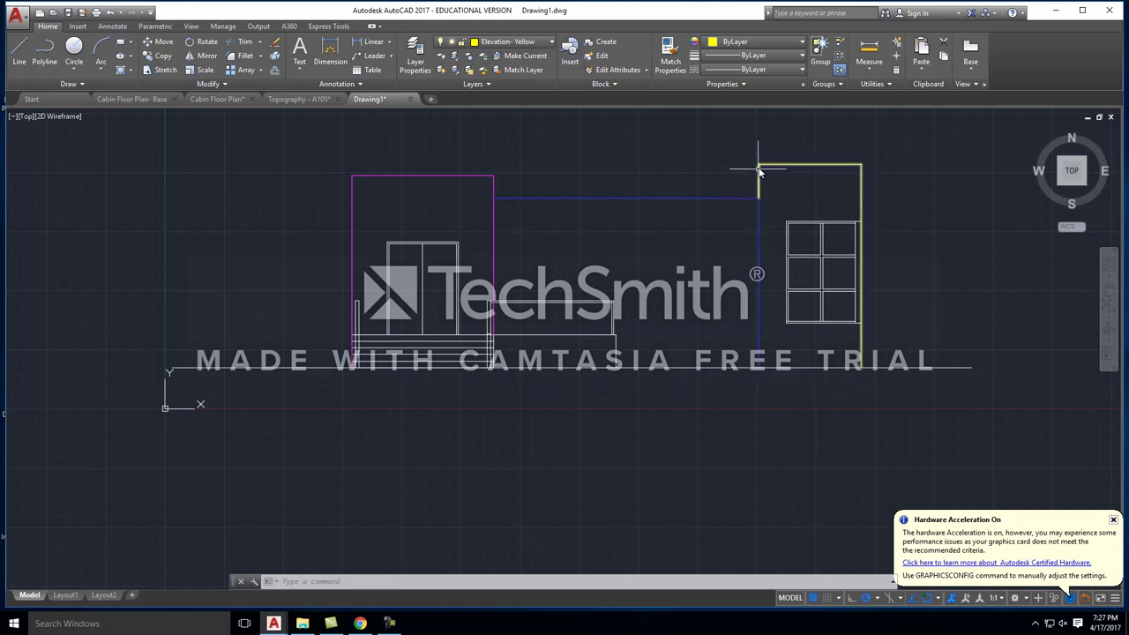
pyautogui.moveTo(860, 170)
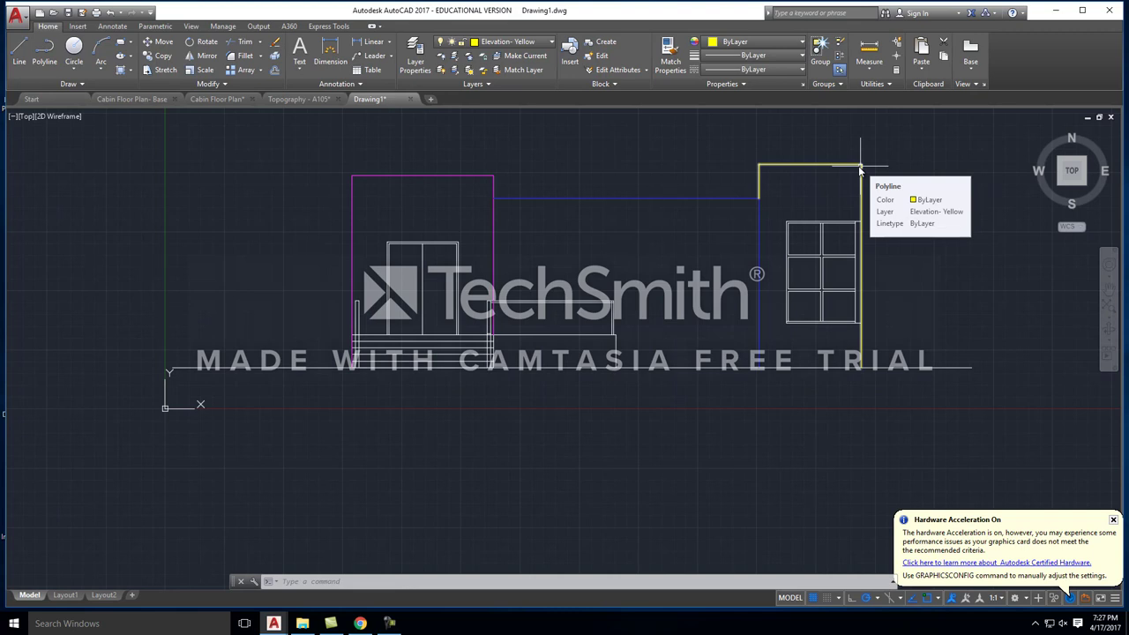
pyautogui.moveTo(761, 255); pyautogui.dragTo(718, 260, button='middle')
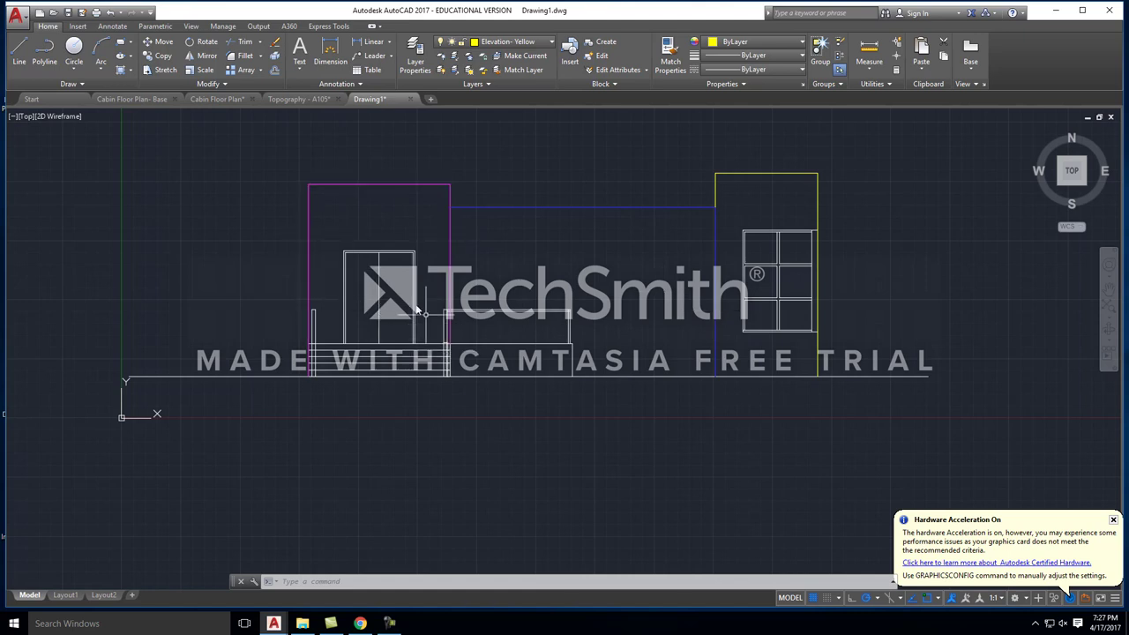
pyautogui.scroll(1, 388, 300)
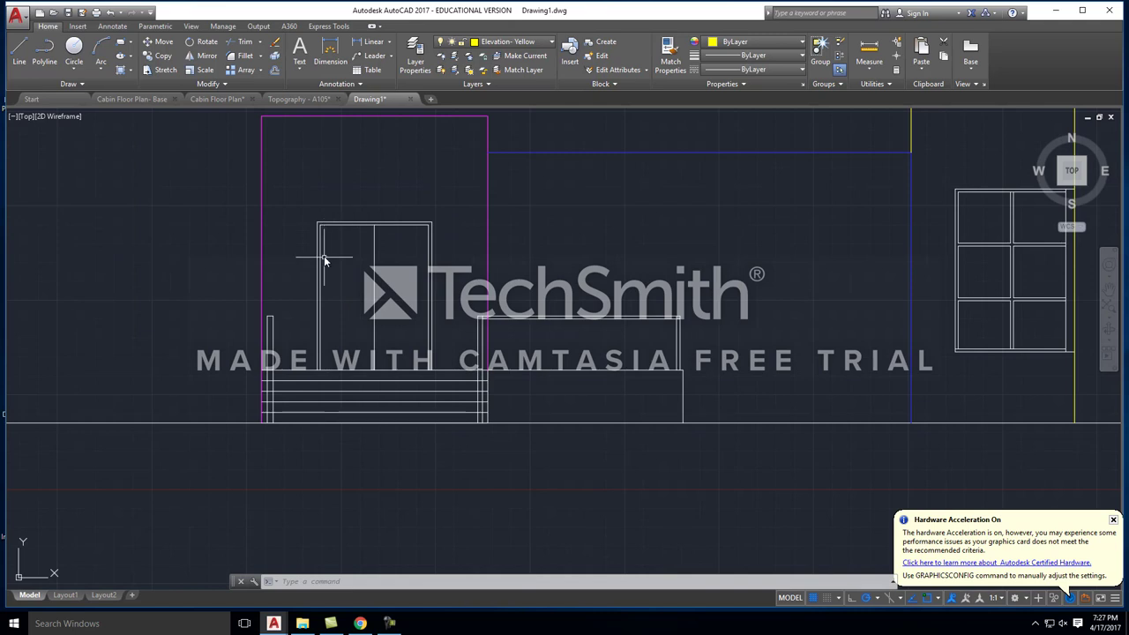
pyautogui.scroll(-1, 472, 269)
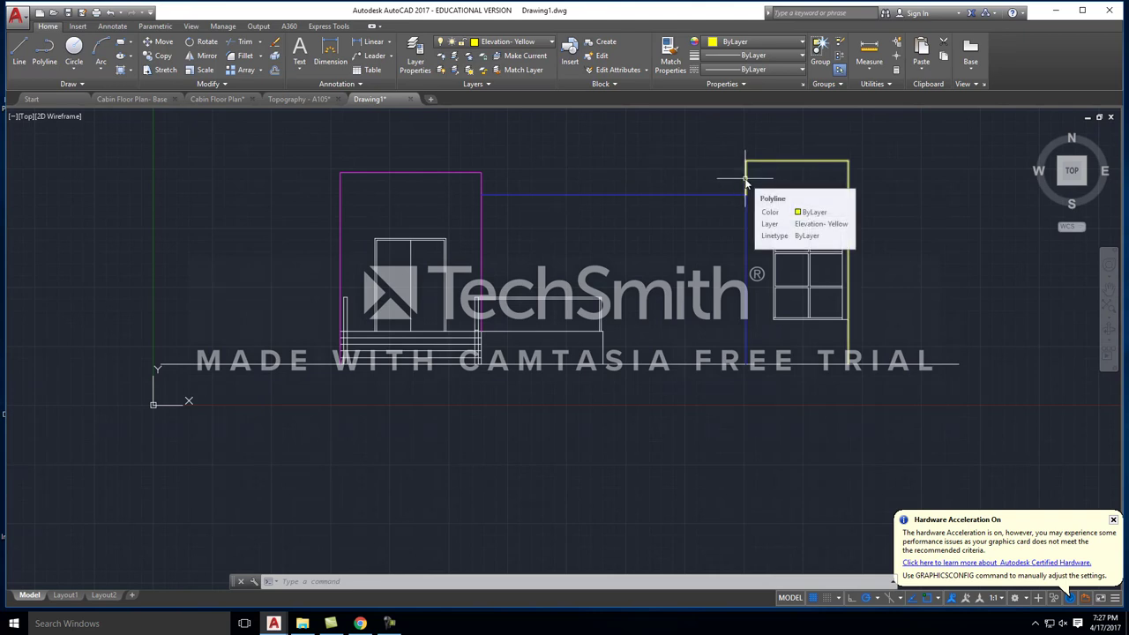
pyautogui.scroll(1, 403, 225)
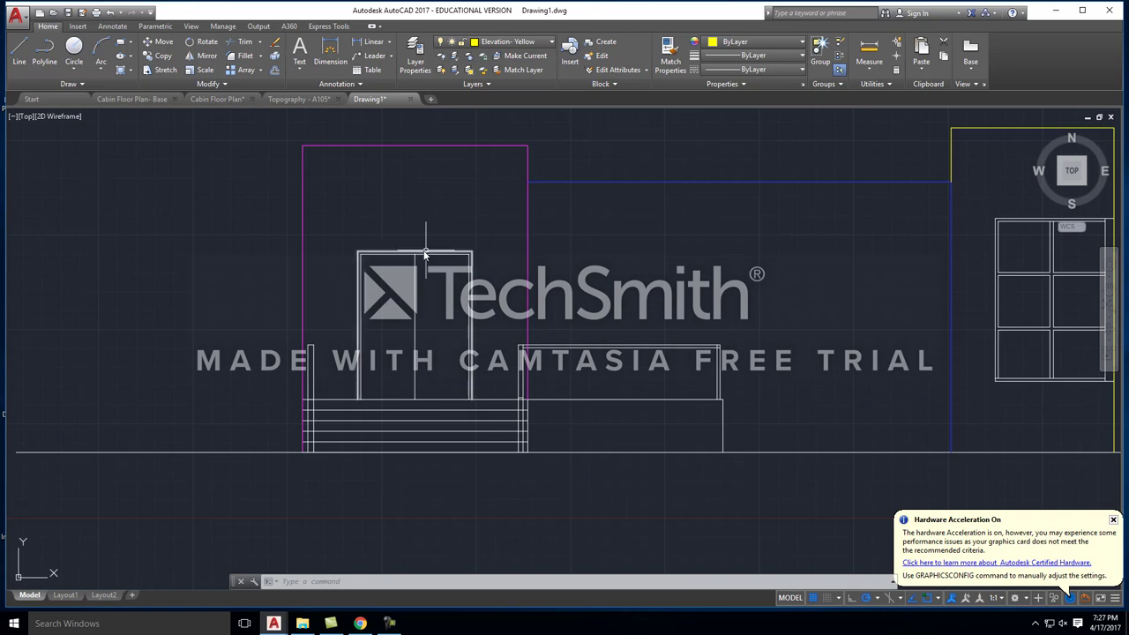
pyautogui.scroll(2, 425, 254)
pyautogui.scroll(-2, 438, 252)
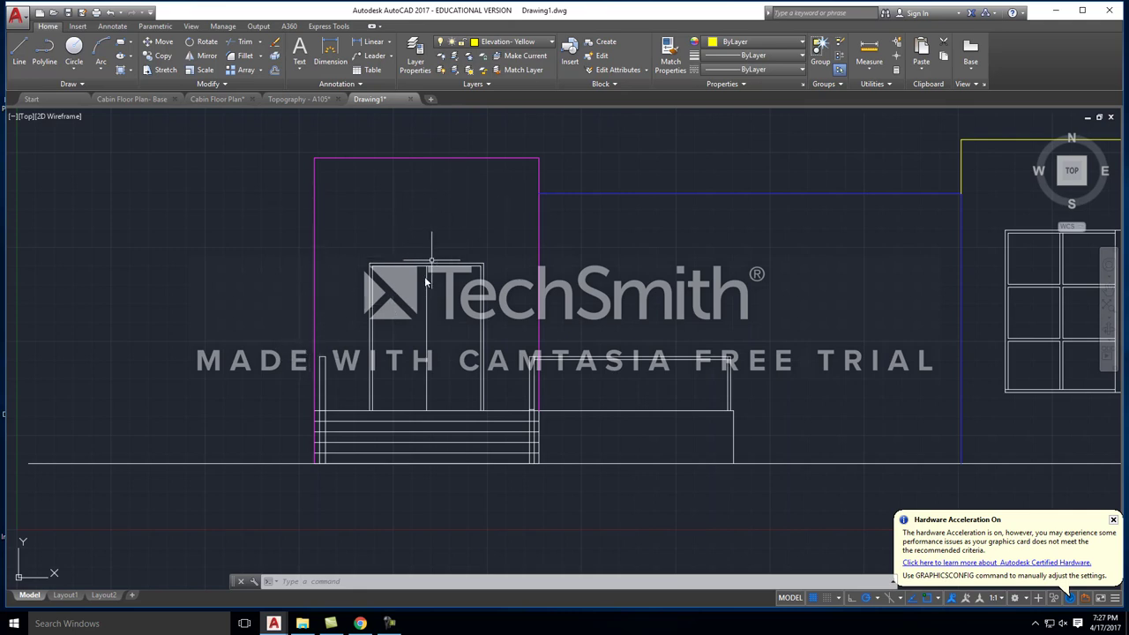
# Step: Move all lines of the entrance double door to the Elevation- Cyan layer
pyautogui.click(499, 340)
pyautogui.click(363, 240)
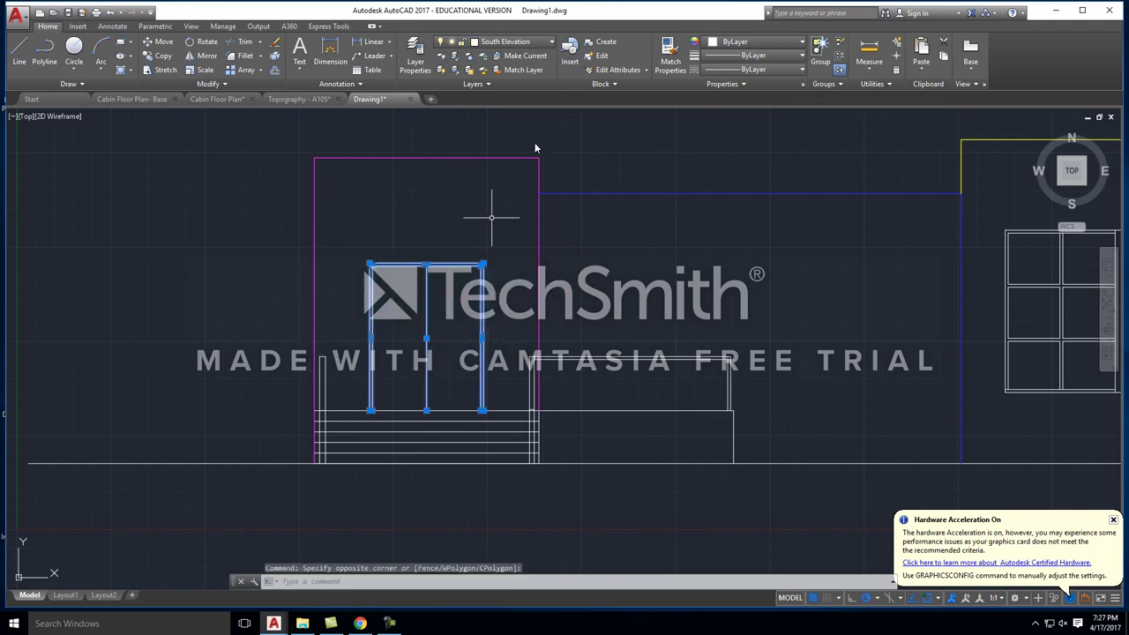
pyautogui.click(516, 41)
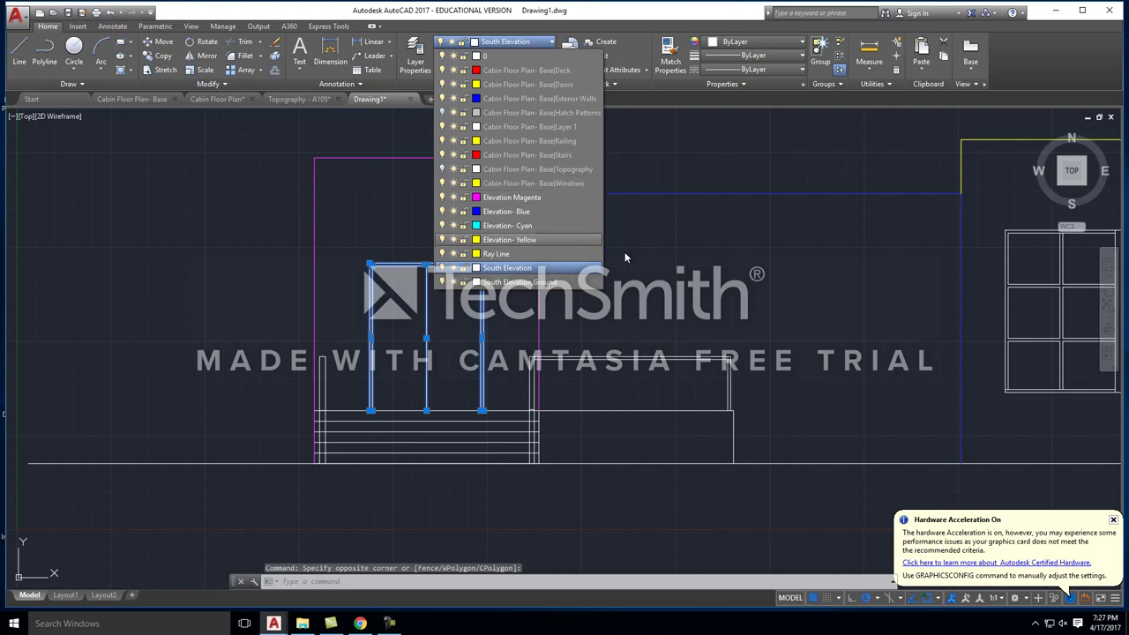
pyautogui.click(509, 239)
pyautogui.press('Escape')
pyautogui.scroll(-2, 447, 362)
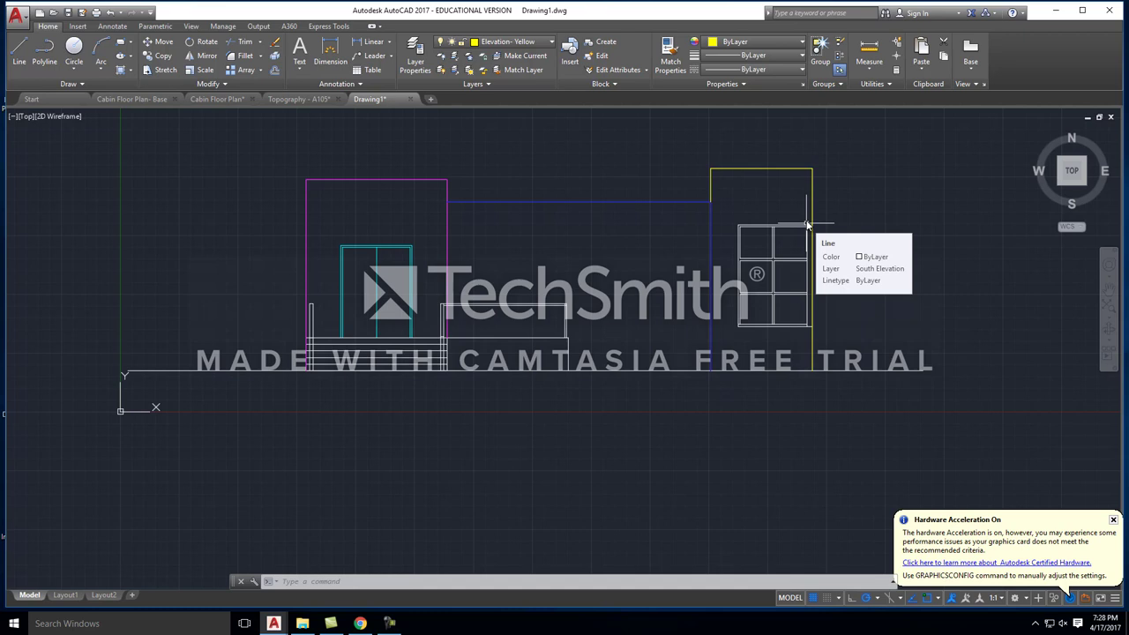
pyautogui.scroll(-4, 453, 221)
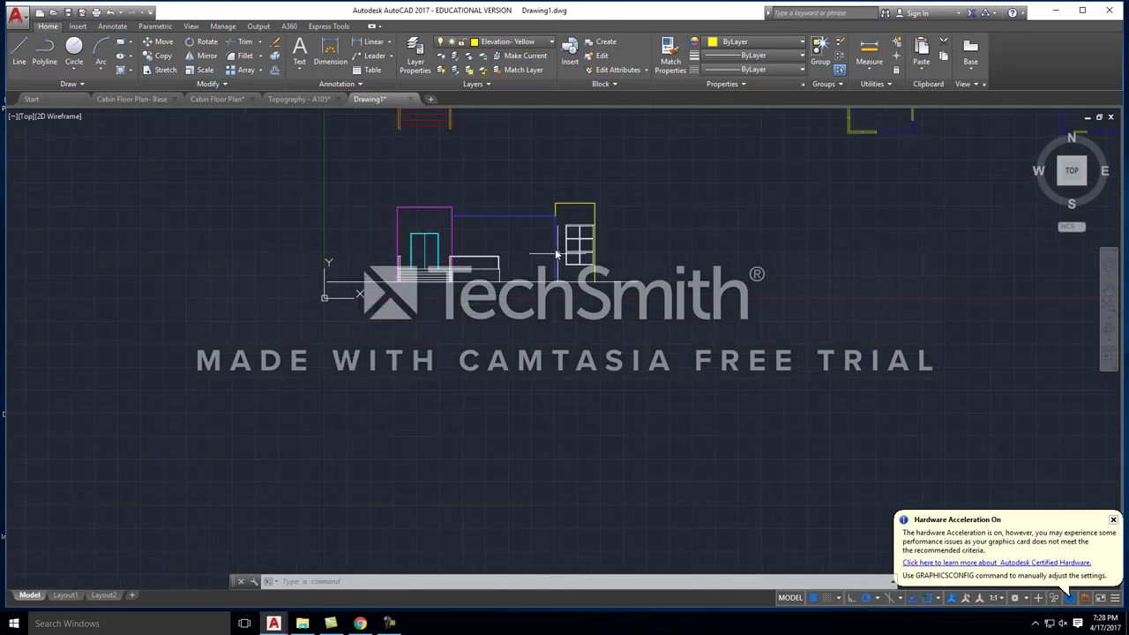
pyautogui.moveTo(557, 254); pyautogui.dragTo(554, 334, button='middle')
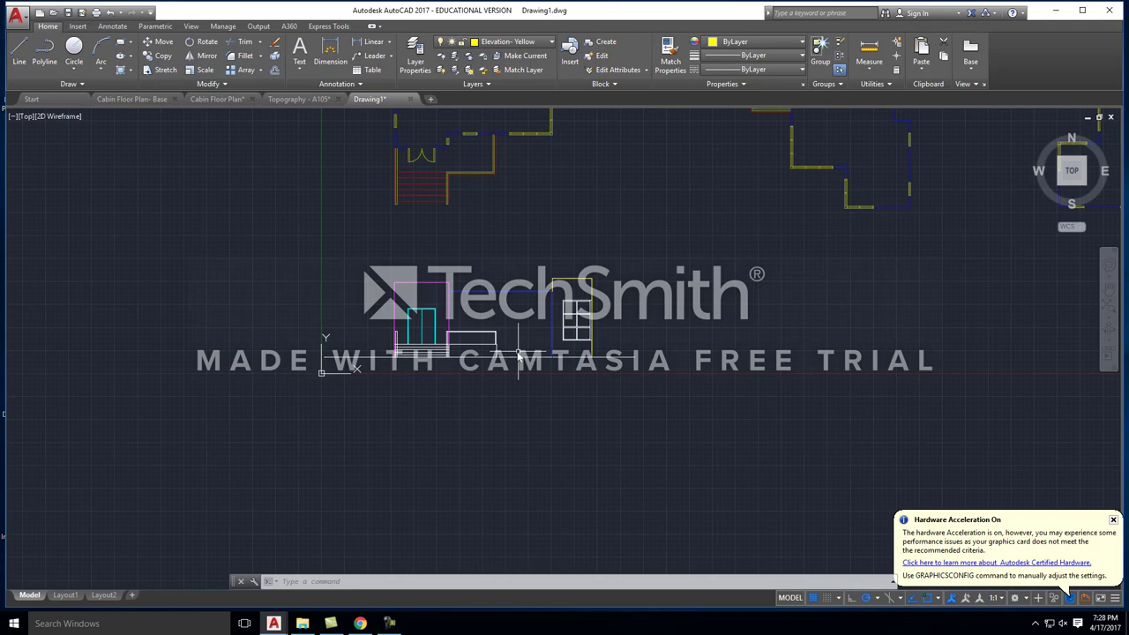
pyautogui.moveTo(536, 313)
pyautogui.mouseDown(button='middle')
pyautogui.moveTo(510, 369)
pyautogui.moveTo(486, 331)
pyautogui.mouseUp(button='middle')
pyautogui.scroll(2, 486, 379)
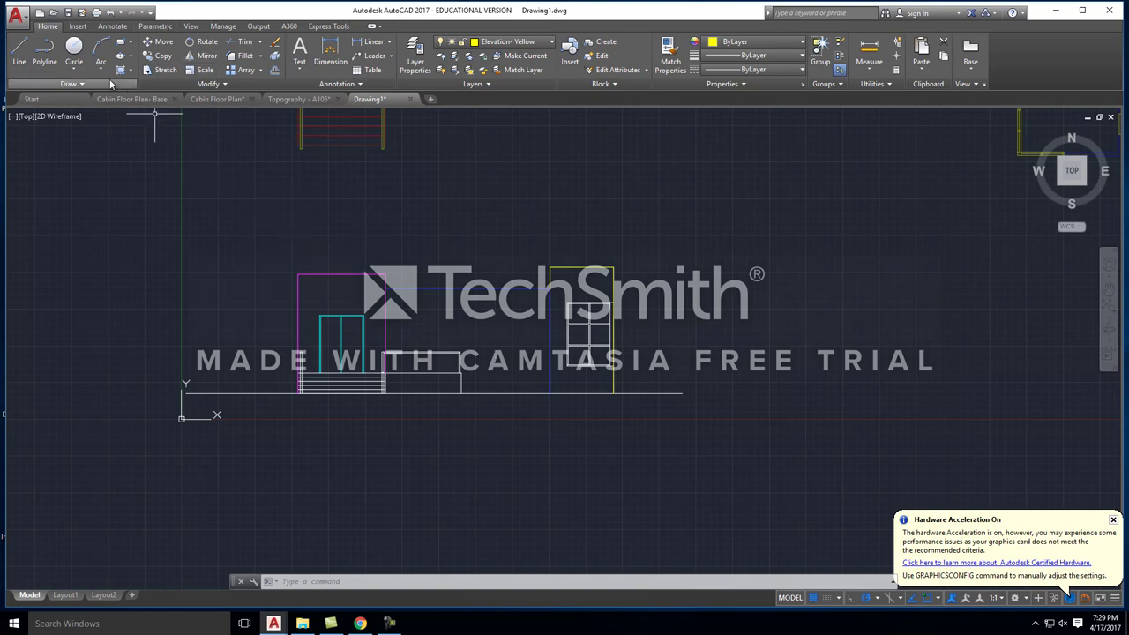
# Step: Open the program options and expand the Plot Style Table Search Path under Printer Support File Path to its current folder entry
pyautogui.click(18, 18)
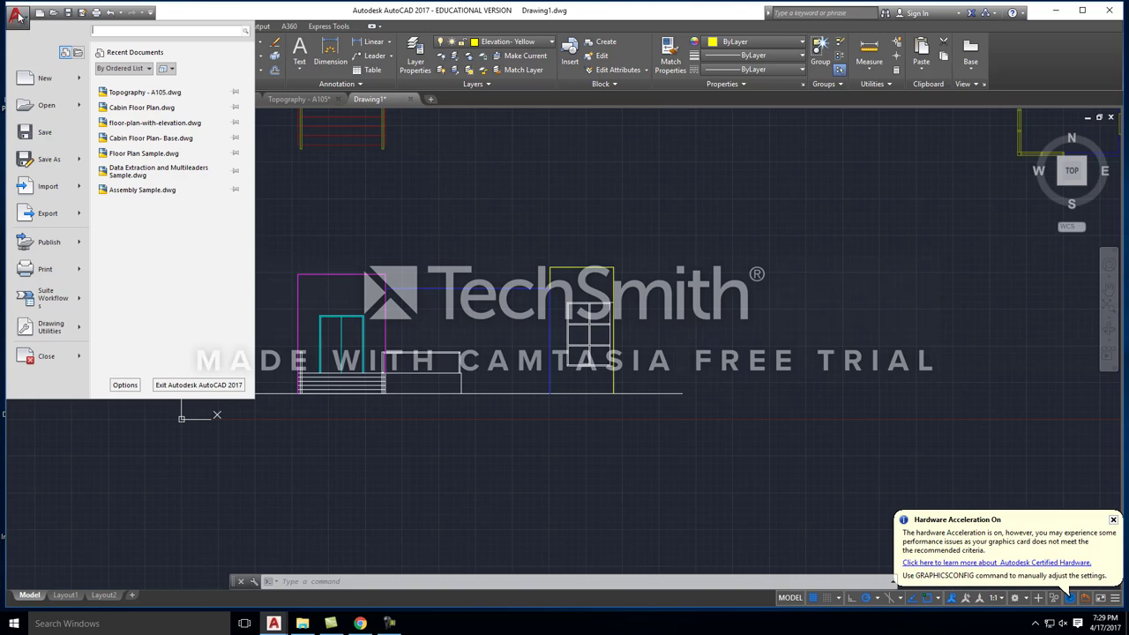
pyautogui.click(123, 386)
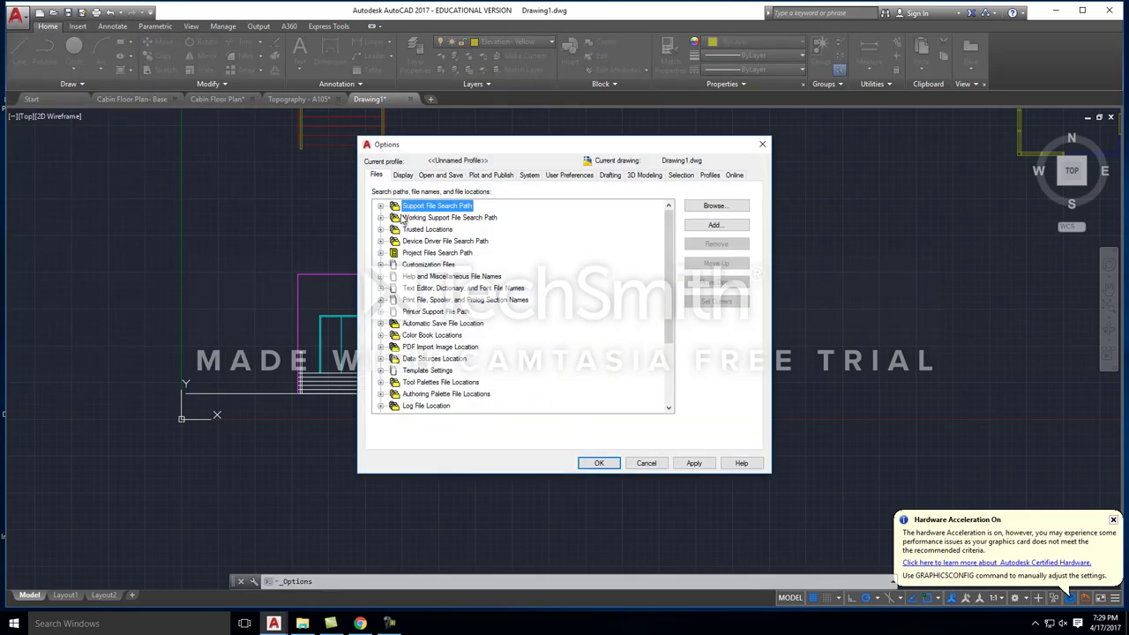
pyautogui.click(381, 314)
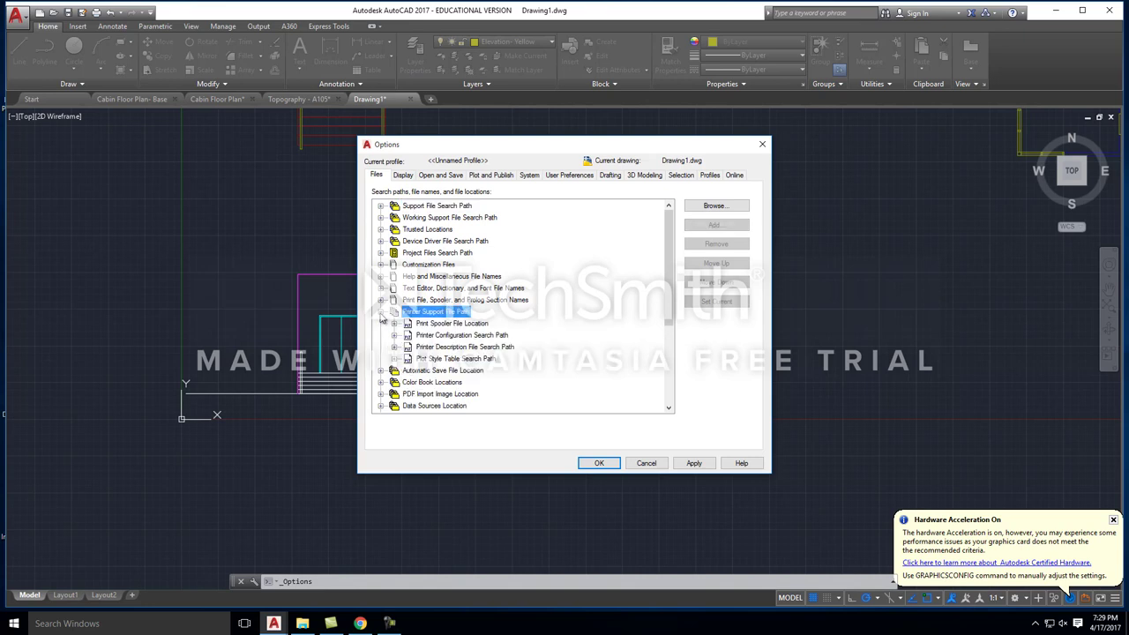
pyautogui.click(446, 361)
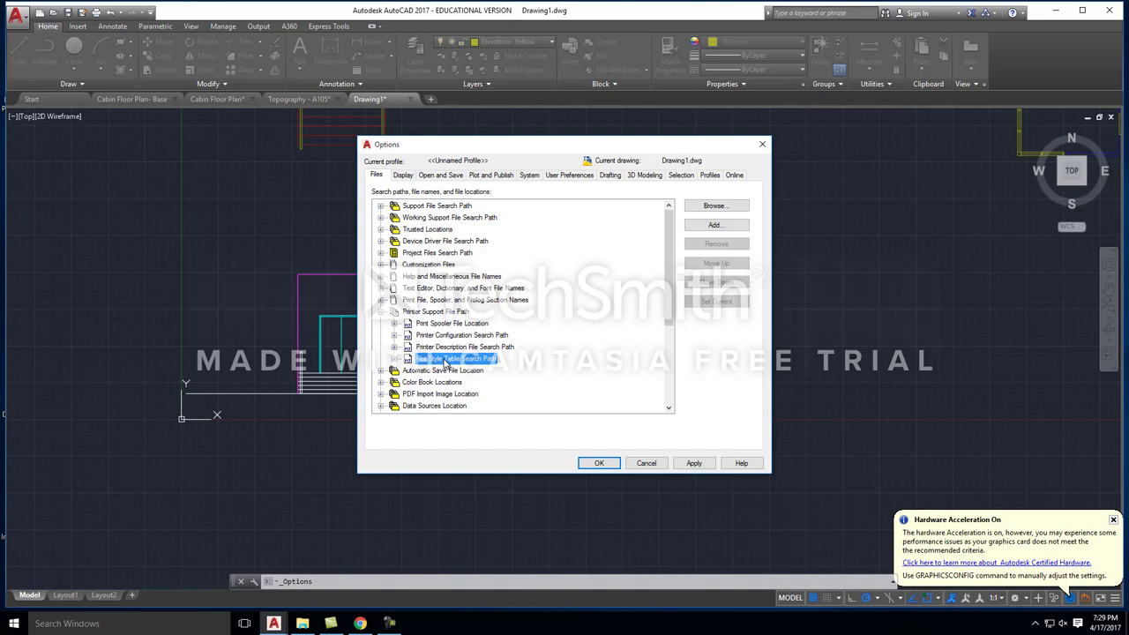
pyautogui.click(395, 360)
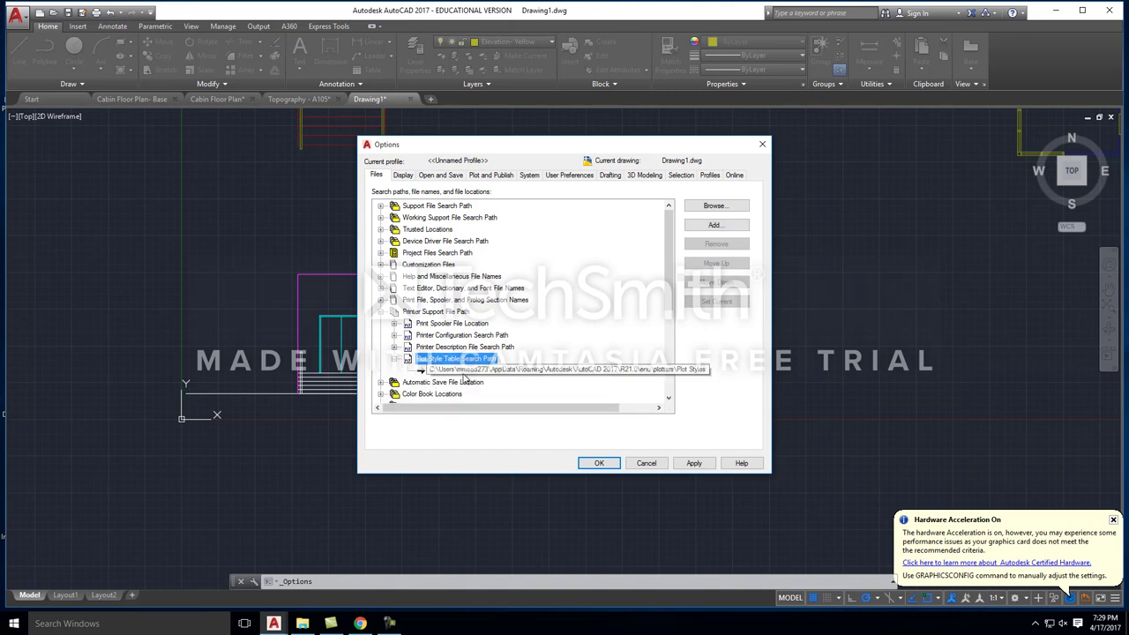
pyautogui.click(546, 371)
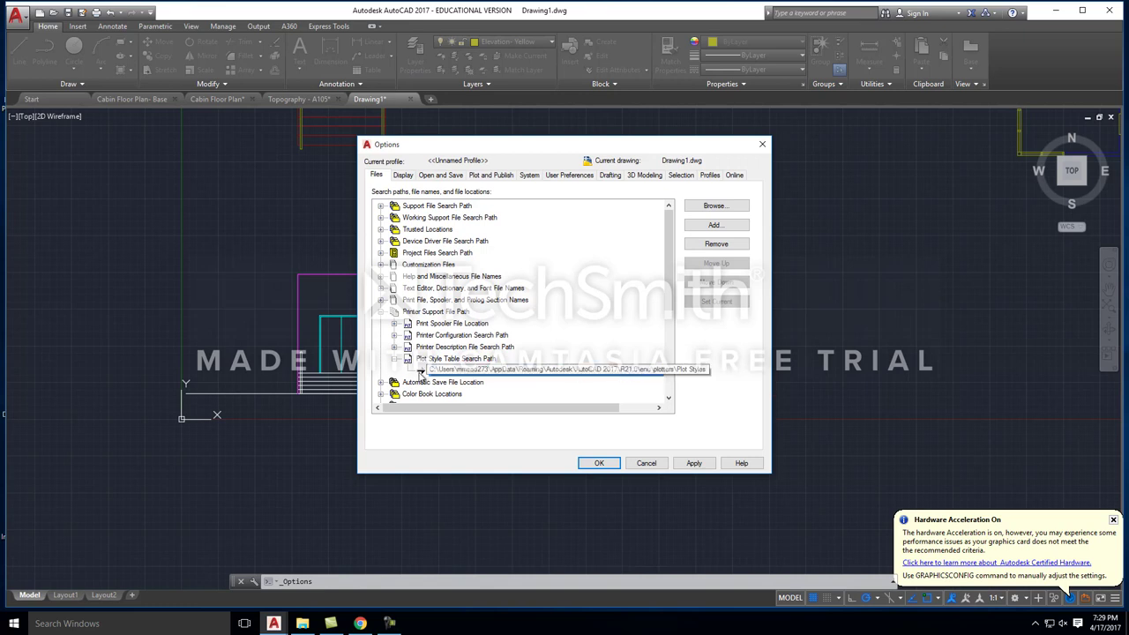
# Step: Browse for a new plot style folder, opening ARCHI 135- DIGITAL TOOLS- SPRING 2017 on the SAMSUNG (I:) drive
pyautogui.doubleClick(445, 370)
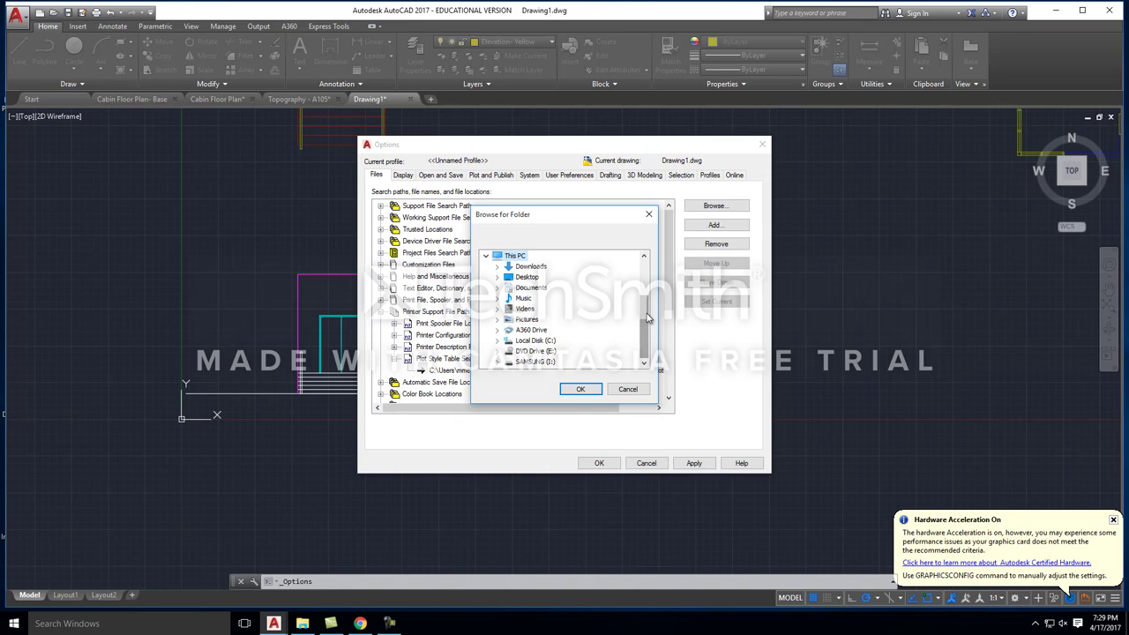
pyautogui.click(532, 362)
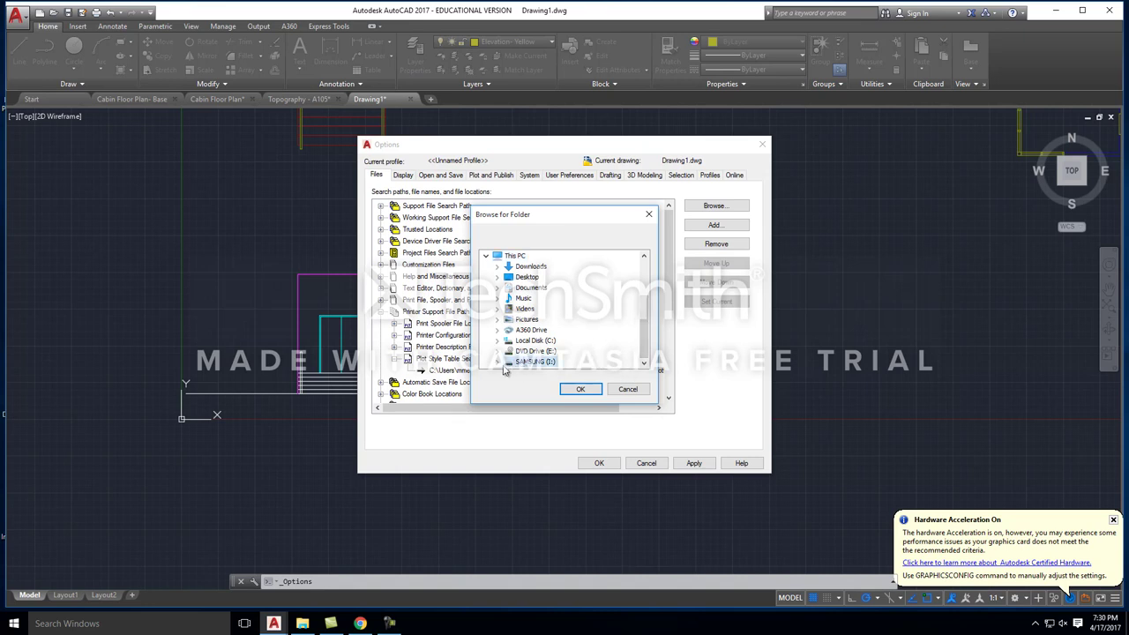
pyautogui.click(497, 362)
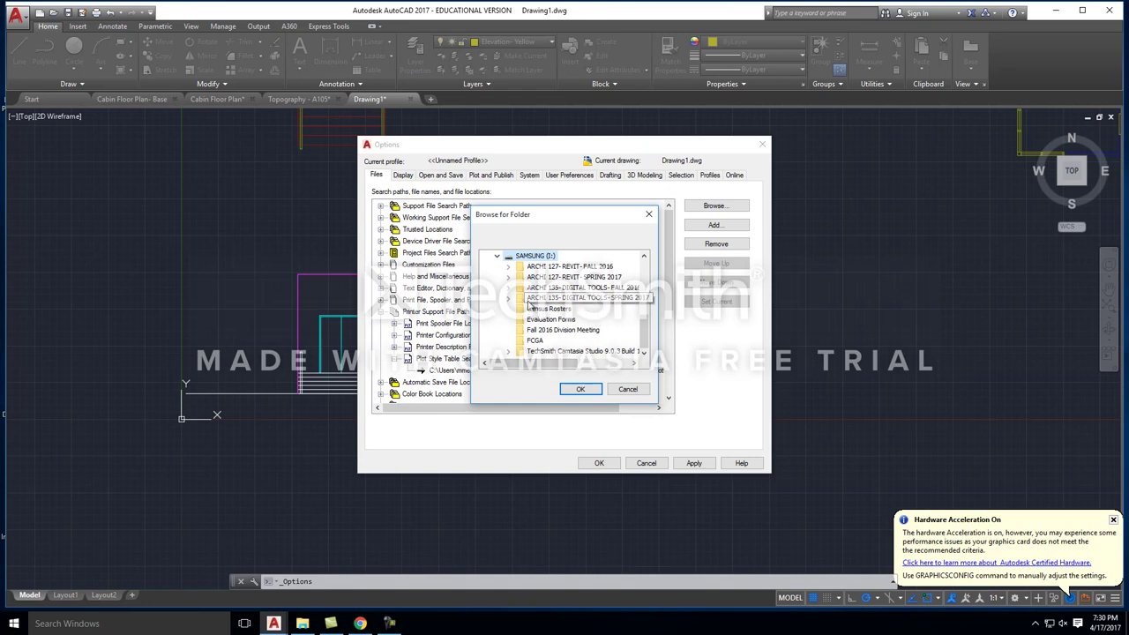
pyautogui.click(508, 298)
pyautogui.scroll(-2, 582, 335)
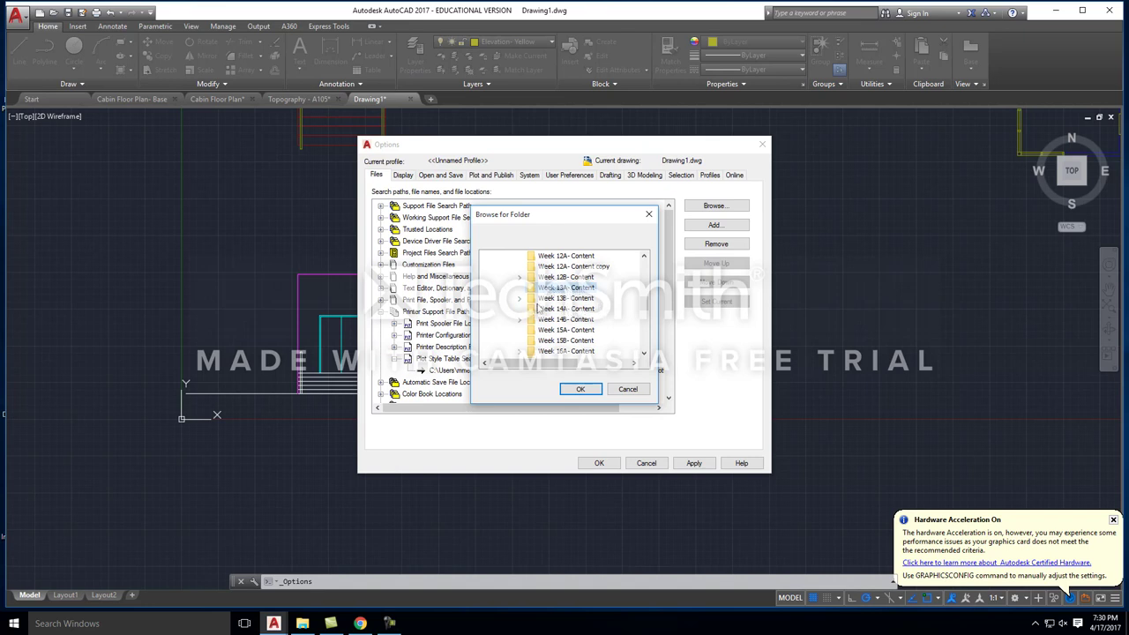
# Step: Check the subfolders inside the Week 12B- Content and Week 13B- Content folders
pyautogui.doubleClick(565, 277)
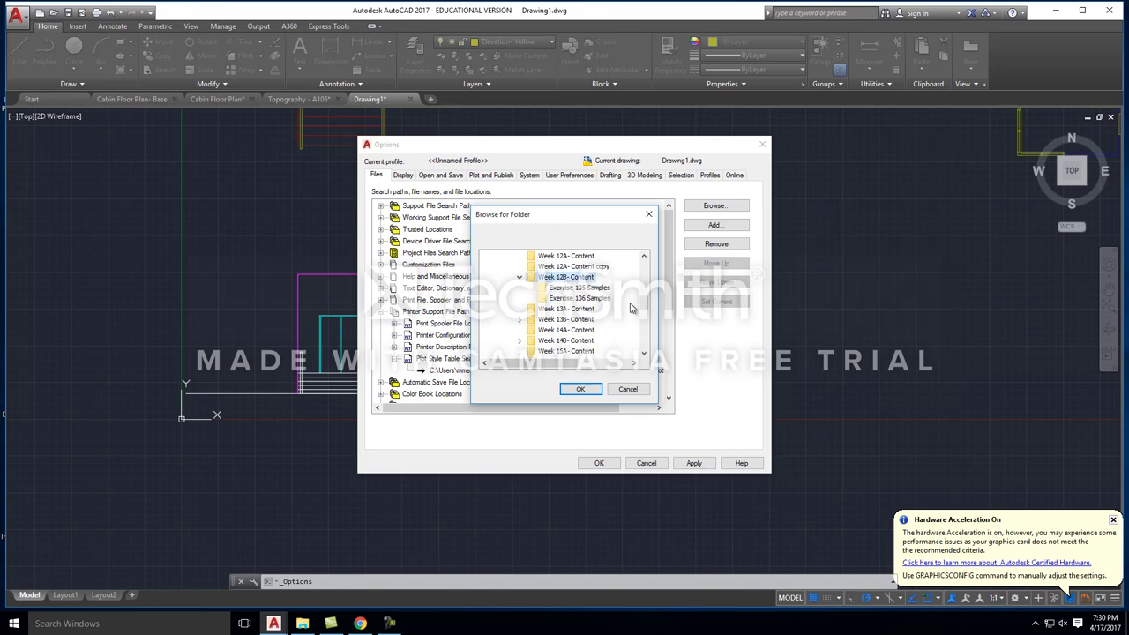
pyautogui.click(520, 278)
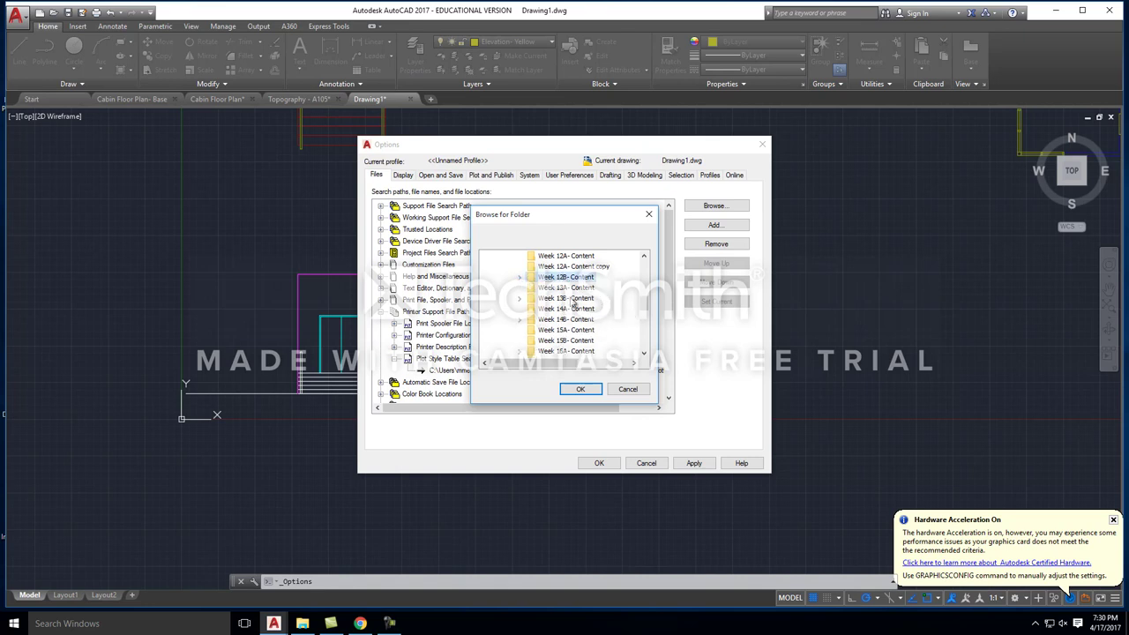
pyautogui.click(520, 298)
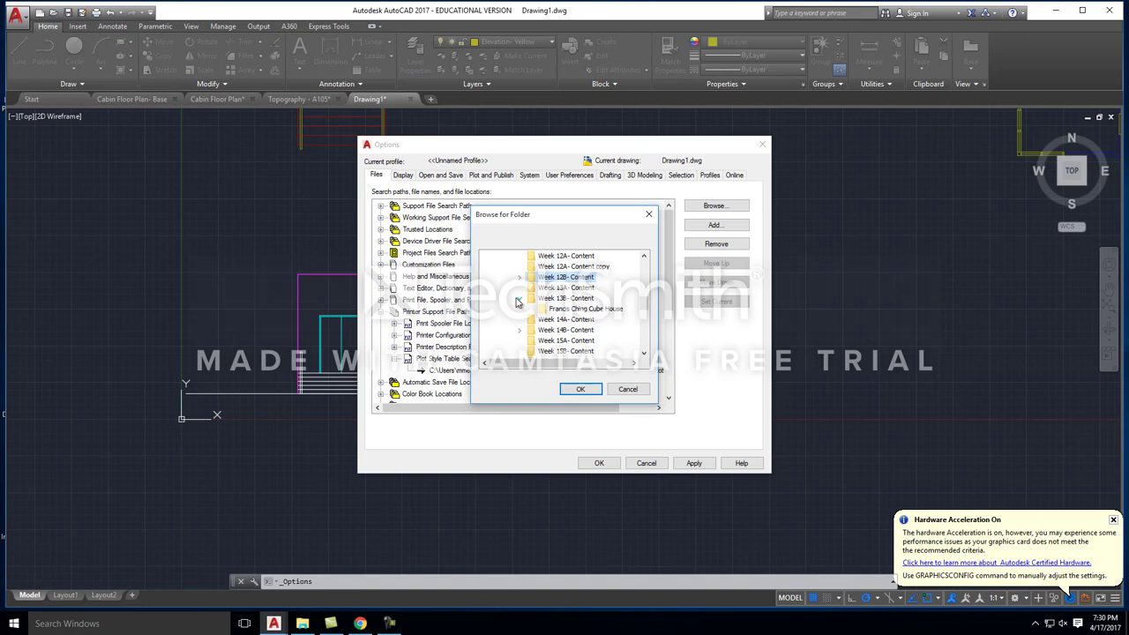
pyautogui.scroll(5, 564, 300)
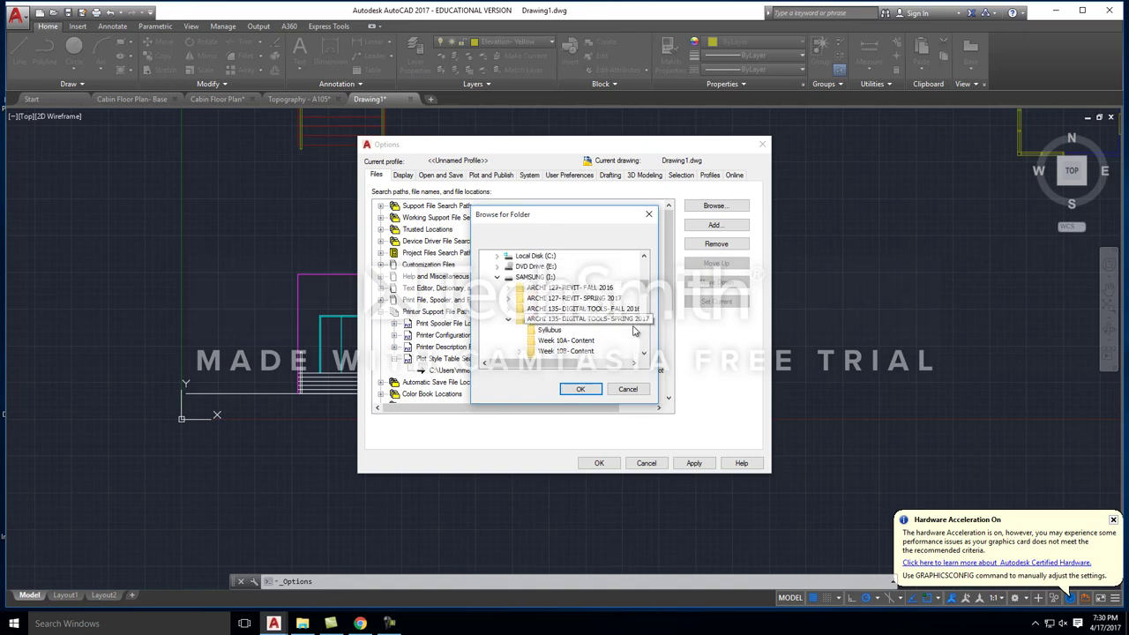
pyautogui.scroll(-4, 571, 344)
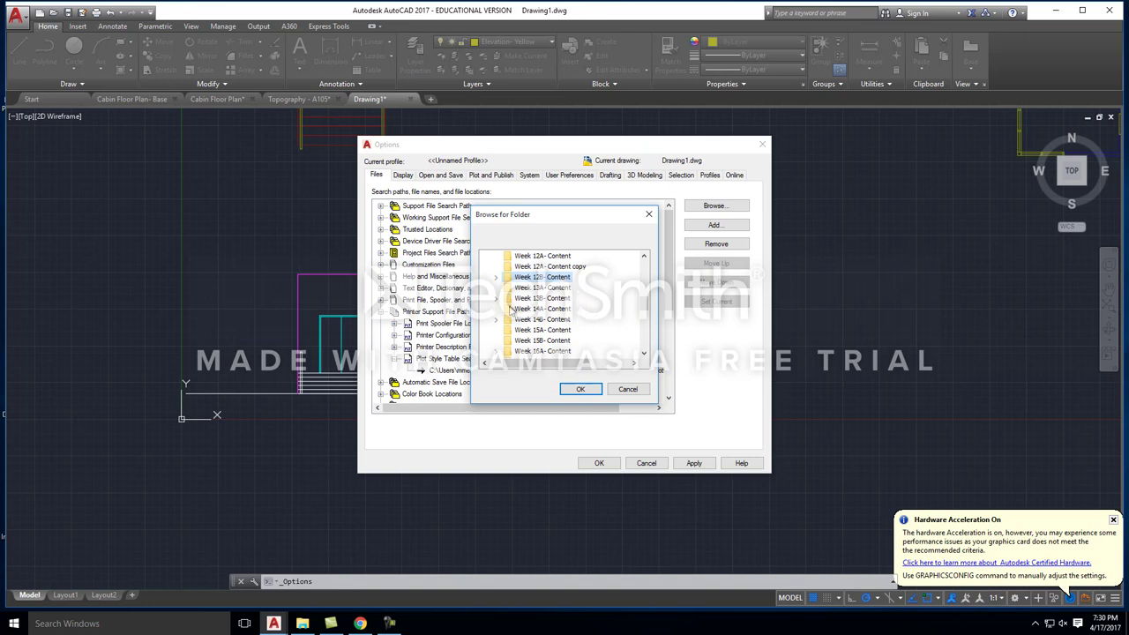
pyautogui.click(529, 300)
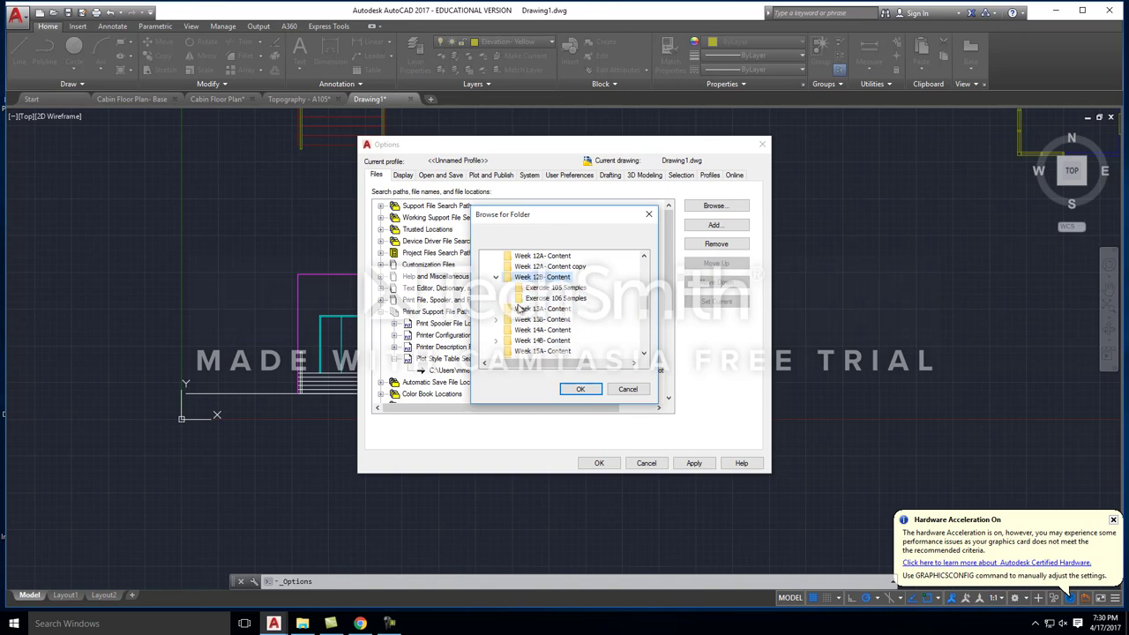
pyautogui.click(536, 277)
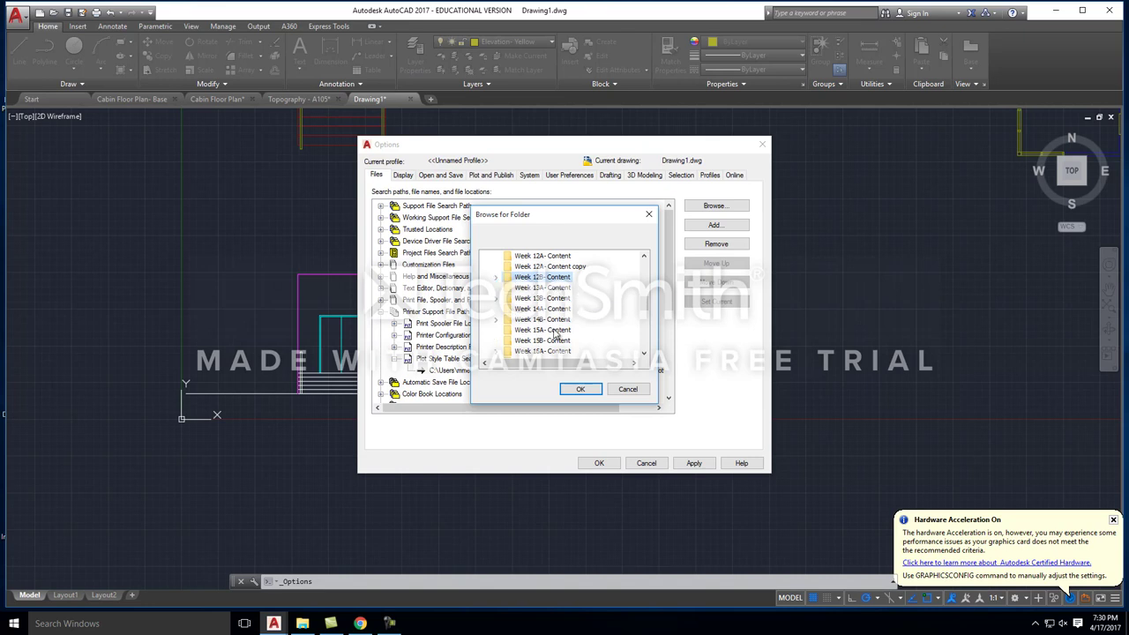
# Step: Set the plot style table search path to the Week 13A- Content folder and accept the options
pyautogui.click(529, 288)
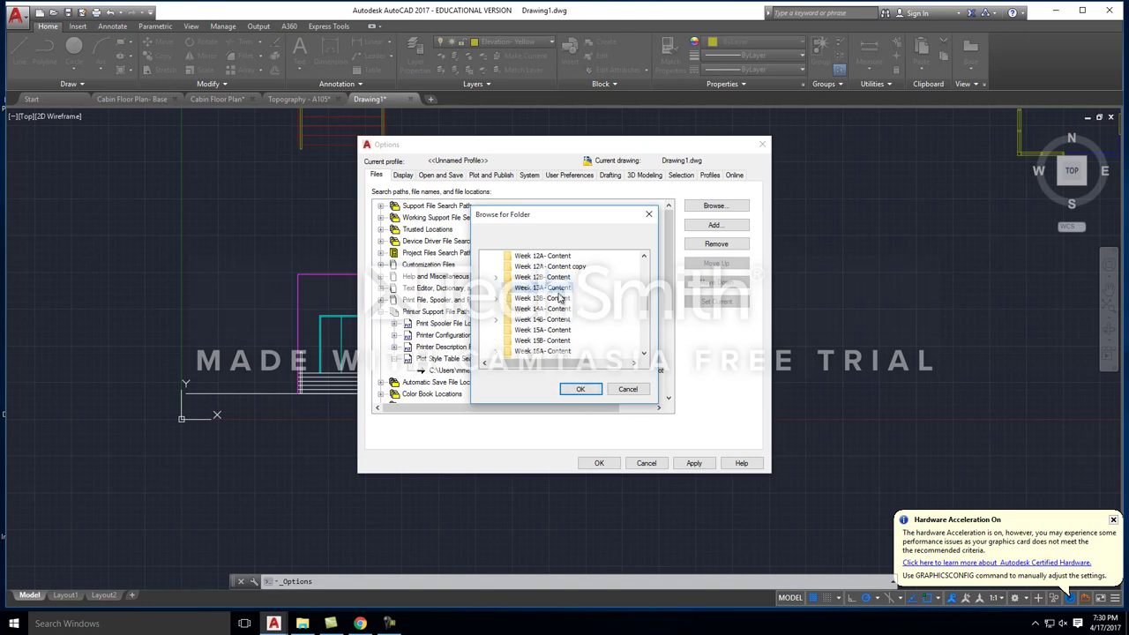
pyautogui.click(586, 390)
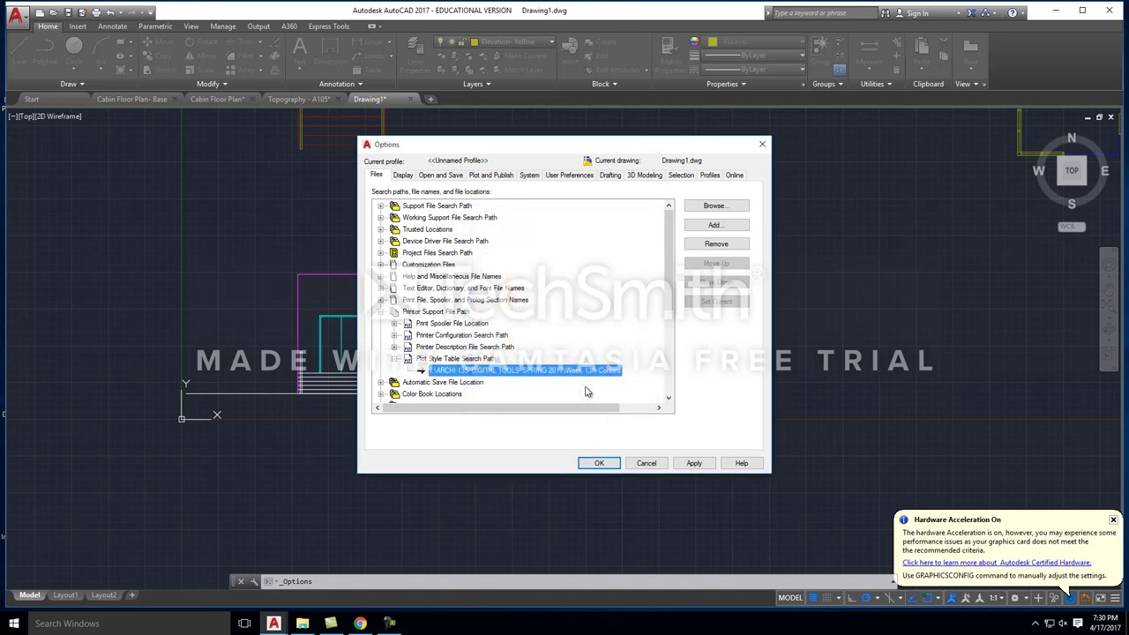
pyautogui.click(600, 465)
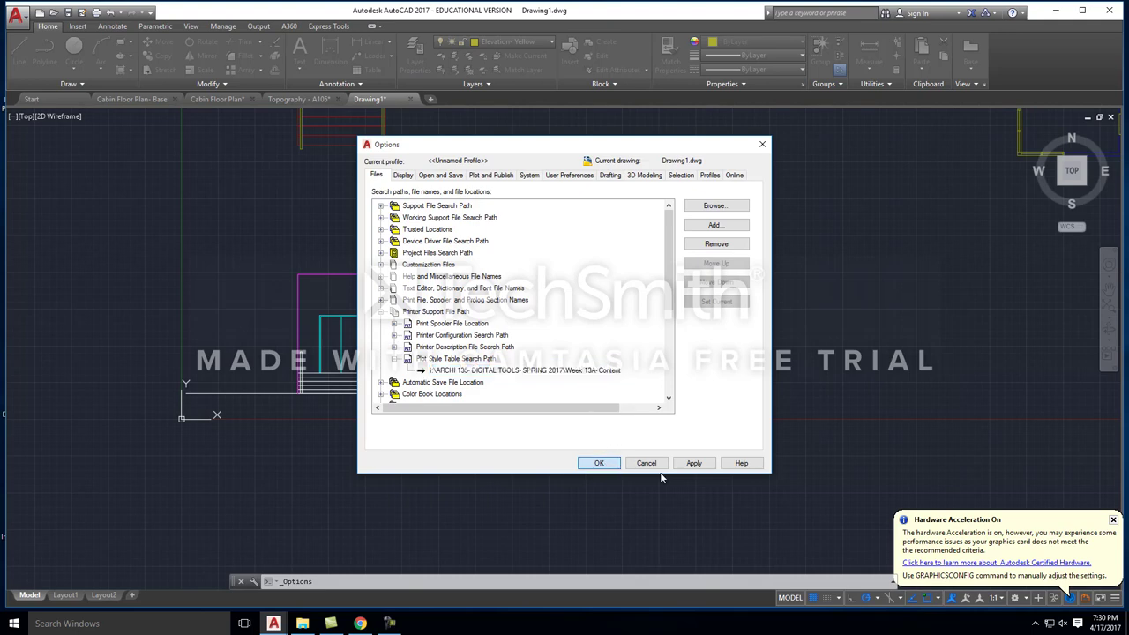
# Step: Start the Plot command and assign the DVC Pen.ctb plot style table to all layouts
pyautogui.write('plot')
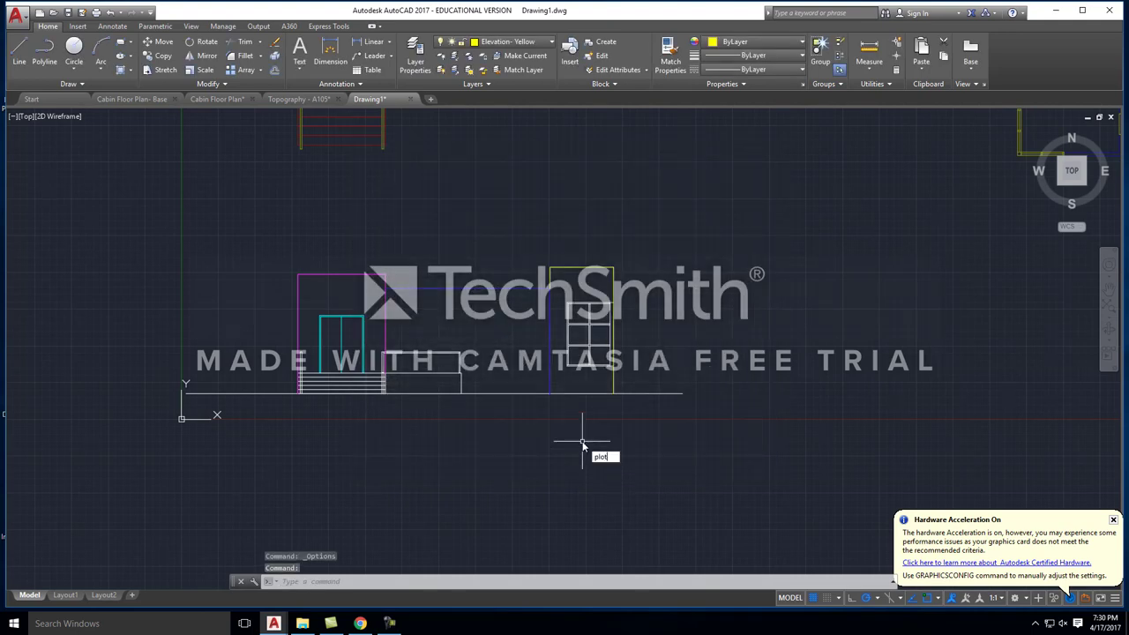
pyautogui.press('Return')
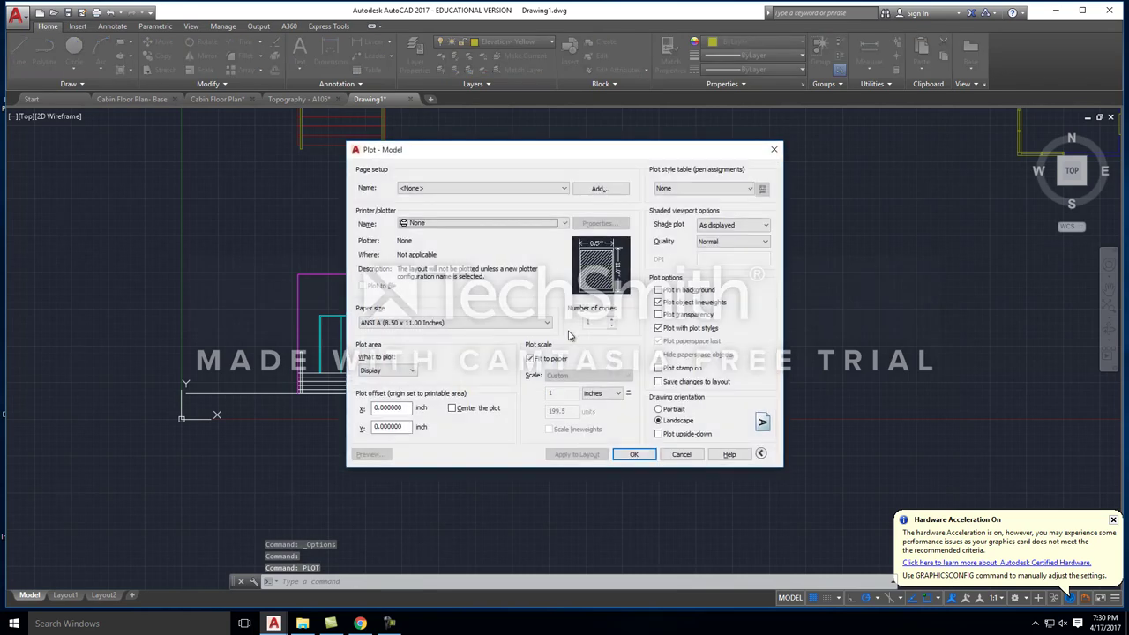
pyautogui.click(703, 188)
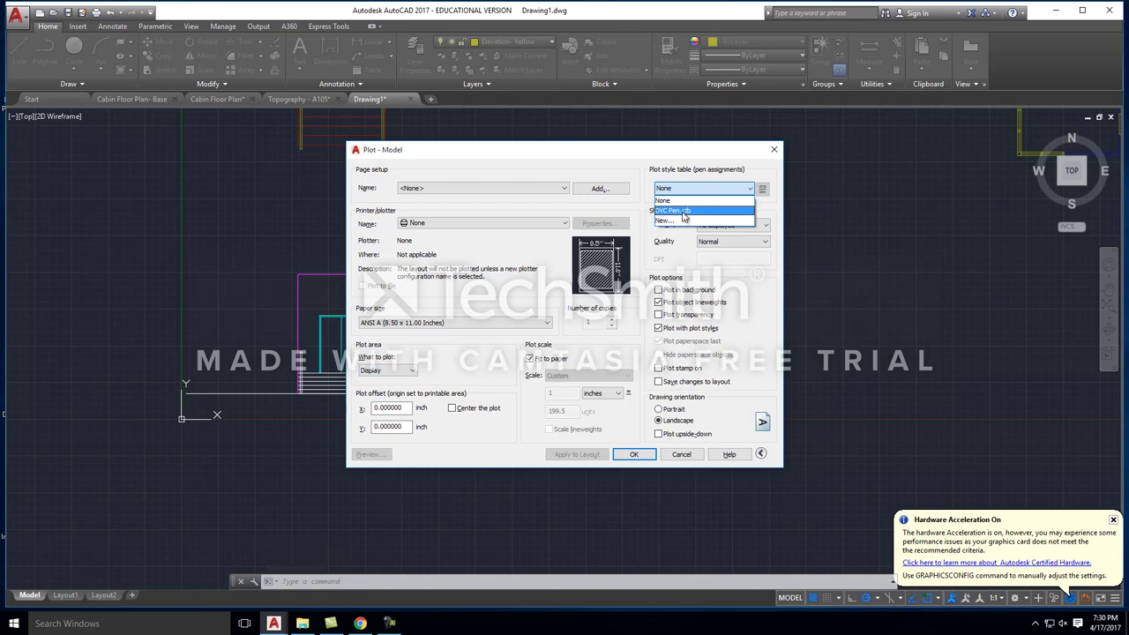
pyautogui.click(681, 212)
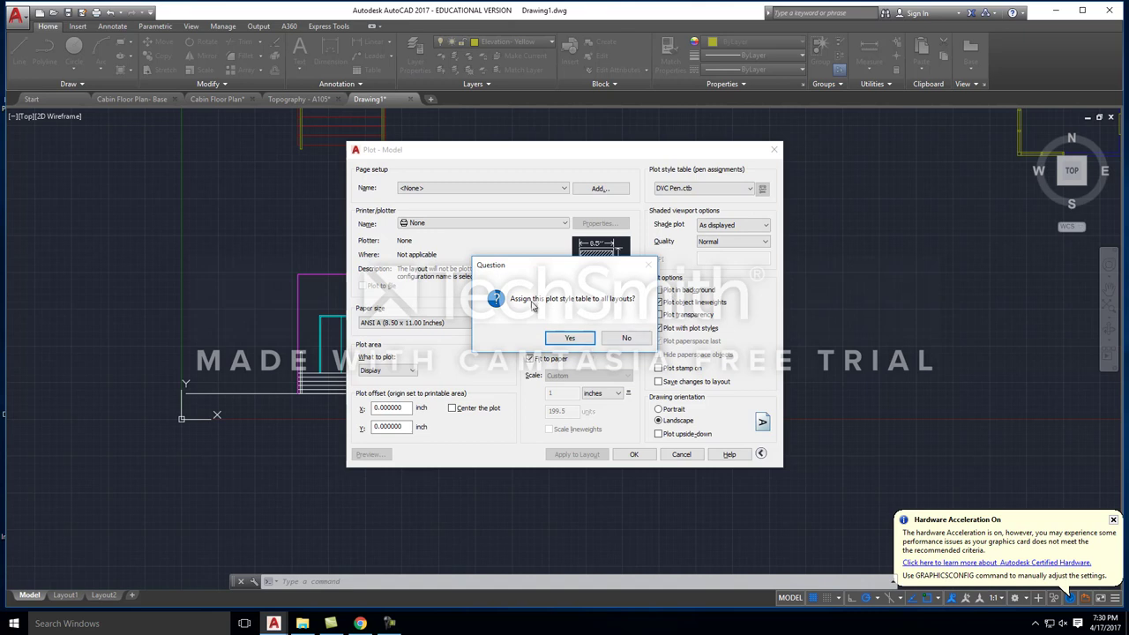
pyautogui.click(572, 341)
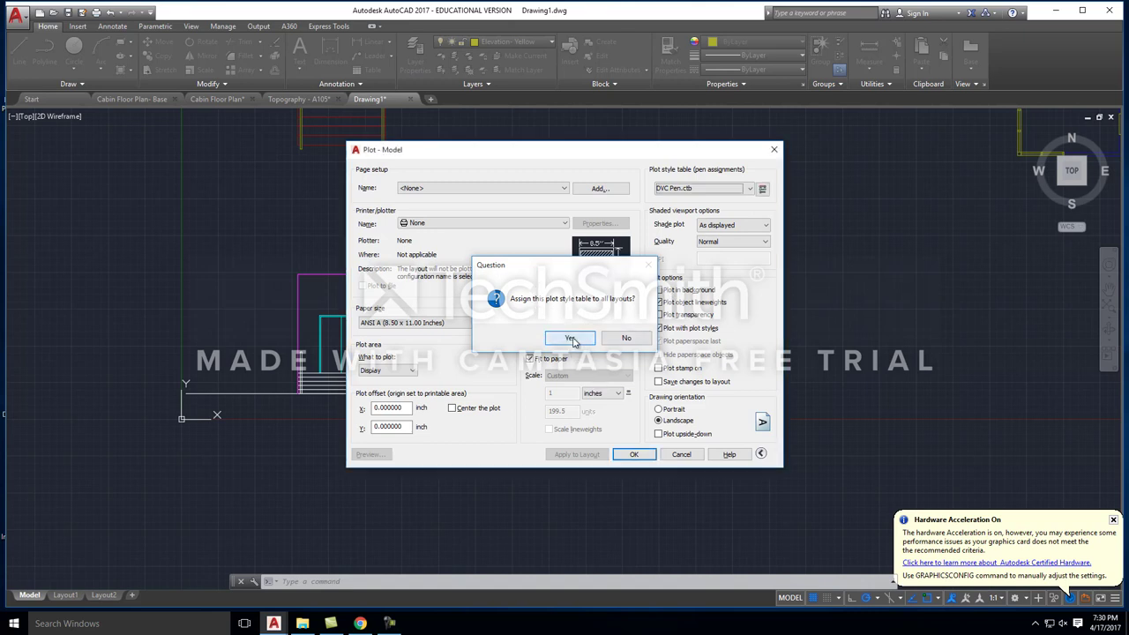
# Step: Keep the page setup at <None> and select Adobe PDF as the plotter
pyautogui.click(468, 188)
pyautogui.click(456, 200)
pyautogui.click(450, 224)
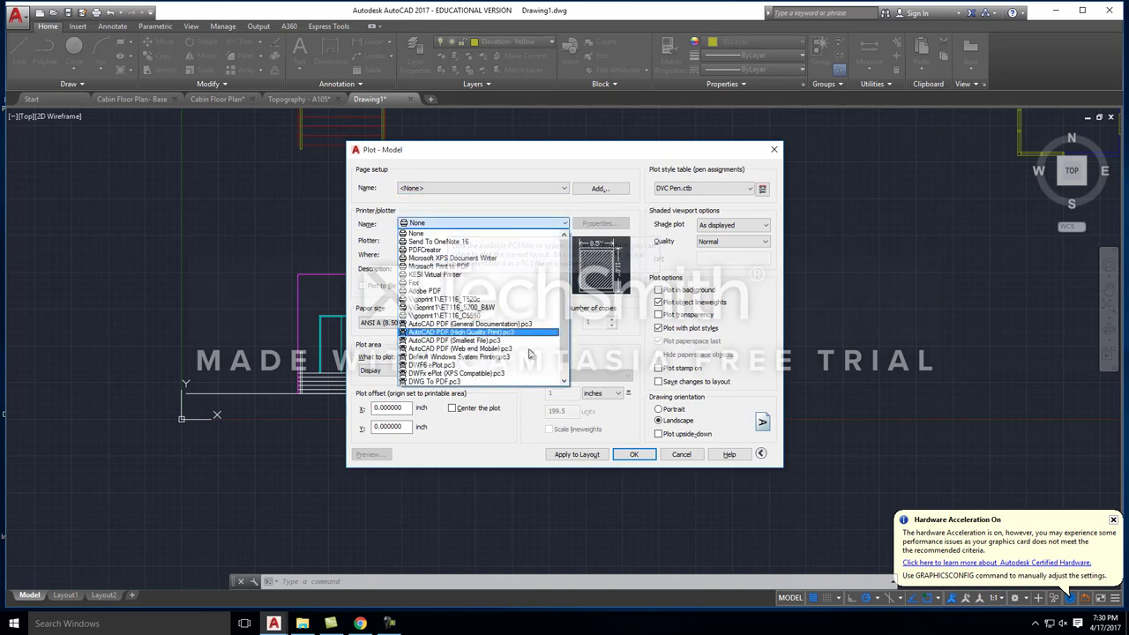
pyautogui.click(430, 291)
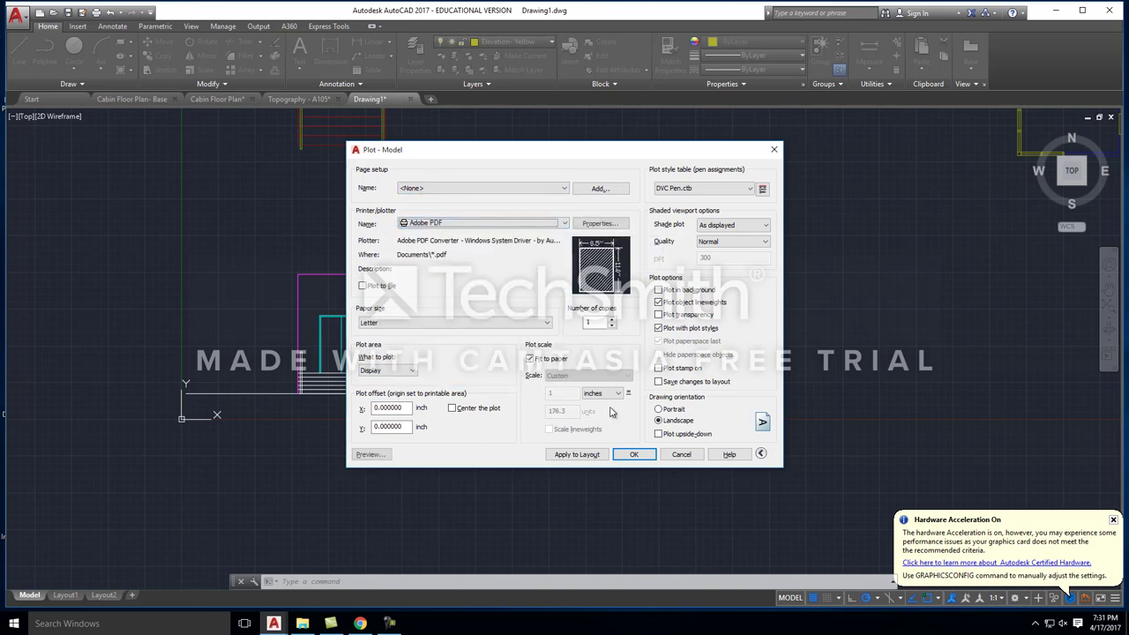
# Step: Set the plot area to a window enclosing the cabin's south elevation from above the magenta block to below the yellow block
pyautogui.click(410, 371)
pyautogui.click(388, 403)
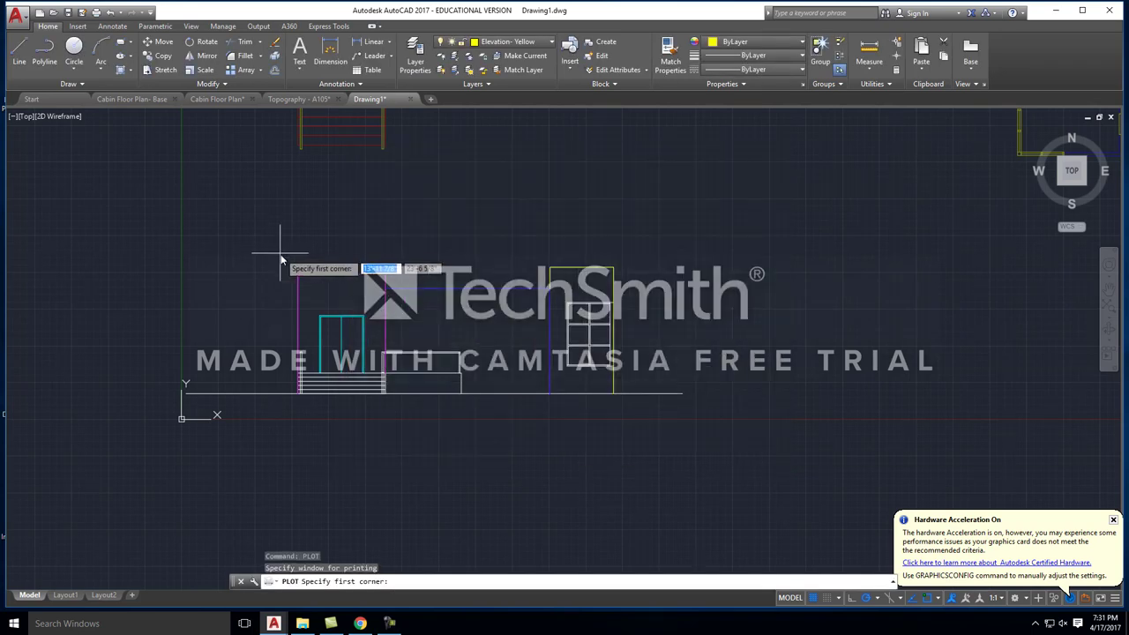
pyautogui.click(287, 241)
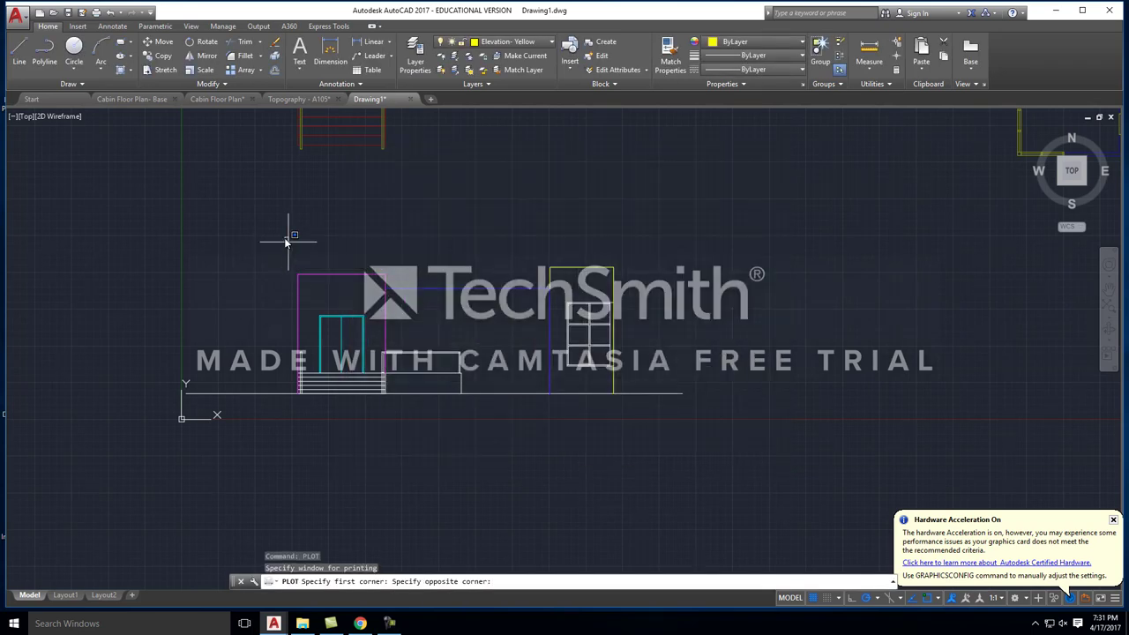
pyautogui.click(625, 412)
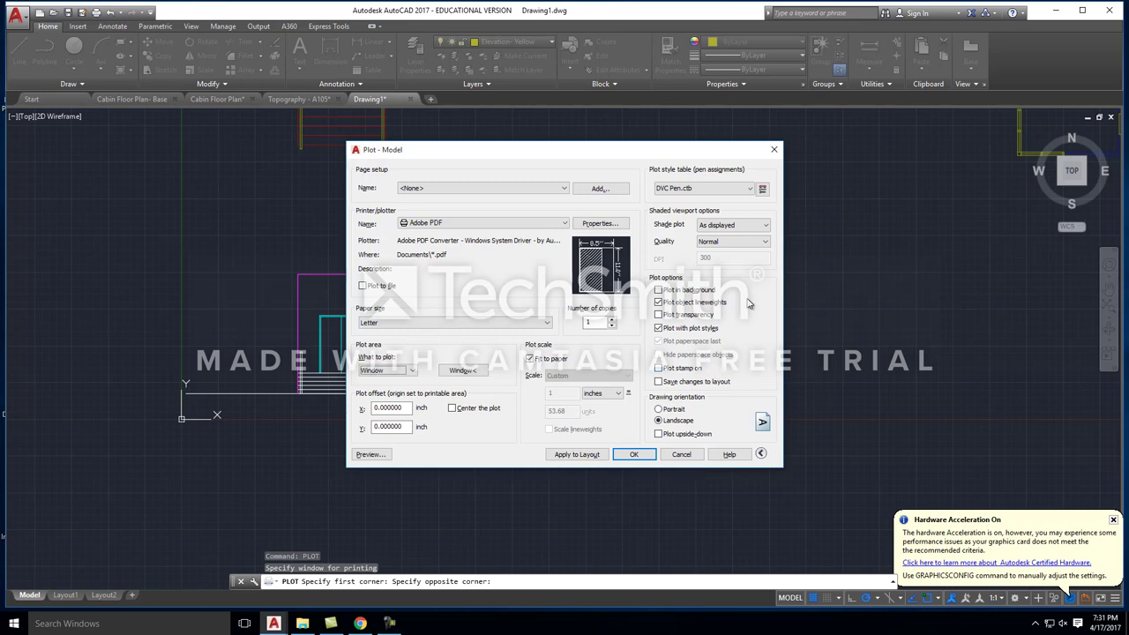
# Step: Edit the DVC Pen.ctb plot style table, setting Color 6 to plot in Magenta with a Solid linetype
pyautogui.click(762, 190)
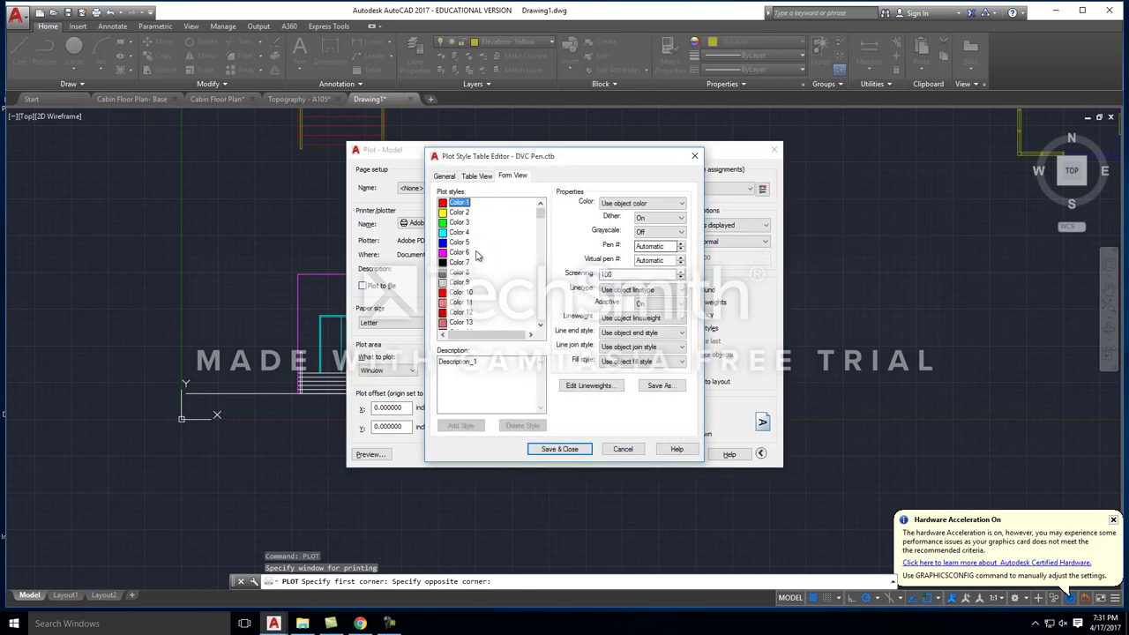
pyautogui.click(463, 253)
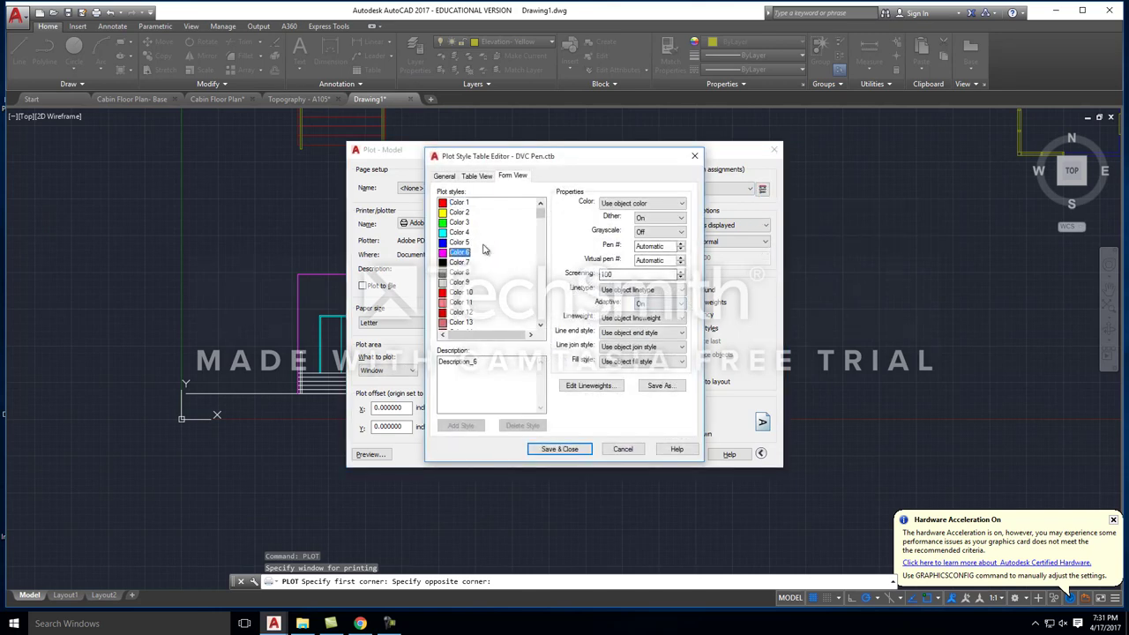
pyautogui.click(641, 205)
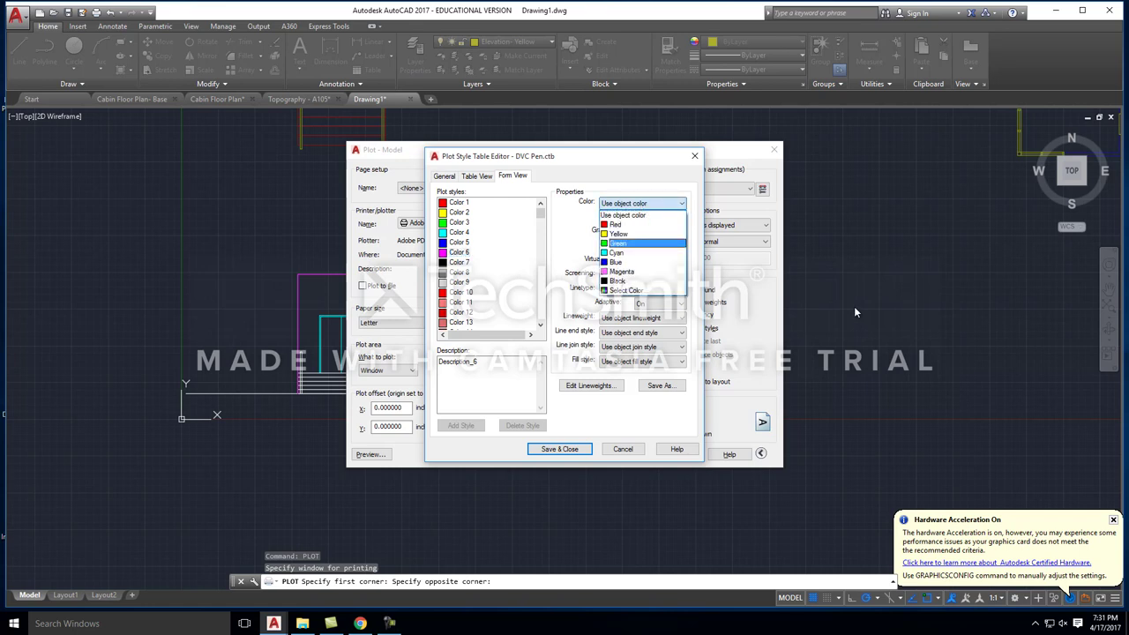
pyautogui.click(641, 273)
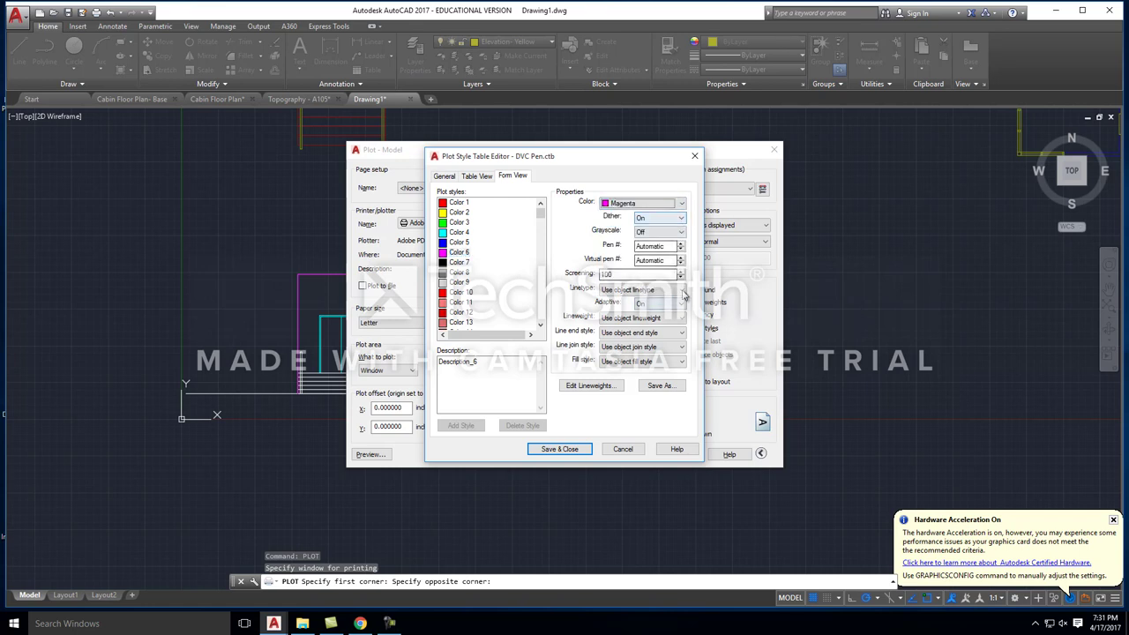
pyautogui.click(664, 290)
pyautogui.scroll(5, 652, 353)
pyautogui.click(643, 302)
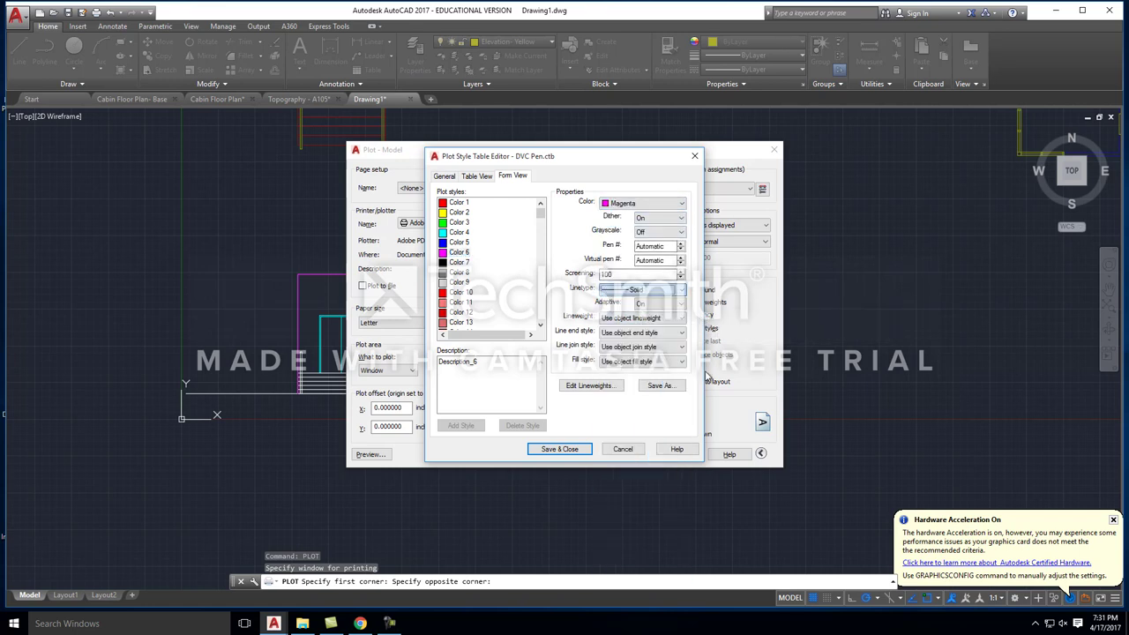
# Step: Set Color 6's lineweight to 0.8000 mm and its plot color to Black, then save and close the plot style table
pyautogui.click(637, 318)
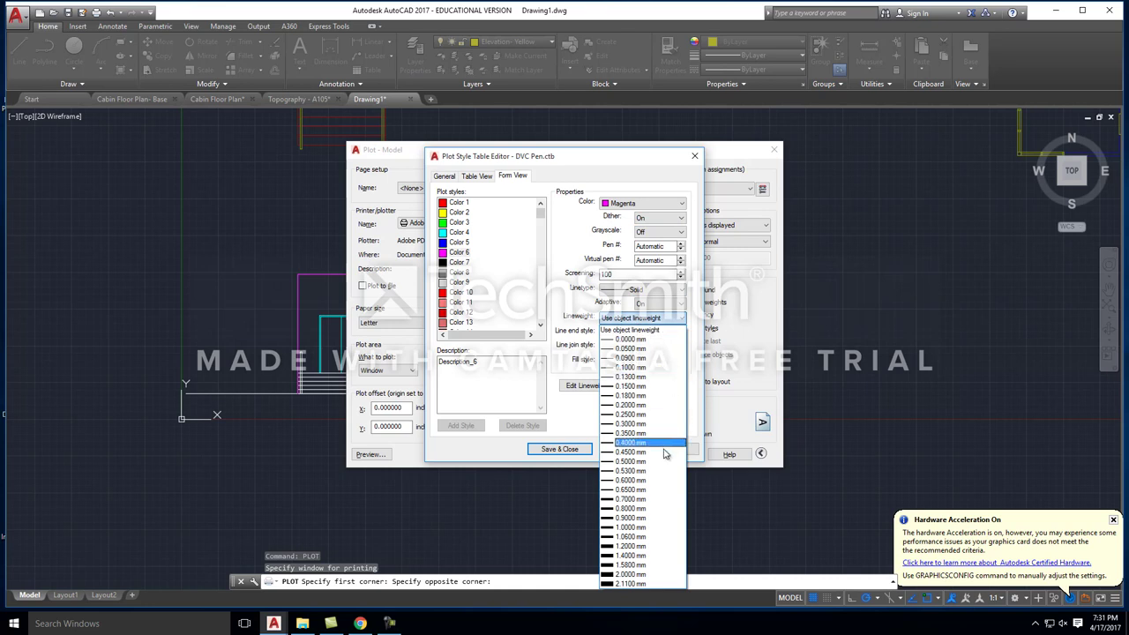
pyautogui.click(649, 510)
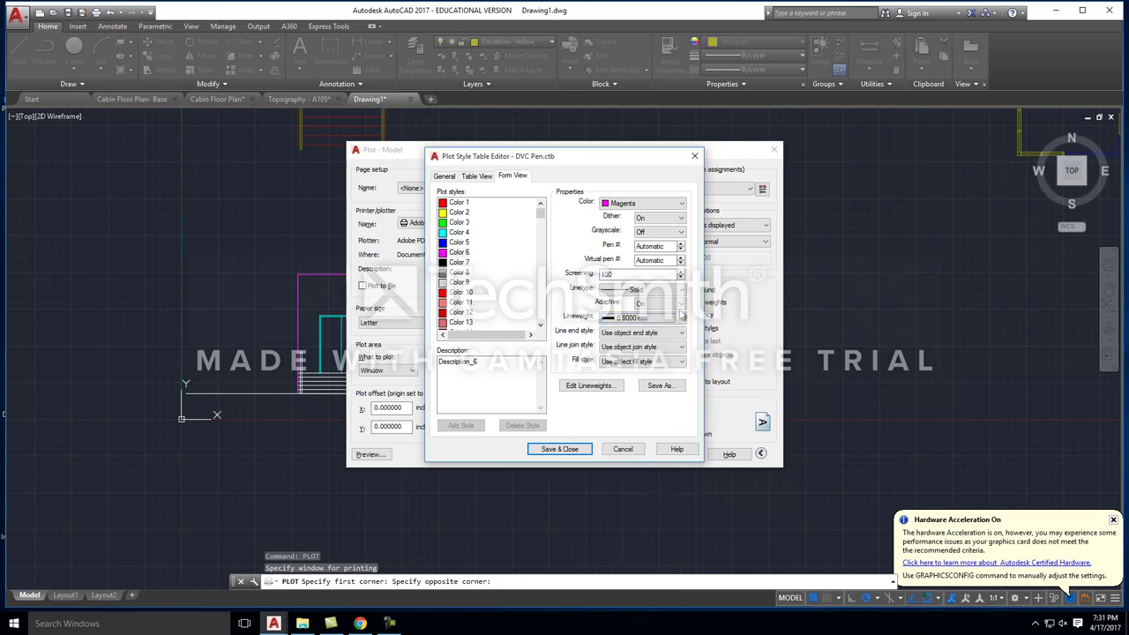
pyautogui.click(466, 244)
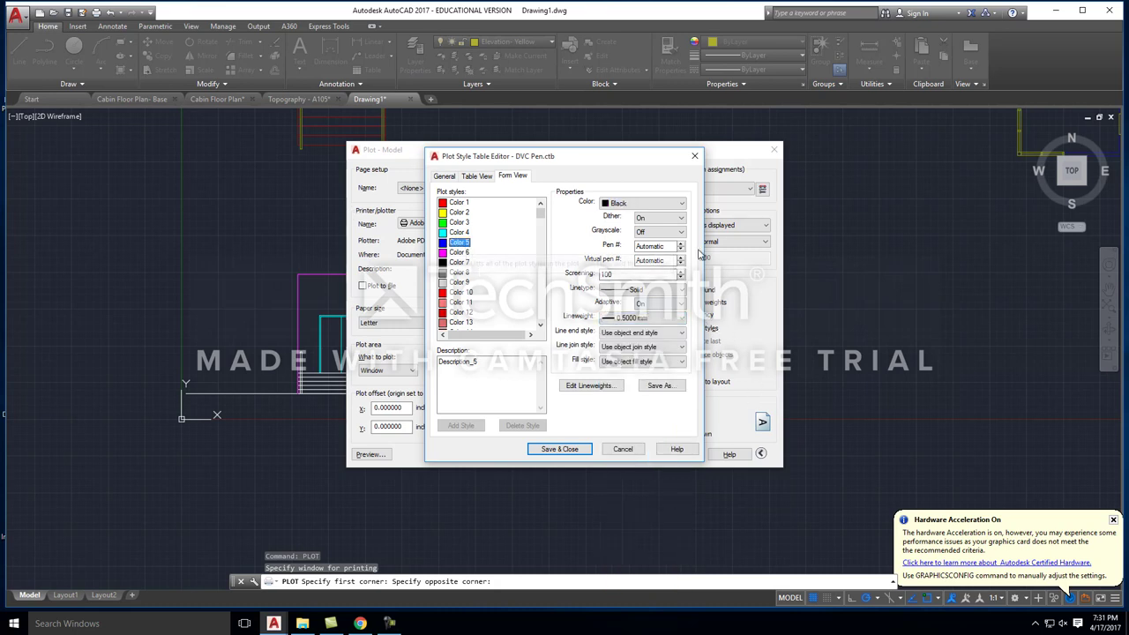
pyautogui.click(465, 255)
pyautogui.click(615, 204)
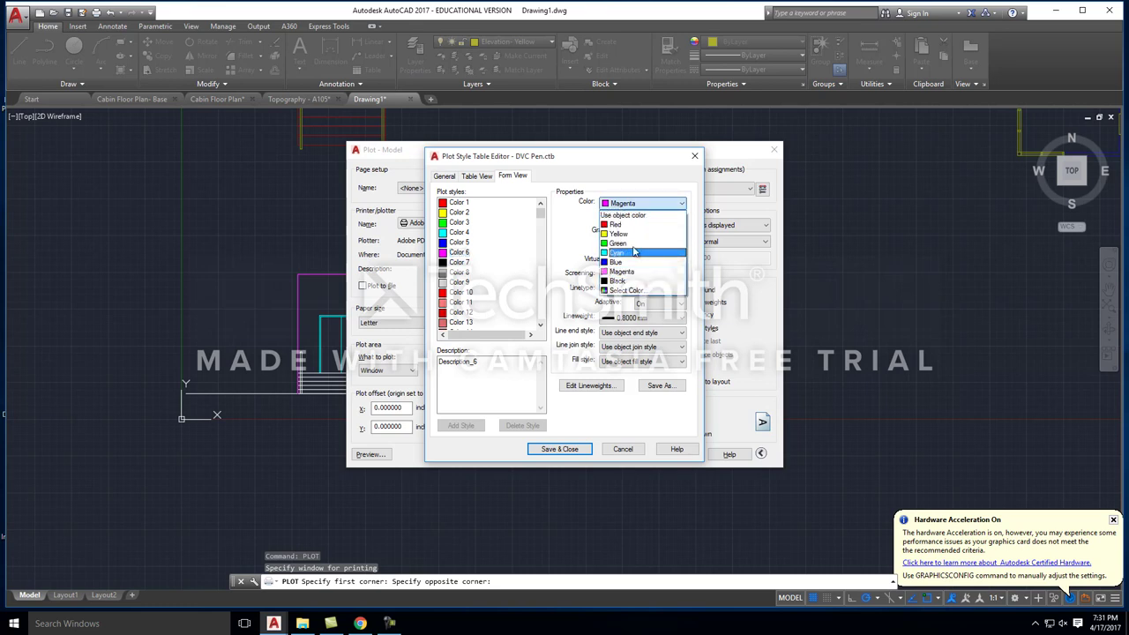
pyautogui.click(628, 289)
pyautogui.click(458, 243)
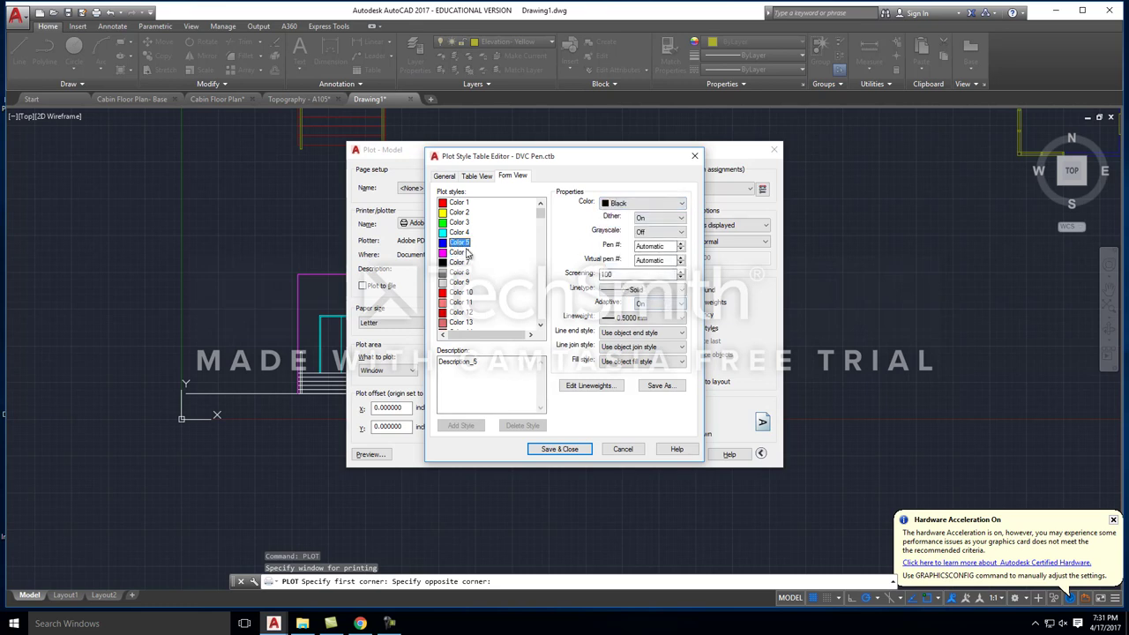
pyautogui.click(564, 449)
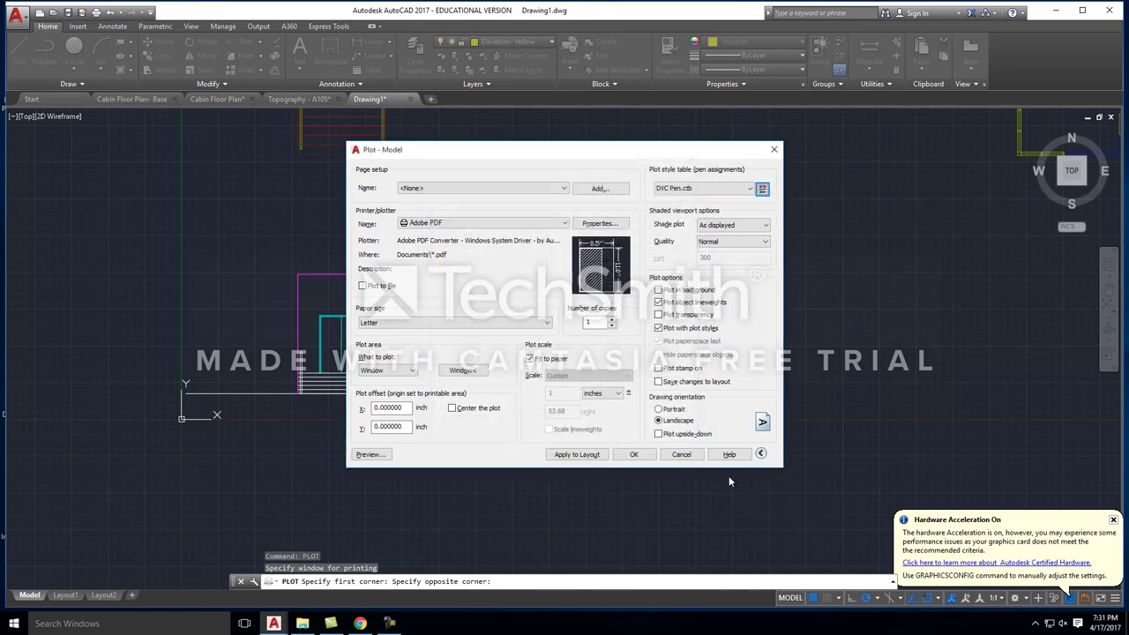
# Step: Plot the elevation centered in Portrait orientation, saving the PDF to the Desktop as Drawing1 Model (1)
pyautogui.click(452, 407)
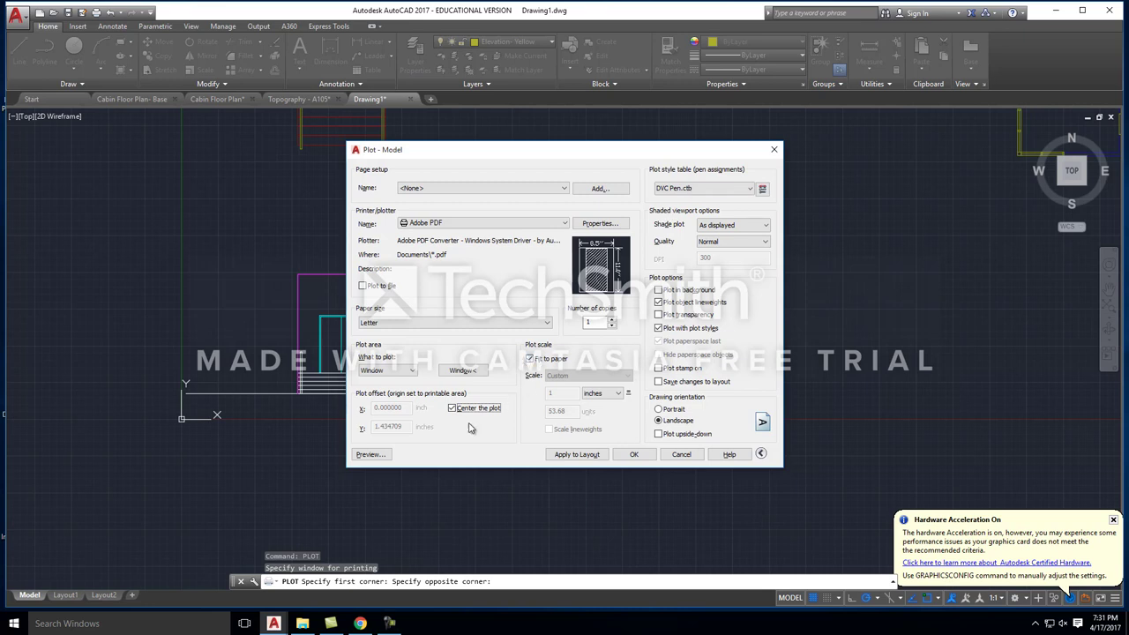
pyautogui.click(664, 411)
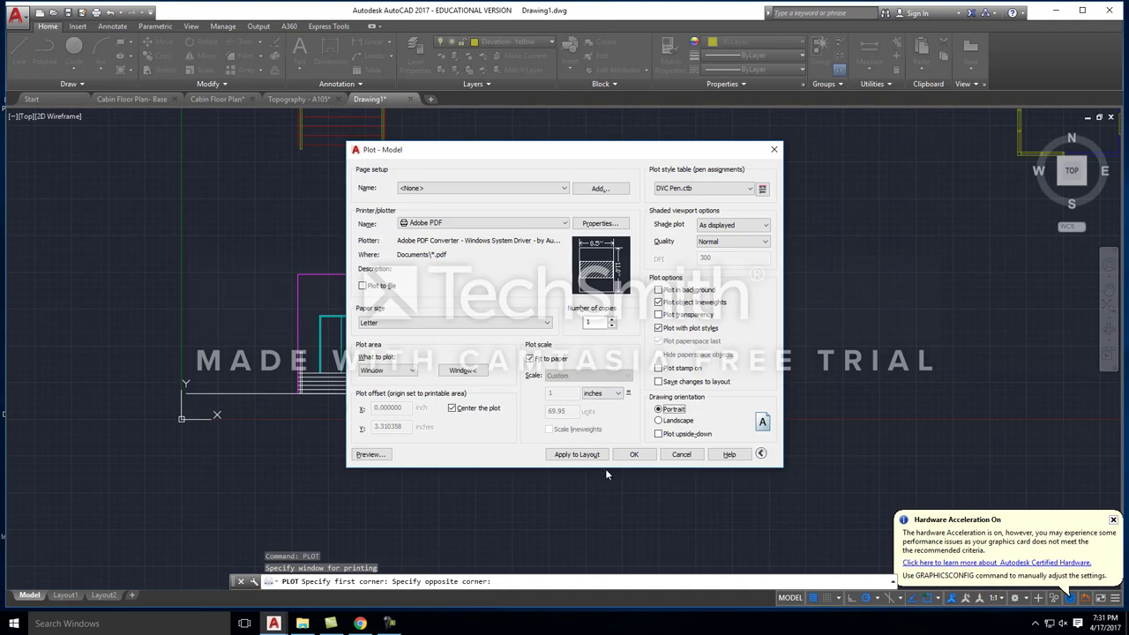
pyautogui.click(633, 454)
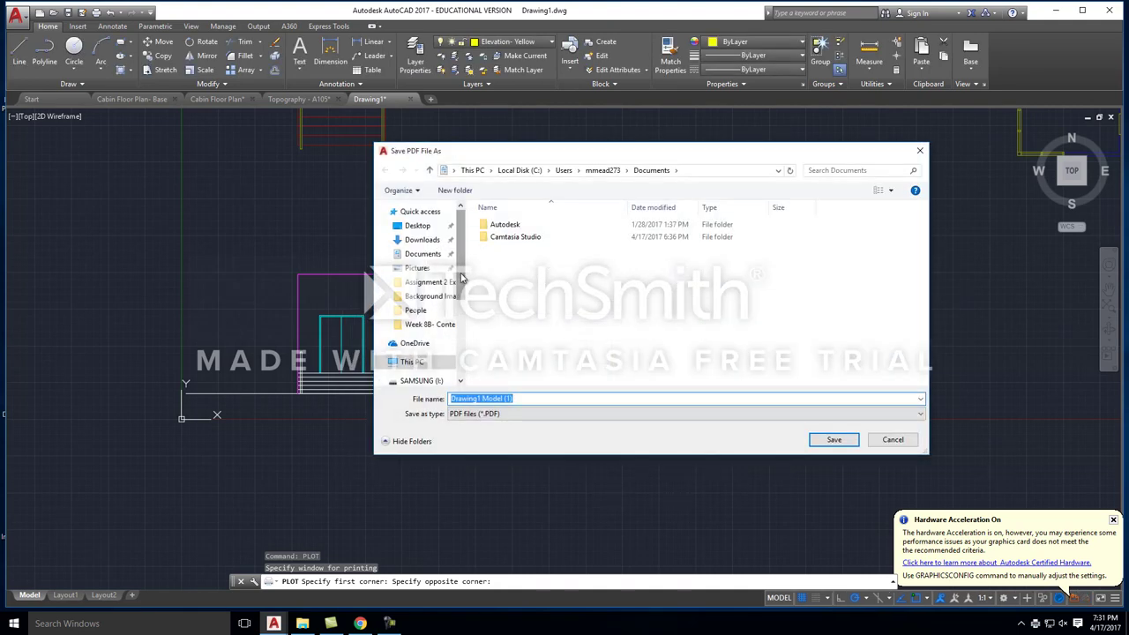
pyautogui.click(417, 224)
pyautogui.click(832, 441)
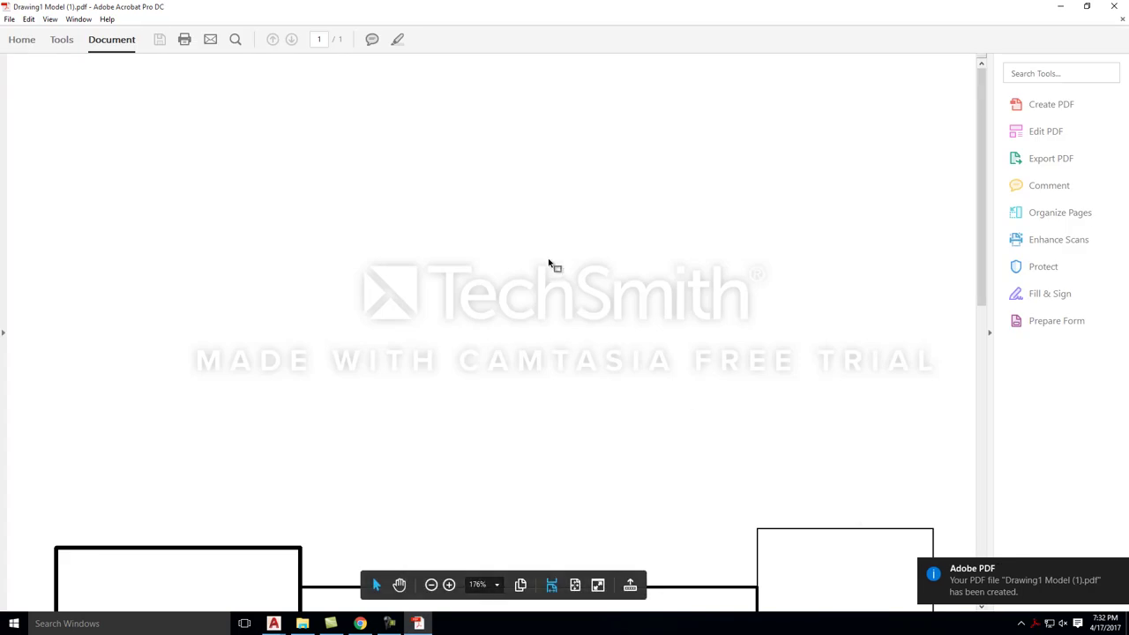
# Step: Examine the plotted PDF, comparing the lineweights of the entry block, middle wall, window block and ground line
pyautogui.scroll(-8, 548, 263)
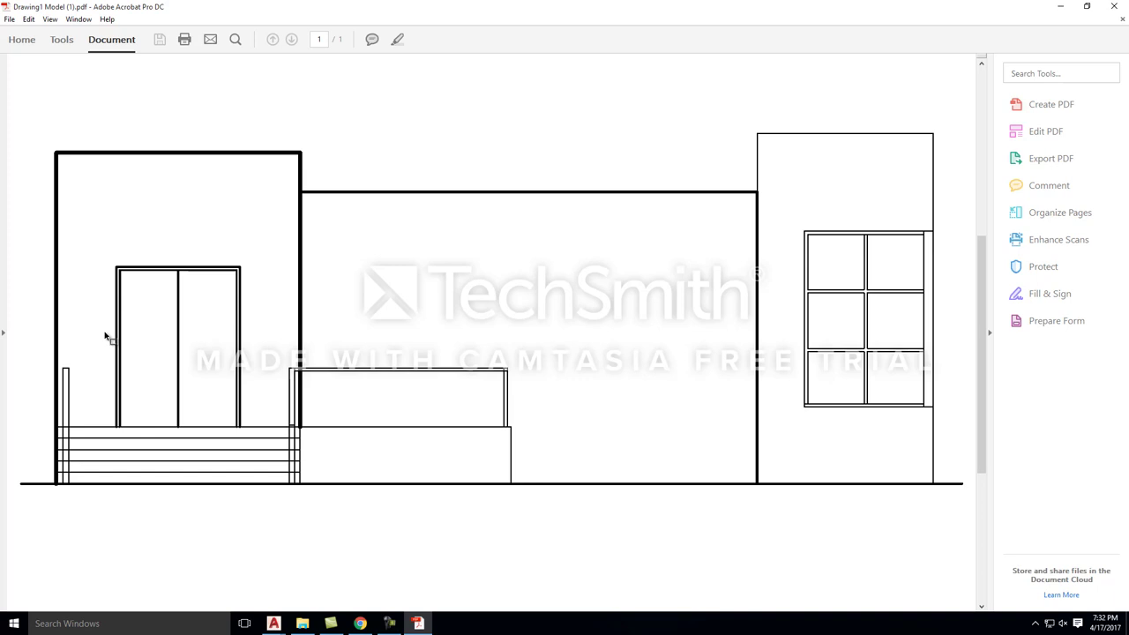
pyautogui.scroll(-2, 367, 339)
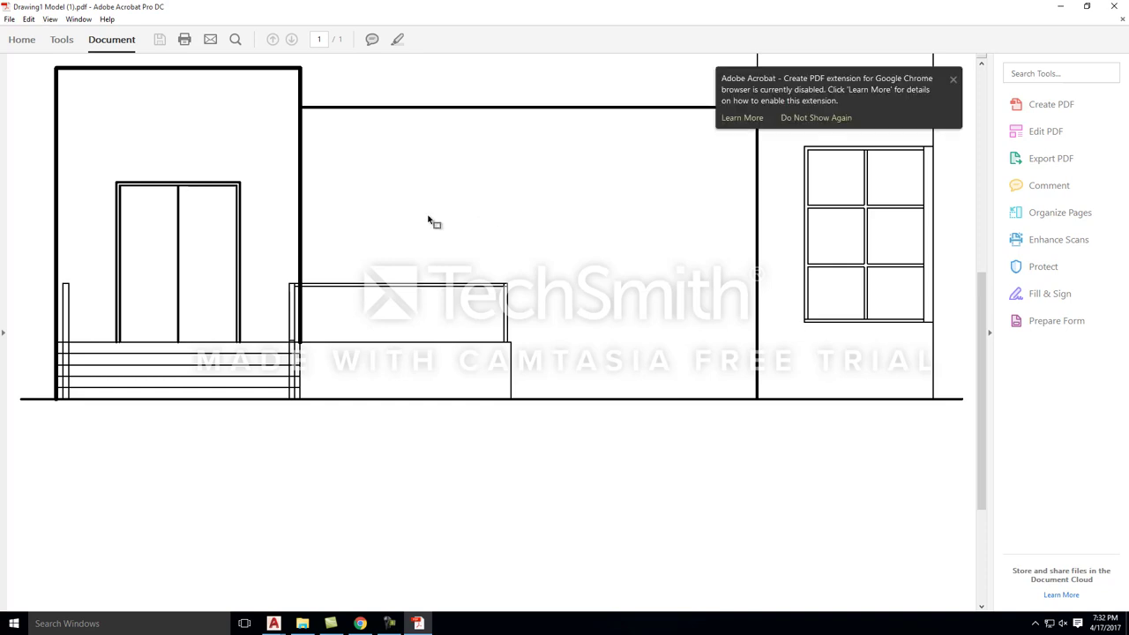
pyautogui.keyDown('ctrl'); pyautogui.scroll(-2, 429, 219); pyautogui.keyUp('ctrl')
pyautogui.scroll(4, 582, 343)
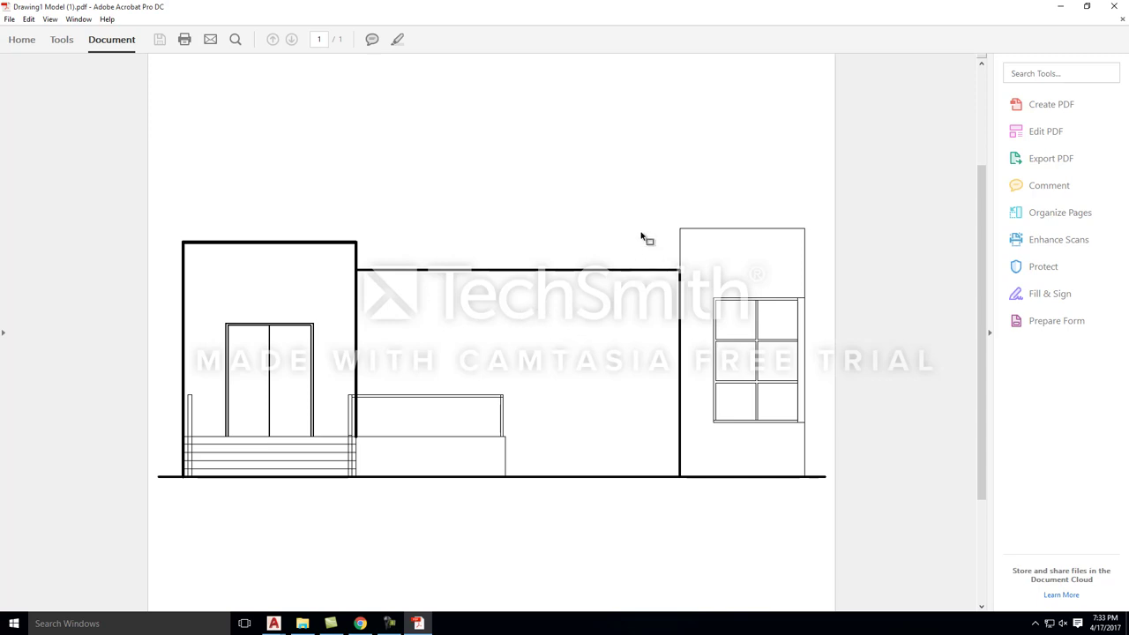
pyautogui.scroll(-3, 638, 251)
pyautogui.scroll(1, 635, 260)
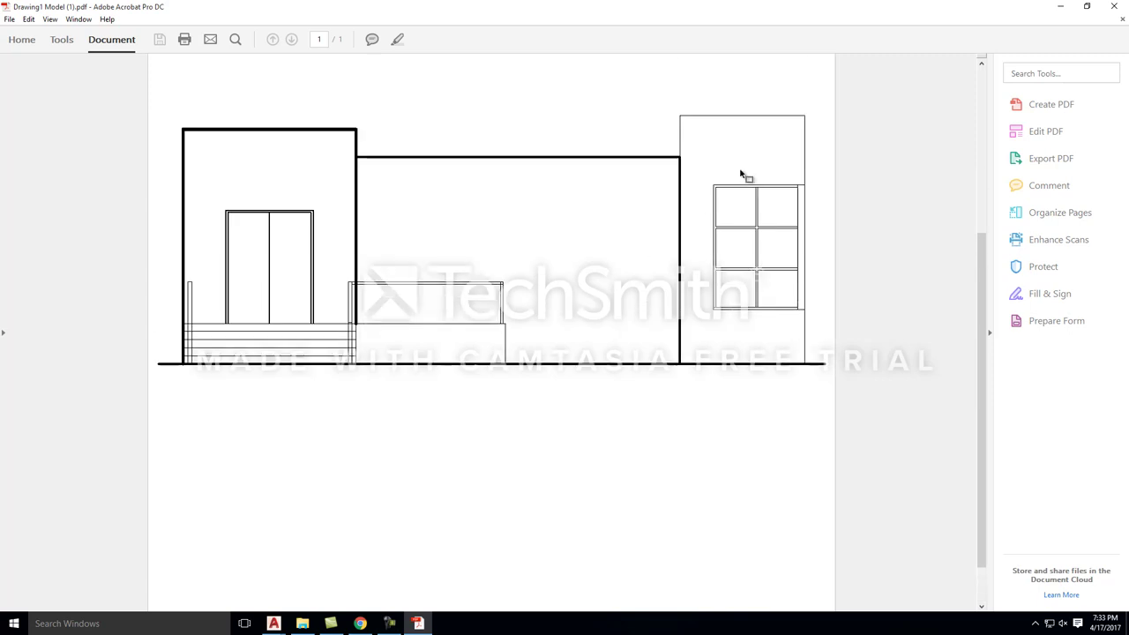